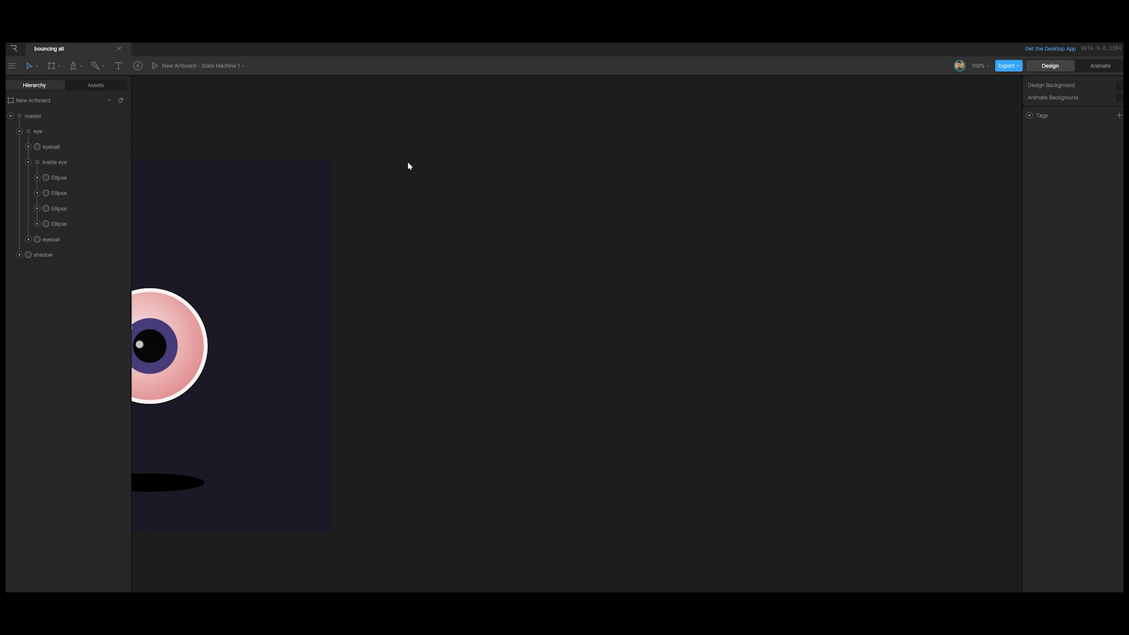
Create a new square artboard beside the existing eye artboard and set its size to 500 by 500.
{"action": "left_click_drag", "start_coordinate": [406, 165], "coordinate": [777, 535]}
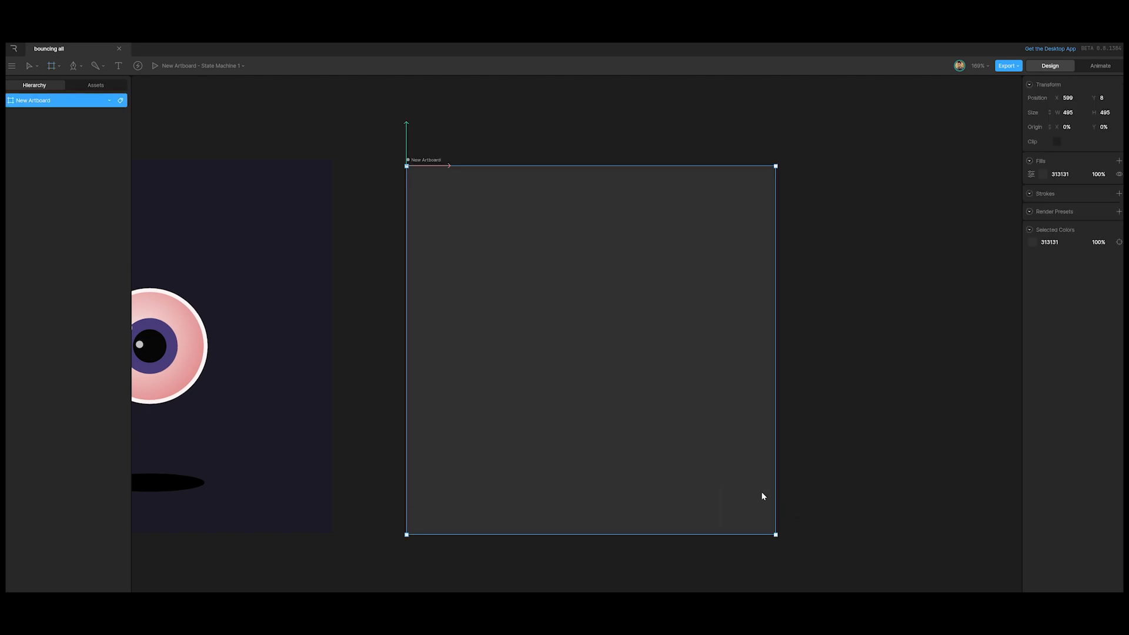
{"action": "left_click", "coordinate": [1069, 112]}
{"action": "type", "text": "500"}
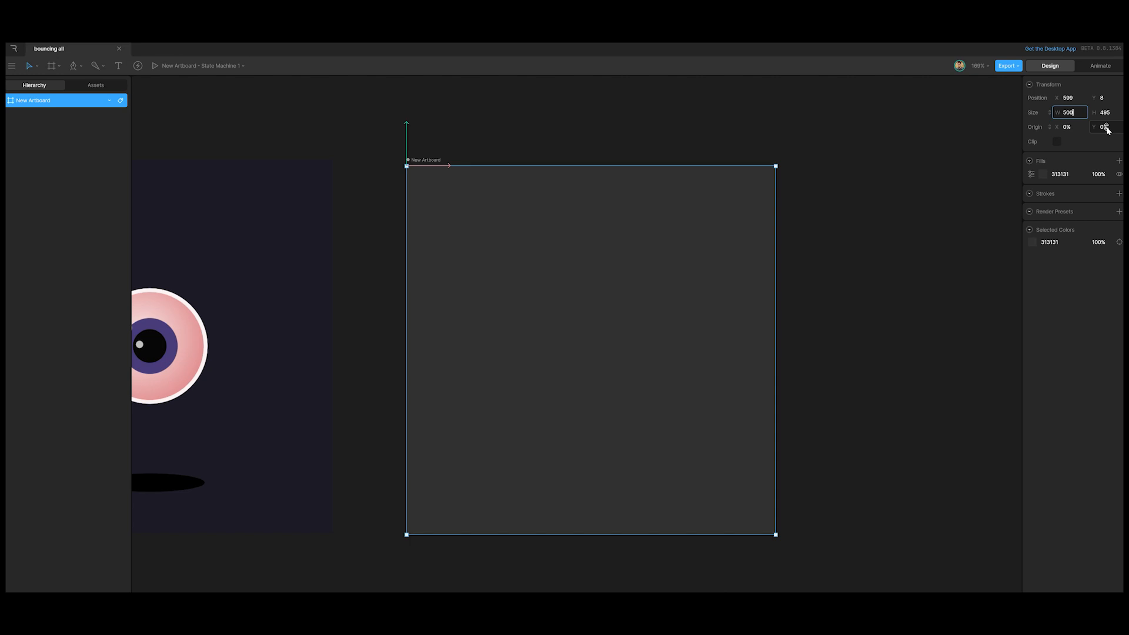
{"action": "left_click", "coordinate": [1107, 117]}
{"action": "type", "text": "500"}
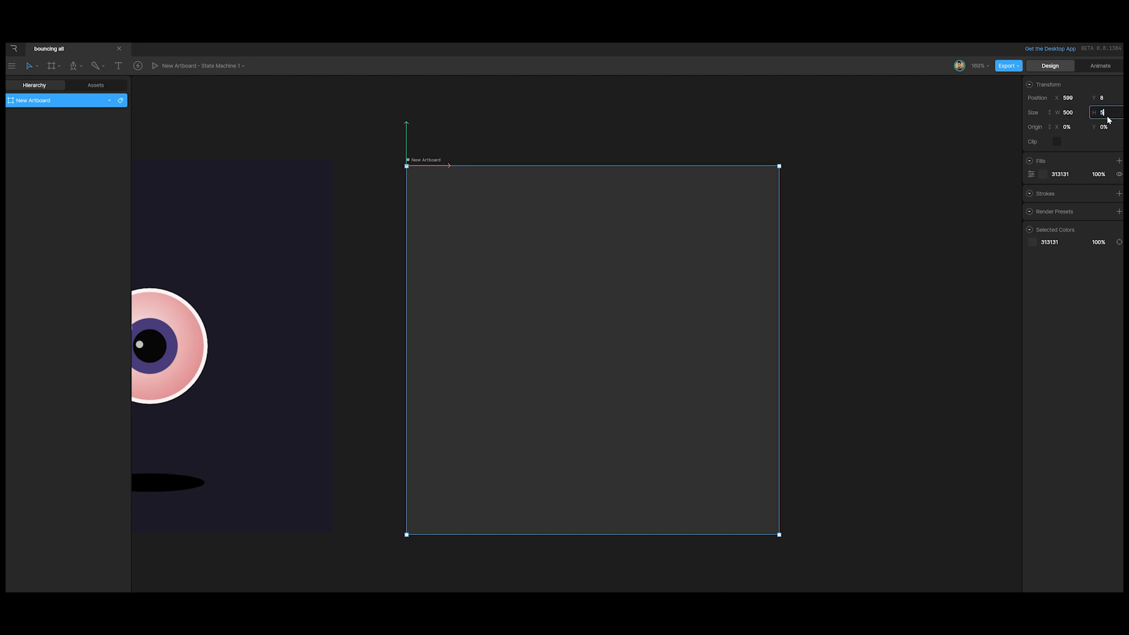
{"action": "left_click", "coordinate": [853, 252]}
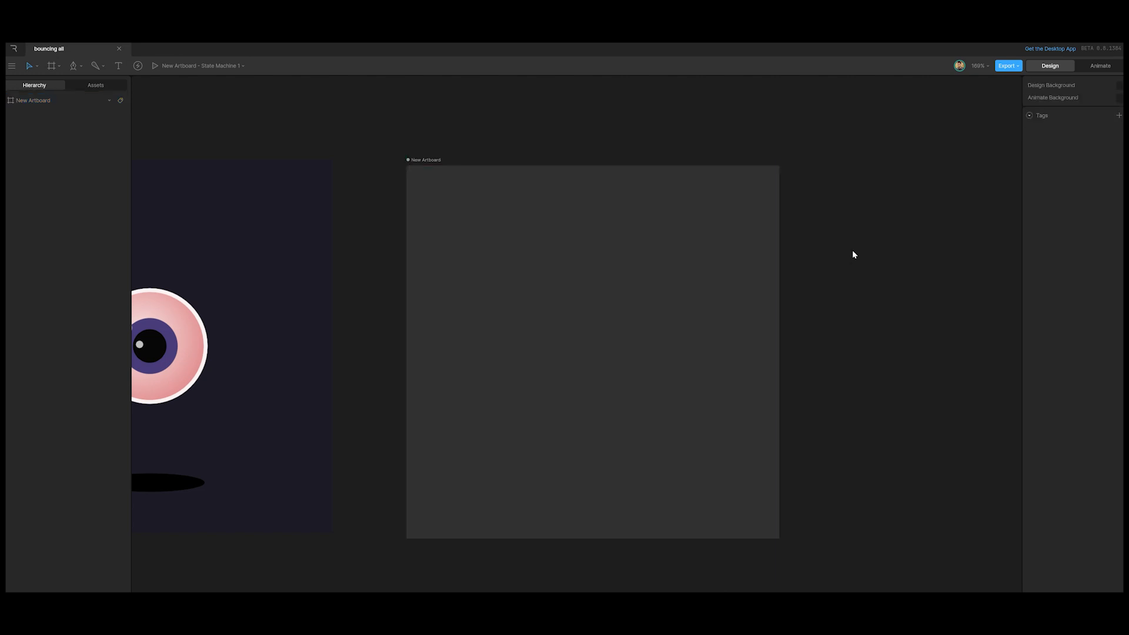
Fill the new artboard with the dark navy 1D1B27 sampled from the existing eye artboard's background.
{"action": "left_click", "coordinate": [561, 300]}
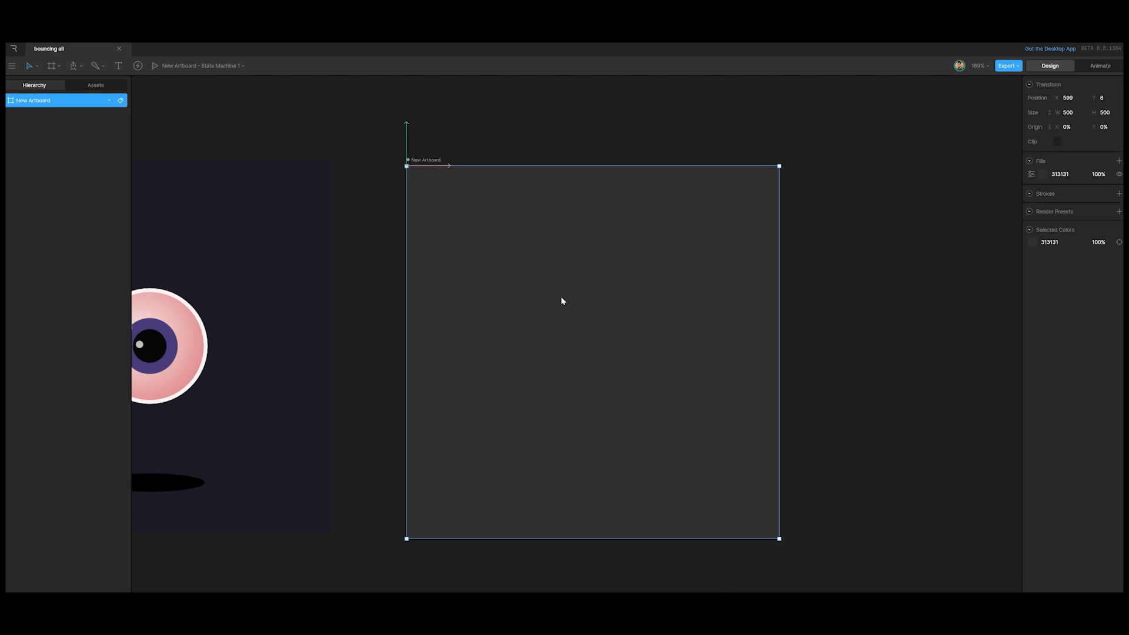
{"action": "left_click", "coordinate": [1044, 175]}
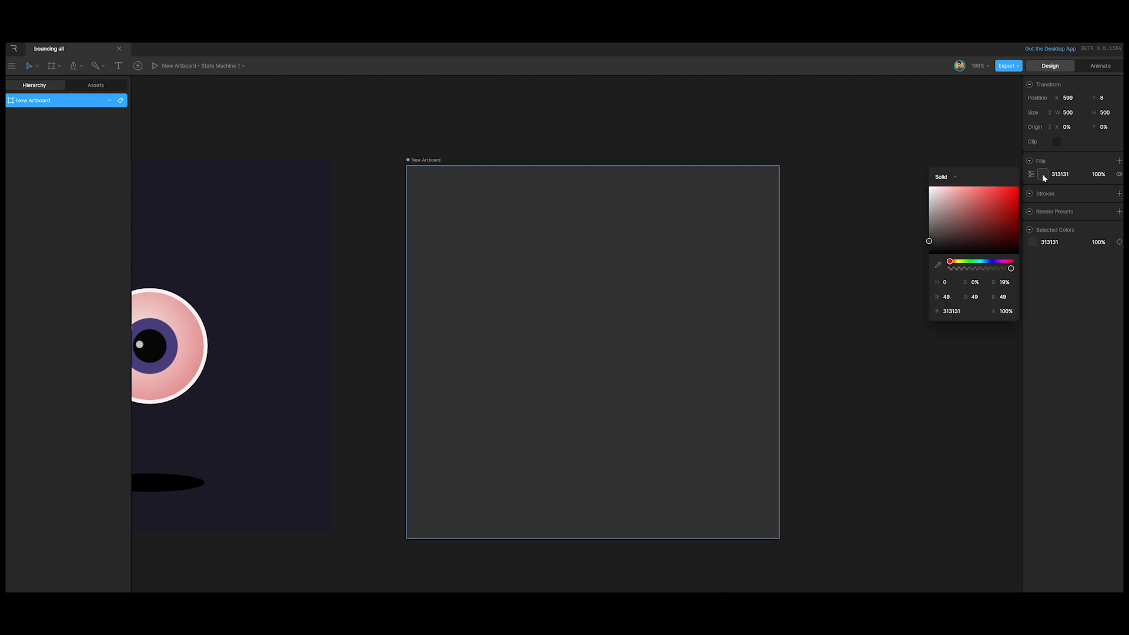
{"action": "left_click", "coordinate": [937, 266]}
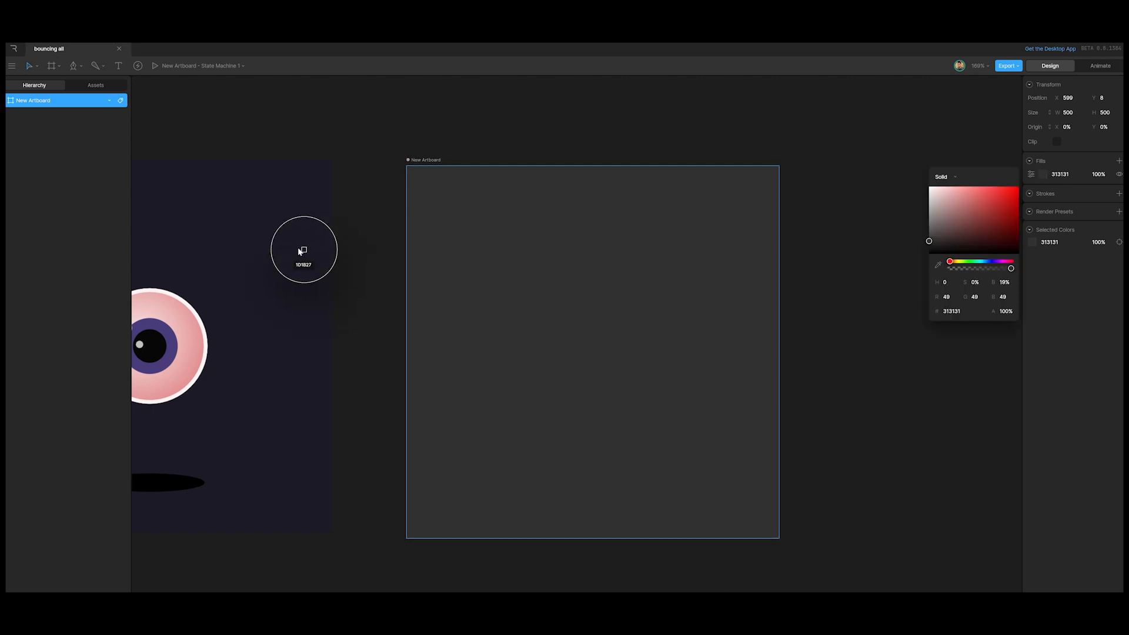
{"action": "left_click", "coordinate": [268, 252]}
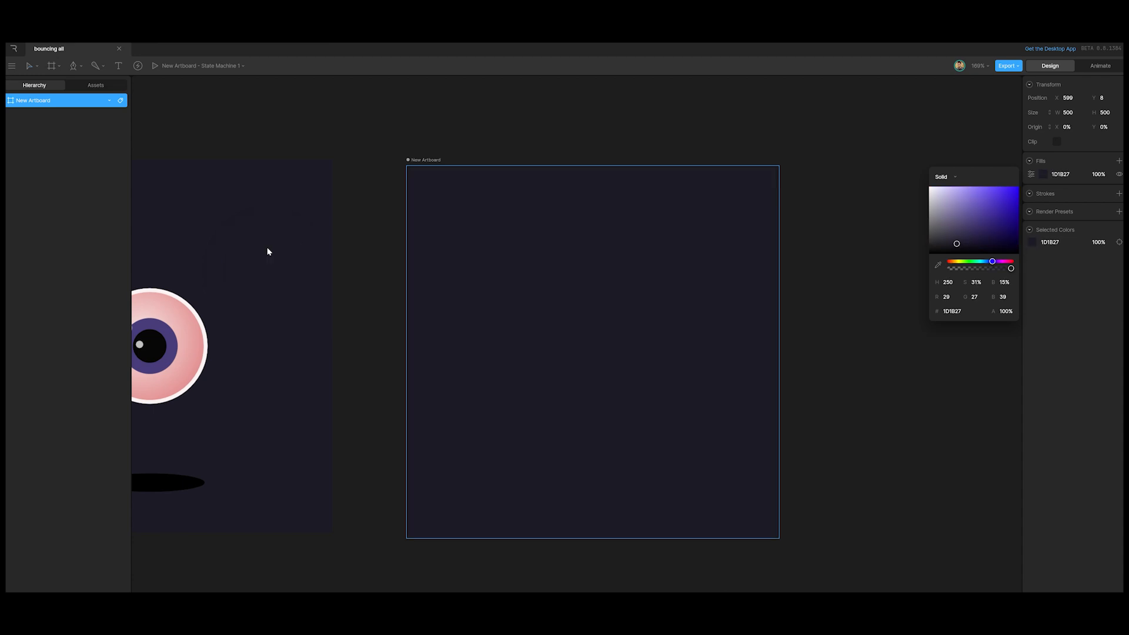
{"action": "left_click", "coordinate": [831, 365]}
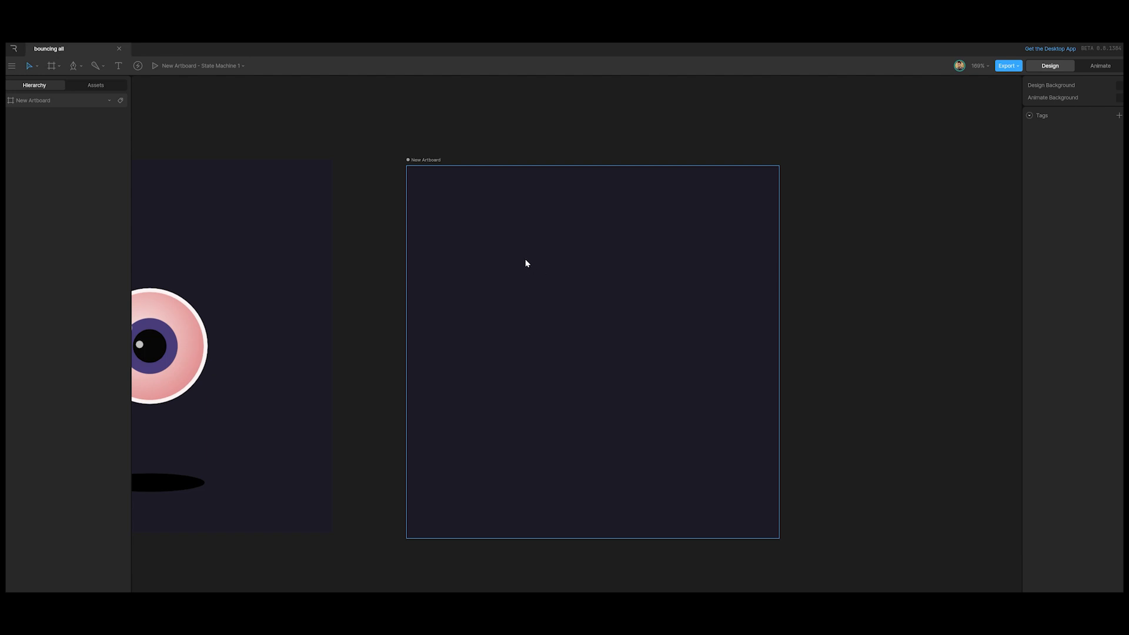
Draw a circle near the middle of the new artboard and set its width and height to 175.
{"action": "key", "text": "o"}
{"action": "left_click_drag", "start_coordinate": [510, 255], "coordinate": [654, 398]}
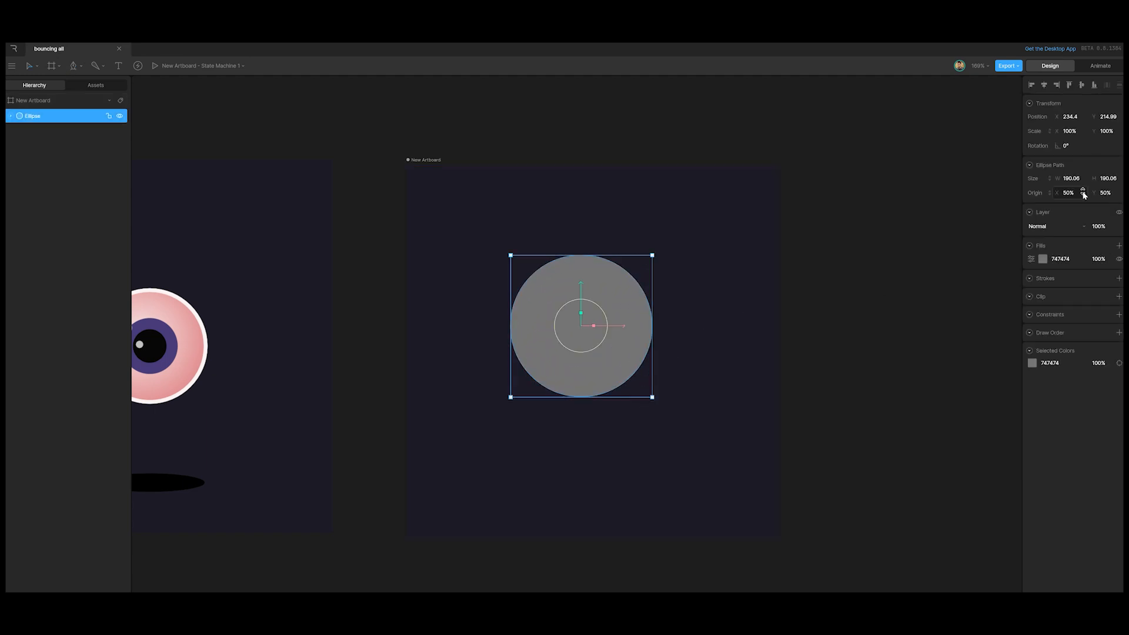
{"action": "left_click", "coordinate": [1073, 183]}
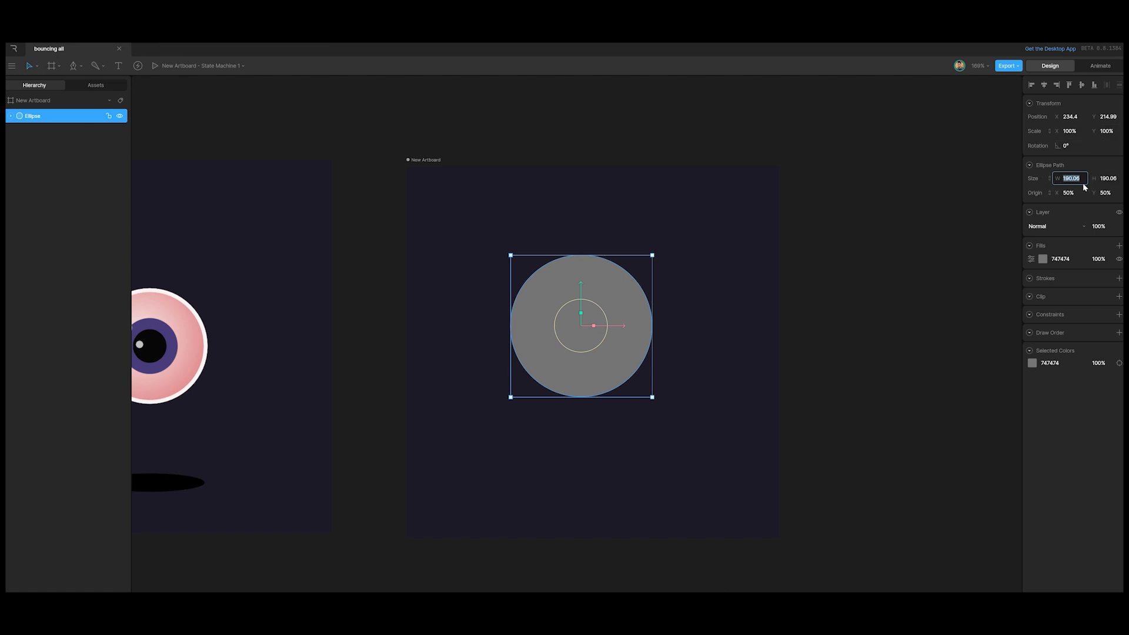
{"action": "type", "text": "175"}
{"action": "left_click", "coordinate": [1113, 179]}
{"action": "type", "text": "175"}
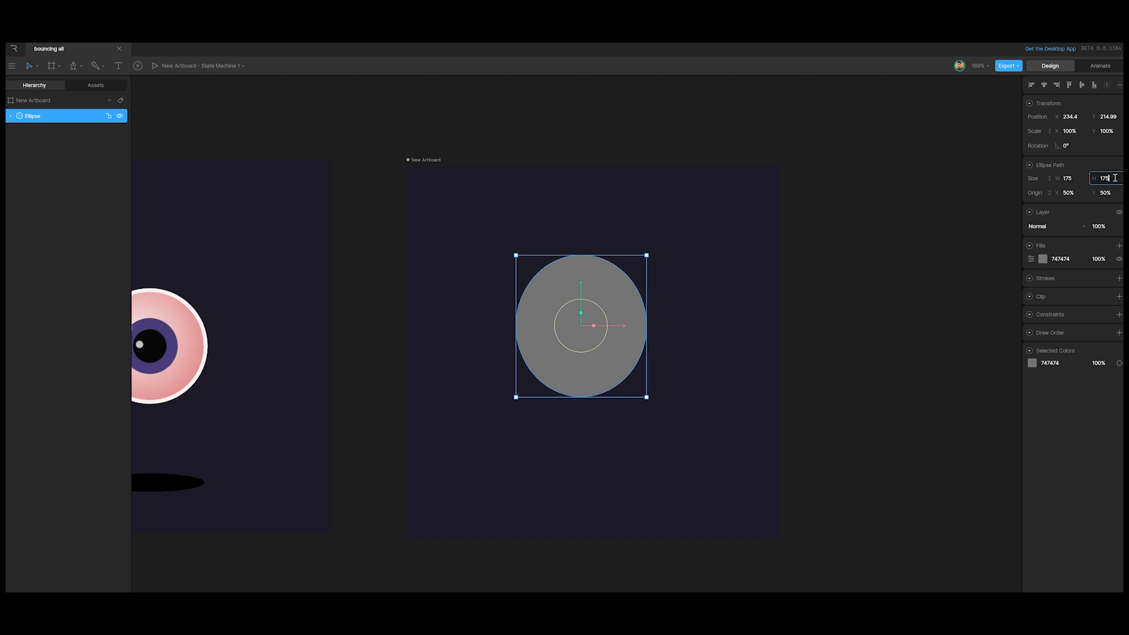
{"action": "key", "text": "Return"}
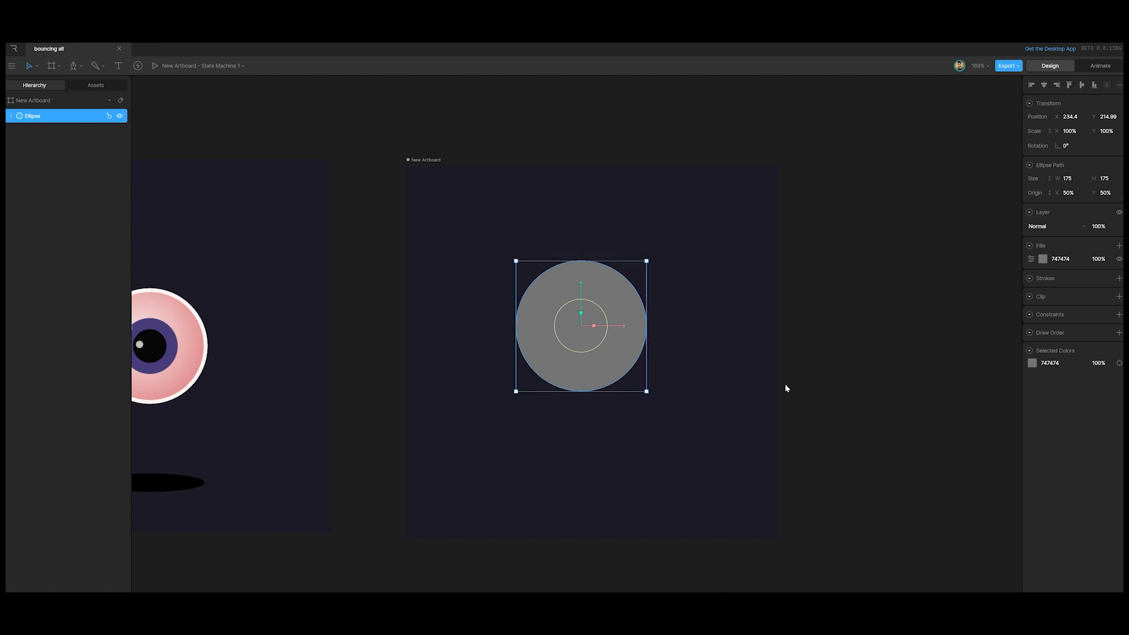
Align the circle to the artboard's centre both horizontally and vertically.
{"action": "left_click", "coordinate": [723, 312]}
{"action": "left_click", "coordinate": [604, 310]}
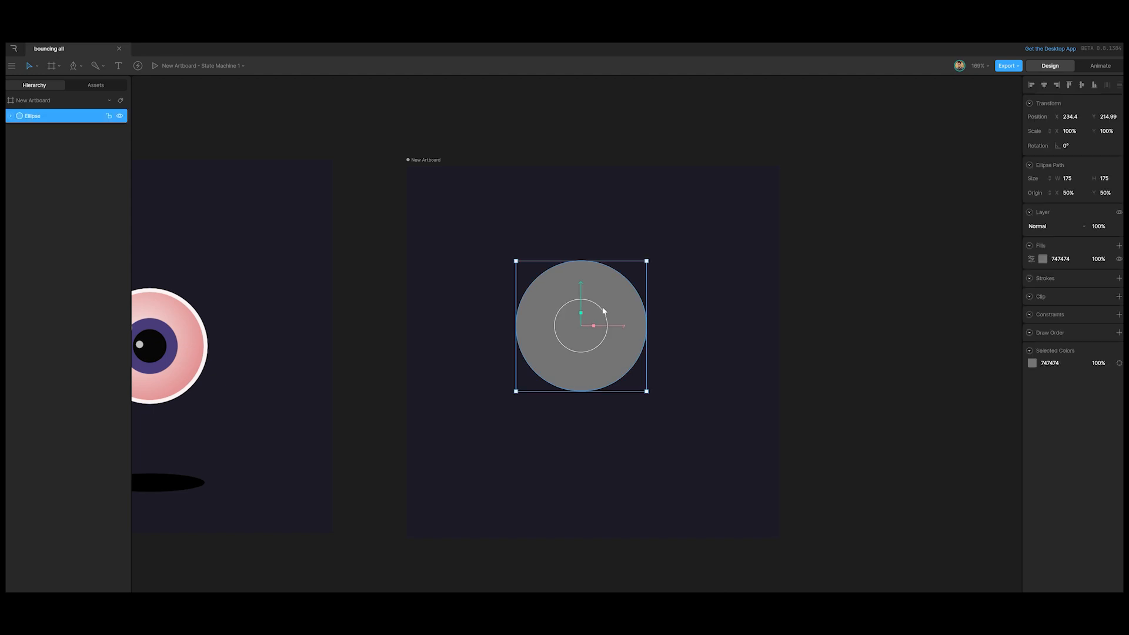
{"action": "left_click", "coordinate": [1045, 87]}
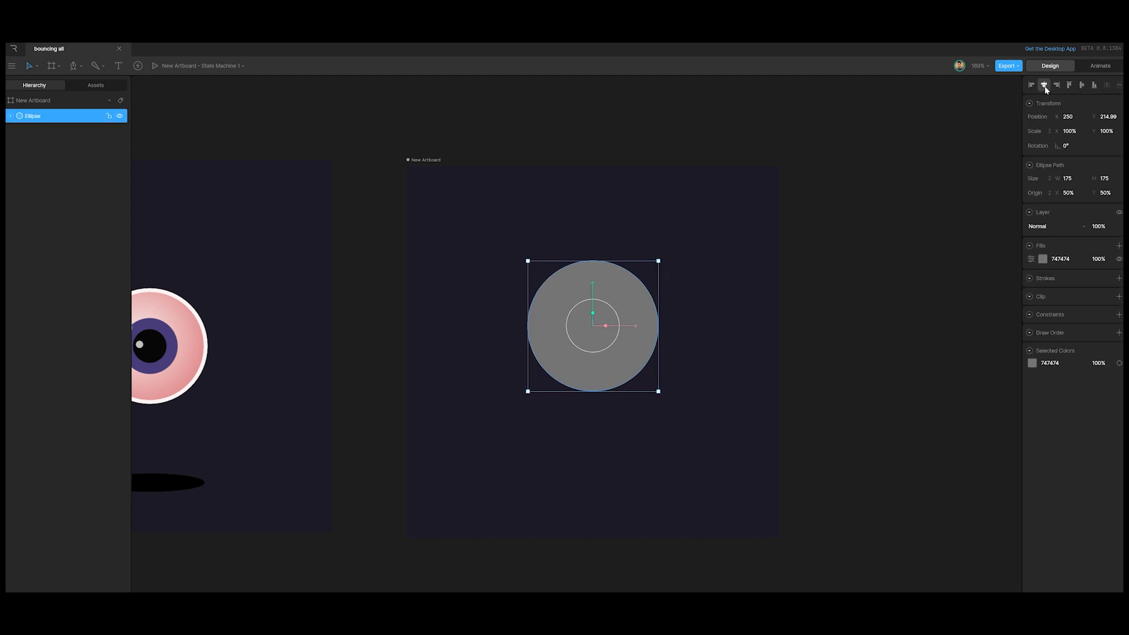
{"action": "left_click", "coordinate": [1081, 86]}
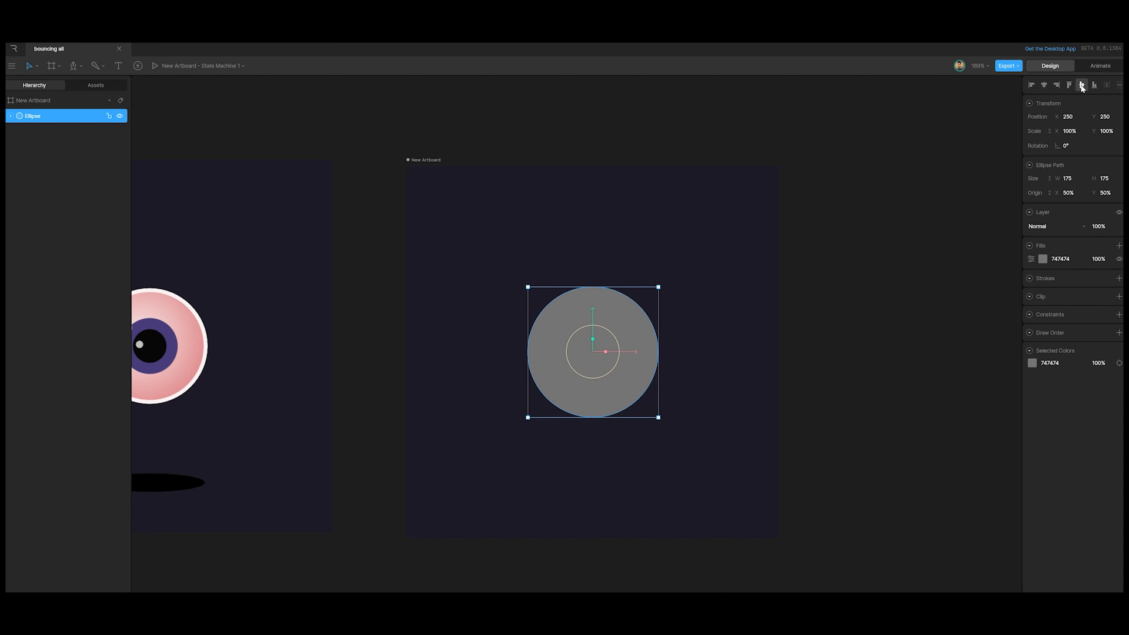
Change the circle's fill to a radial gradient and move the gradient's white start point close to the circle's centre.
{"action": "left_click", "coordinate": [1051, 260]}
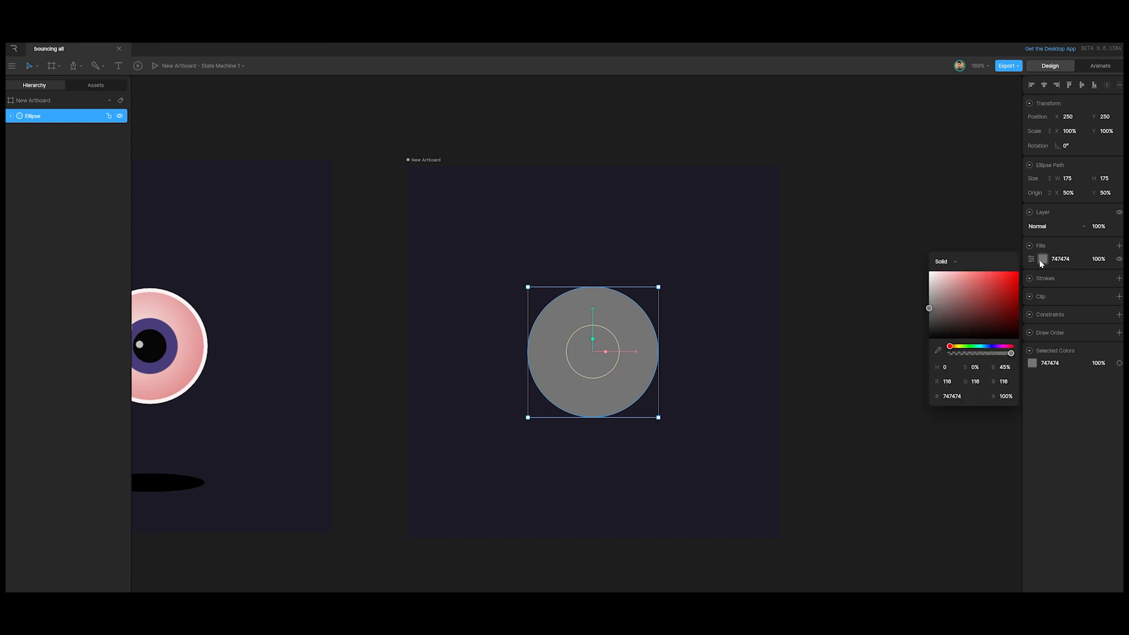
{"action": "left_click", "coordinate": [956, 263]}
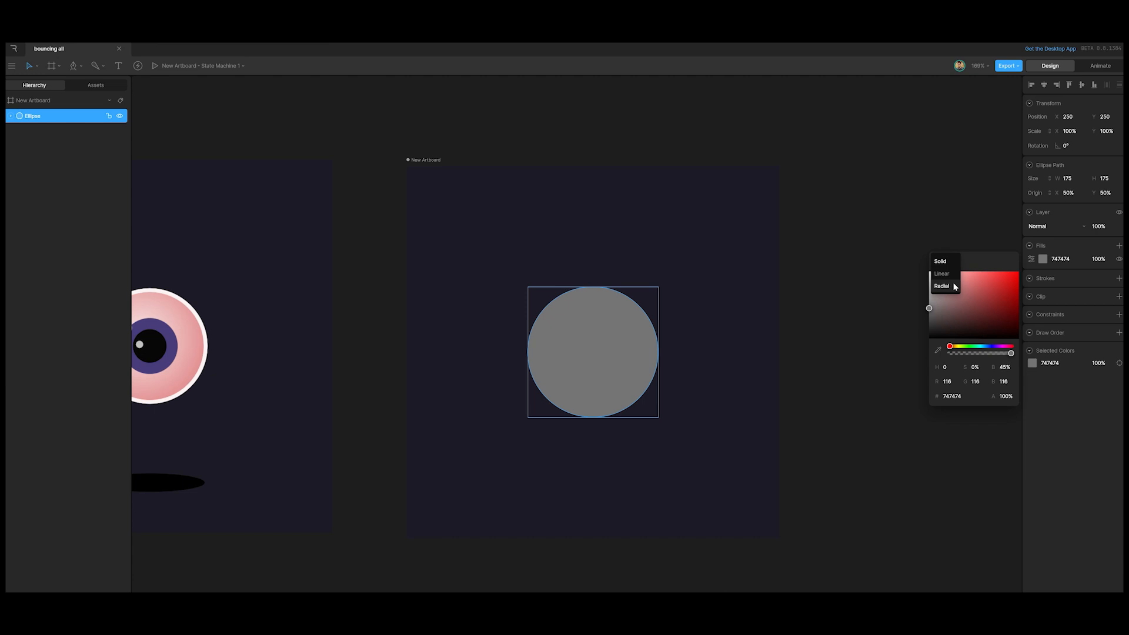
{"action": "left_click", "coordinate": [942, 287]}
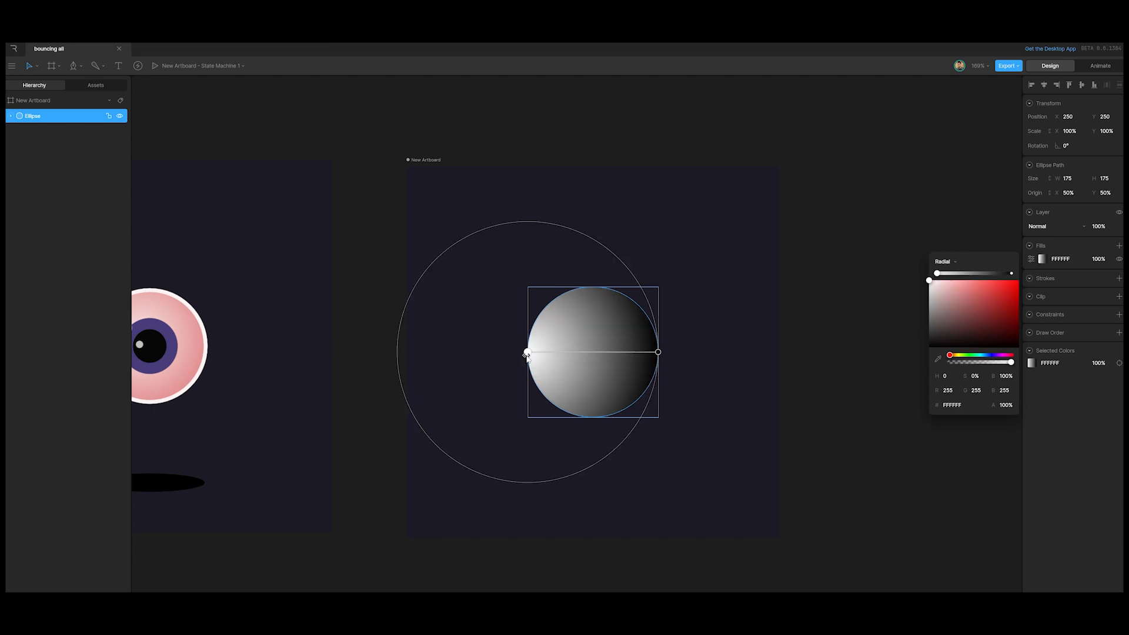
{"action": "left_click_drag", "start_coordinate": [527, 353], "coordinate": [585, 352]}
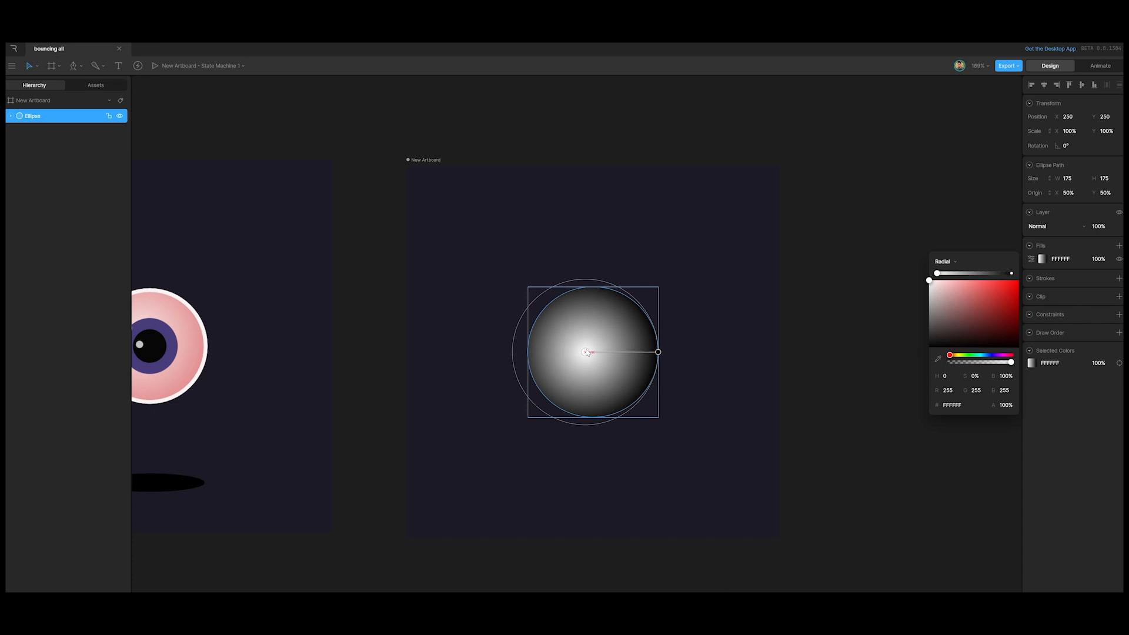
Set the gradient's outer stop to pink E49595 and shift its white start point slightly left of and above the circle's centre.
{"action": "left_click", "coordinate": [1011, 274]}
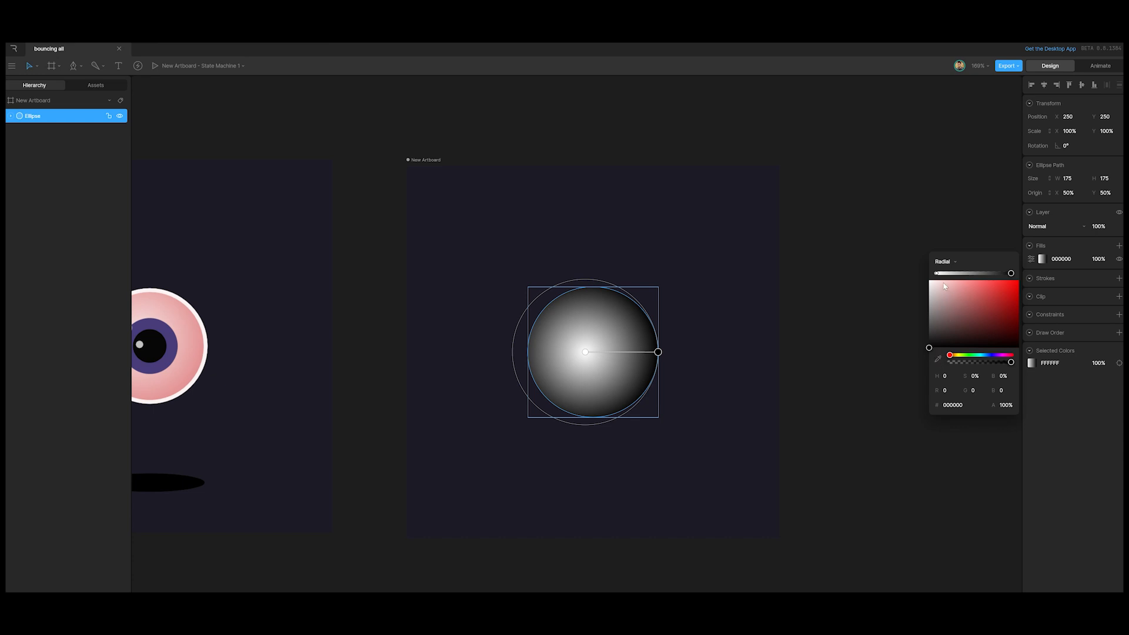
{"action": "left_click_drag", "start_coordinate": [944, 287], "coordinate": [961, 288]}
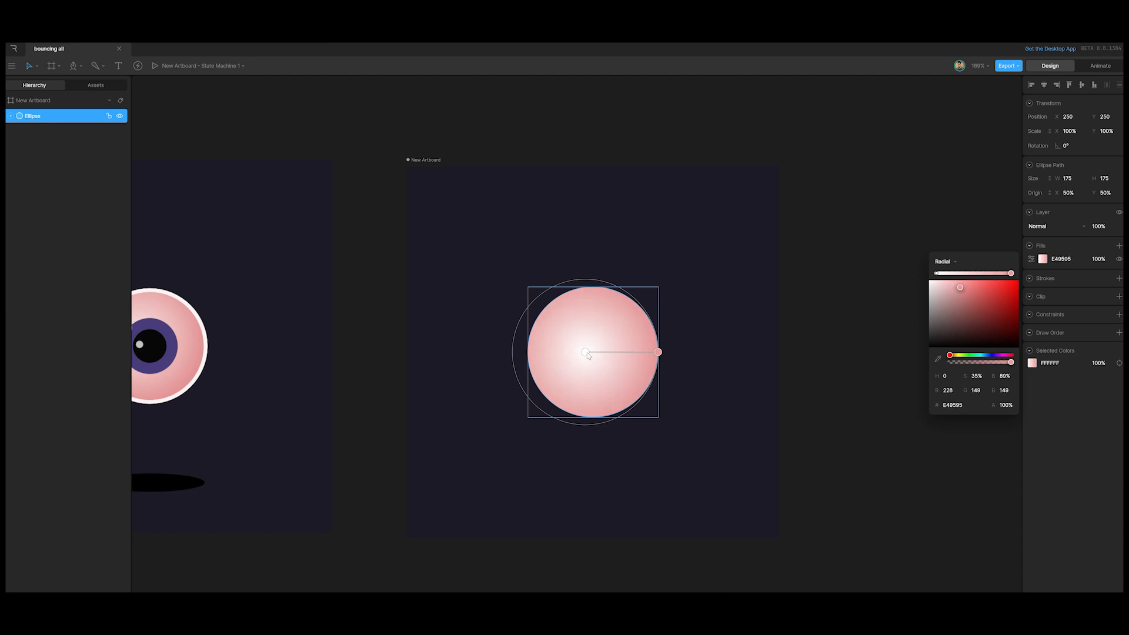
{"action": "left_click_drag", "start_coordinate": [585, 352], "coordinate": [583, 352]}
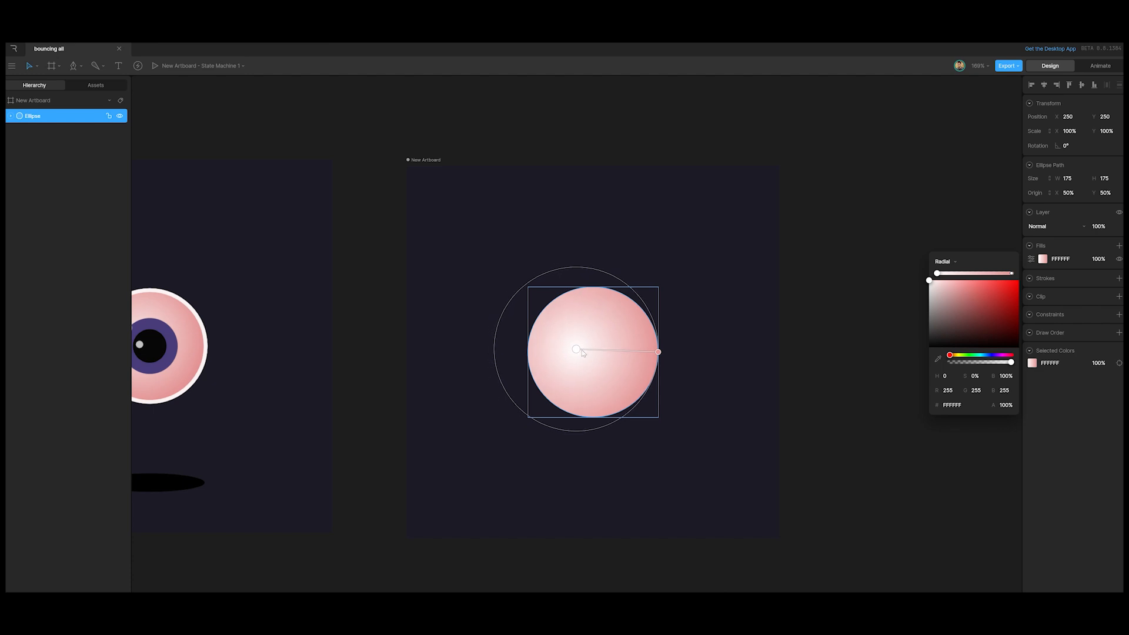
{"action": "left_click", "coordinate": [705, 344]}
{"action": "left_click", "coordinate": [600, 364]}
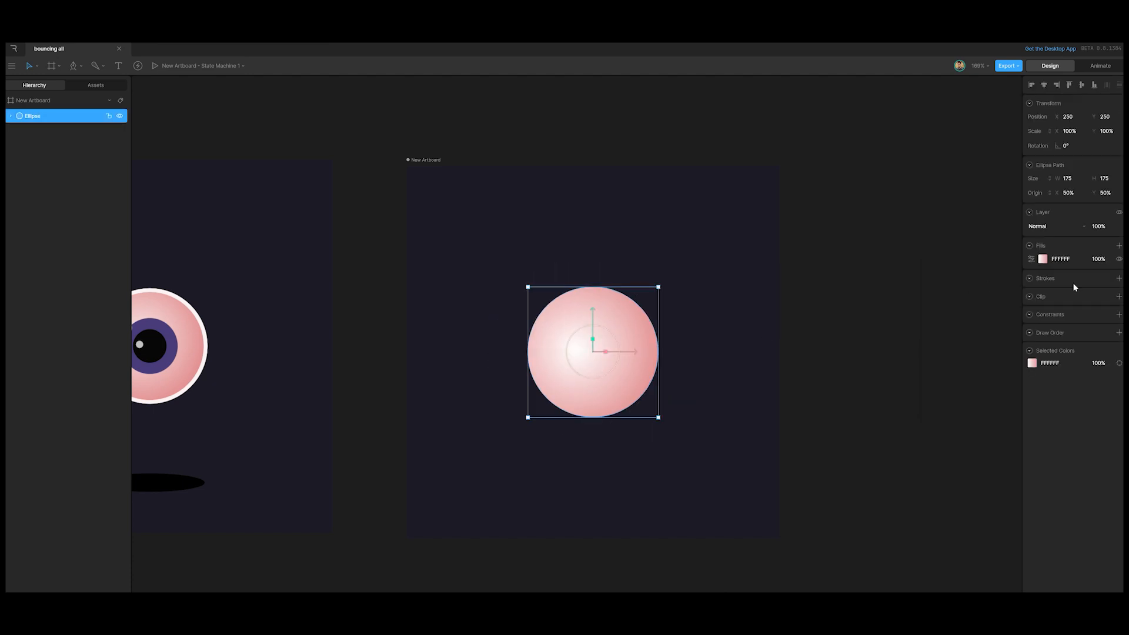
Add a white FFFFFF stroke to the circle and set its thickness to 5.
{"action": "left_click", "coordinate": [1119, 278]}
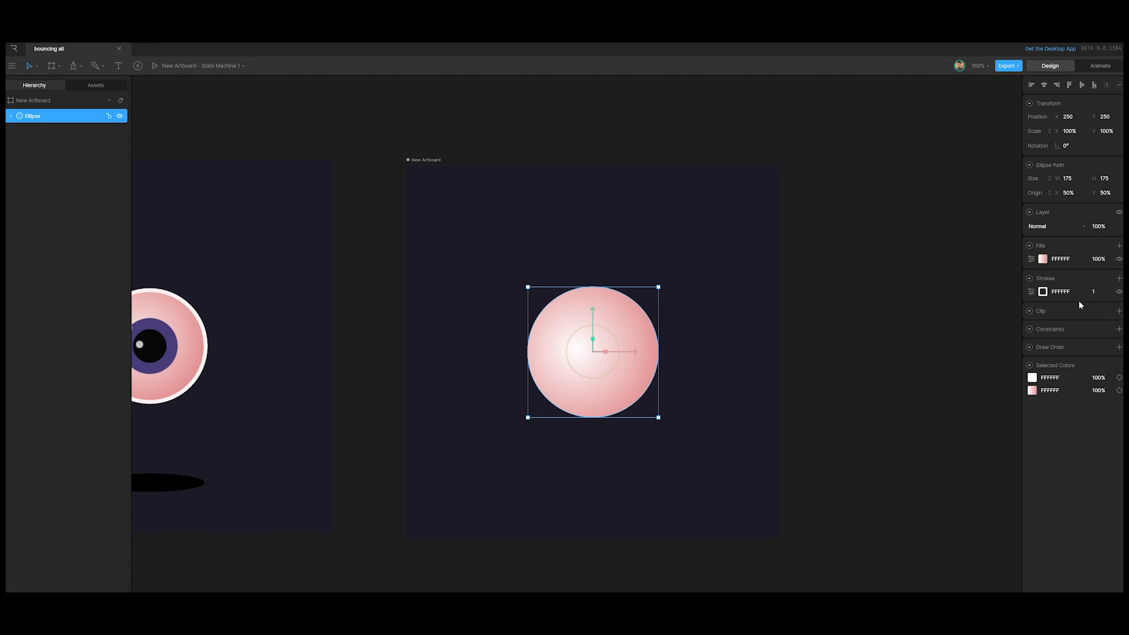
{"action": "left_click", "coordinate": [1095, 291]}
{"action": "type", "text": "5"}
{"action": "key", "text": "Return"}
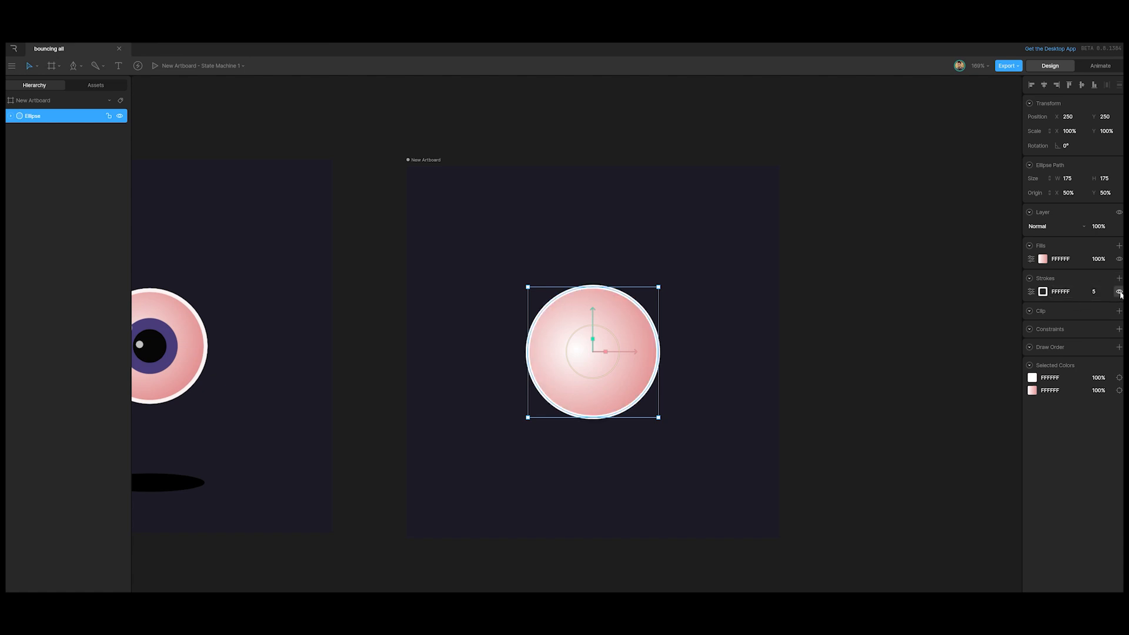
{"action": "left_click", "coordinate": [789, 349]}
{"action": "left_click", "coordinate": [555, 341]}
{"action": "left_click", "coordinate": [834, 303]}
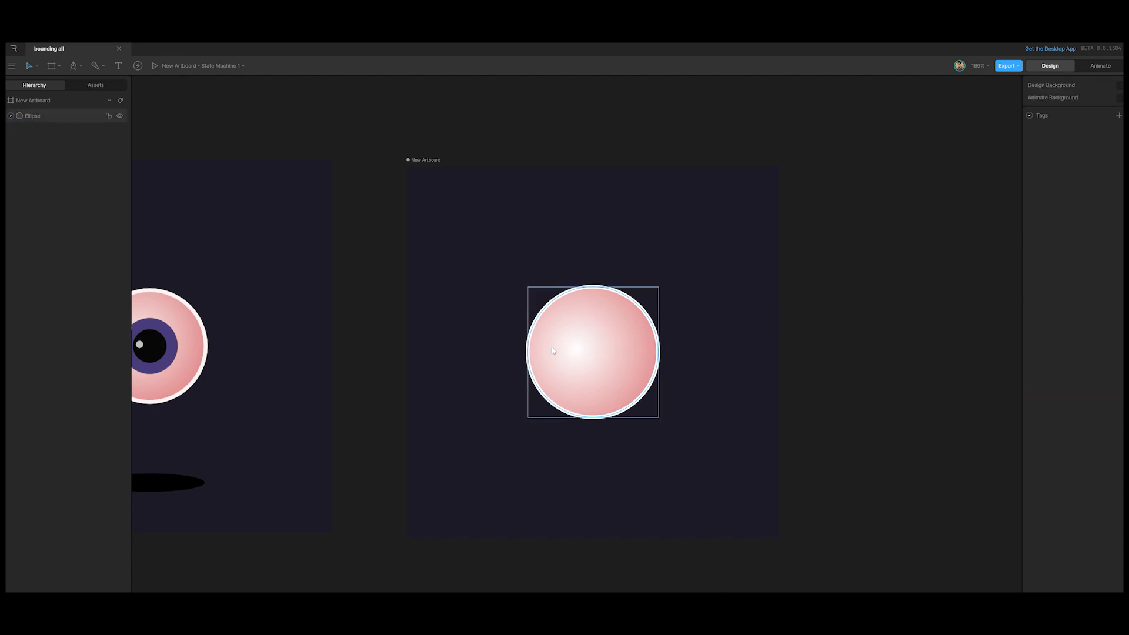
Resize the pink eyeball circle to 150 by 150.
{"action": "left_click", "coordinate": [590, 352]}
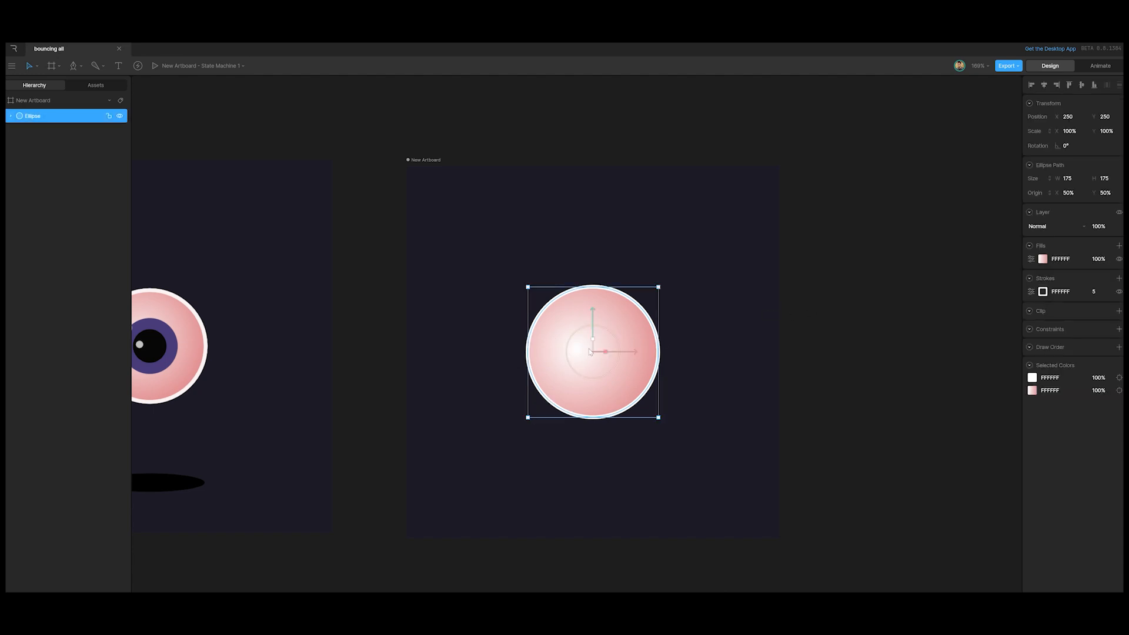
{"action": "left_click", "coordinate": [1073, 180]}
{"action": "type", "text": "150"}
{"action": "left_click", "coordinate": [1104, 178]}
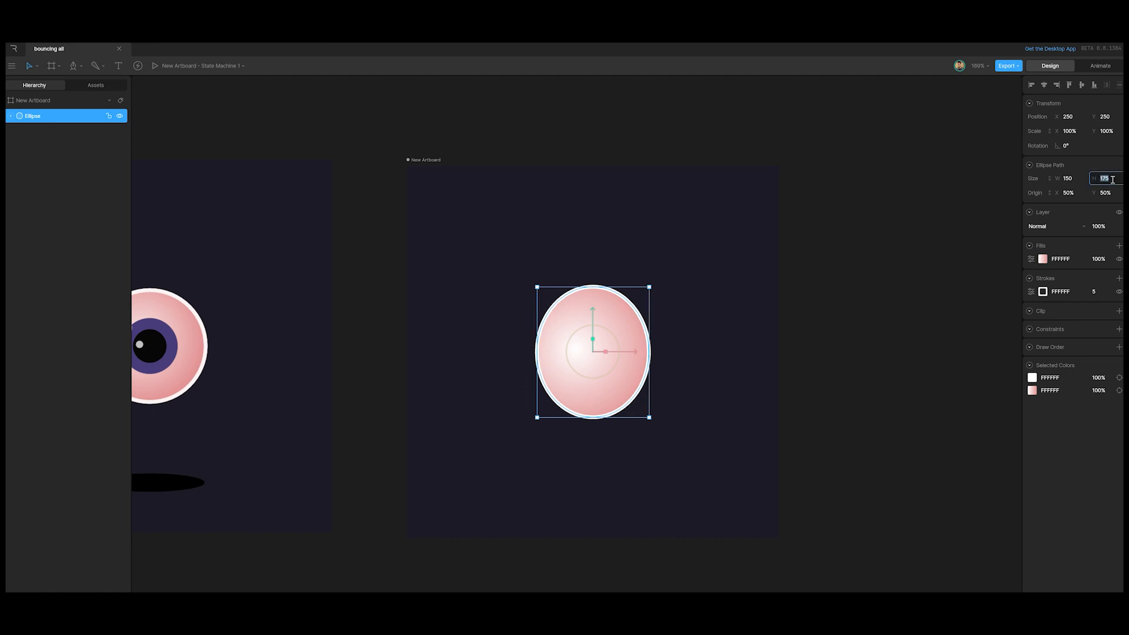
{"action": "type", "text": "150"}
{"action": "left_click", "coordinate": [841, 292]}
{"action": "left_click", "coordinate": [553, 352]}
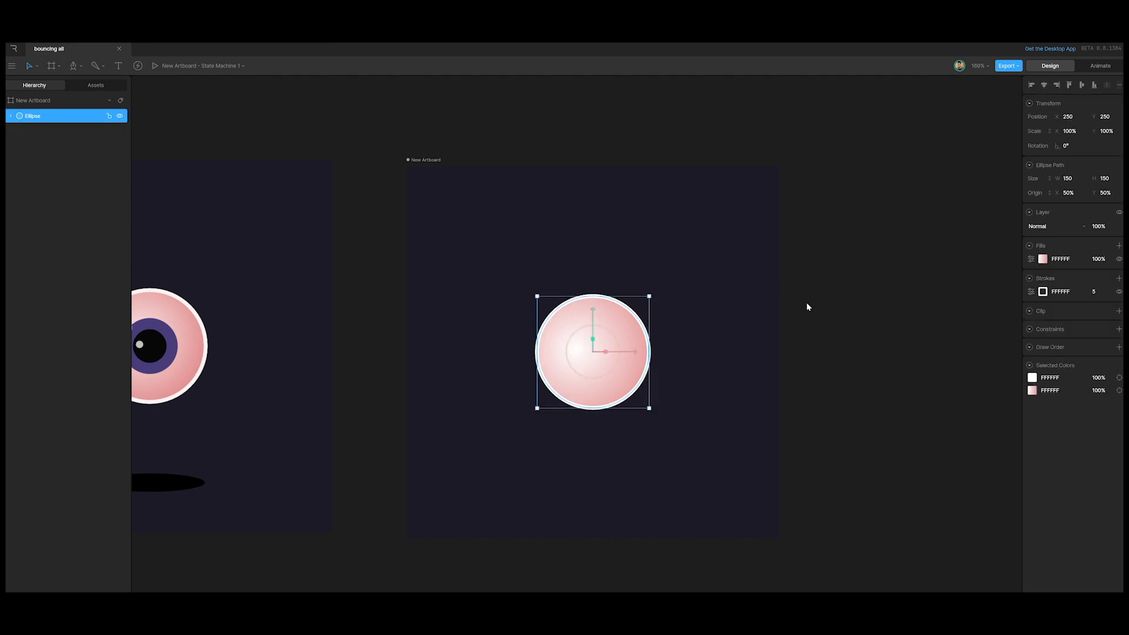
{"action": "left_click", "coordinate": [848, 298]}
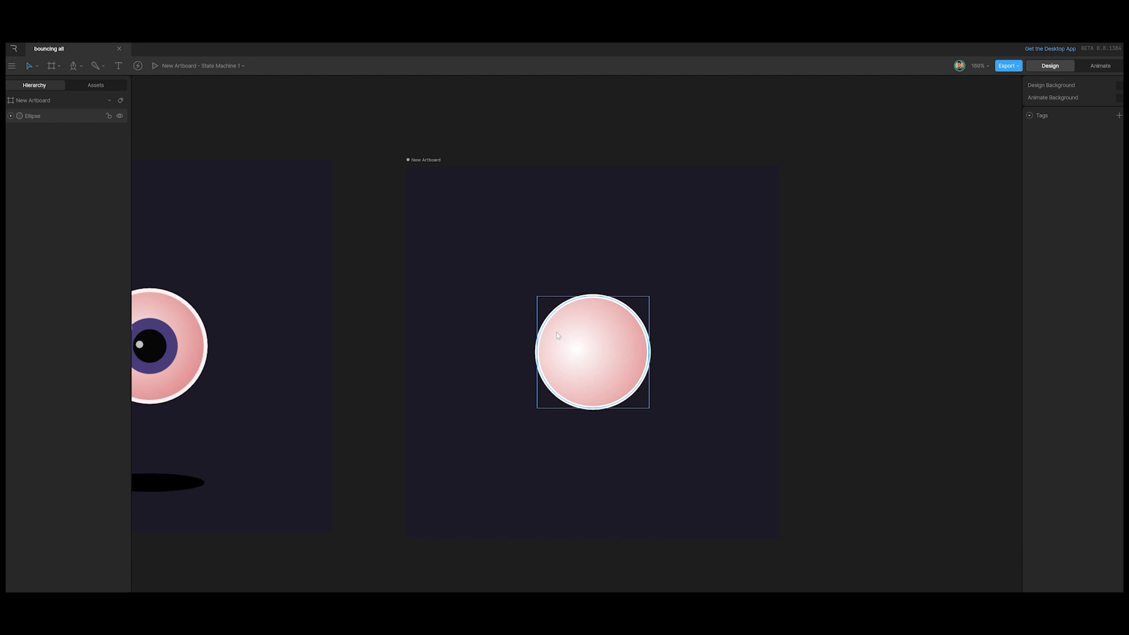
Draw an iris circle about 63 wide near the eyeball's centre and fill it with purple 483C79 sampled from the original iris.
{"action": "key", "text": "o"}
{"action": "left_click_drag", "start_coordinate": [571, 334], "coordinate": [618, 381]}
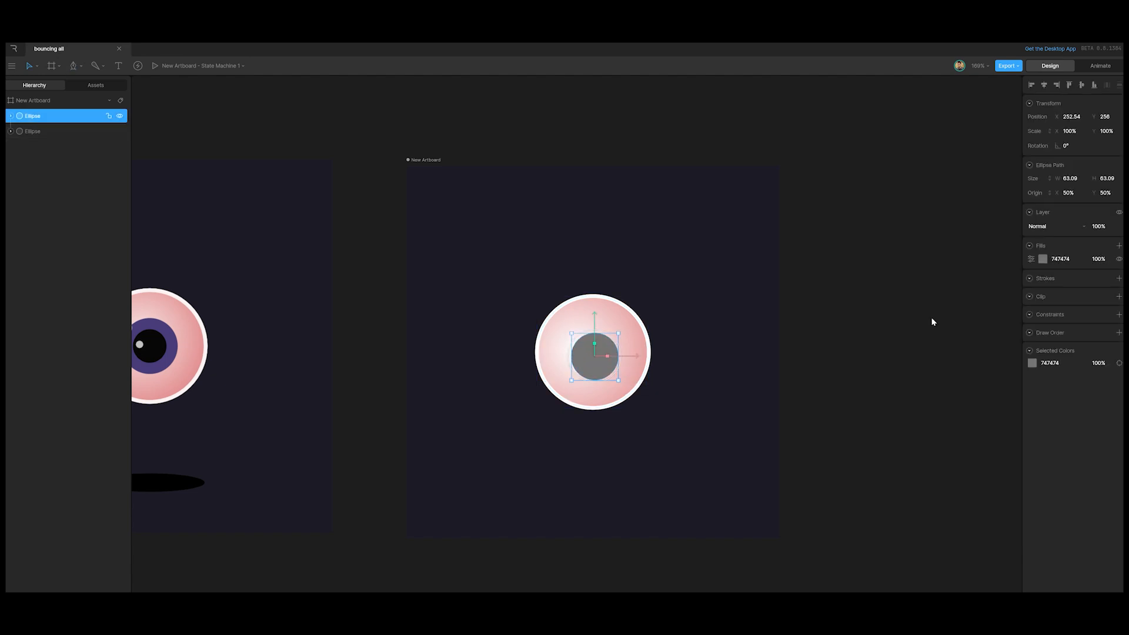
{"action": "left_click", "coordinate": [1042, 260]}
{"action": "left_click", "coordinate": [938, 350]}
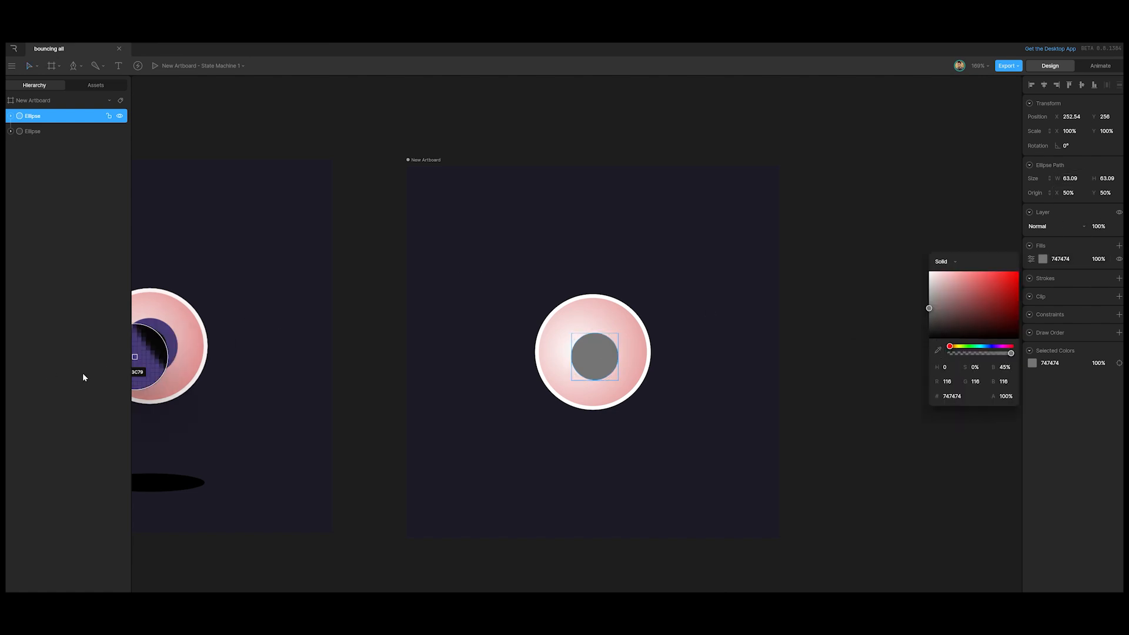
{"action": "left_click", "coordinate": [173, 352]}
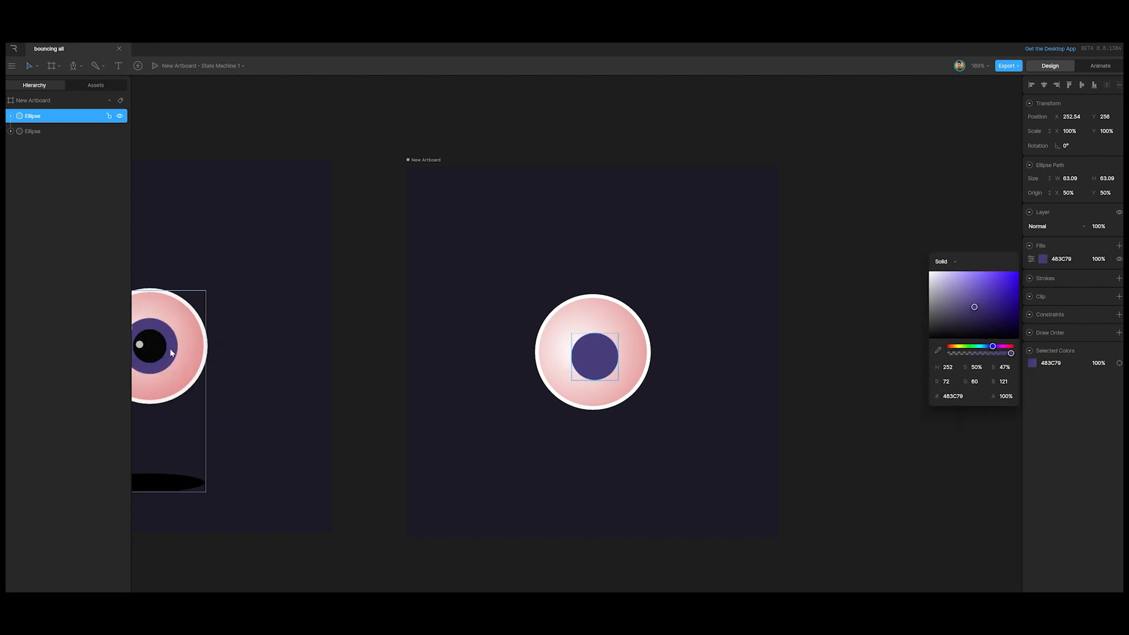
{"action": "left_click", "coordinate": [592, 361]}
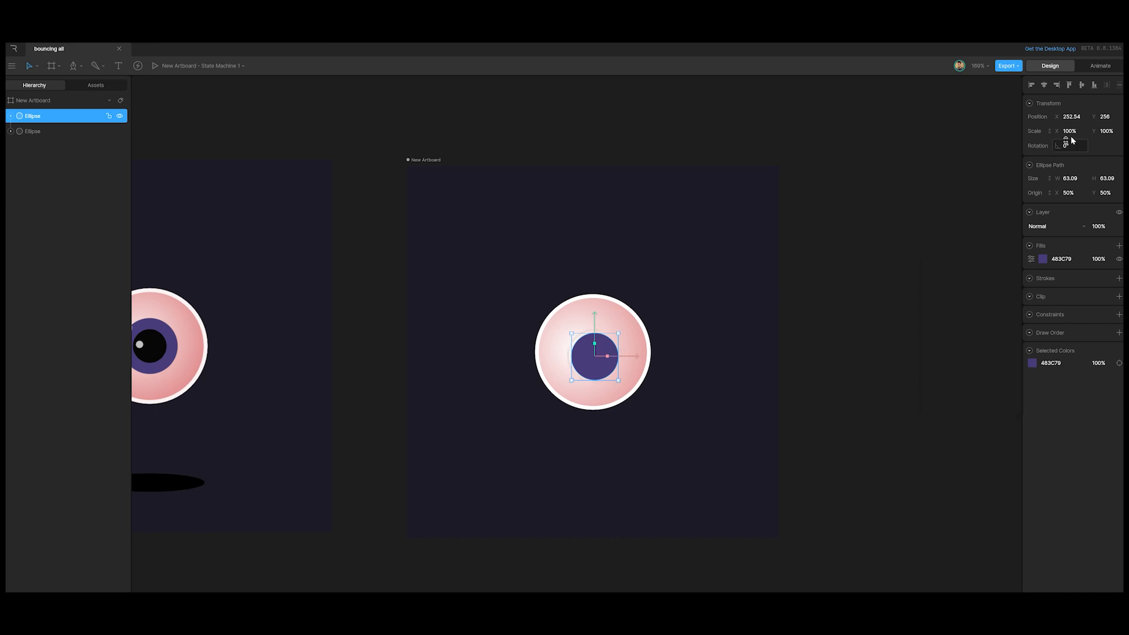
Resize the purple iris circle to 110 by 110.
{"action": "left_click", "coordinate": [1069, 179]}
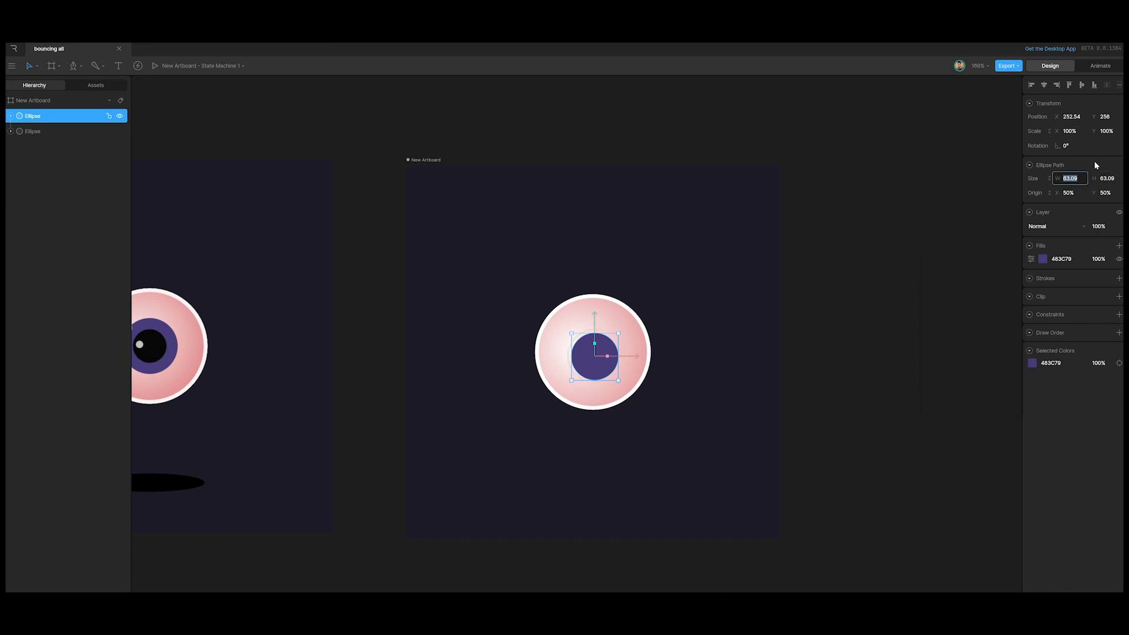
{"action": "type", "text": "120"}
{"action": "double_click", "coordinate": [1068, 178]}
{"action": "type", "text": "110"}
{"action": "double_click", "coordinate": [1108, 177]}
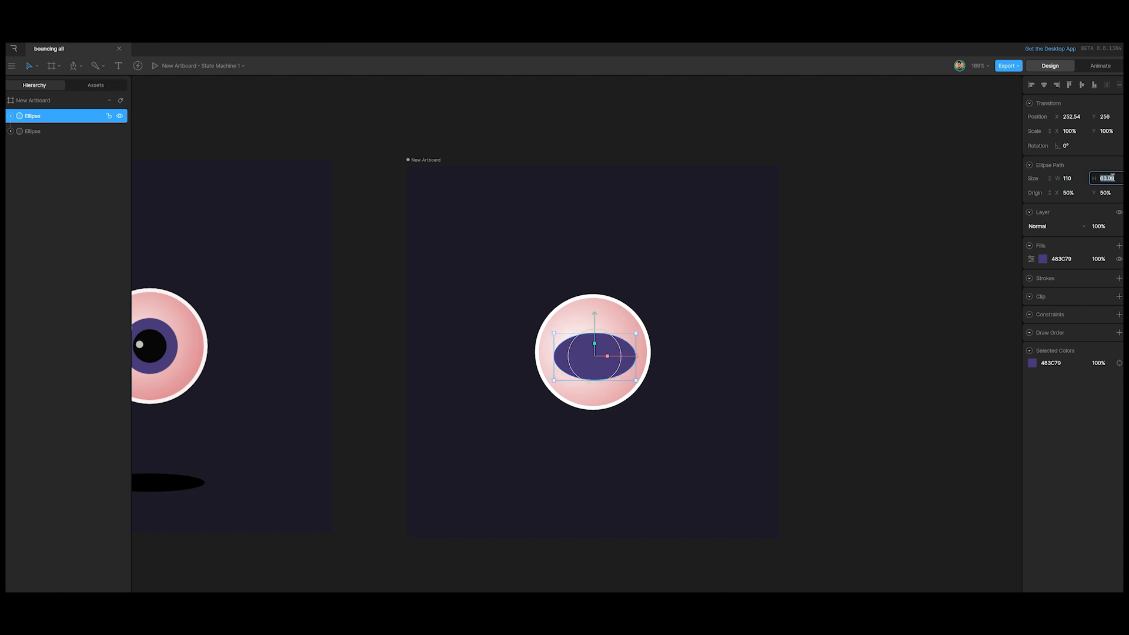
{"action": "type", "text": "110"}
{"action": "key", "text": "Return"}
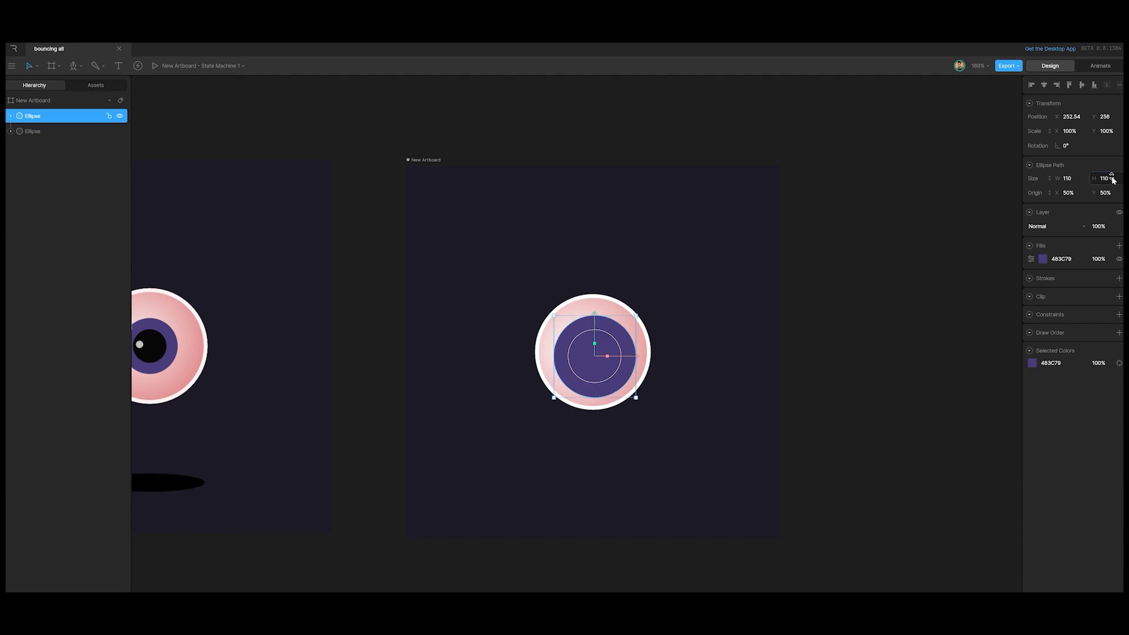
Reduce the purple iris circle's size to 100 by 100.
{"action": "double_click", "coordinate": [1072, 178]}
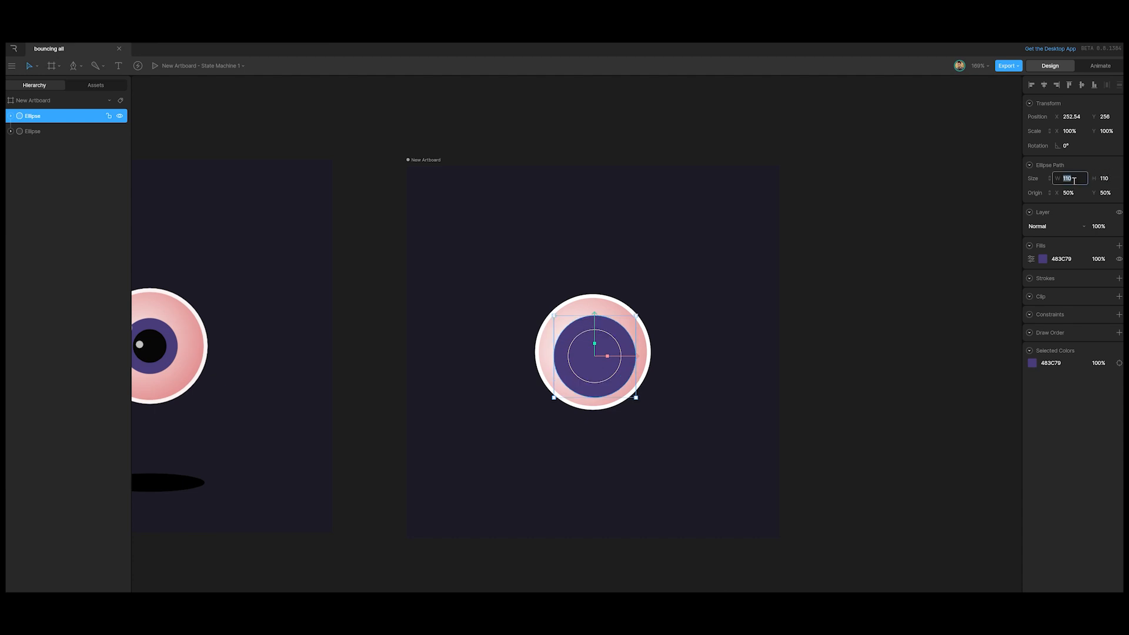
{"action": "type", "text": "100"}
{"action": "double_click", "coordinate": [1102, 178]}
{"action": "type", "text": "10"}
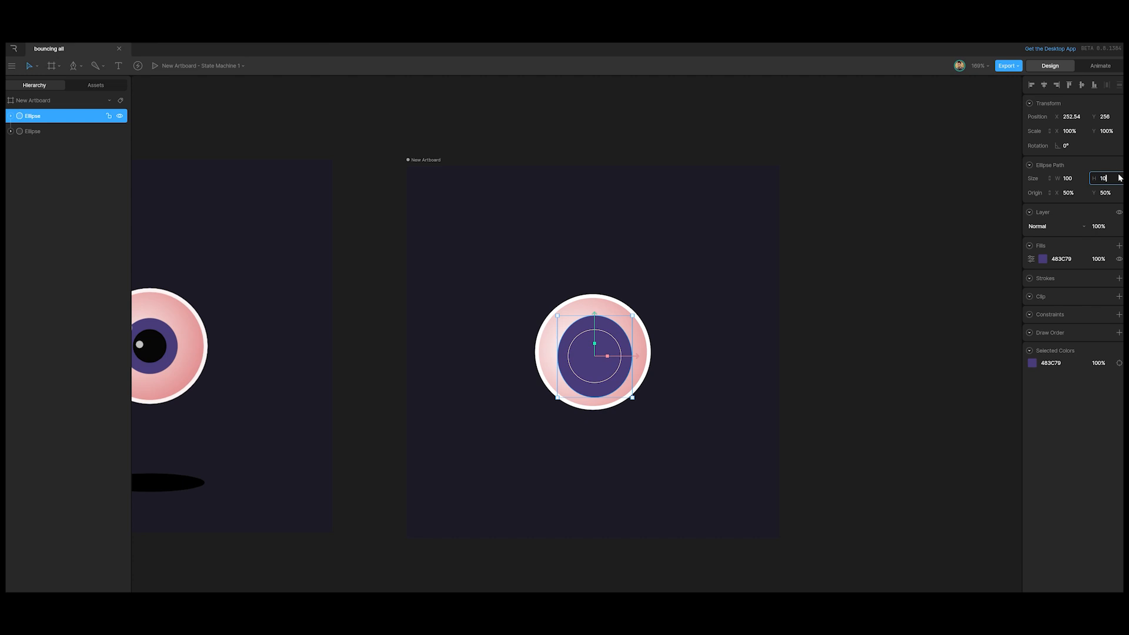
{"action": "type", "text": "0"}
{"action": "left_click", "coordinate": [844, 427]}
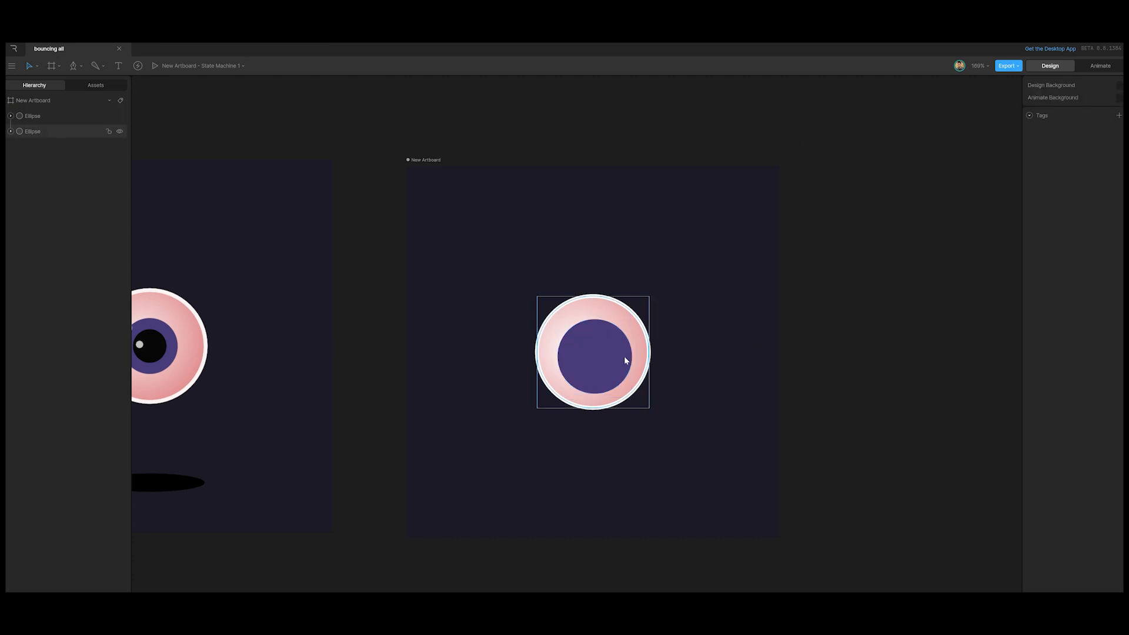
Set the purple iris circle's width and height to 75.
{"action": "left_click", "coordinate": [612, 362]}
{"action": "double_click", "coordinate": [1068, 178]}
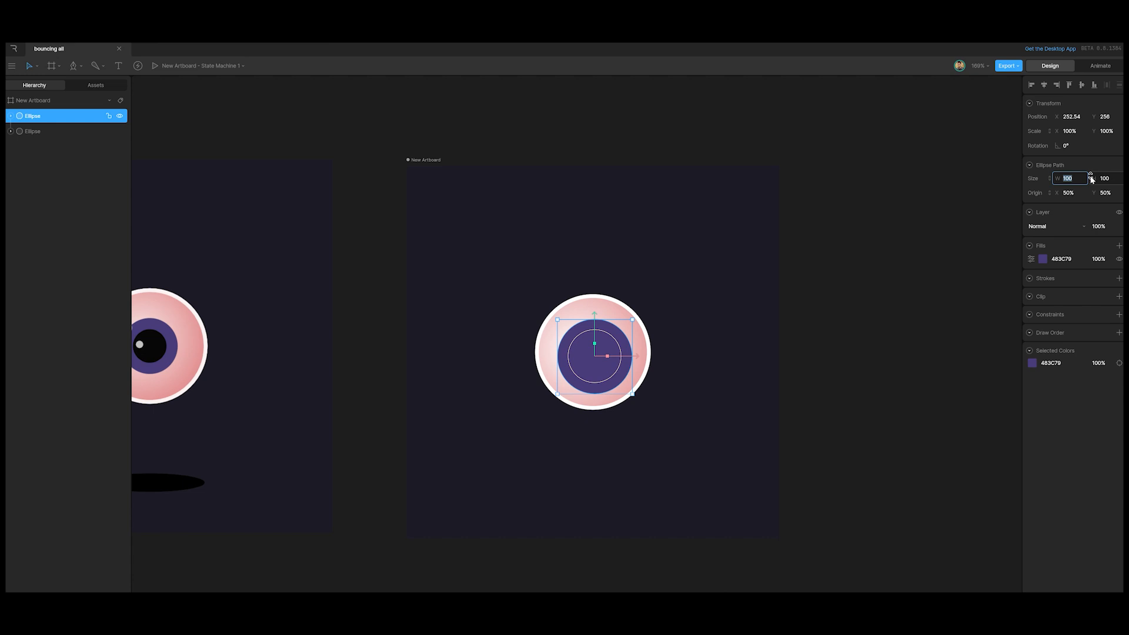
{"action": "type", "text": "75"}
{"action": "left_click", "coordinate": [1108, 178]}
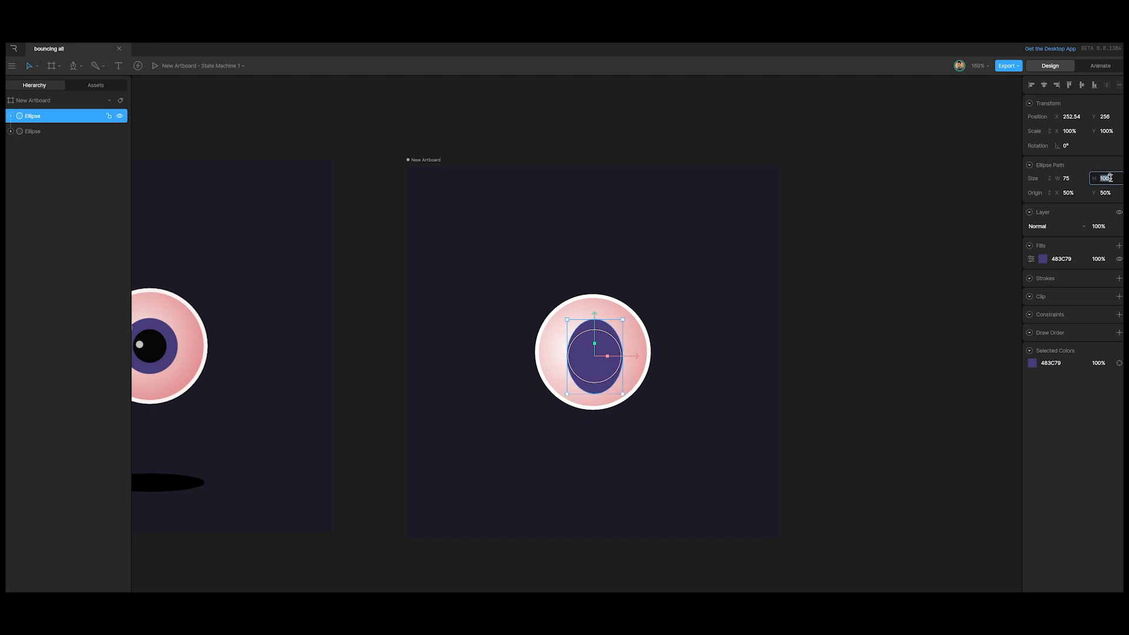
{"action": "type", "text": "75"}
{"action": "left_click", "coordinate": [799, 425]}
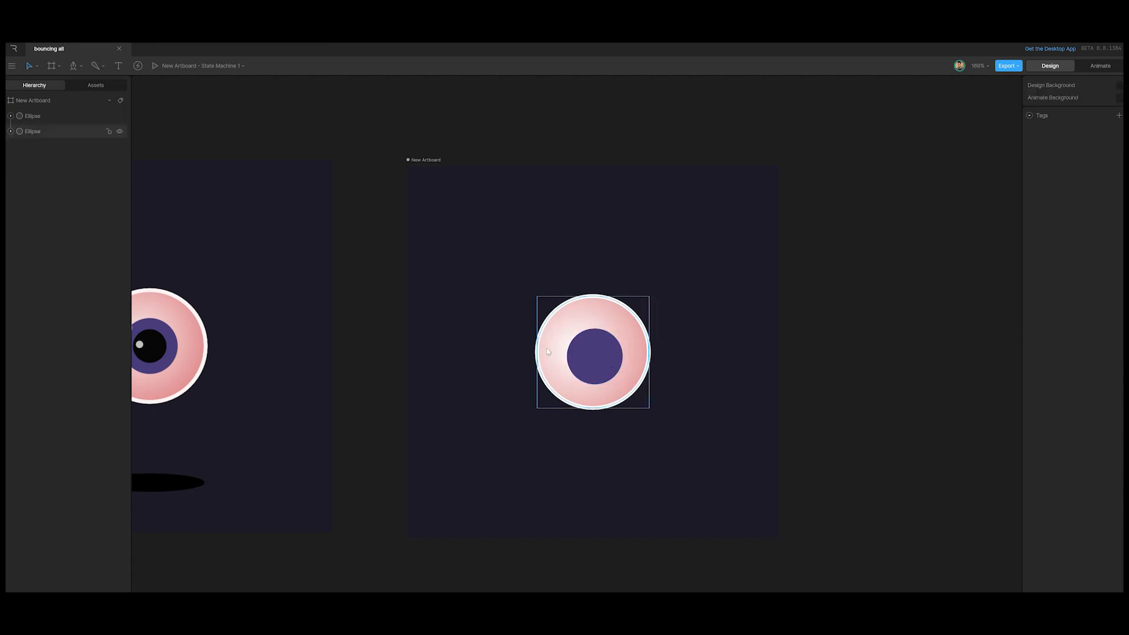
Centre the iris horizontally and vertically on the artboard so it sits in the middle of the eyeball.
{"action": "left_click", "coordinate": [595, 362]}
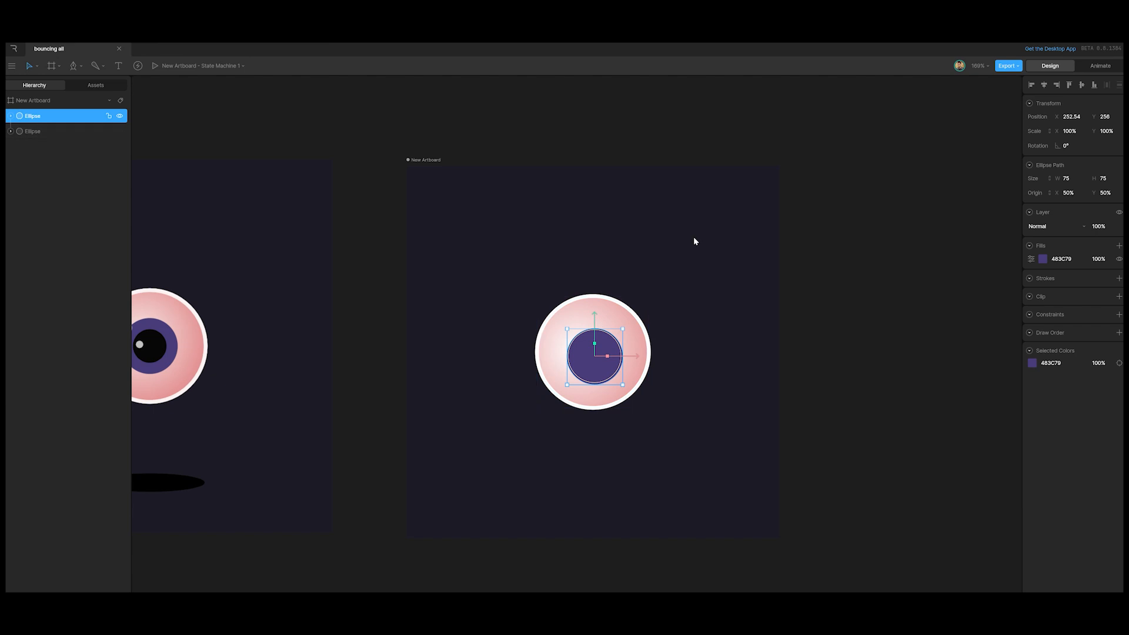
{"action": "left_click", "coordinate": [1047, 86]}
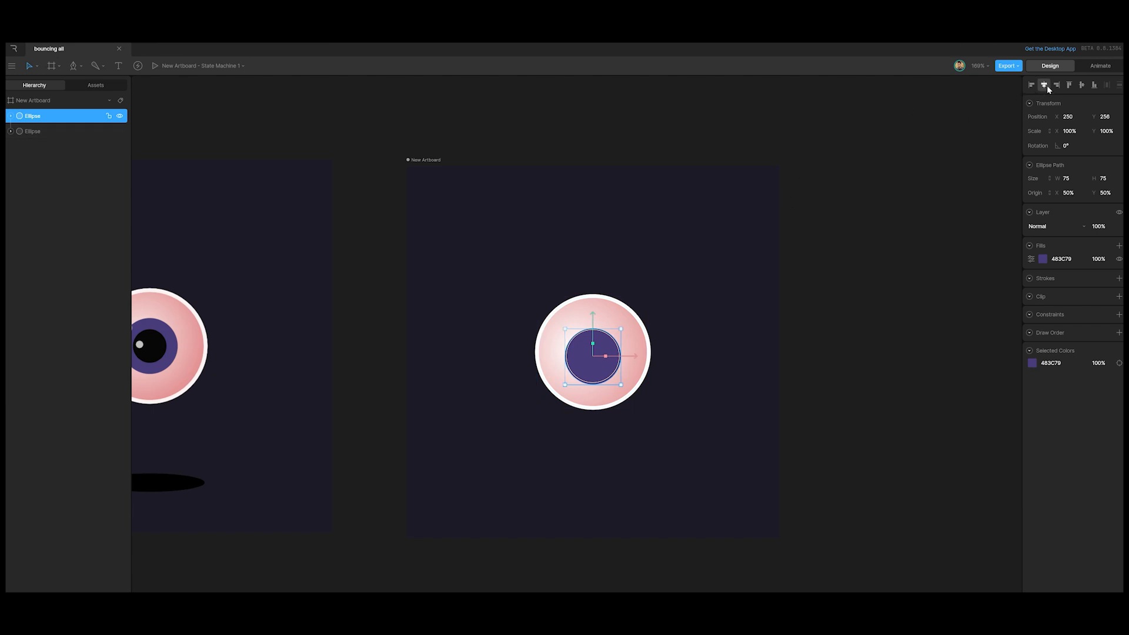
{"action": "left_click", "coordinate": [1082, 86]}
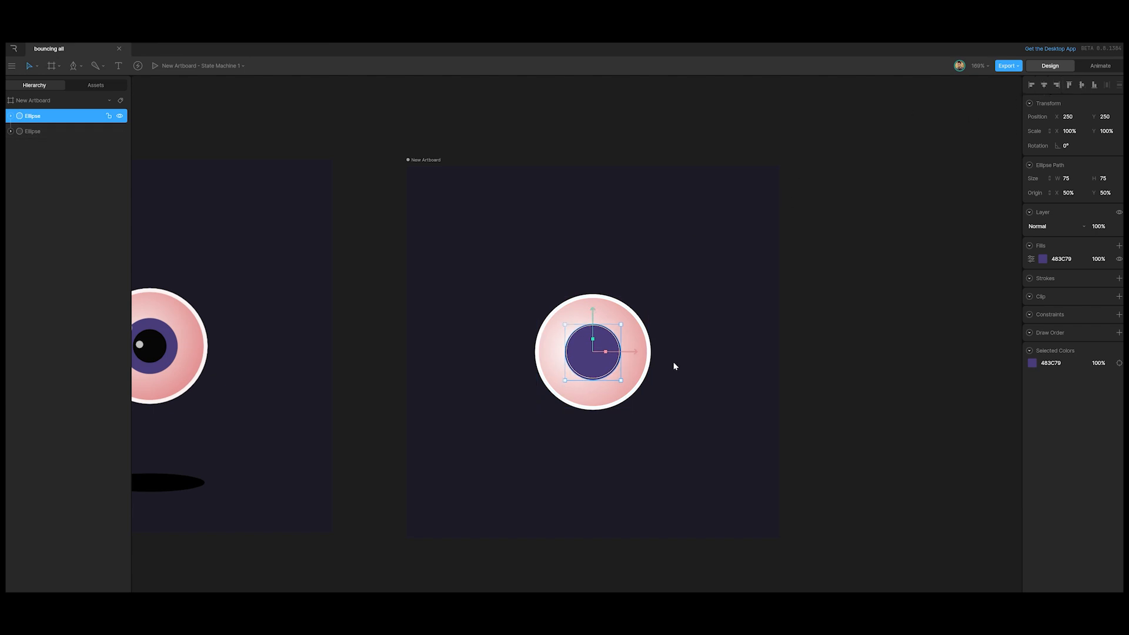
{"action": "left_click", "coordinate": [811, 356]}
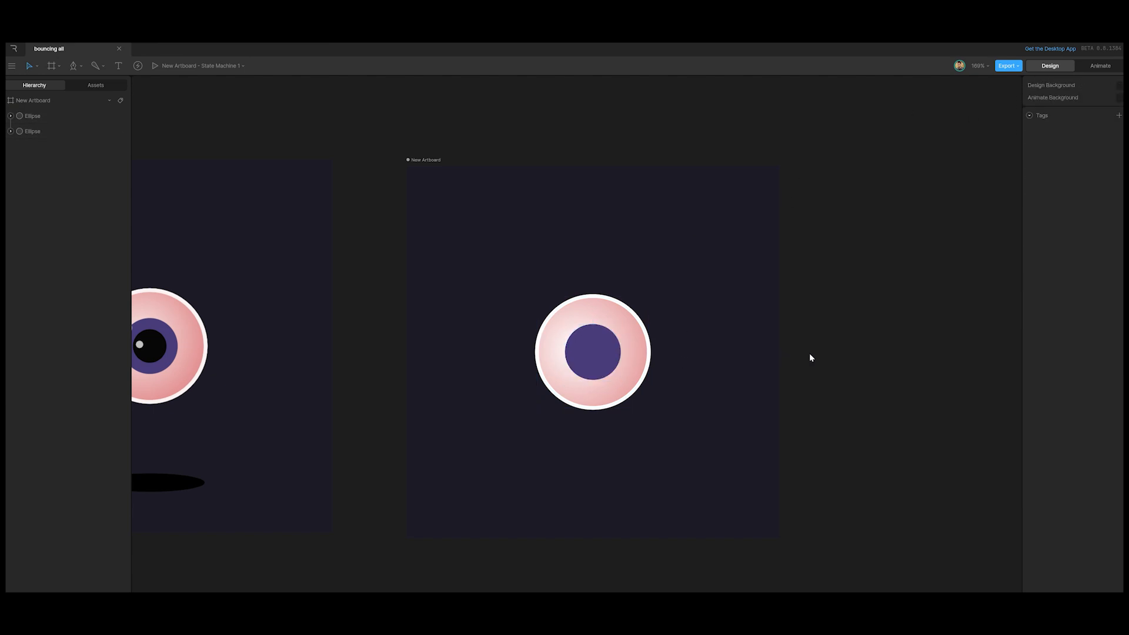
Duplicate the iris circle and fill the copy with black 000000 for the pupil.
{"action": "left_click", "coordinate": [585, 356]}
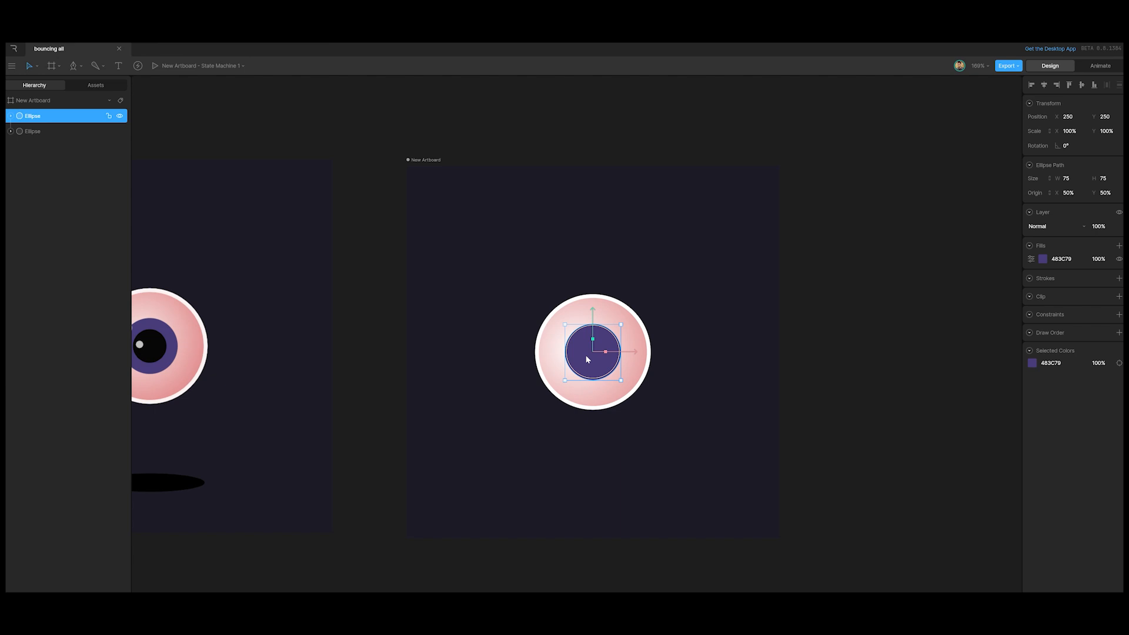
{"action": "key", "text": "ctrl+d"}
{"action": "left_click", "coordinate": [1043, 258]}
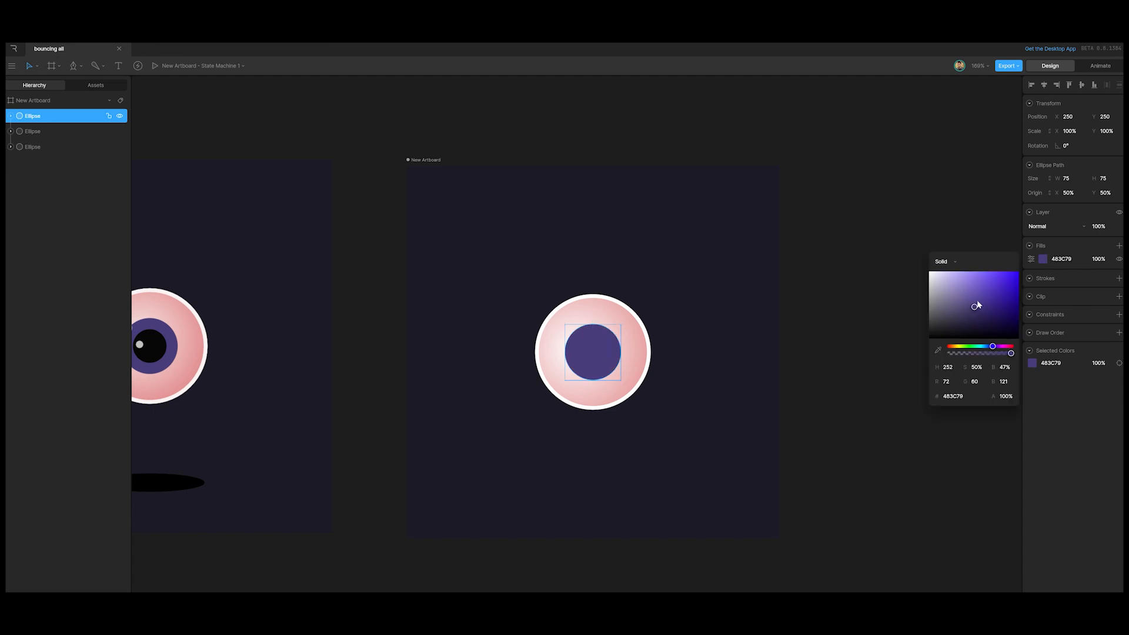
{"action": "left_click_drag", "start_coordinate": [978, 308], "coordinate": [912, 356]}
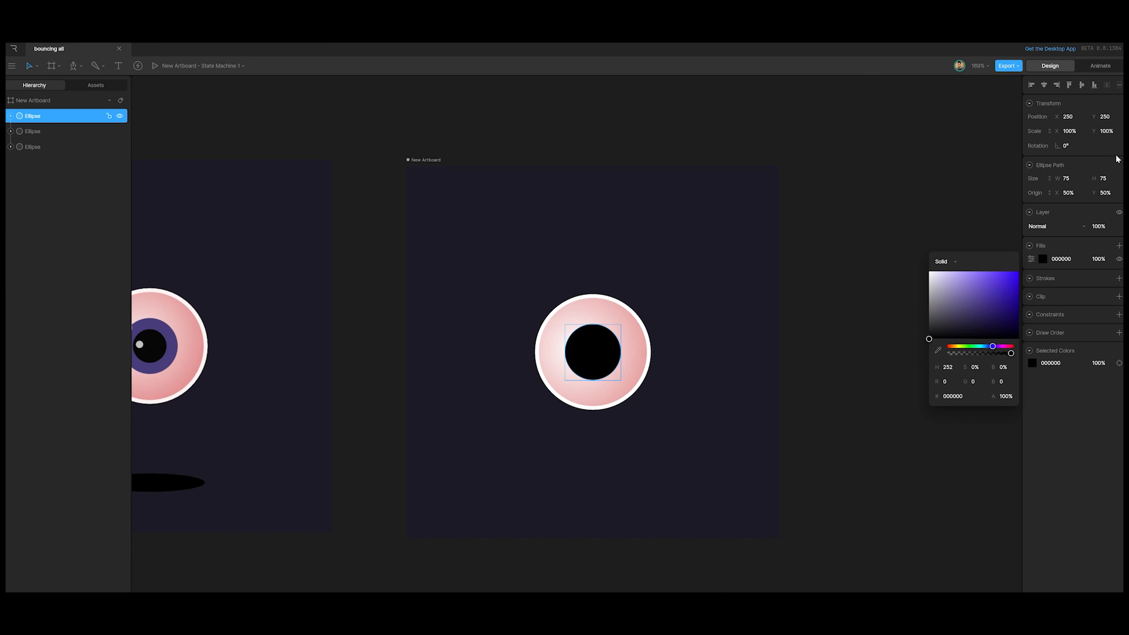
Resize the black pupil circle to 45 by 45.
{"action": "left_click", "coordinate": [1069, 184]}
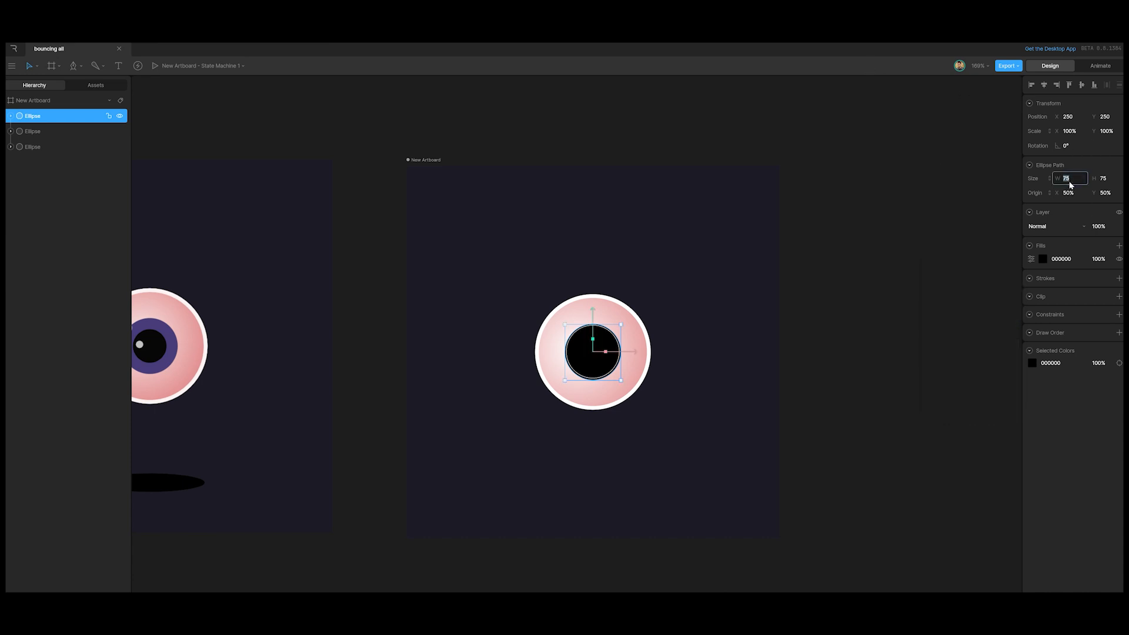
{"action": "type", "text": "45"}
{"action": "left_click", "coordinate": [1104, 179]}
{"action": "type", "text": "45"}
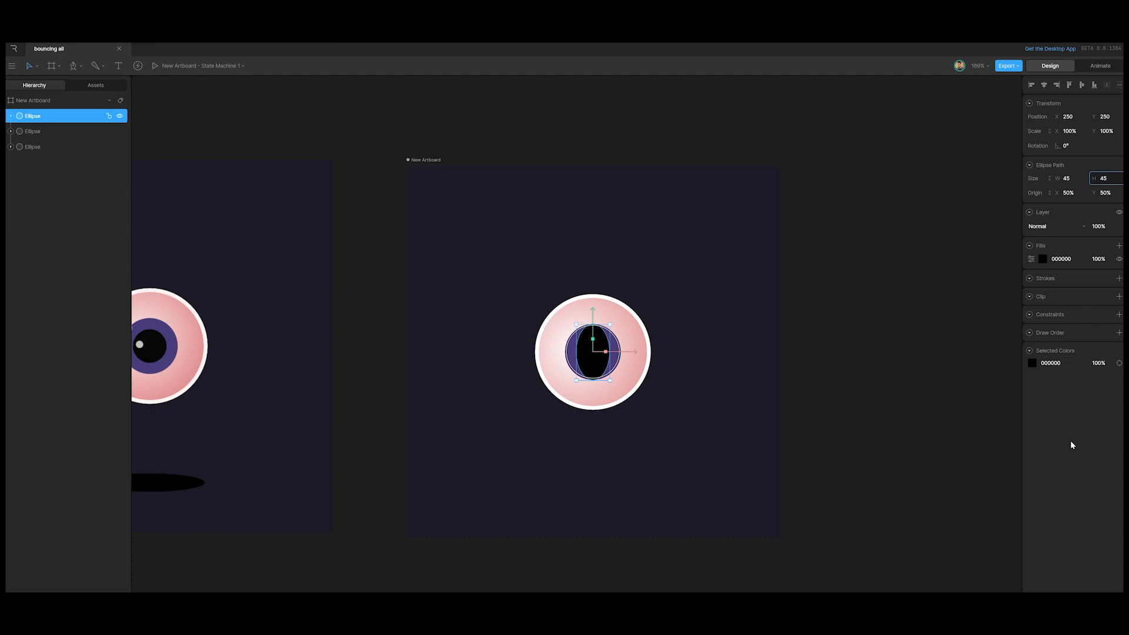
{"action": "key", "text": "Return"}
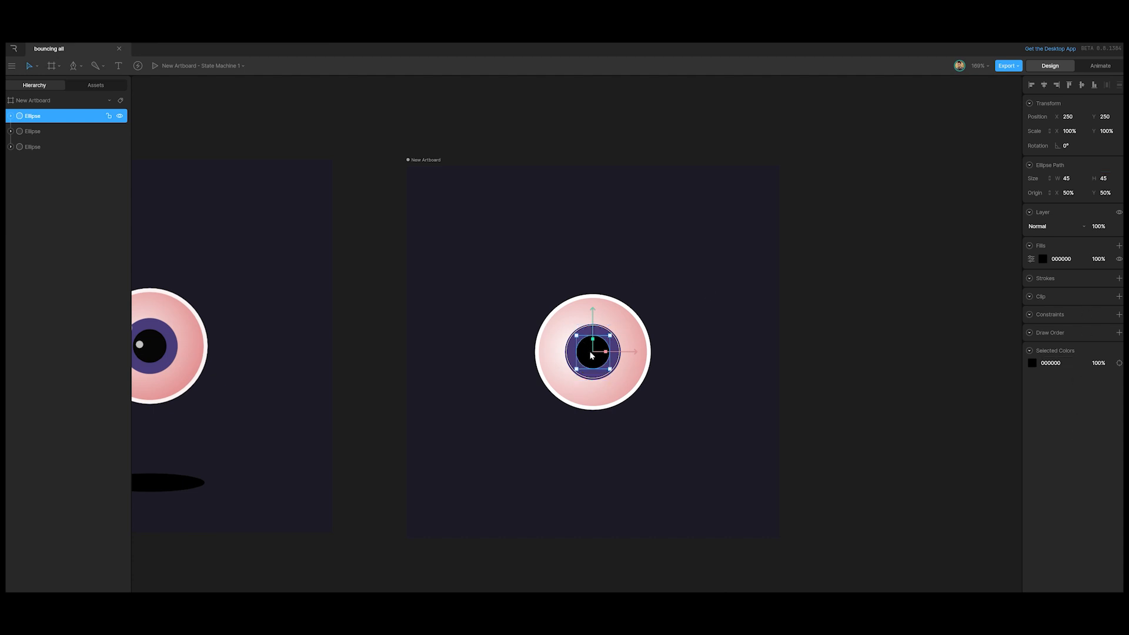
{"action": "left_click", "coordinate": [828, 343]}
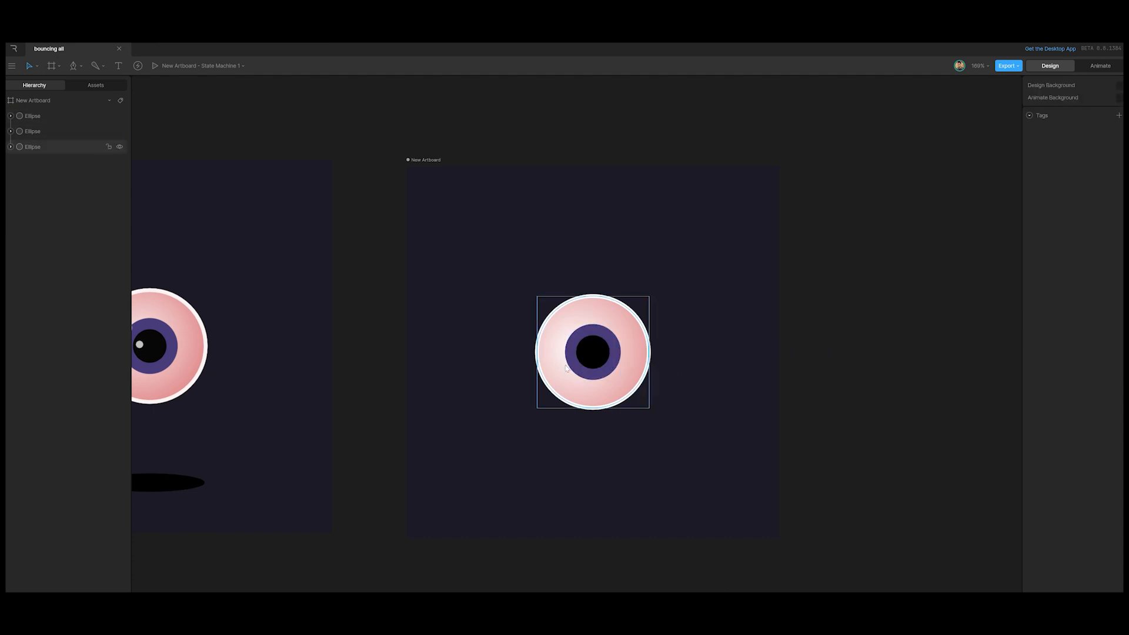
{"action": "scroll", "coordinate": [588, 345], "scroll_direction": "up", "scroll_amount": 1}
{"action": "scroll", "coordinate": [588, 346], "scroll_direction": "down", "scroll_amount": 1}
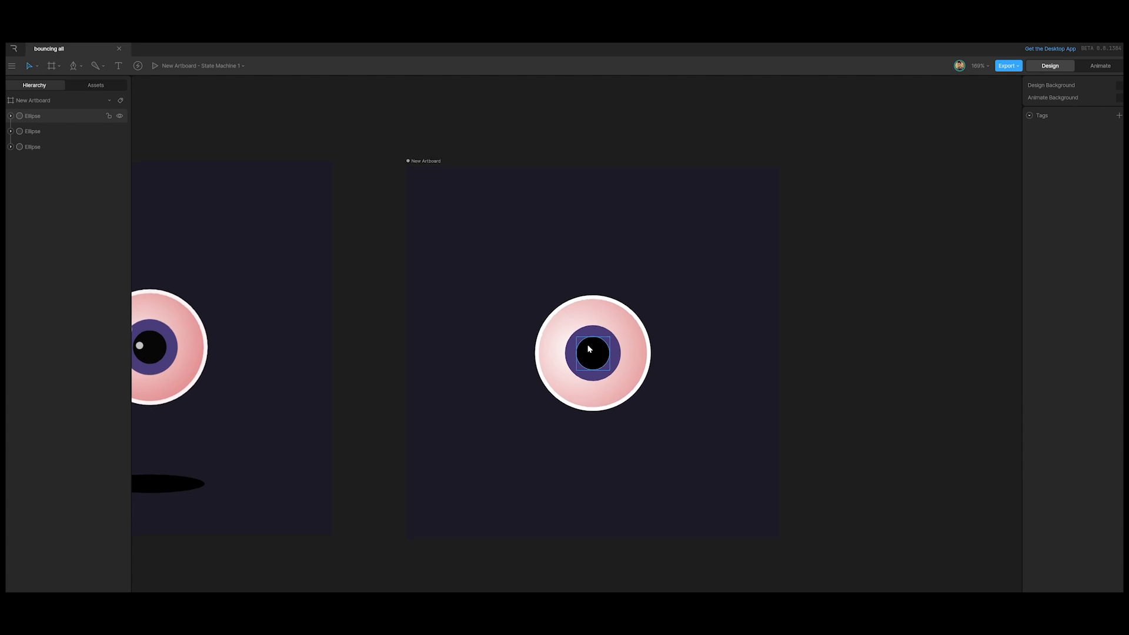
{"action": "left_click", "coordinate": [591, 348]}
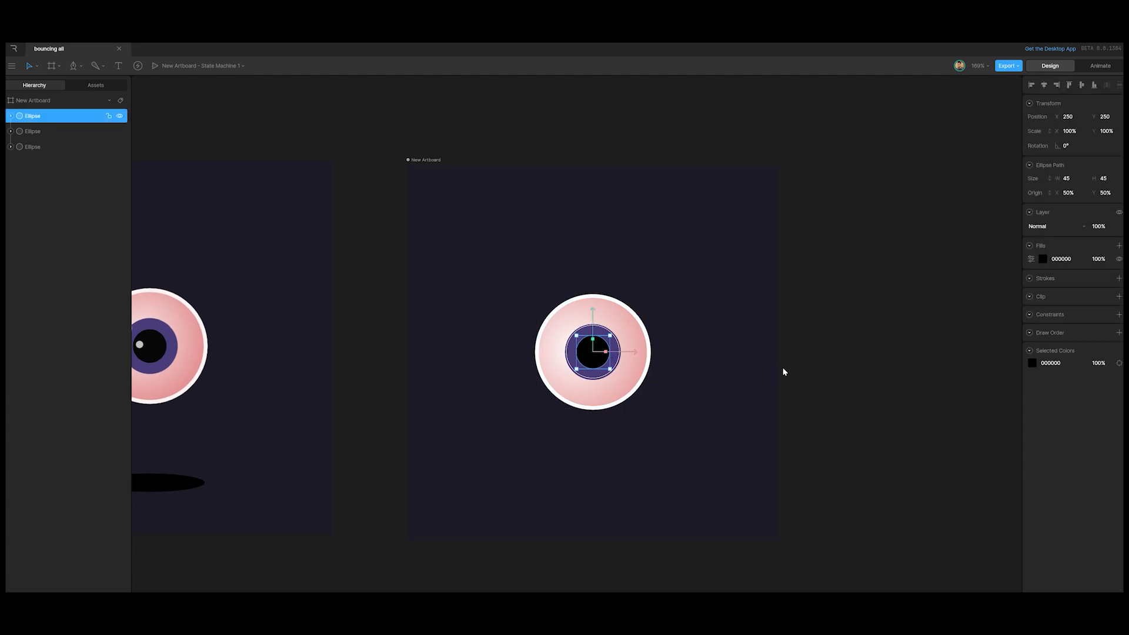
{"action": "left_click", "coordinate": [809, 360]}
Group the iris and pupil circles and name the group eyedetails.
{"action": "left_click", "coordinate": [613, 357]}
{"action": "left_click", "coordinate": [28, 136], "text": "shift"}
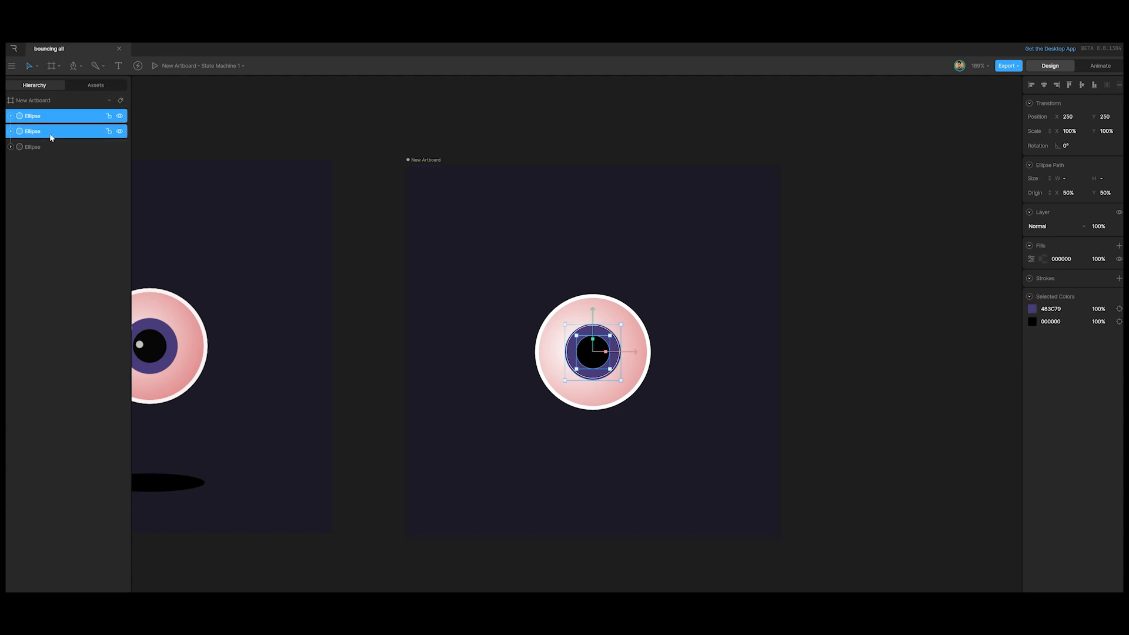
{"action": "key", "text": "ctrl+g"}
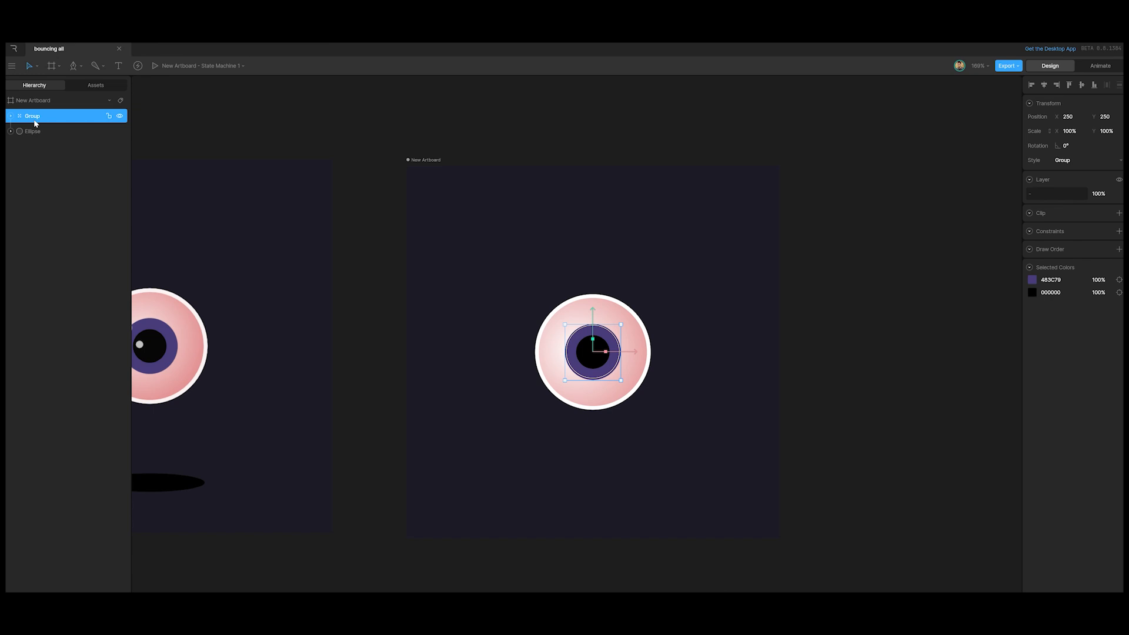
{"action": "double_click", "coordinate": [33, 117]}
{"action": "type", "text": "eyedetails"}
Group the eyedetails group with the pink eyeball ellipse and name the new group eye.
{"action": "left_click", "coordinate": [29, 135]}
{"action": "left_click", "coordinate": [35, 117], "text": "shift"}
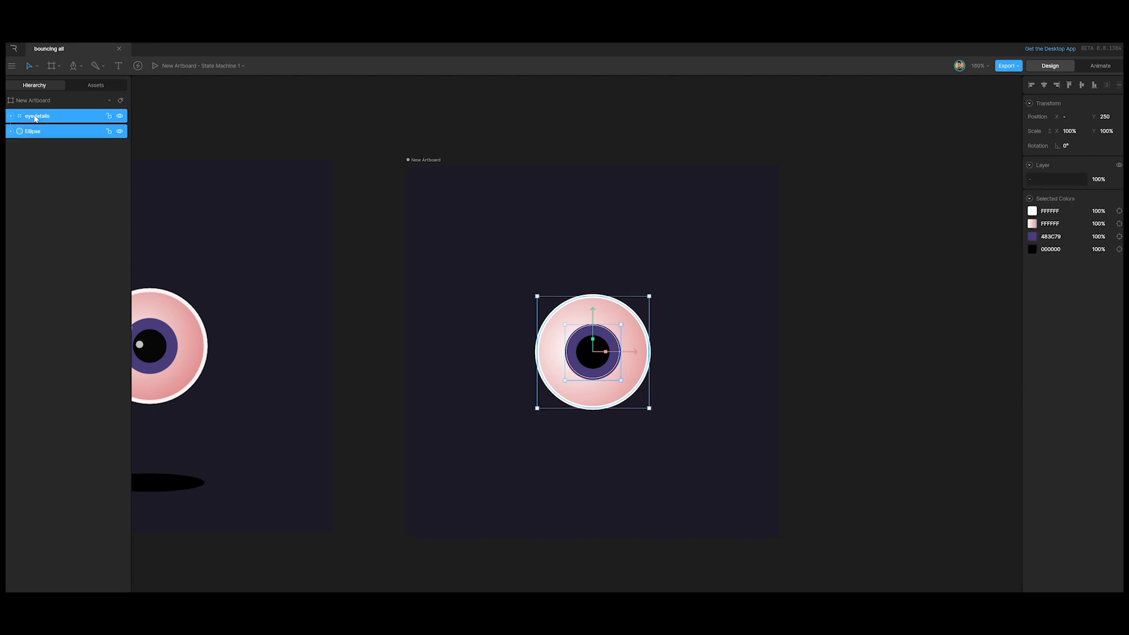
{"action": "key", "text": "ctrl+g"}
{"action": "double_click", "coordinate": [34, 116]}
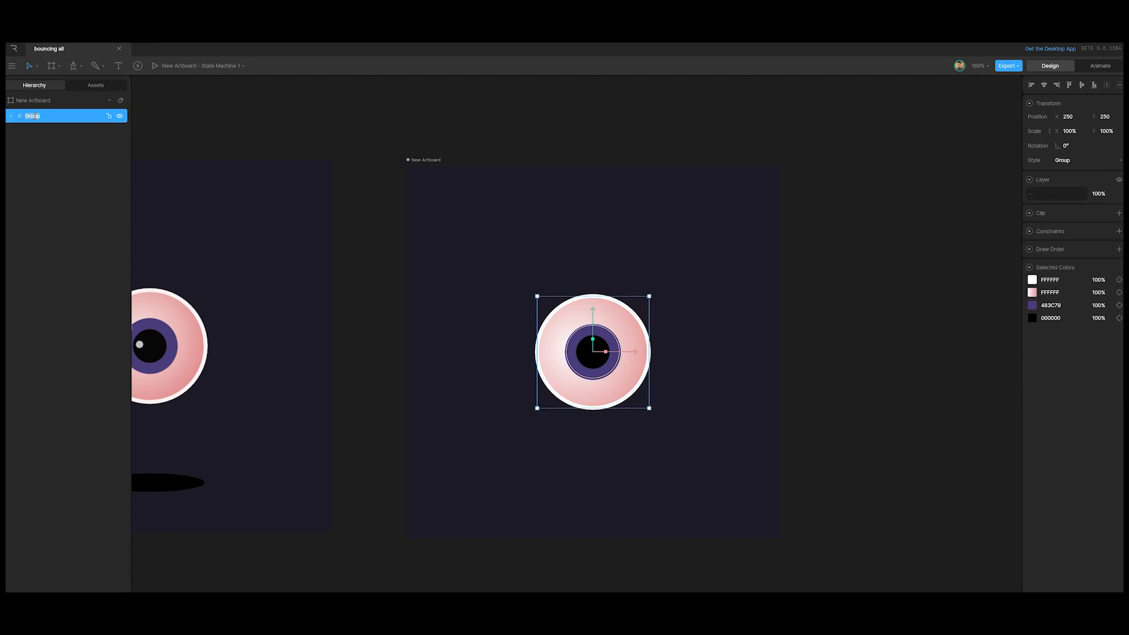
{"action": "type", "text": "ey"}
Nest the eye group inside a parent group named master and expand the eye group in the hierarchy.
{"action": "double_click", "coordinate": [27, 117]}
{"action": "type", "text": "master"}
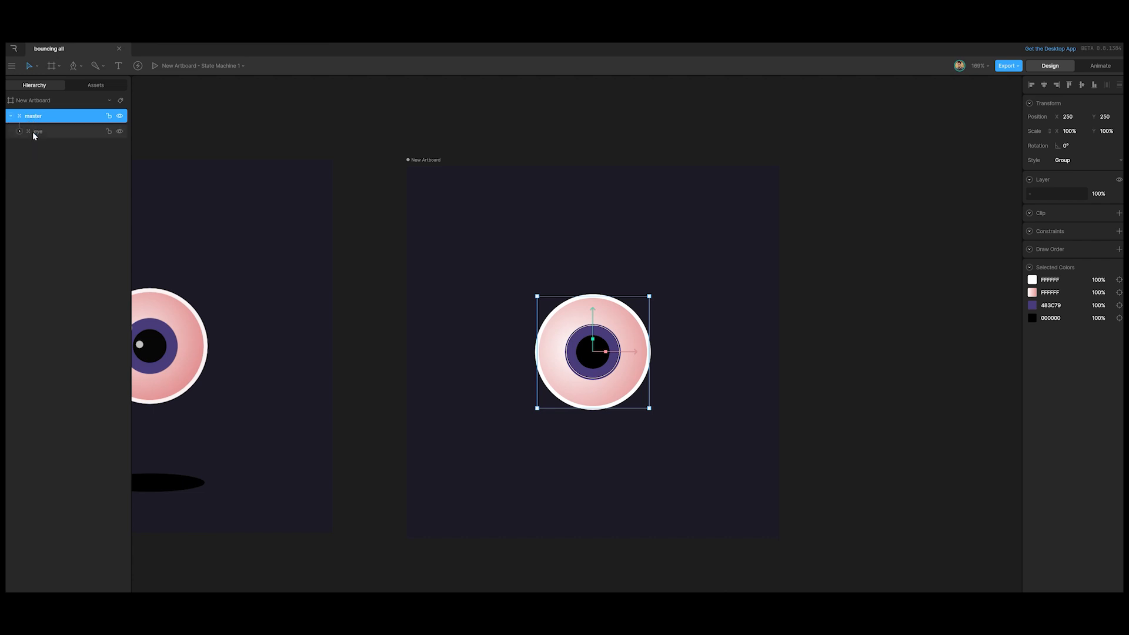
{"action": "left_click", "coordinate": [38, 134]}
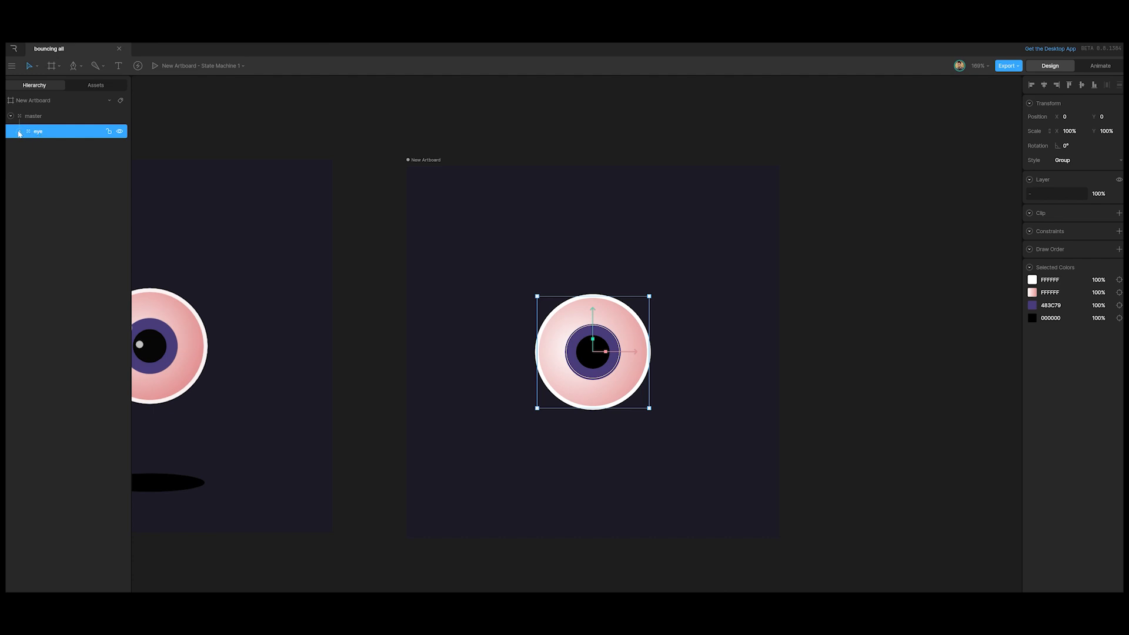
{"action": "left_click", "coordinate": [20, 132]}
{"action": "left_click", "coordinate": [53, 148]}
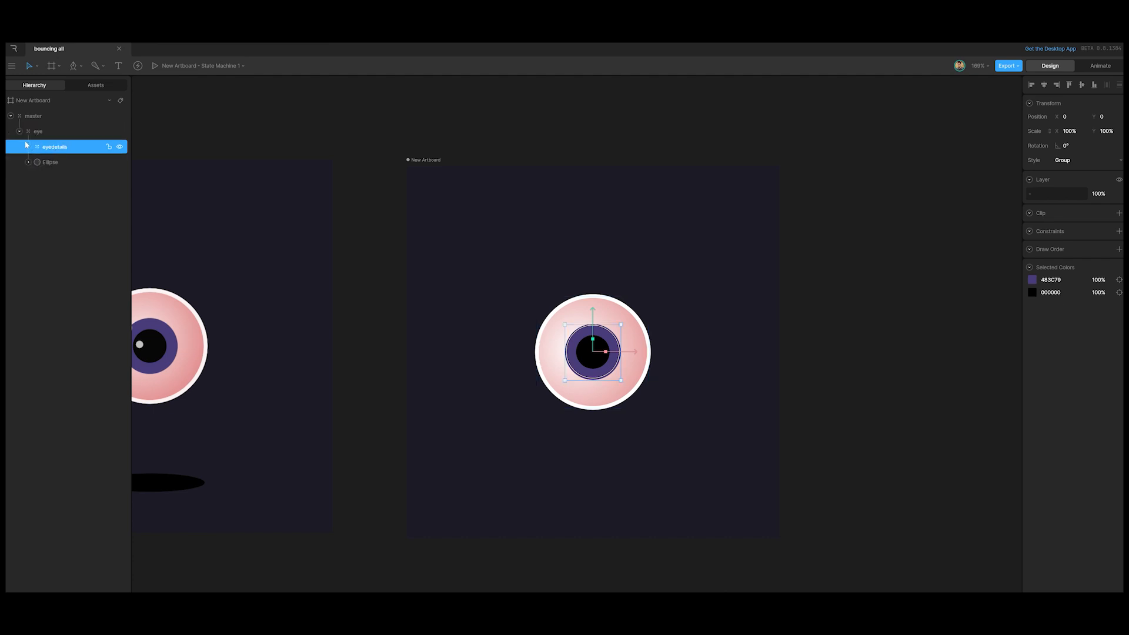
{"action": "left_click", "coordinate": [915, 369]}
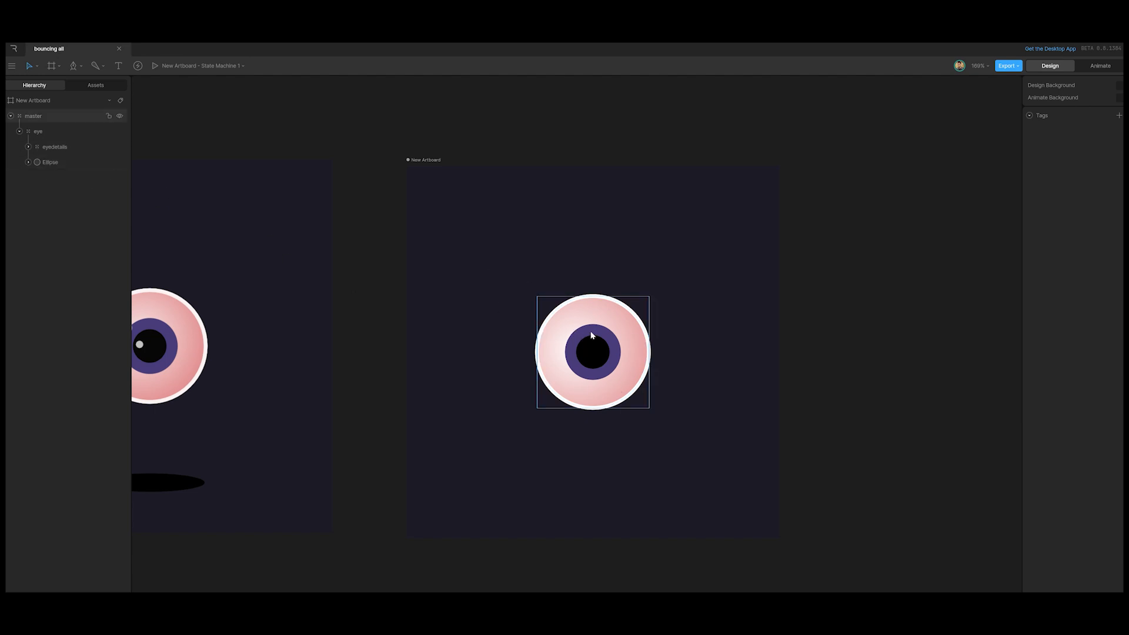
Draw a highlight circle about 17 wide over the iris's upper edge, slightly left of centre, and fill it with white FFFFFF.
{"action": "key", "text": "o"}
{"action": "left_click_drag", "start_coordinate": [581, 327], "coordinate": [593, 339]}
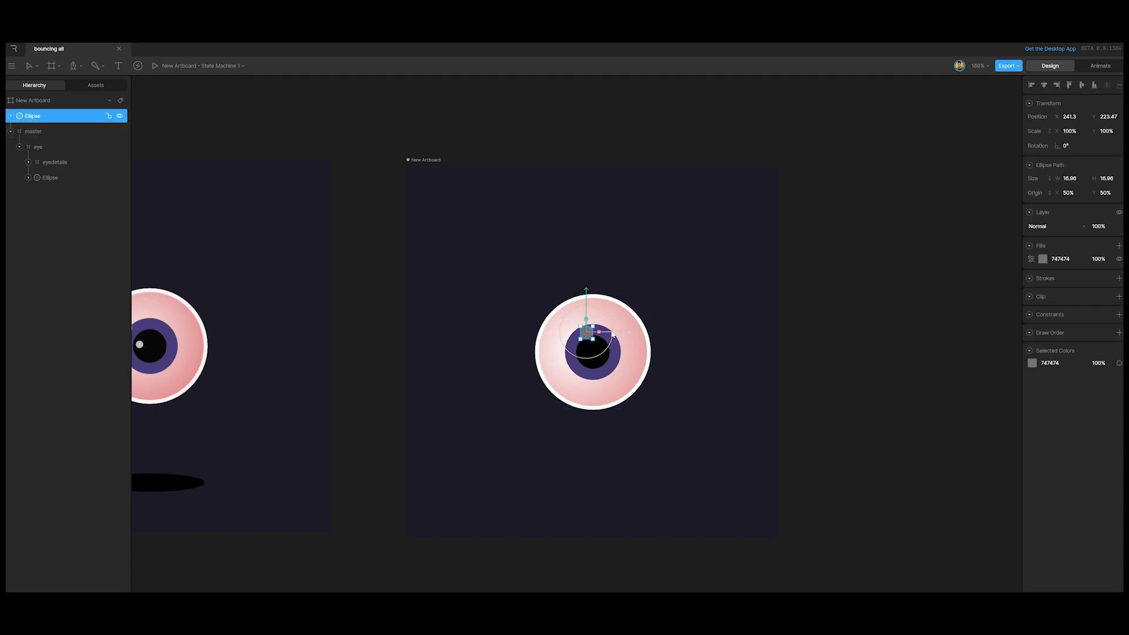
{"action": "left_click", "coordinate": [1045, 260]}
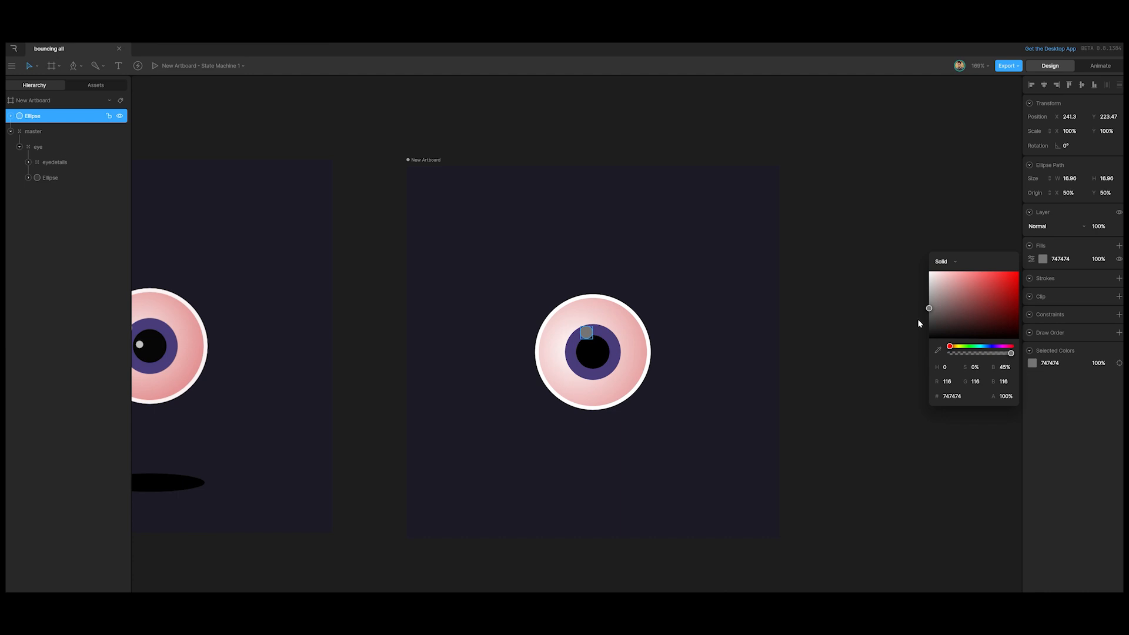
{"action": "left_click_drag", "start_coordinate": [929, 310], "coordinate": [930, 271]}
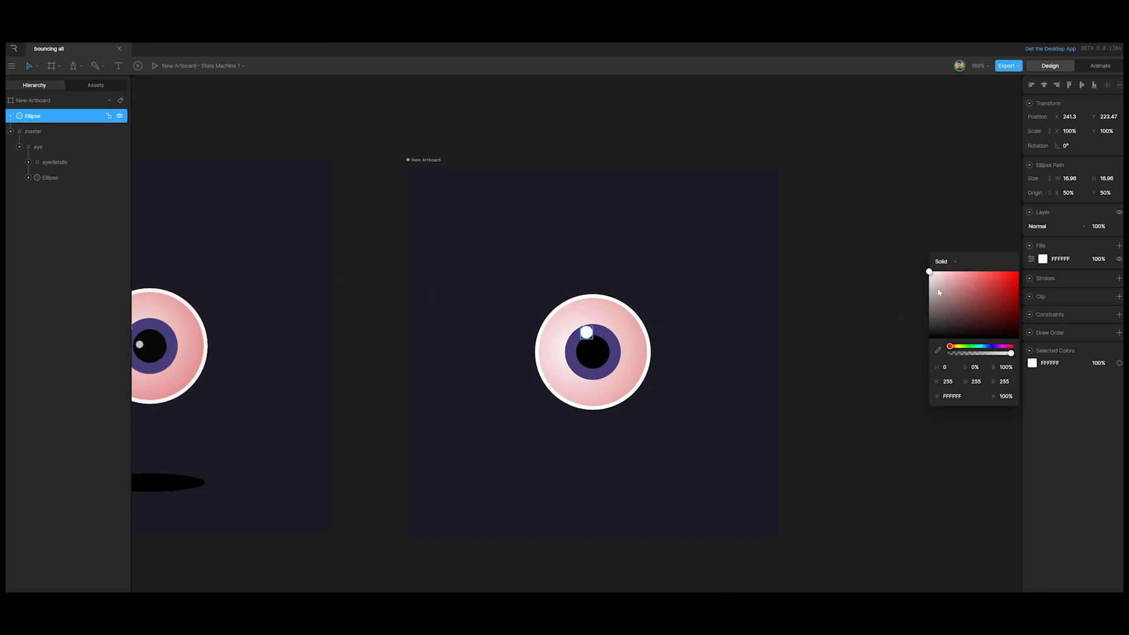
{"action": "left_click", "coordinate": [849, 290]}
Lower the white highlight circle's fill opacity to 75% and open its fill options.
{"action": "left_click", "coordinate": [587, 333]}
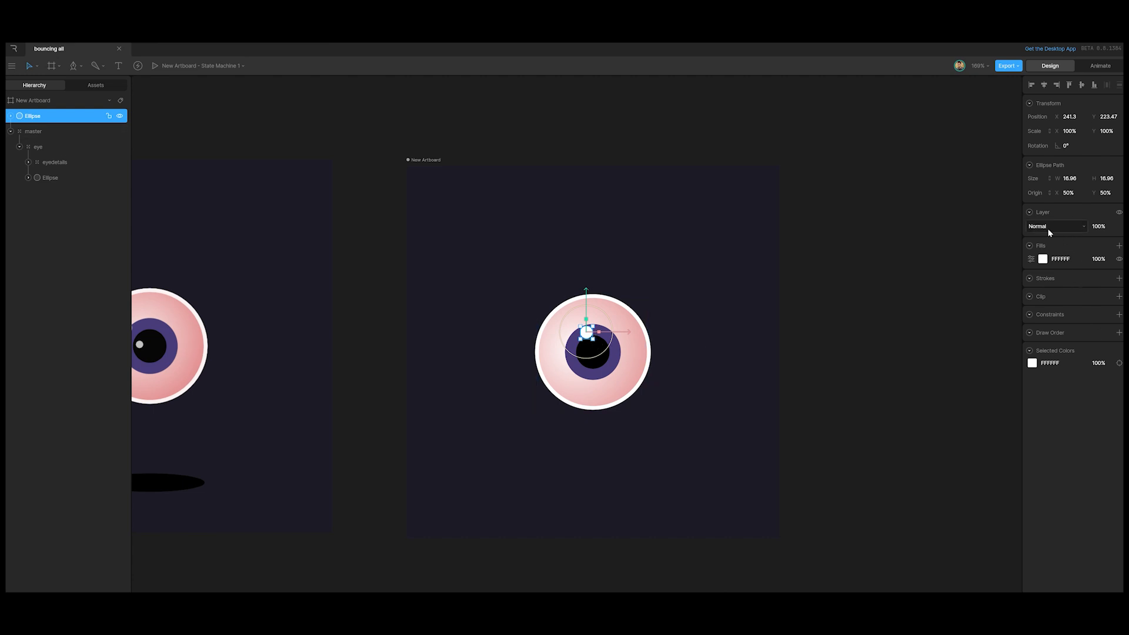
{"action": "left_click", "coordinate": [1099, 259]}
{"action": "type", "text": "75"}
{"action": "key", "text": "Return"}
{"action": "left_click", "coordinate": [1031, 259]}
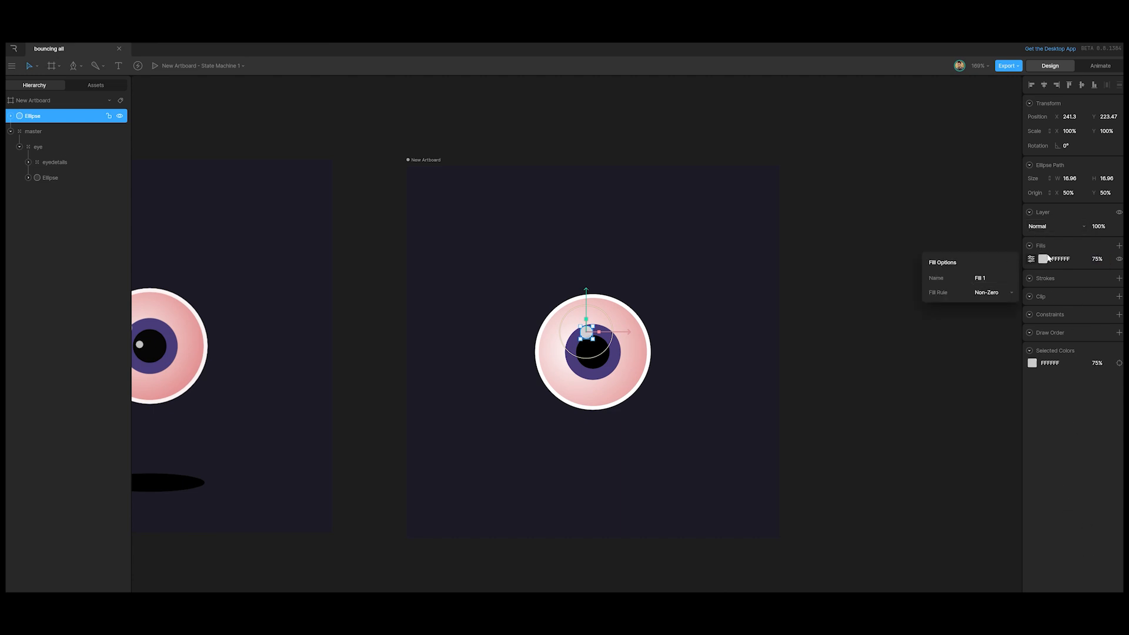
Try the Soft Light blend mode on the highlight circle, settle on Hard Light, and move the circle up slightly.
{"action": "left_click", "coordinate": [1042, 258]}
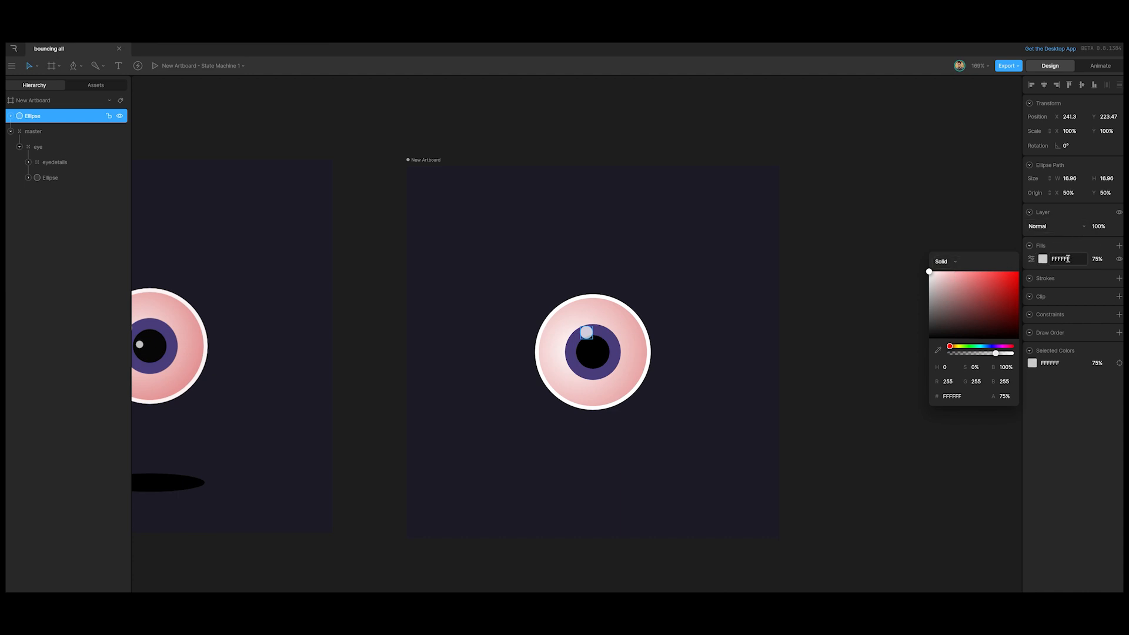
{"action": "left_click", "coordinate": [1046, 227]}
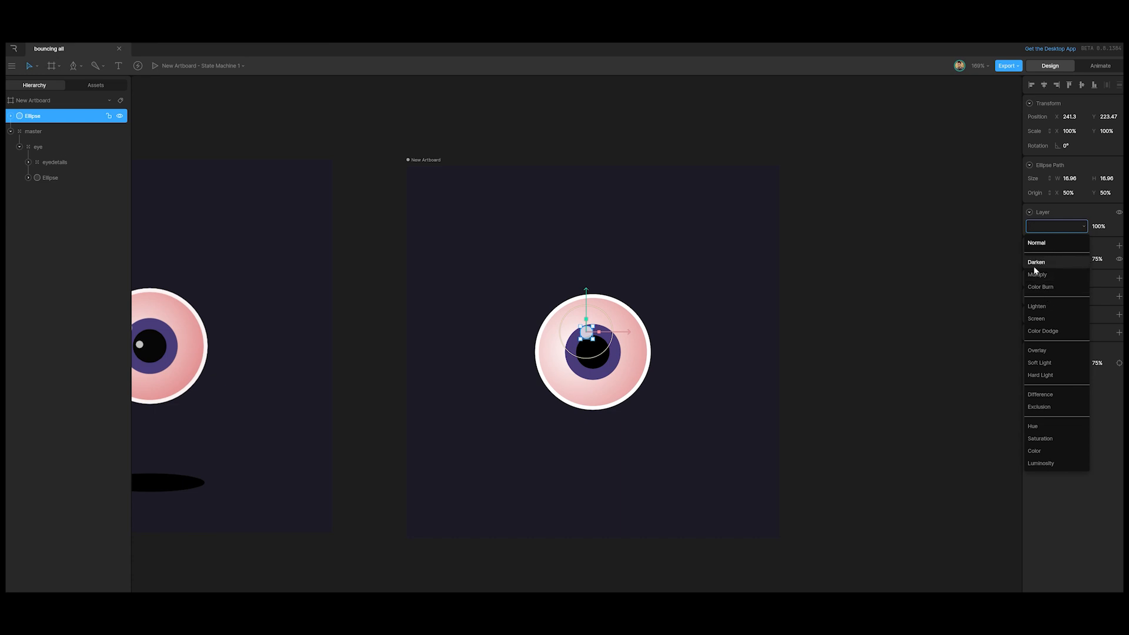
{"action": "left_click", "coordinate": [1041, 366]}
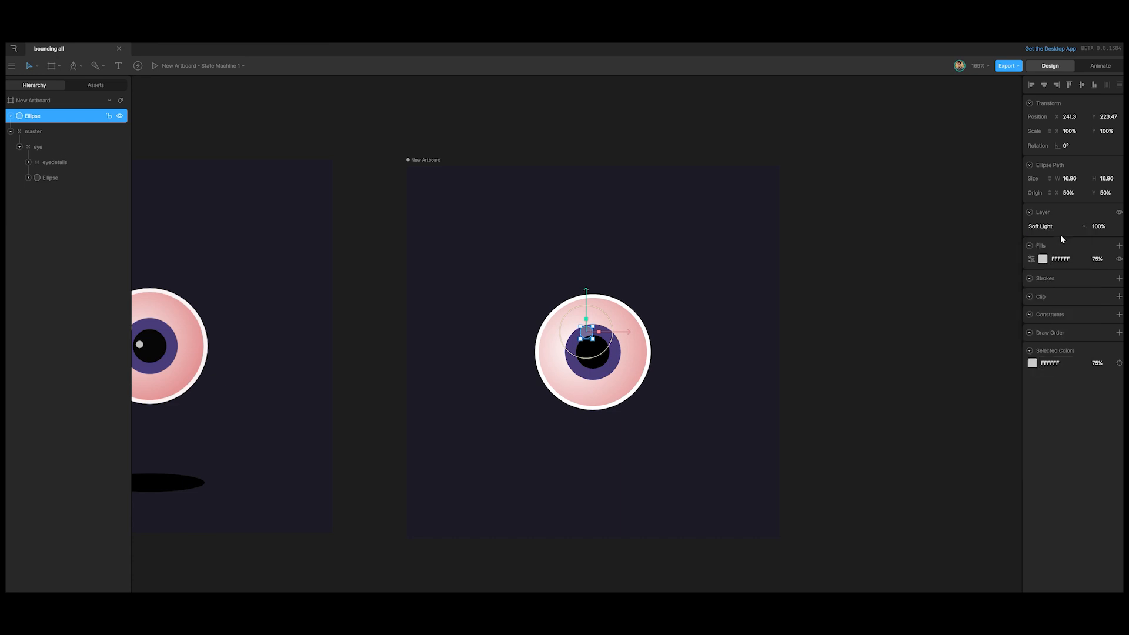
{"action": "left_click", "coordinate": [1080, 225]}
{"action": "left_click", "coordinate": [1065, 377]}
{"action": "left_click_drag", "start_coordinate": [587, 293], "coordinate": [586, 289]}
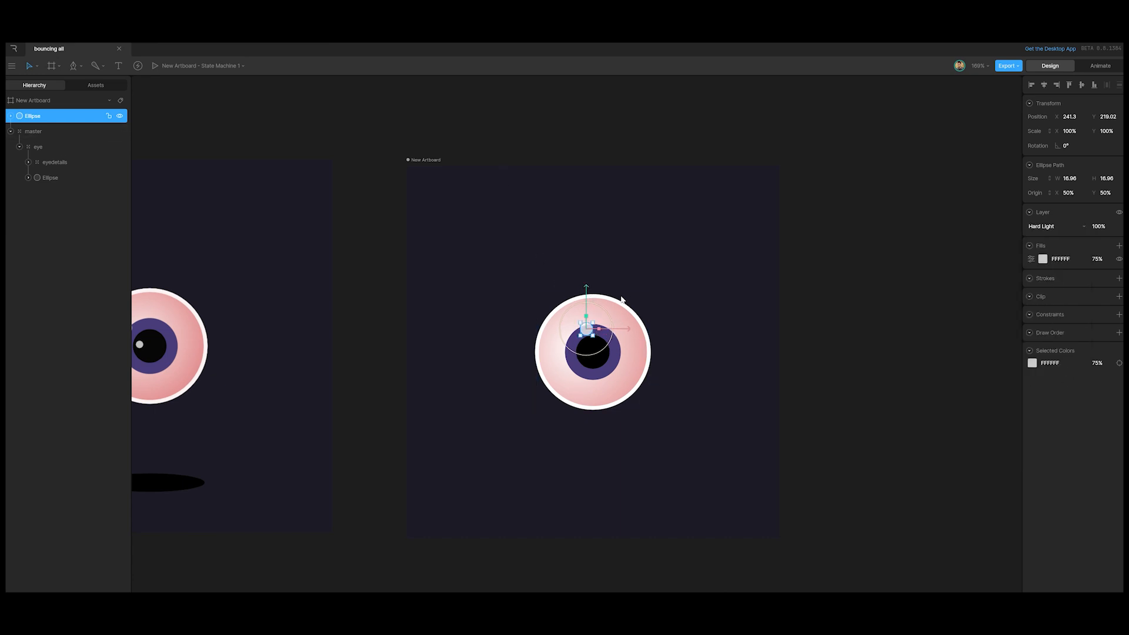
Duplicate the highlight circle and place the copy near the eyeball's upper-left edge, at about X 204, Y 204.
{"action": "key", "text": "ctrl+d"}
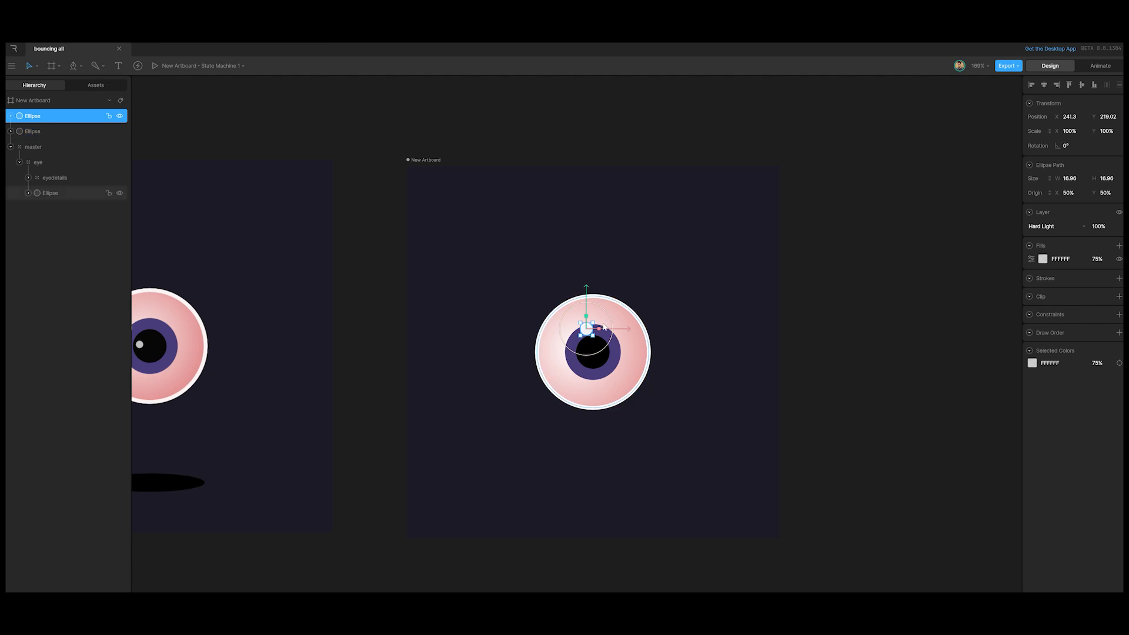
{"action": "left_click_drag", "start_coordinate": [625, 330], "coordinate": [597, 329]}
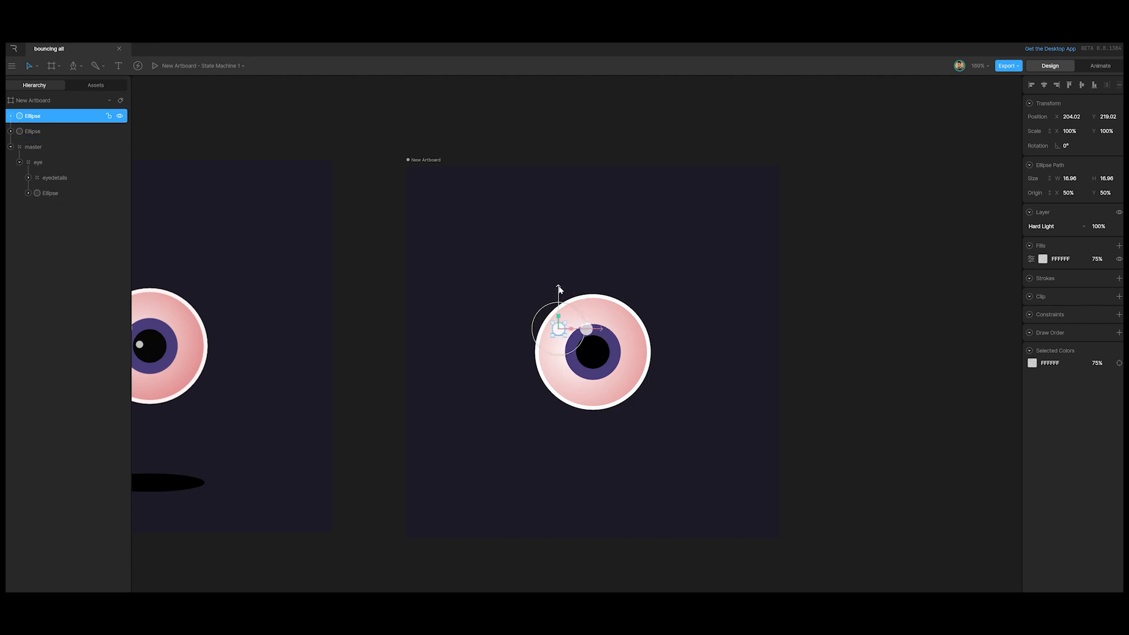
{"action": "left_click_drag", "start_coordinate": [566, 289], "coordinate": [569, 278]}
Set the duplicated highlight's width and height to 25.
{"action": "left_click", "coordinate": [1068, 182]}
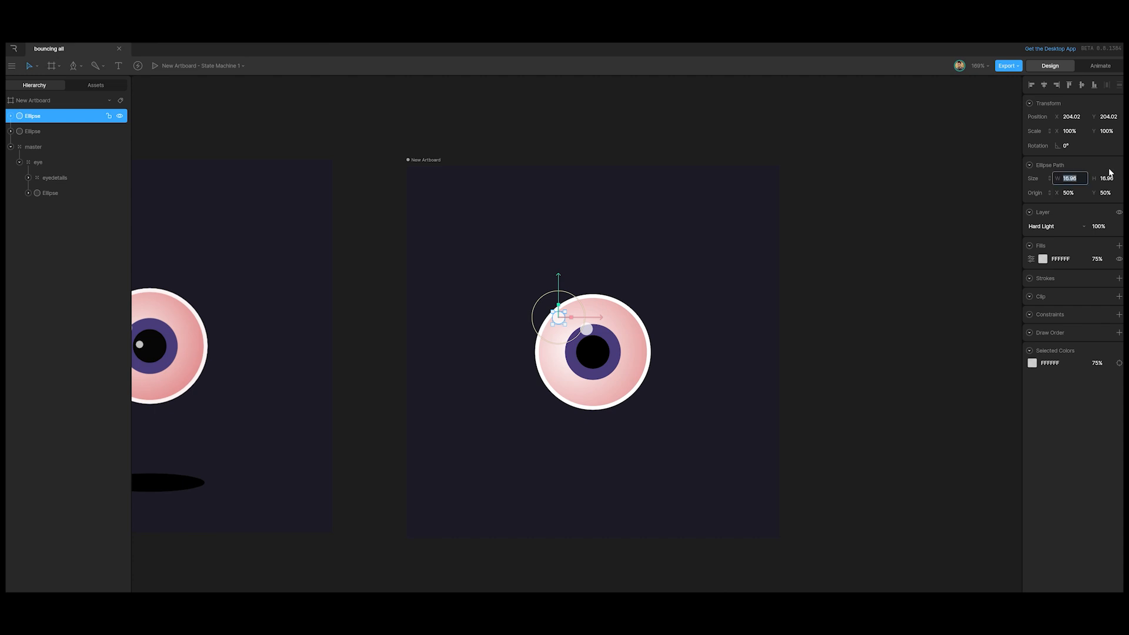
{"action": "type", "text": "25"}
{"action": "left_click", "coordinate": [1106, 179]}
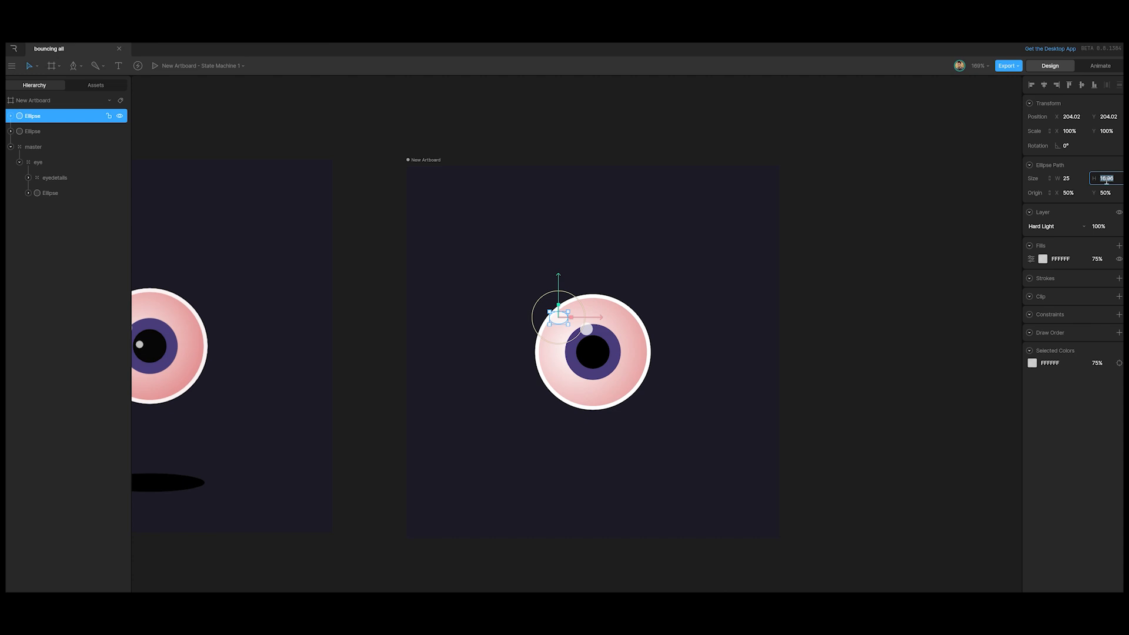
{"action": "type", "text": "25"}
{"action": "left_click", "coordinate": [803, 416]}
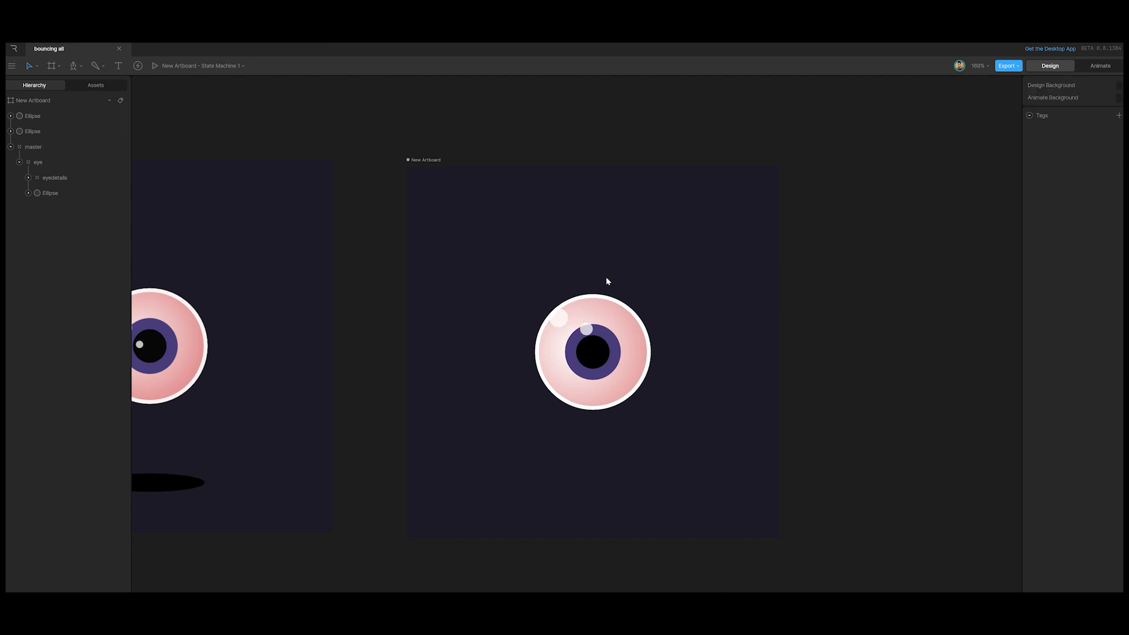
Shift the larger highlight slightly right and move the smaller one down over the pupil's upper edge.
{"action": "left_click", "coordinate": [558, 317]}
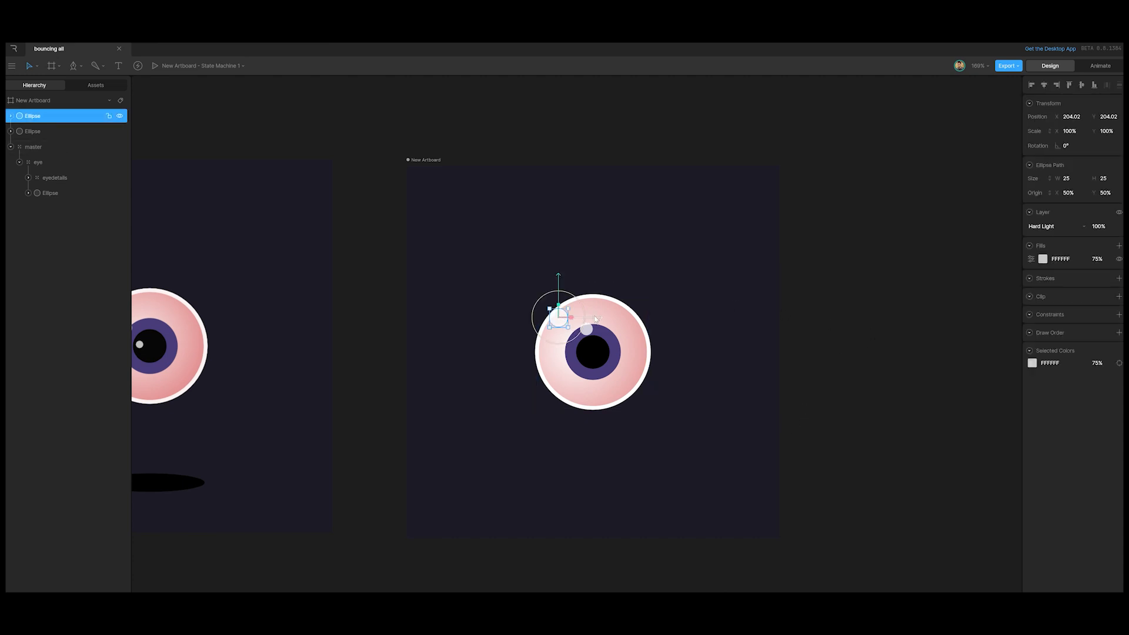
{"action": "left_click_drag", "start_coordinate": [596, 320], "coordinate": [604, 314]}
{"action": "left_click", "coordinate": [22, 132]}
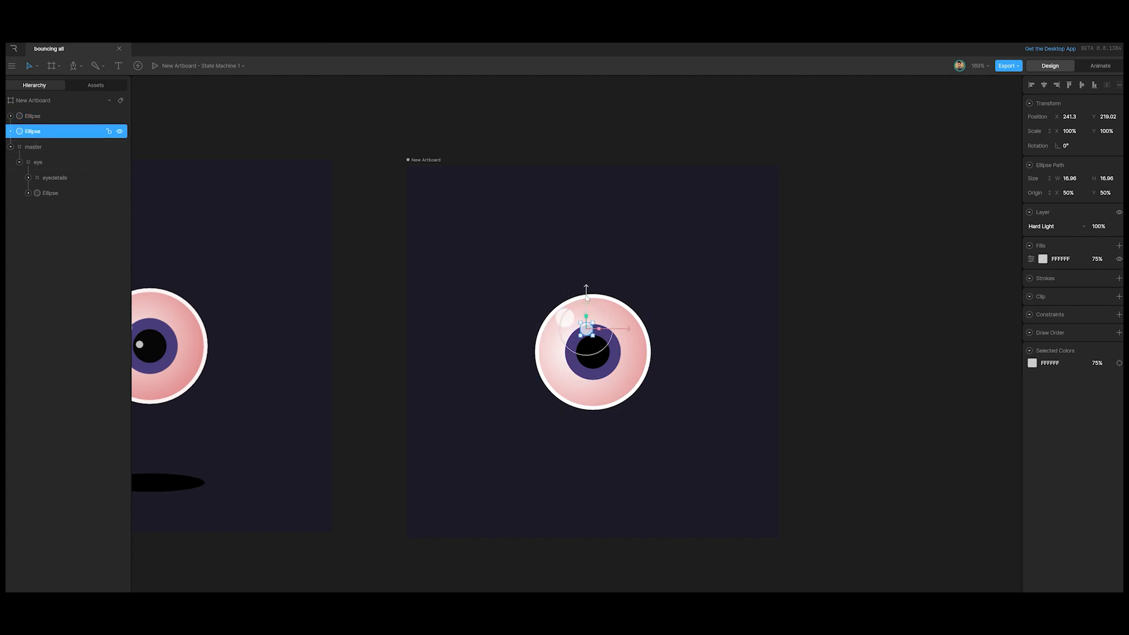
{"action": "left_click_drag", "start_coordinate": [586, 298], "coordinate": [586, 304]}
{"action": "left_click", "coordinate": [768, 297]}
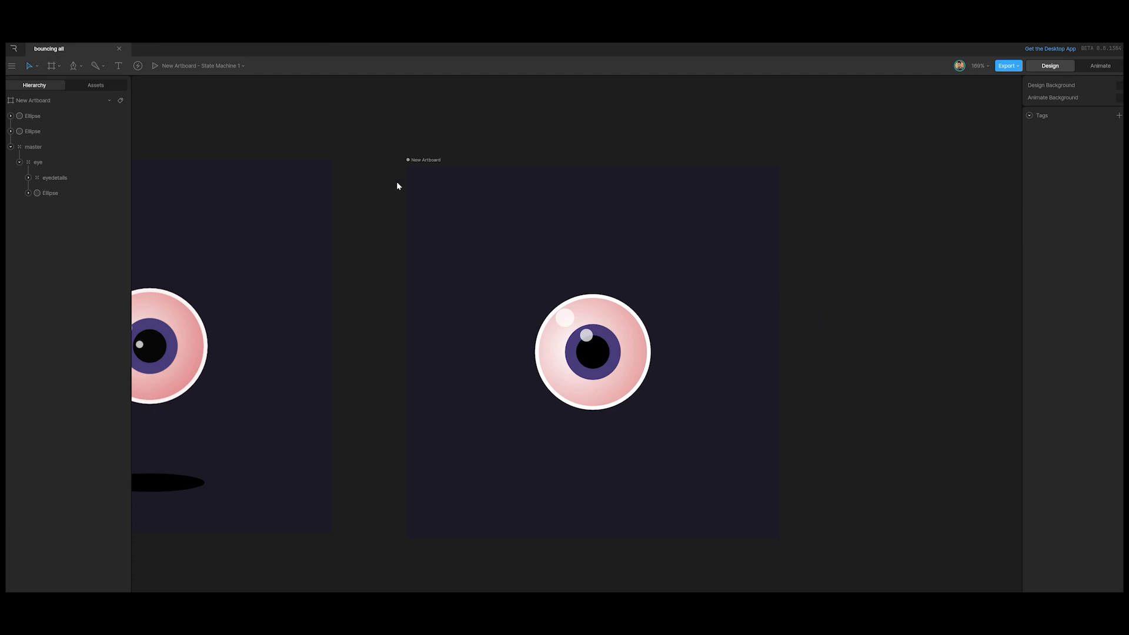
Move both highlight ellipses into the eyedetails group, above its other two ellipses, and expand the group.
{"action": "left_click", "coordinate": [36, 118]}
{"action": "left_click", "coordinate": [34, 130], "text": "shift"}
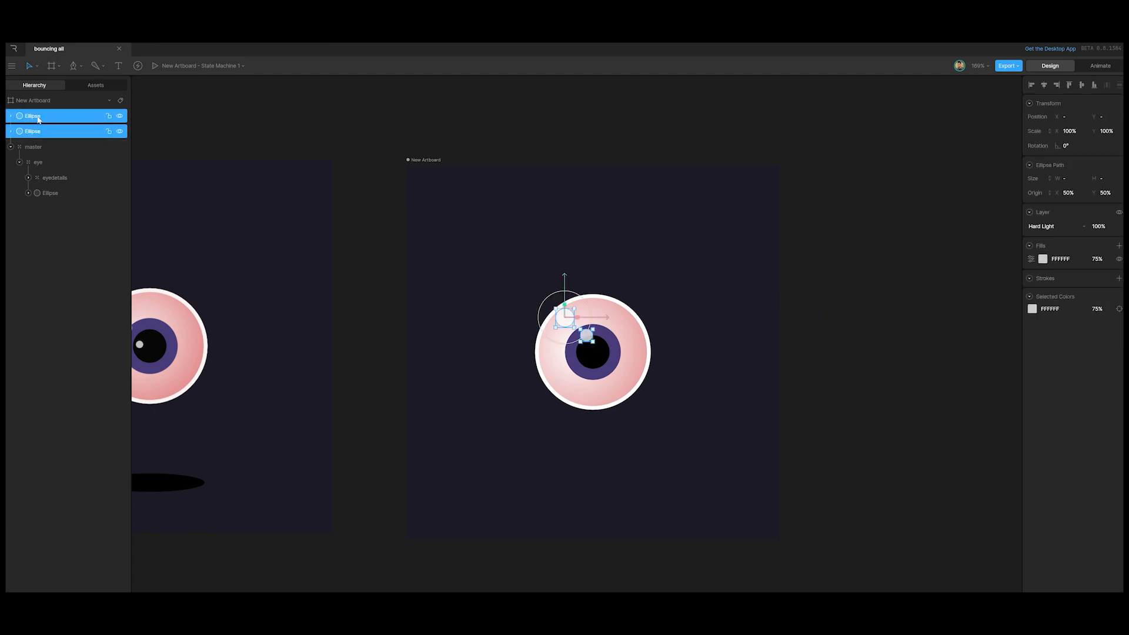
{"action": "left_click_drag", "start_coordinate": [38, 119], "coordinate": [61, 180]}
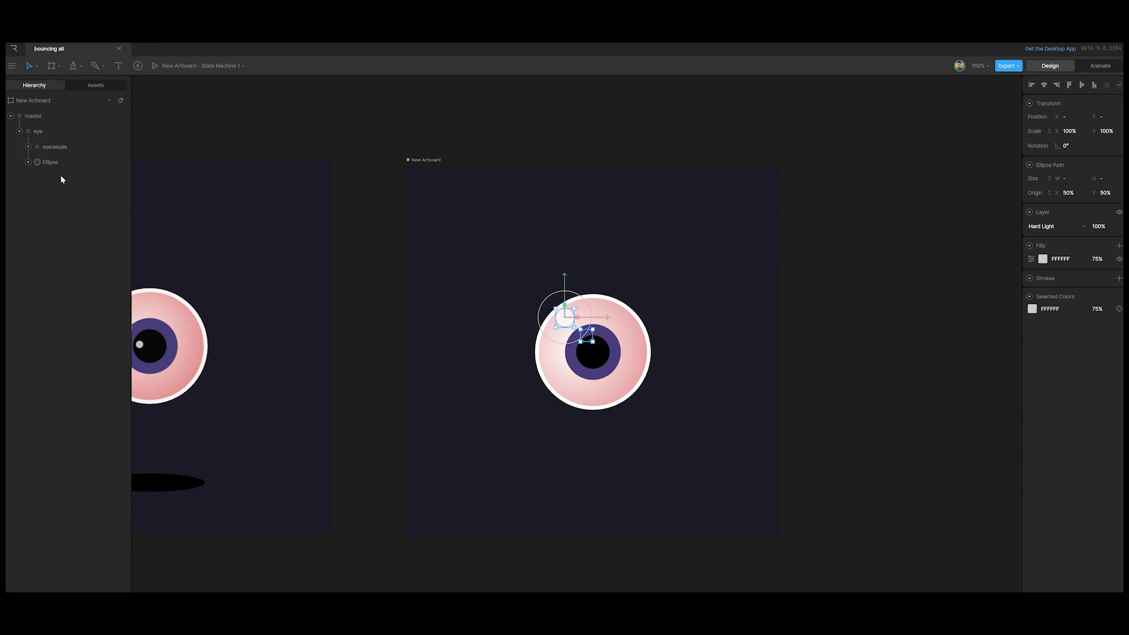
{"action": "left_click", "coordinate": [30, 148]}
{"action": "left_click_drag", "start_coordinate": [61, 196], "coordinate": [62, 155]}
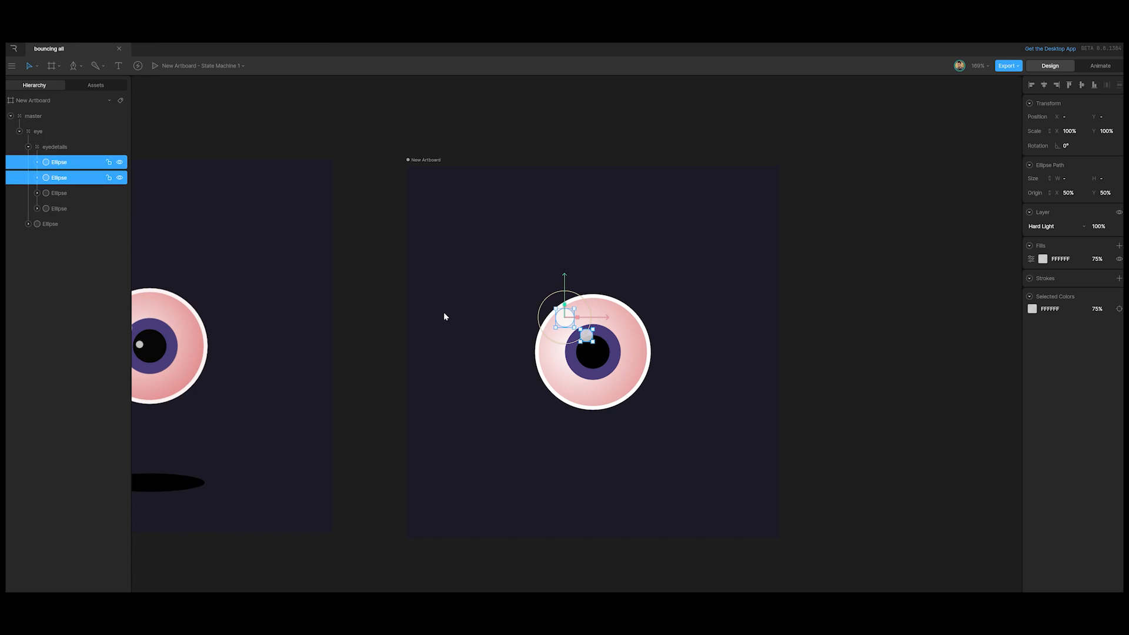
Rename the larger highlight ellipse ref1 and the smaller one ref2.
{"action": "left_click", "coordinate": [62, 165]}
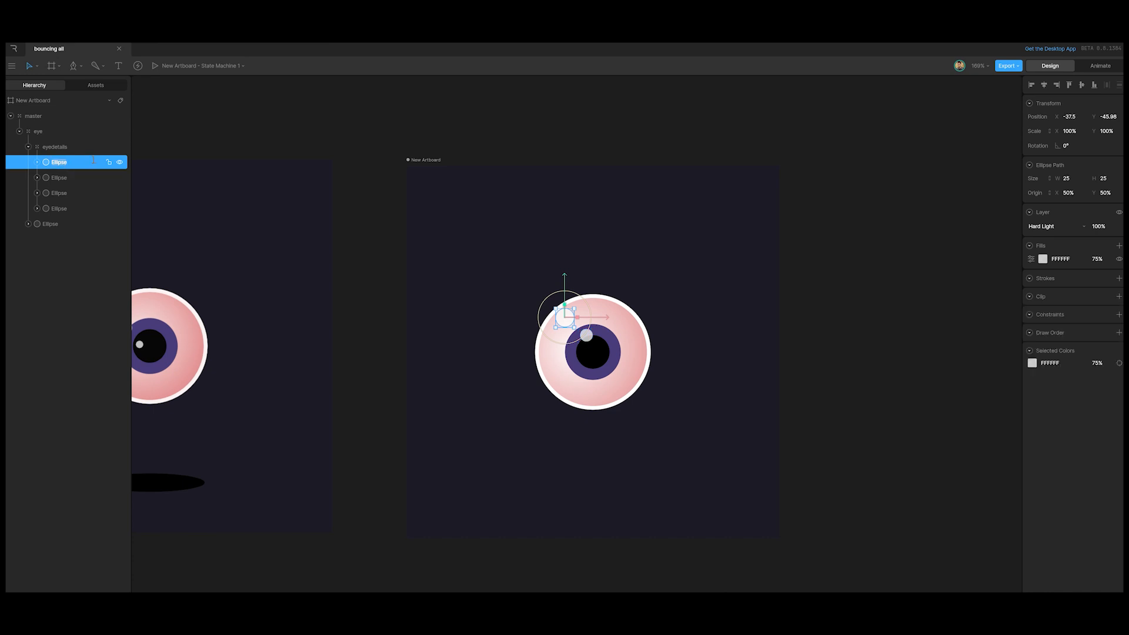
{"action": "type", "text": "ref1"}
{"action": "left_click", "coordinate": [61, 183]}
{"action": "double_click", "coordinate": [62, 183]}
{"action": "type", "text": "re"}
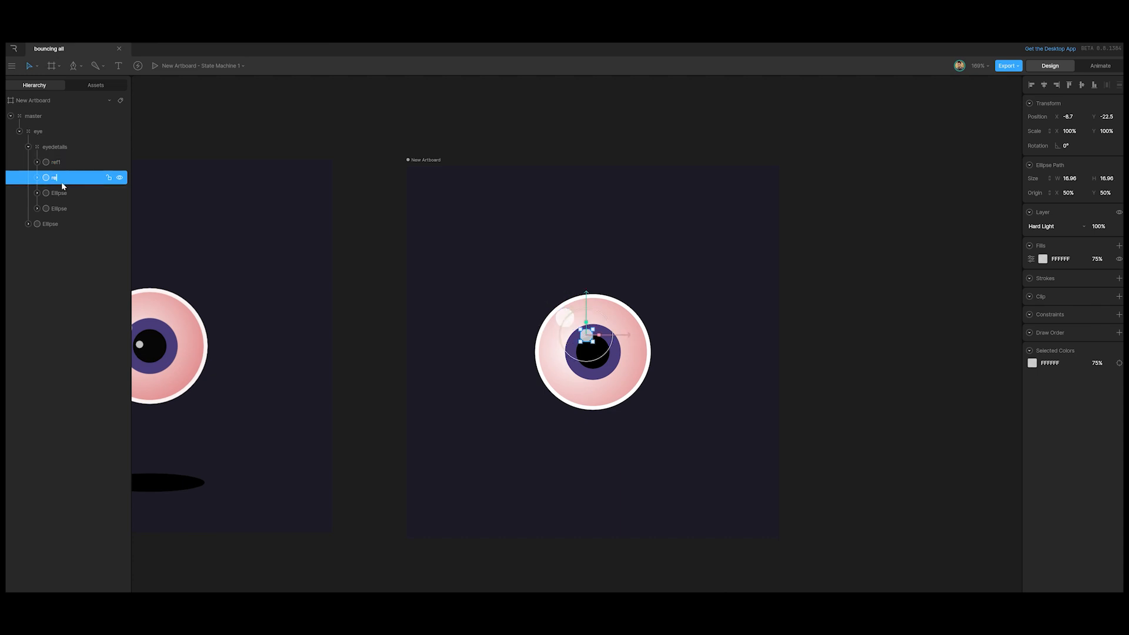
{"action": "type", "text": "f2"}
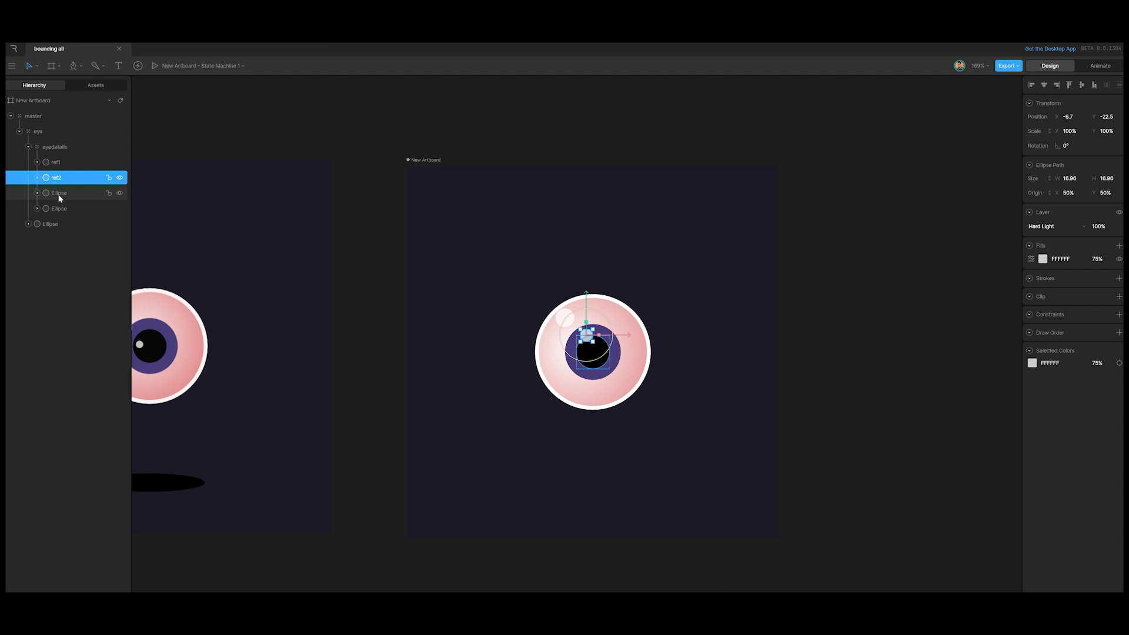
Rename the black ellipse pupil and the purple ellipse iris.
{"action": "left_click", "coordinate": [60, 197]}
{"action": "double_click", "coordinate": [59, 196]}
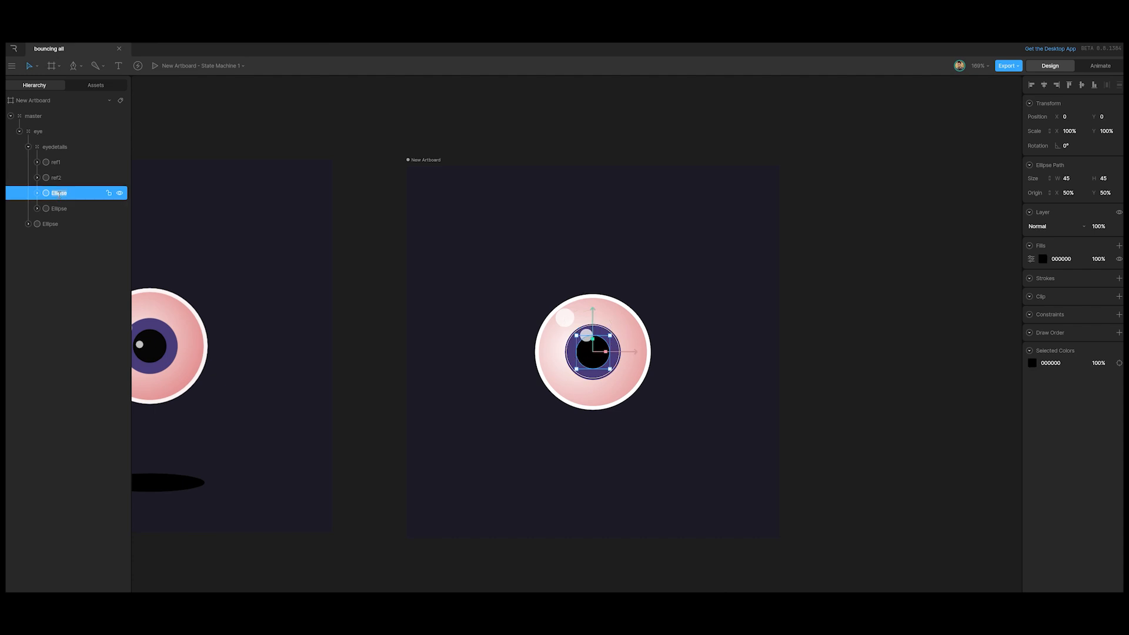
{"action": "type", "text": "pupil"}
{"action": "left_click", "coordinate": [61, 210]}
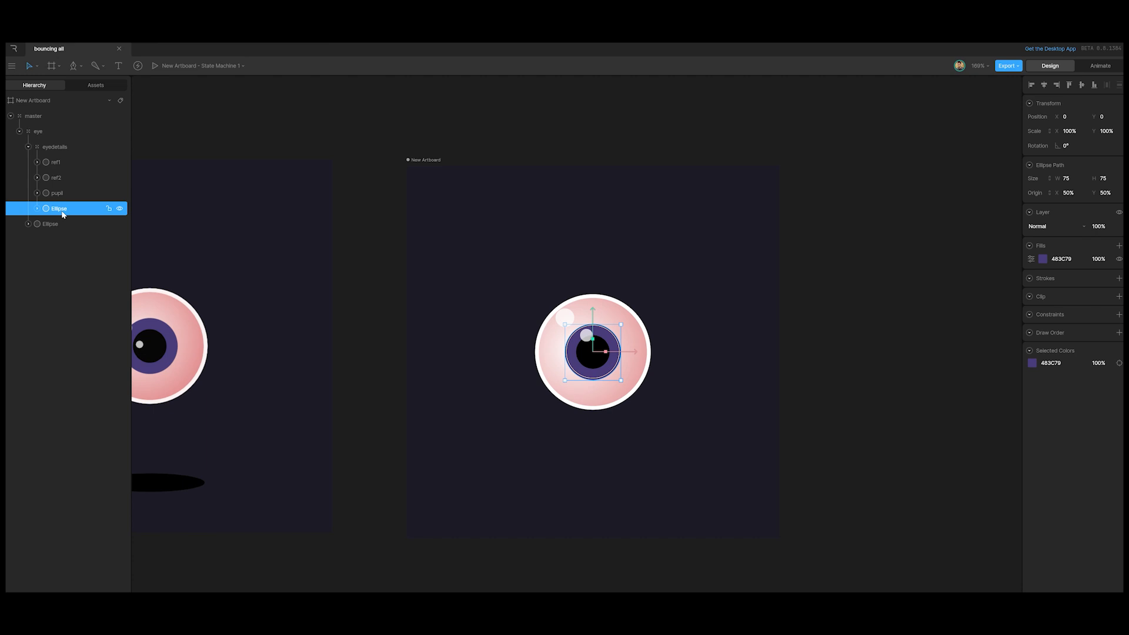
{"action": "double_click", "coordinate": [63, 212]}
{"action": "type", "text": "iris"}
Rename the large pink ellipse in the eye group eyeball.
{"action": "left_click", "coordinate": [41, 224]}
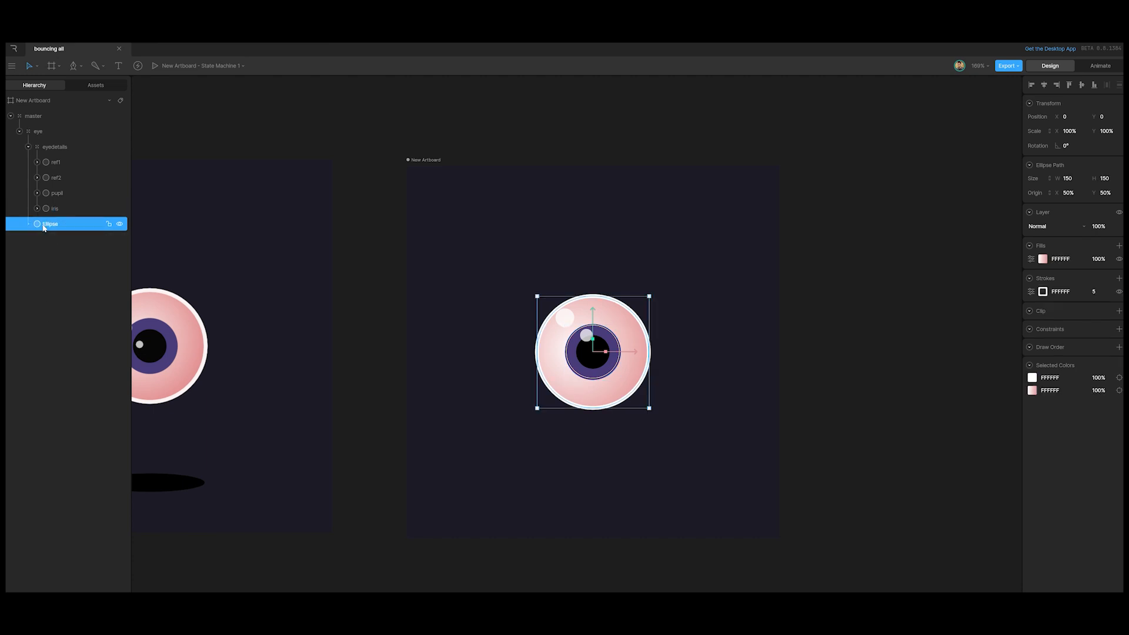
{"action": "double_click", "coordinate": [43, 226]}
{"action": "type", "text": "eyeball"}
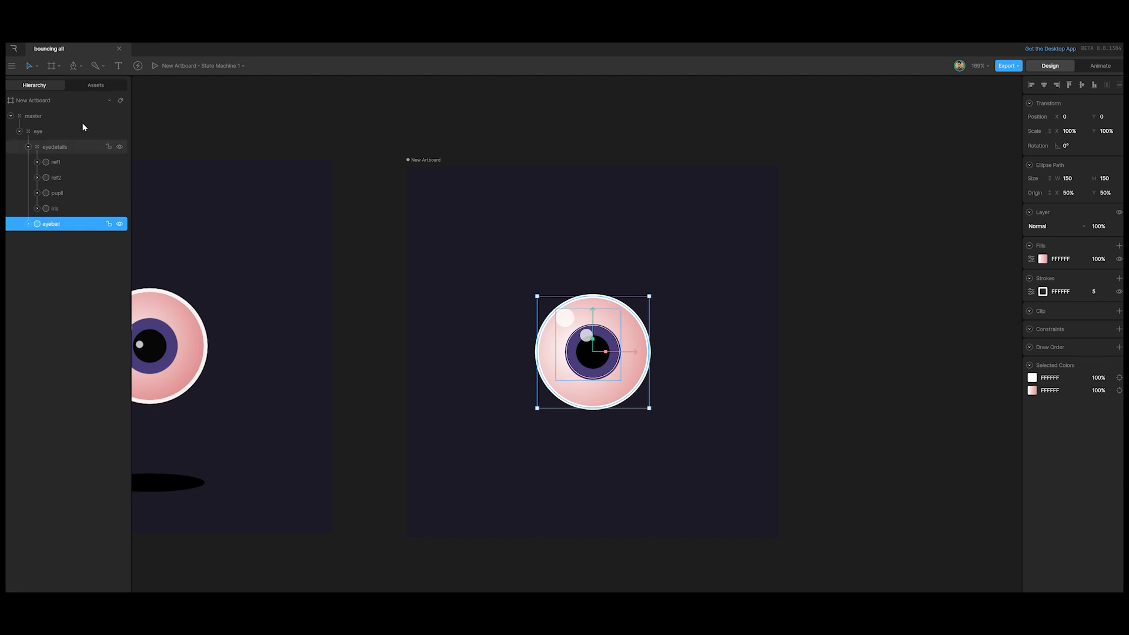
Try moving the whole eye group up about 114, and undo the move.
{"action": "left_click", "coordinate": [43, 131]}
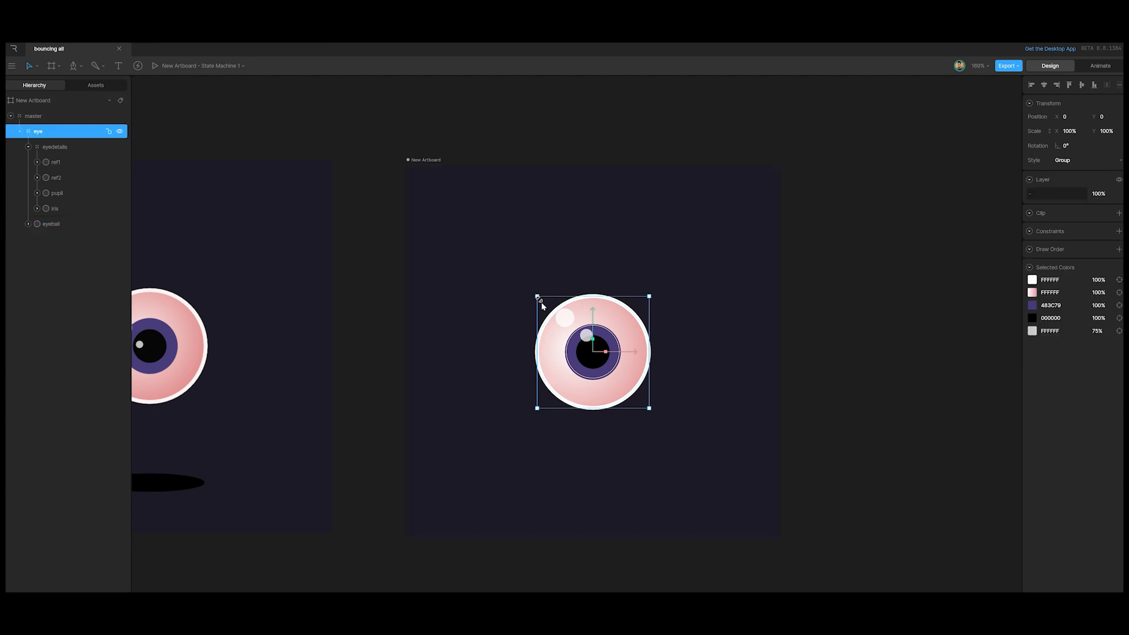
{"action": "left_click_drag", "start_coordinate": [592, 312], "coordinate": [564, 247]}
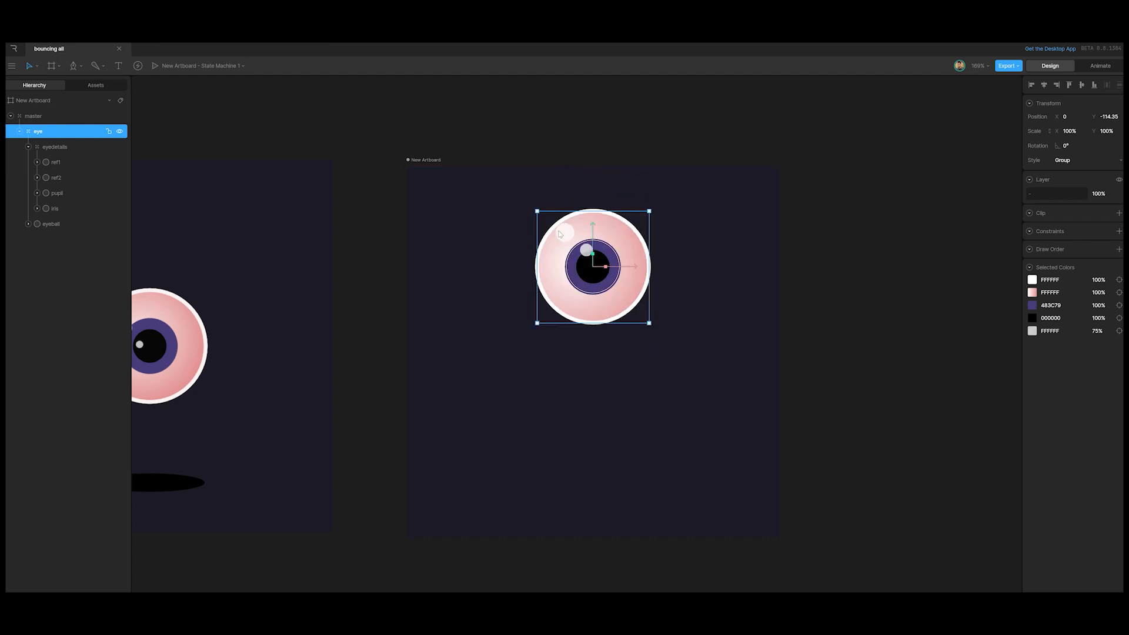
{"action": "key", "text": "ctrl+z"}
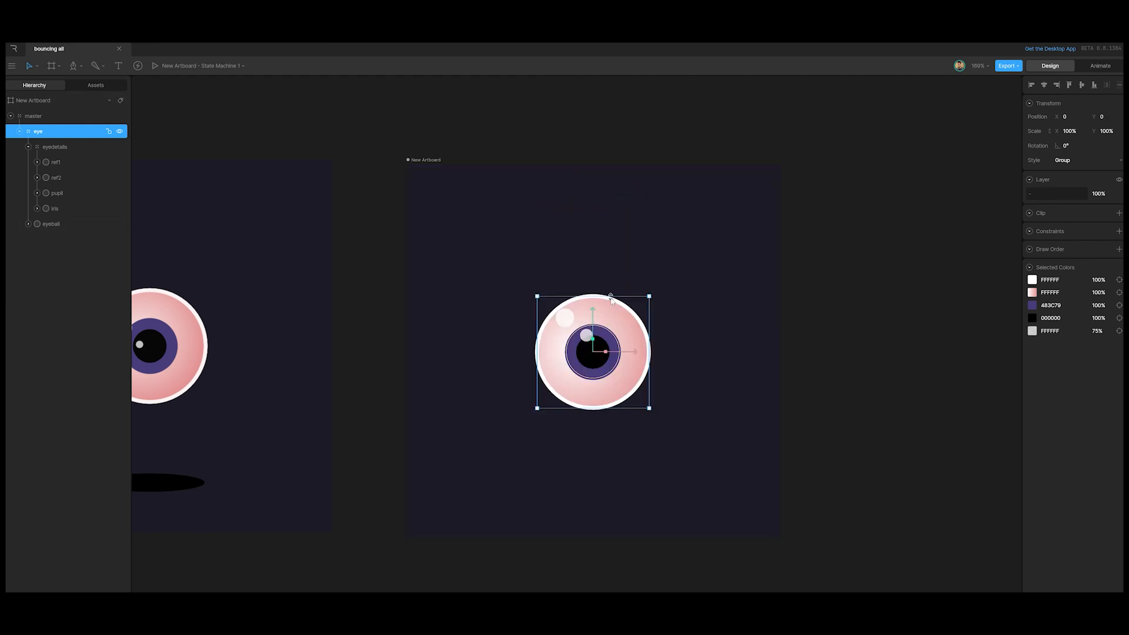
Try moving the iris down about 82, past the eyeball's lower edge, and undo the move.
{"action": "left_click", "coordinate": [54, 208]}
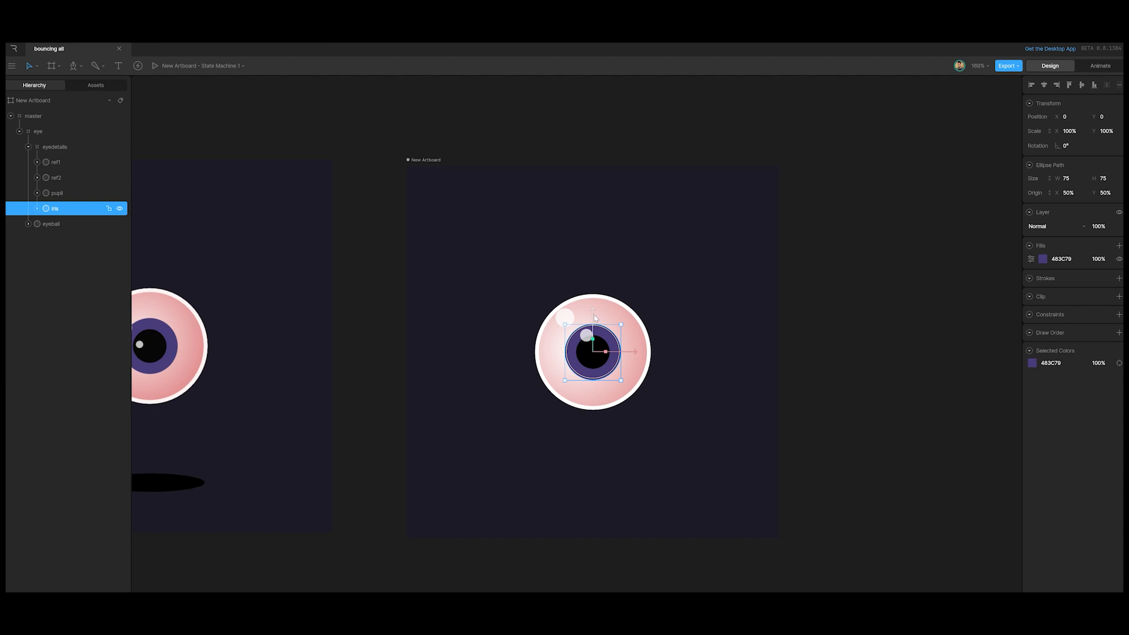
{"action": "left_click_drag", "start_coordinate": [594, 317], "coordinate": [596, 380]}
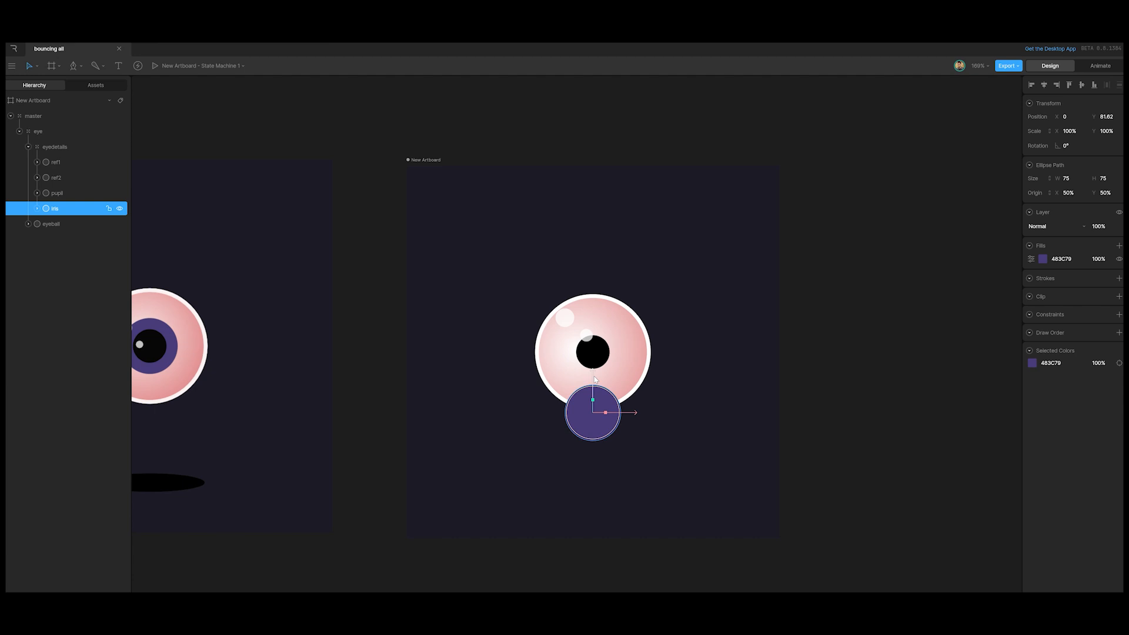
{"action": "left_click_drag", "start_coordinate": [595, 380], "coordinate": [596, 337]}
{"action": "key", "text": "ctrl+z"}
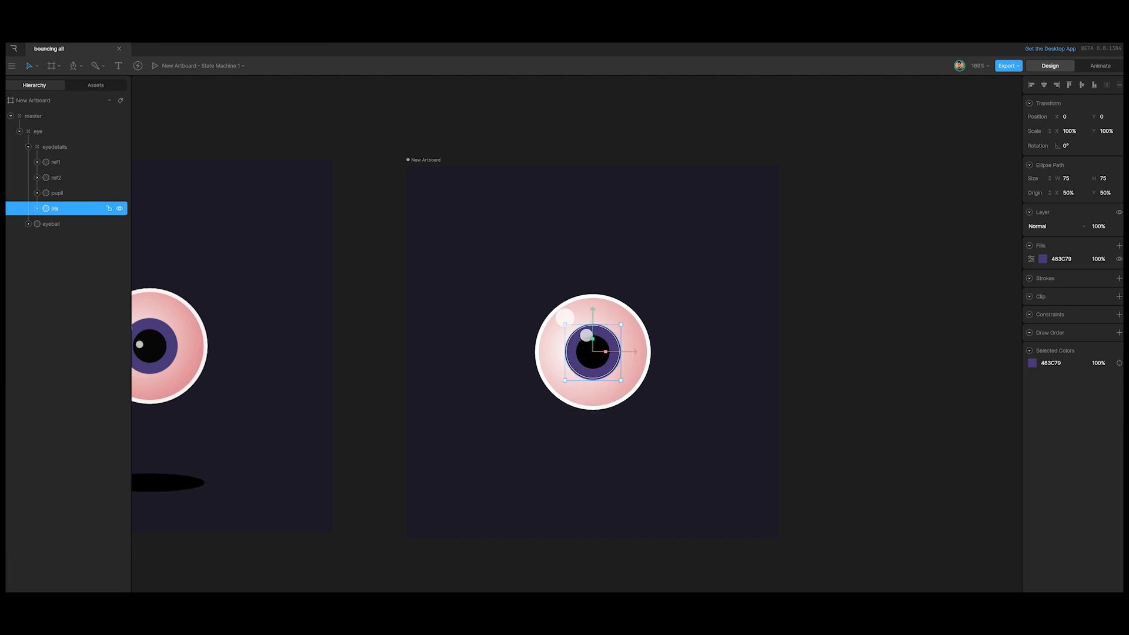
Add a clip to the iris using the eyeball shape as its clipping source.
{"action": "left_click", "coordinate": [1119, 296]}
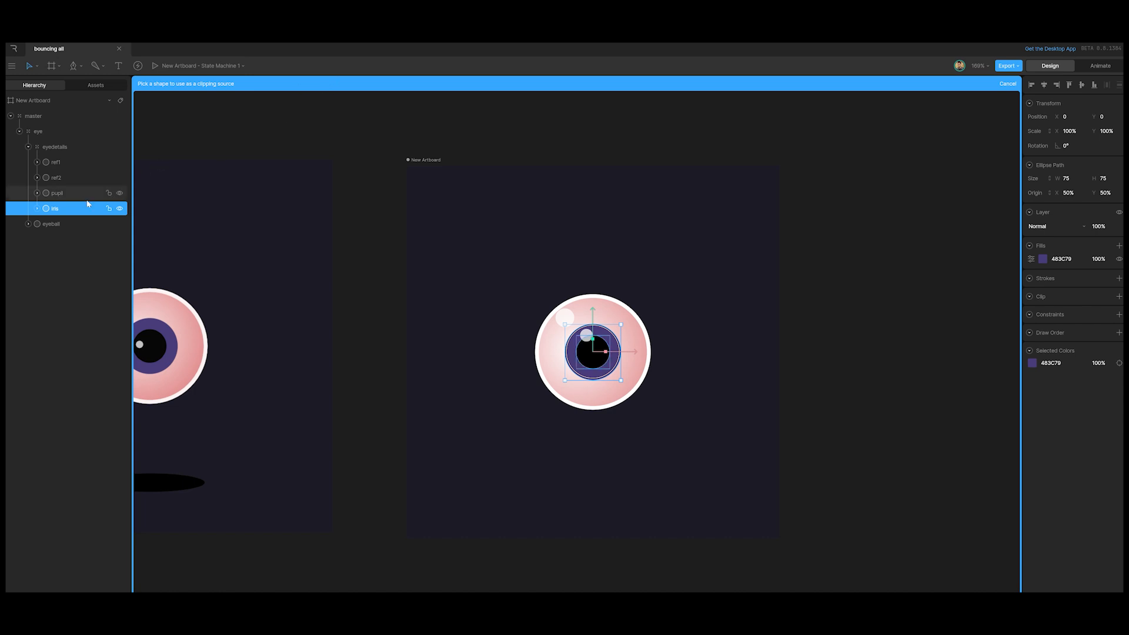
{"action": "left_click", "coordinate": [52, 224]}
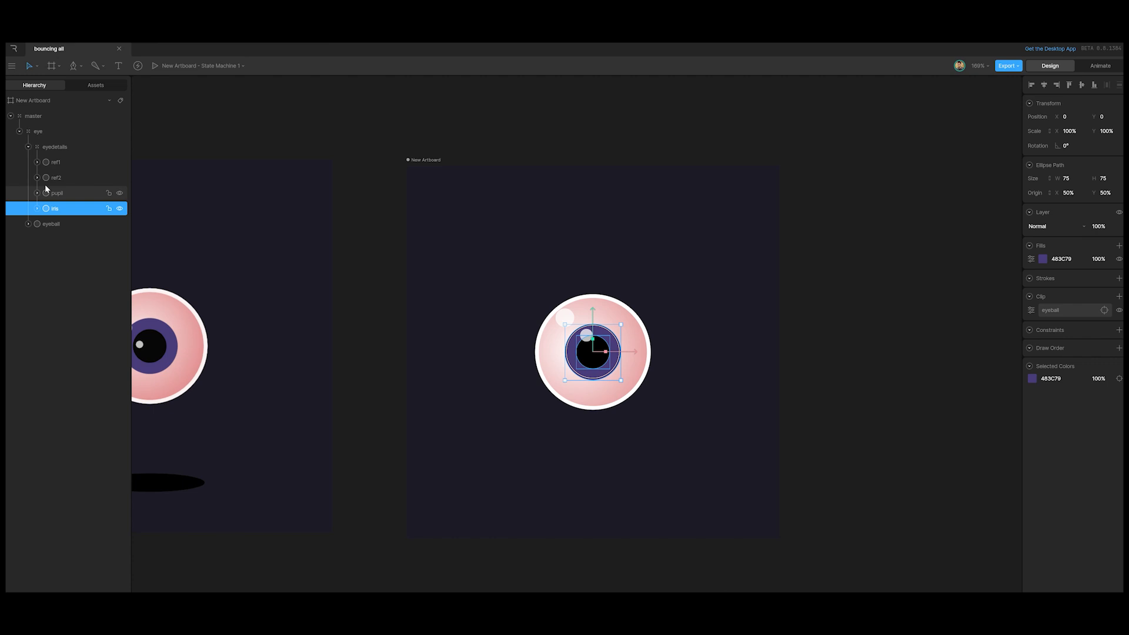
Try moving the eyedetails group down about 33 within the eyeball, undo the move, and reselect the group.
{"action": "left_click", "coordinate": [54, 148]}
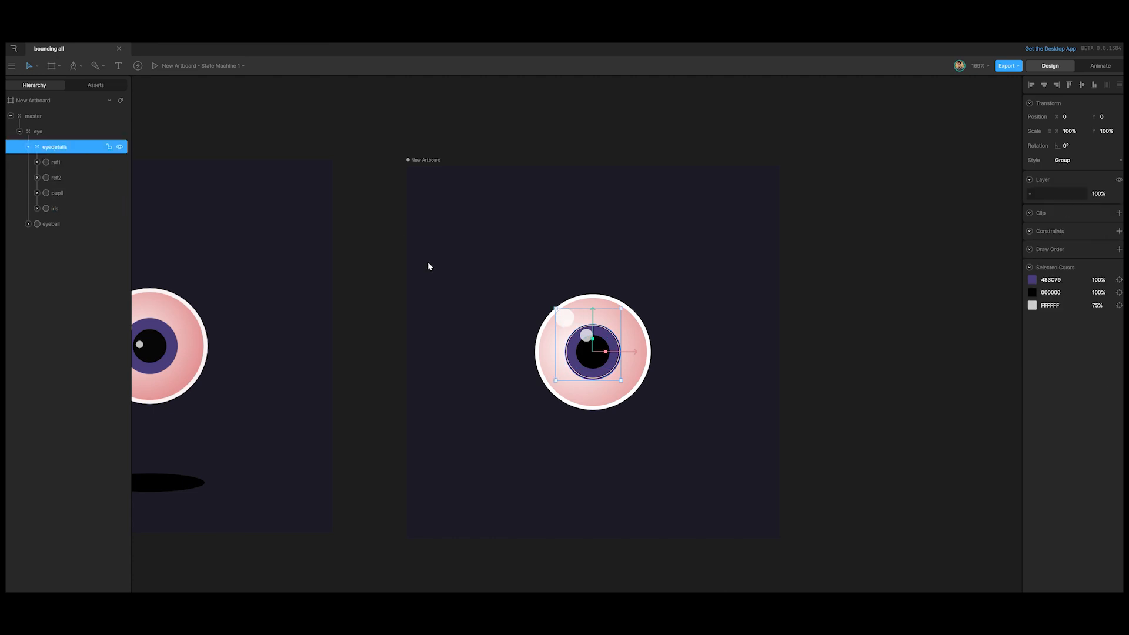
{"action": "left_click_drag", "start_coordinate": [593, 320], "coordinate": [593, 346]}
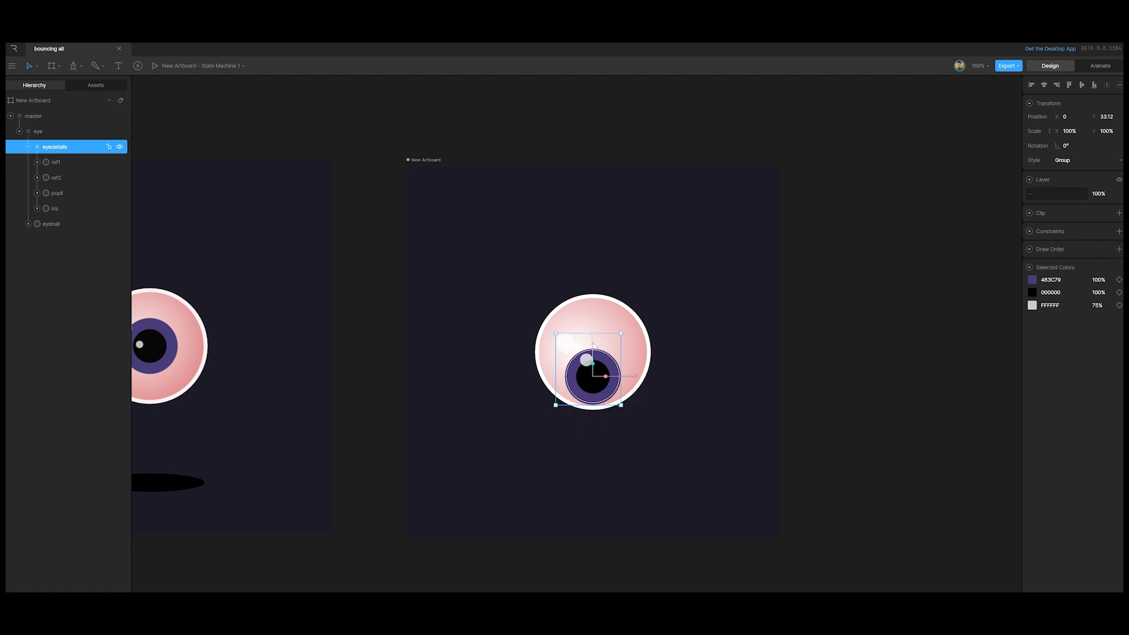
{"action": "key", "text": "ctrl+z"}
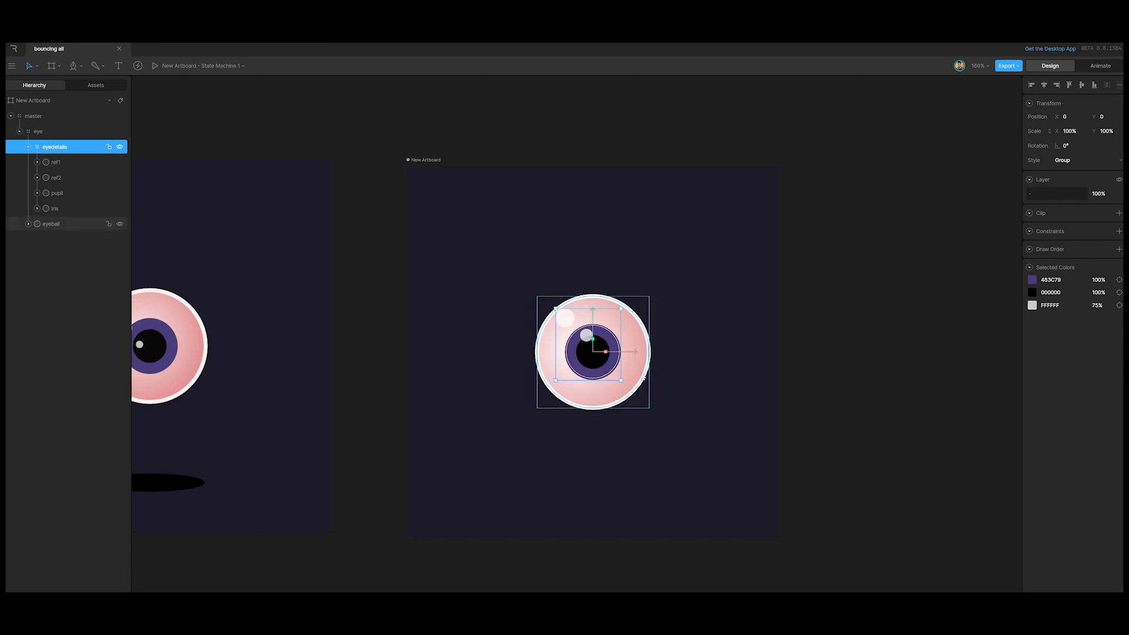
{"action": "left_click", "coordinate": [642, 377]}
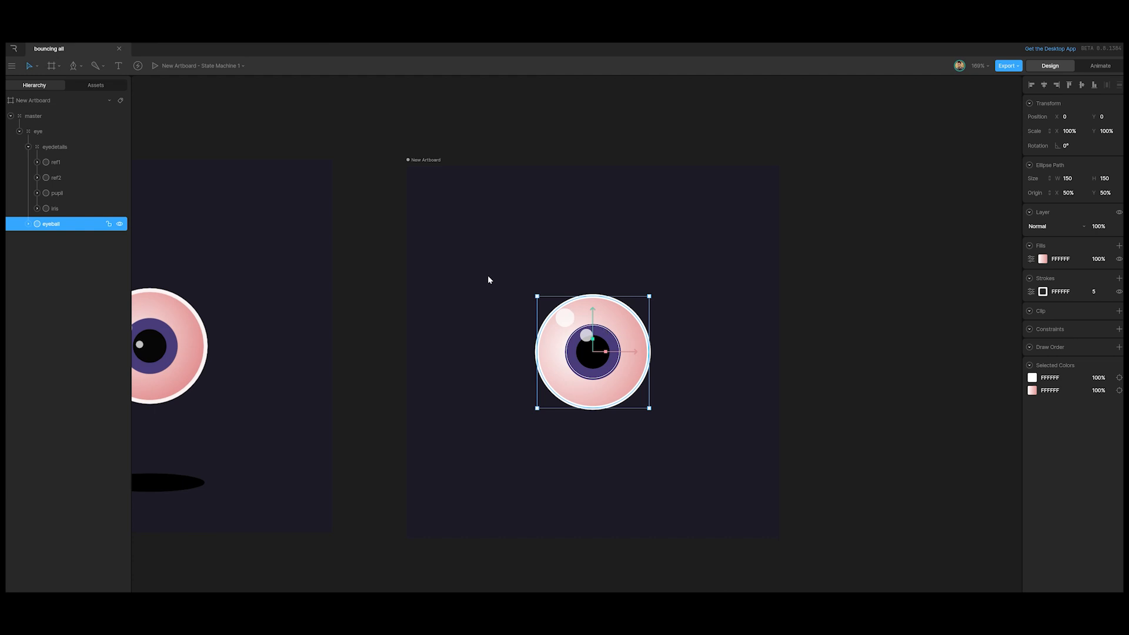
{"action": "left_click", "coordinate": [43, 147]}
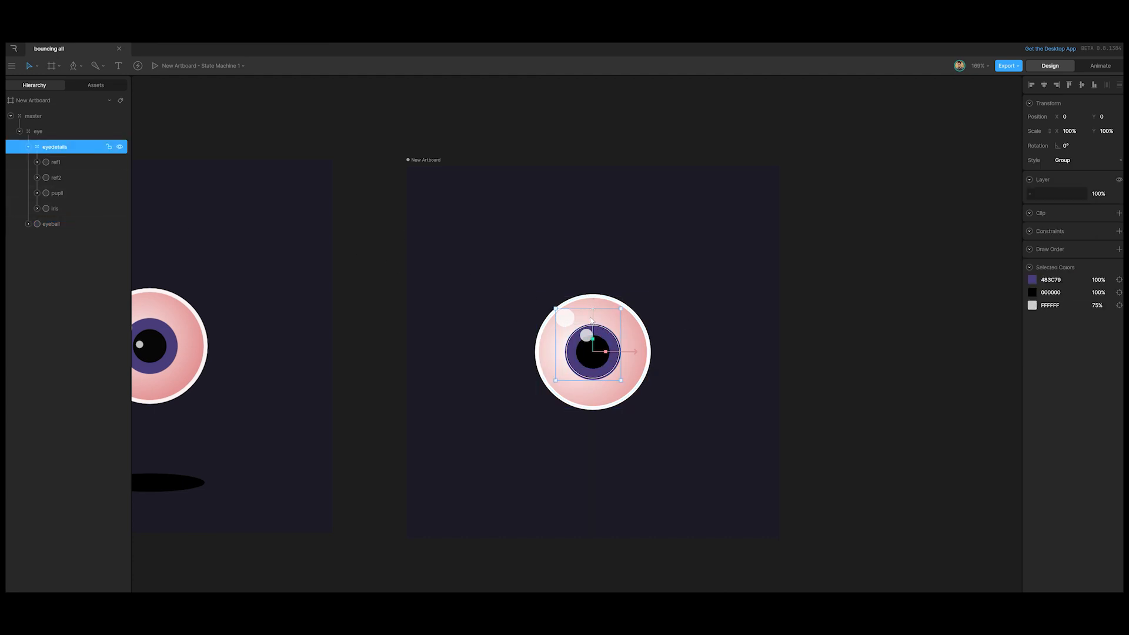
Duplicate the eyeball ellipse, place the copy above the eyedetails group and remove its fill so only the white stroke remains.
{"action": "left_click_drag", "start_coordinate": [591, 320], "coordinate": [584, 347]}
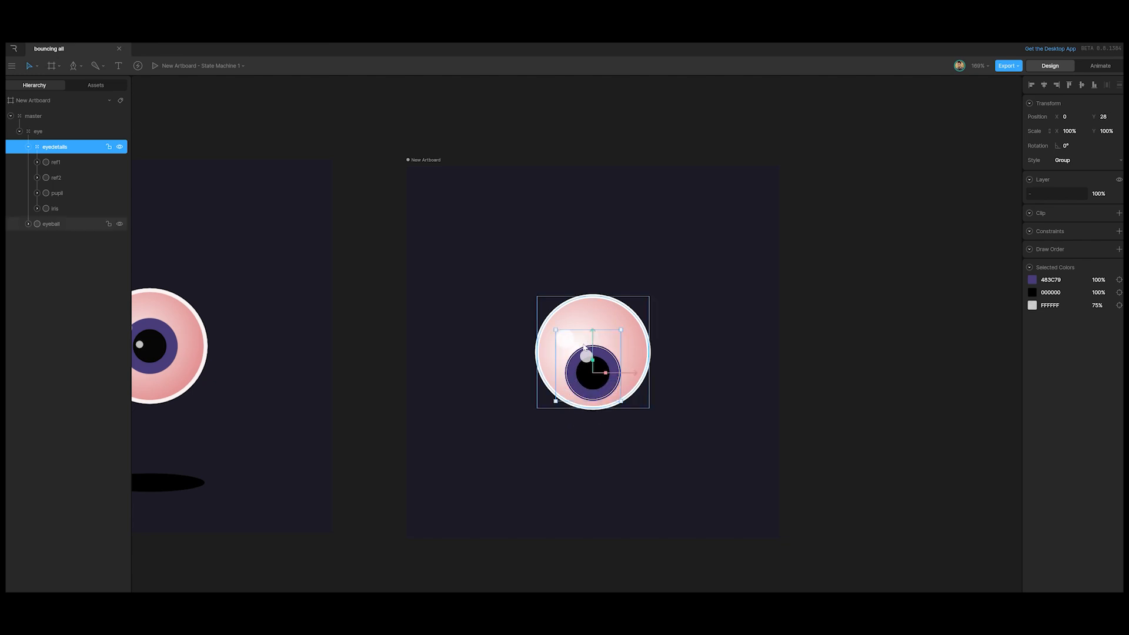
{"action": "left_click", "coordinate": [644, 362]}
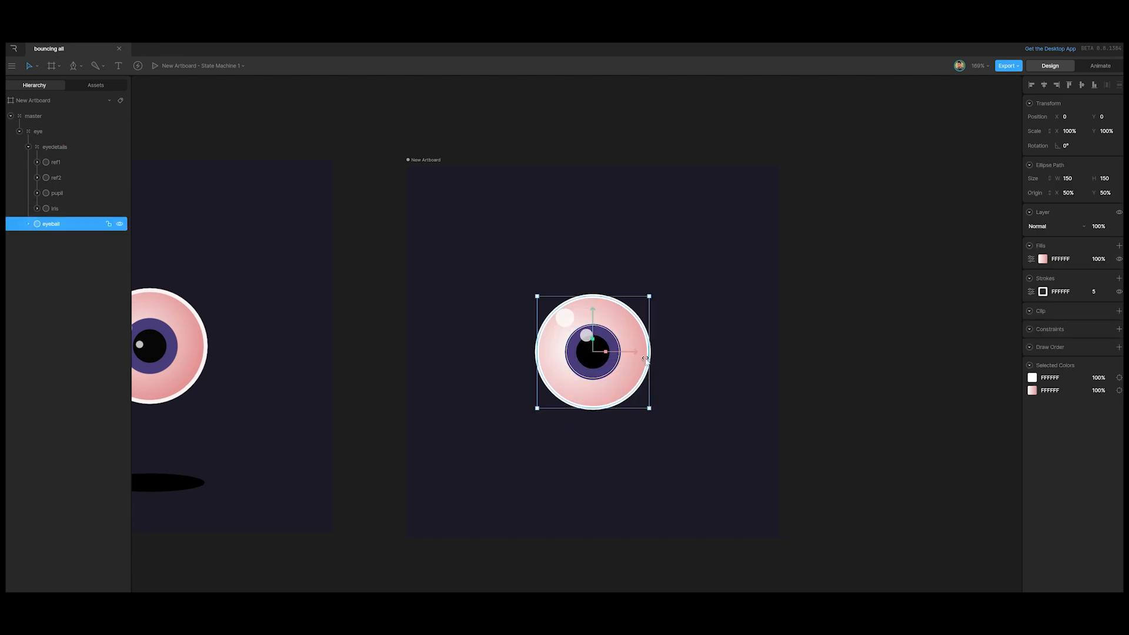
{"action": "key", "text": "ctrl+d"}
{"action": "left_click_drag", "start_coordinate": [57, 230], "coordinate": [66, 139]}
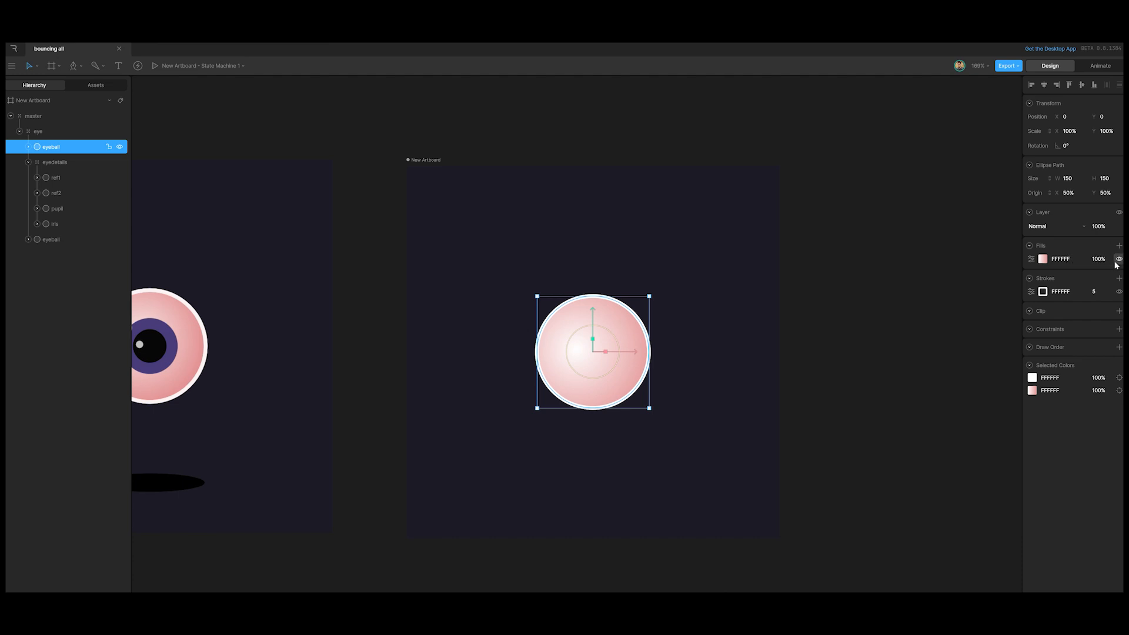
{"action": "key", "text": "alt"}
{"action": "left_click", "coordinate": [1119, 260], "text": "alt"}
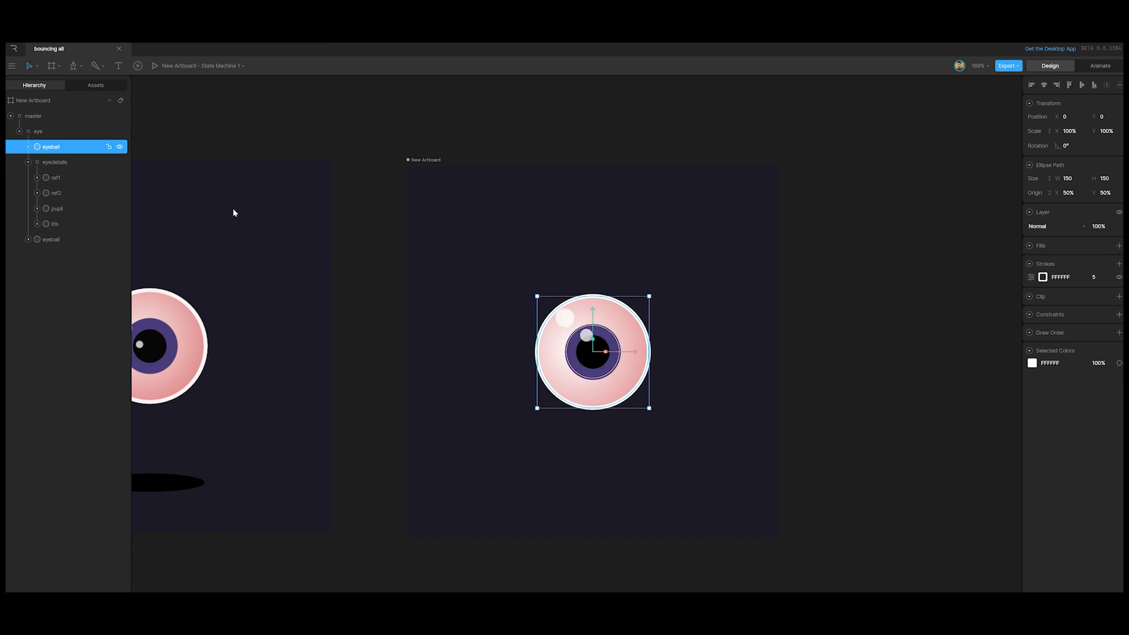
Freeze the artwork and move the eye group's origin to Y 75 at the eyeball's bottom edge, then end the freeze.
{"action": "left_click", "coordinate": [41, 133]}
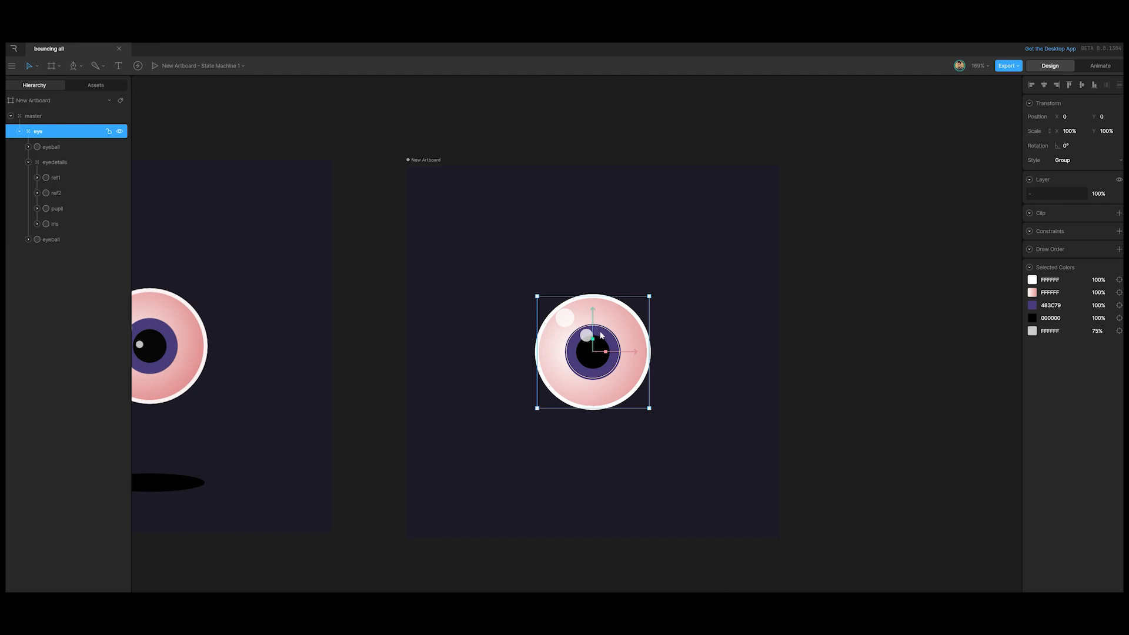
{"action": "key", "text": "y"}
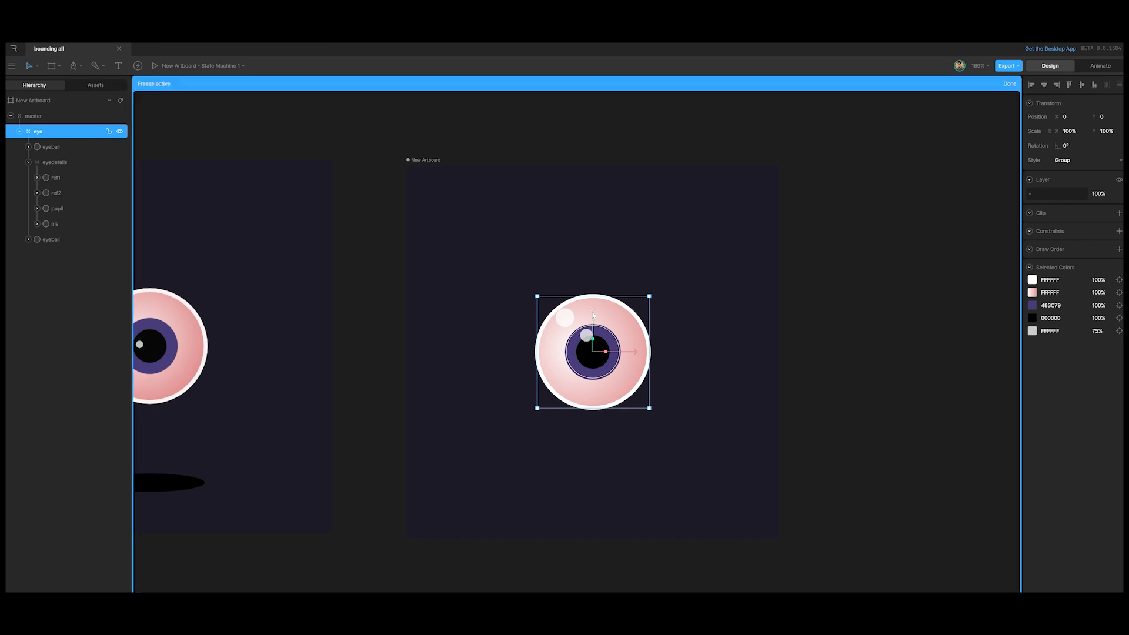
{"action": "left_click_drag", "start_coordinate": [594, 313], "coordinate": [591, 372]}
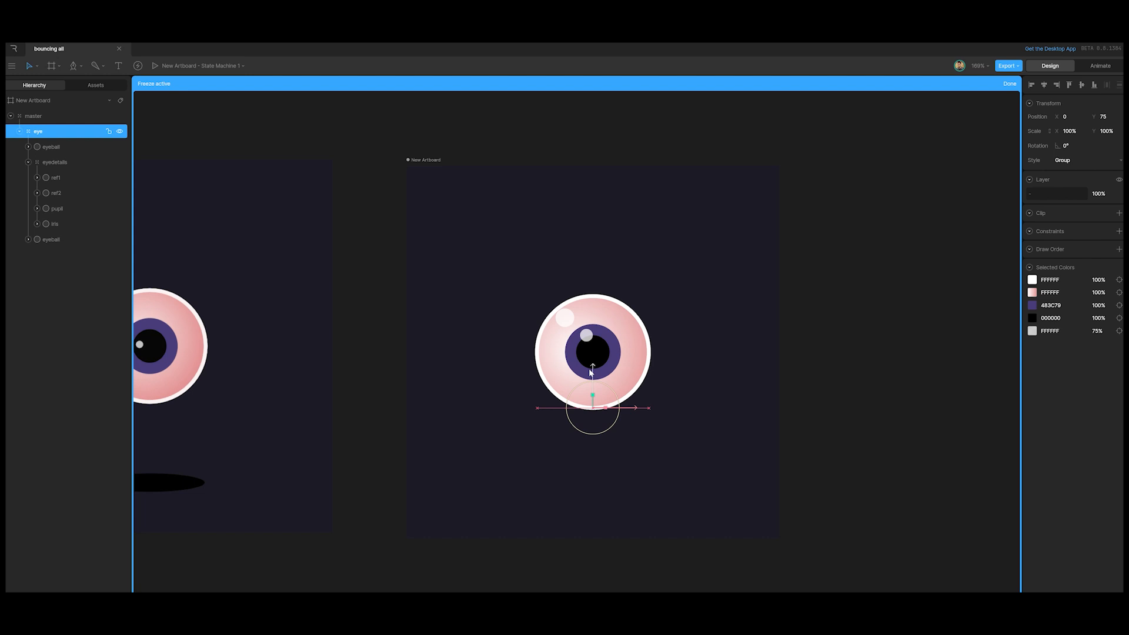
{"action": "key", "text": "y"}
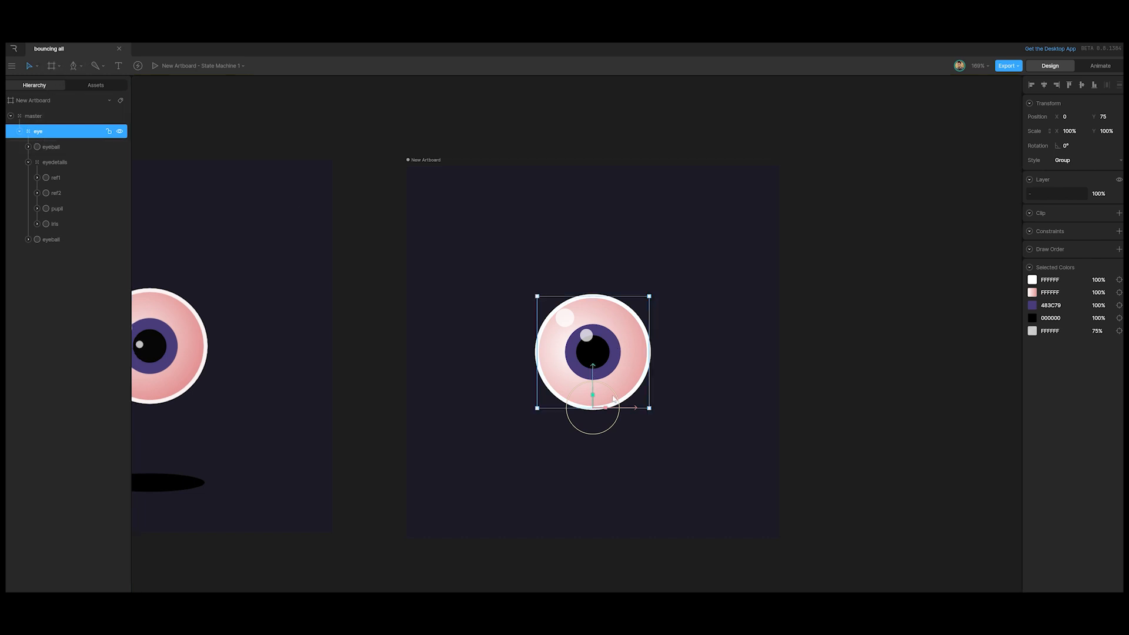
{"action": "mouse_move", "coordinate": [593, 380]}
{"action": "left_mouse_down"}
{"action": "mouse_move", "coordinate": [593, 340]}
{"action": "mouse_move", "coordinate": [593, 380]}
{"action": "left_mouse_up"}
{"action": "left_click", "coordinate": [510, 470]}
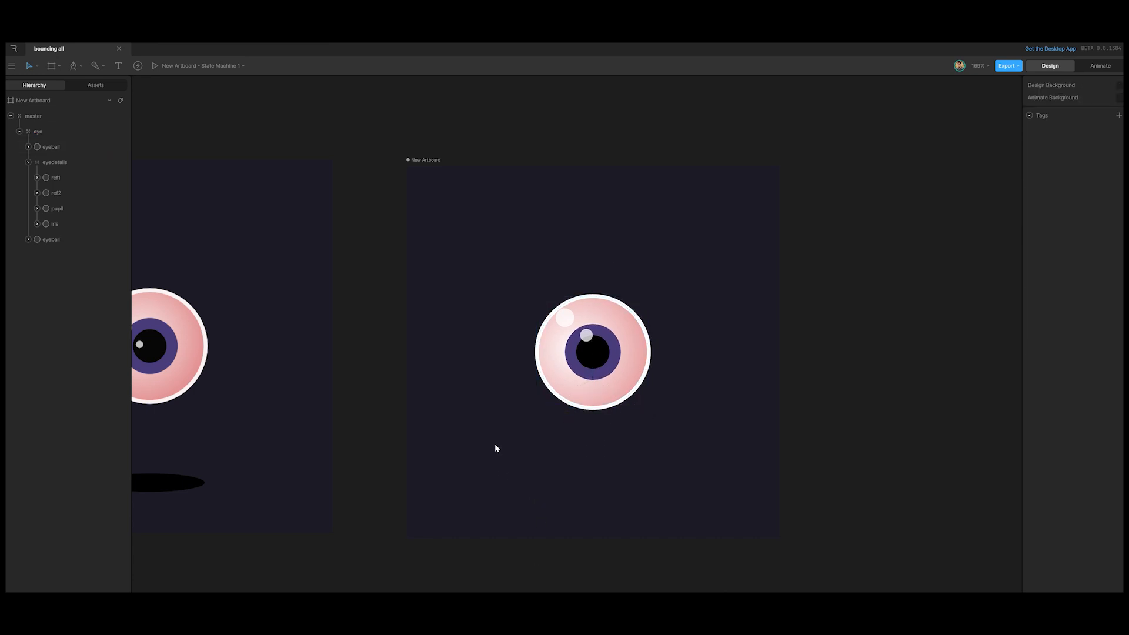
Draw a flat ellipse about 196 by 33 below the eyeball and fill it with black (000000).
{"action": "key", "text": "o"}
{"action": "left_click_drag", "start_coordinate": [520, 439], "coordinate": [669, 465]}
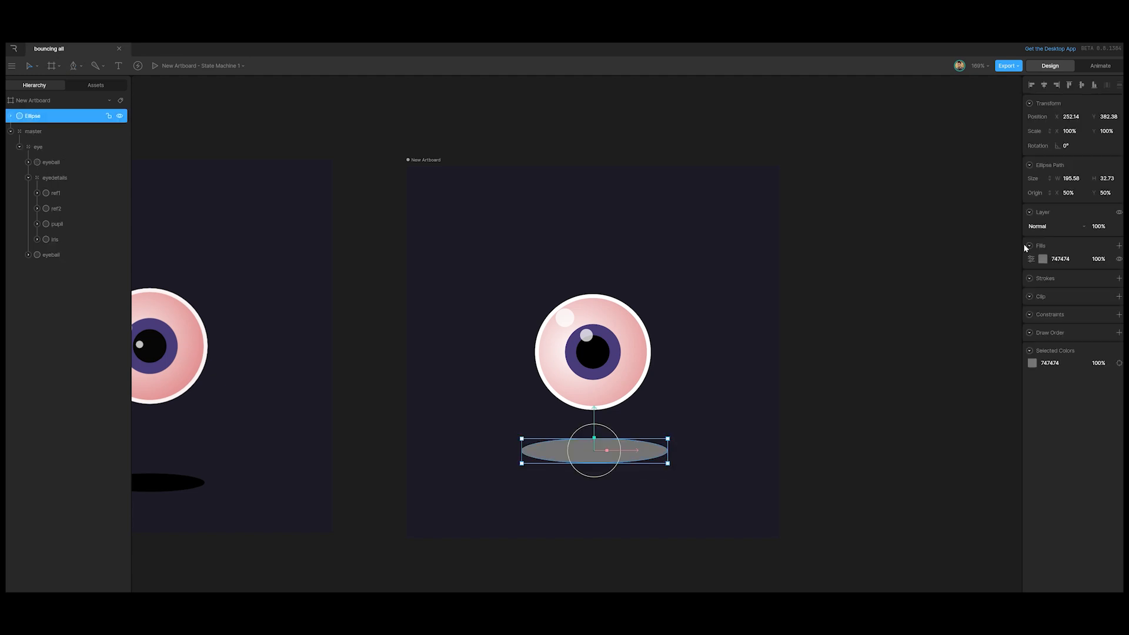
{"action": "left_click", "coordinate": [1043, 259]}
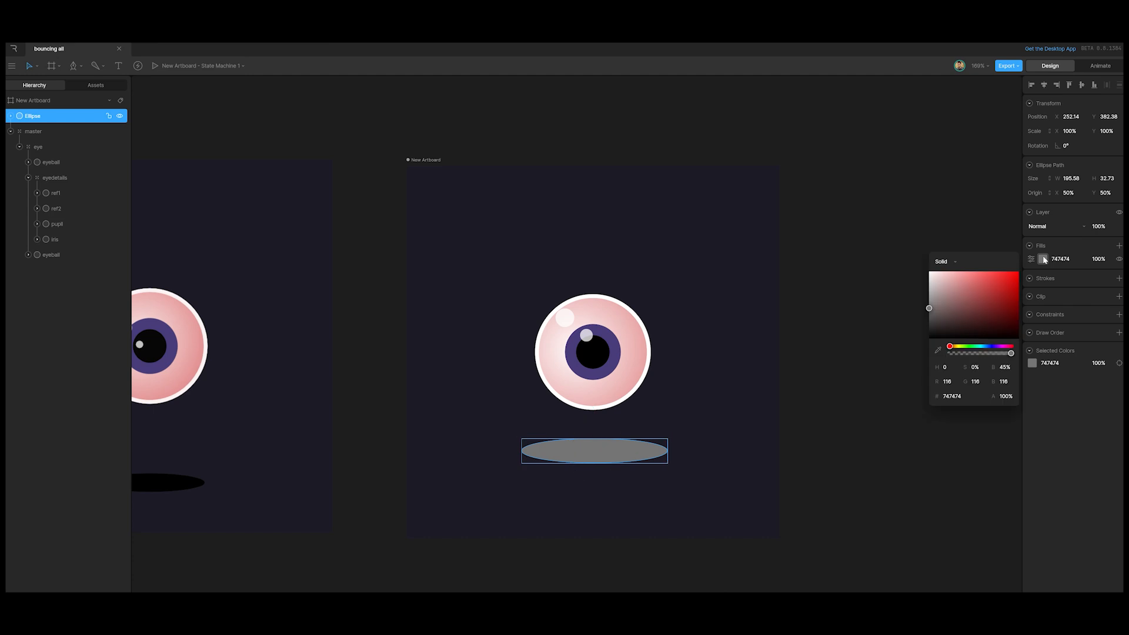
{"action": "left_click_drag", "start_coordinate": [932, 309], "coordinate": [922, 345]}
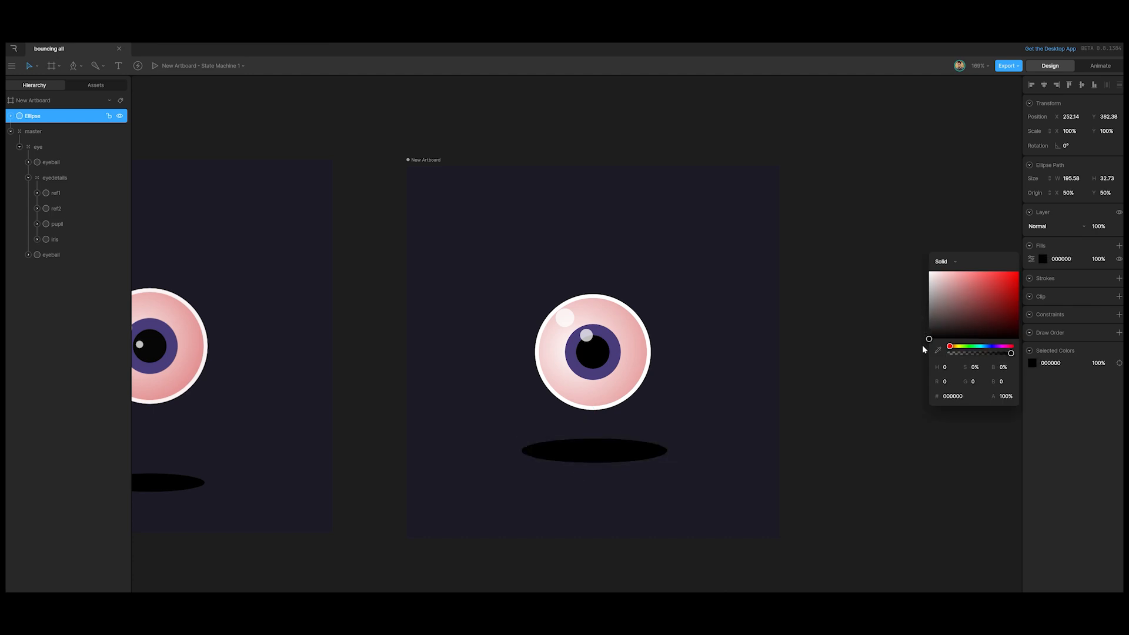
Set the black ellipse's blend mode to Multiply and center it horizontally on the artboard.
{"action": "left_click", "coordinate": [1038, 230]}
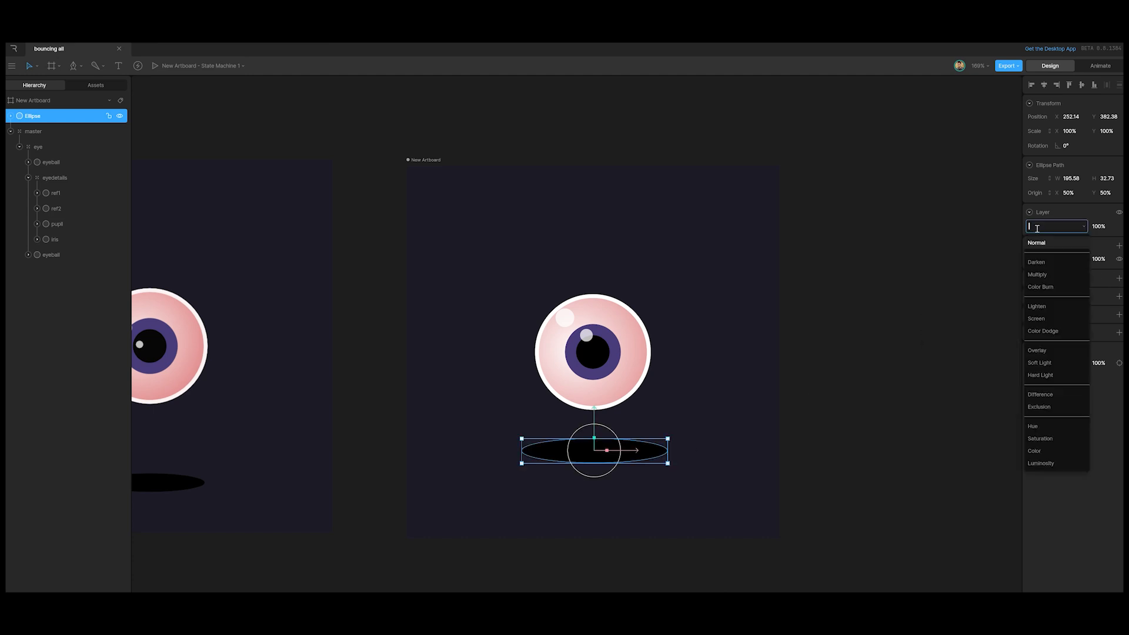
{"action": "left_click", "coordinate": [1046, 270]}
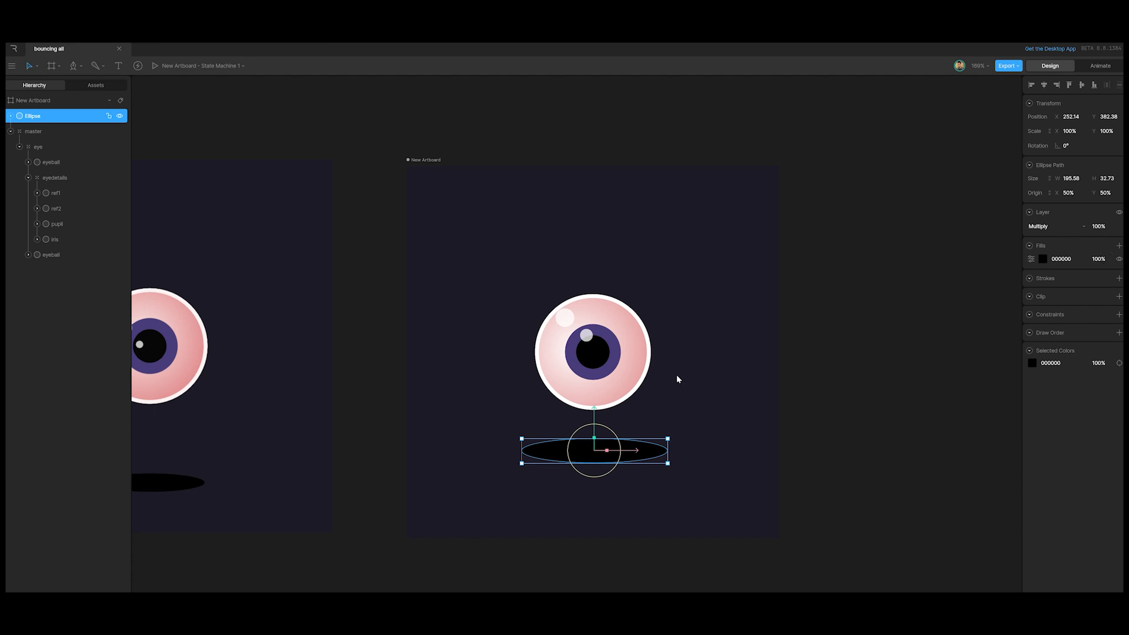
{"action": "left_click", "coordinate": [658, 453]}
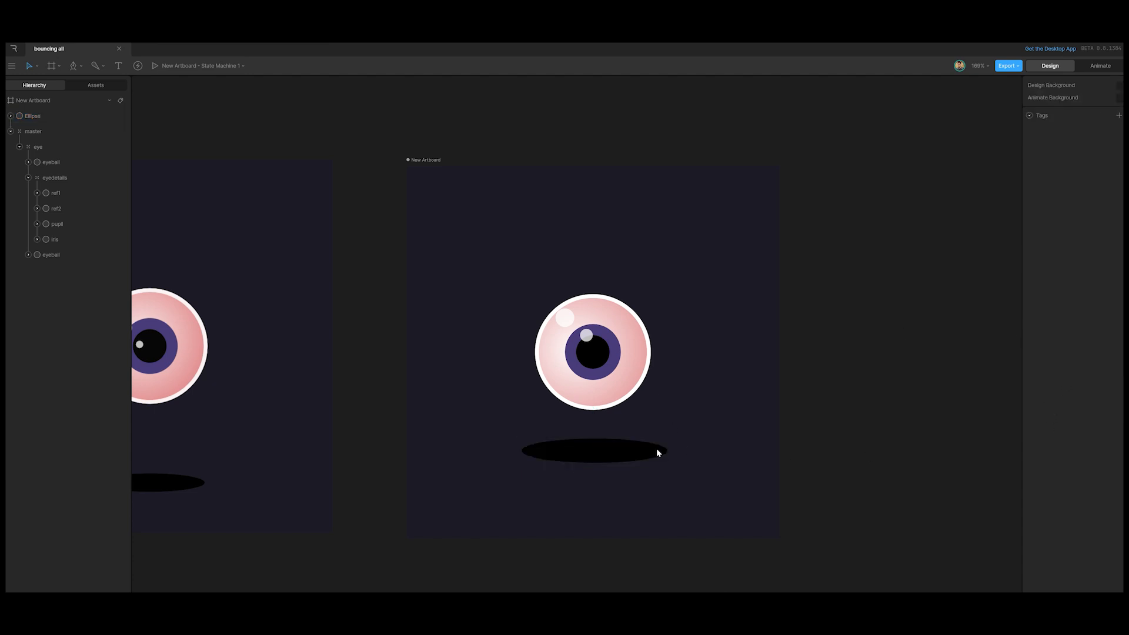
{"action": "left_click", "coordinate": [611, 456]}
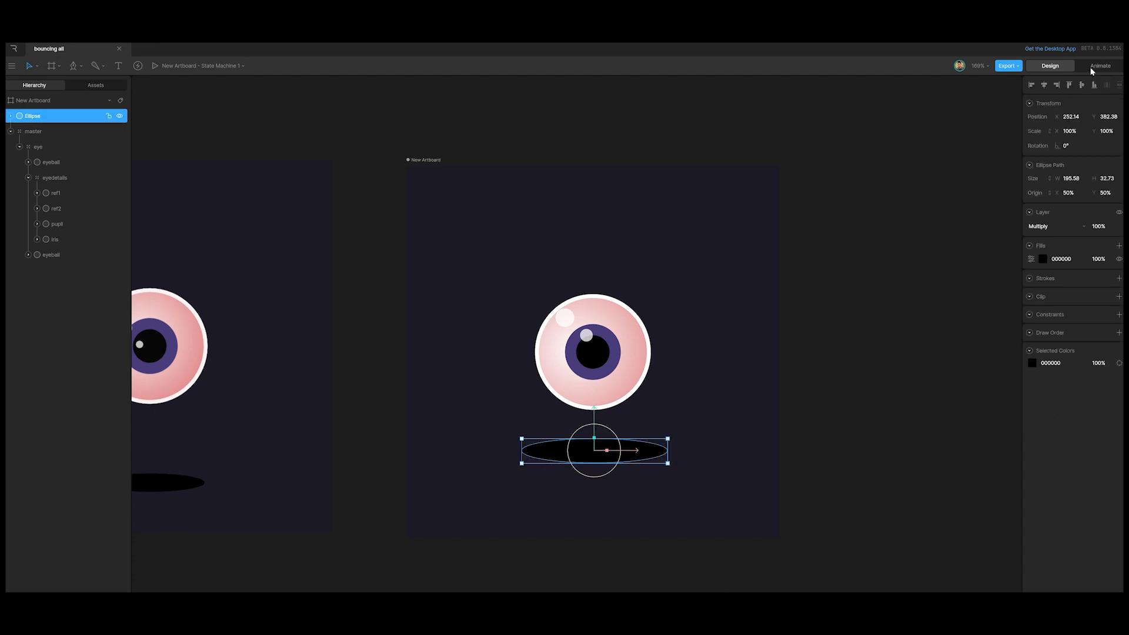
{"action": "left_click", "coordinate": [1045, 86]}
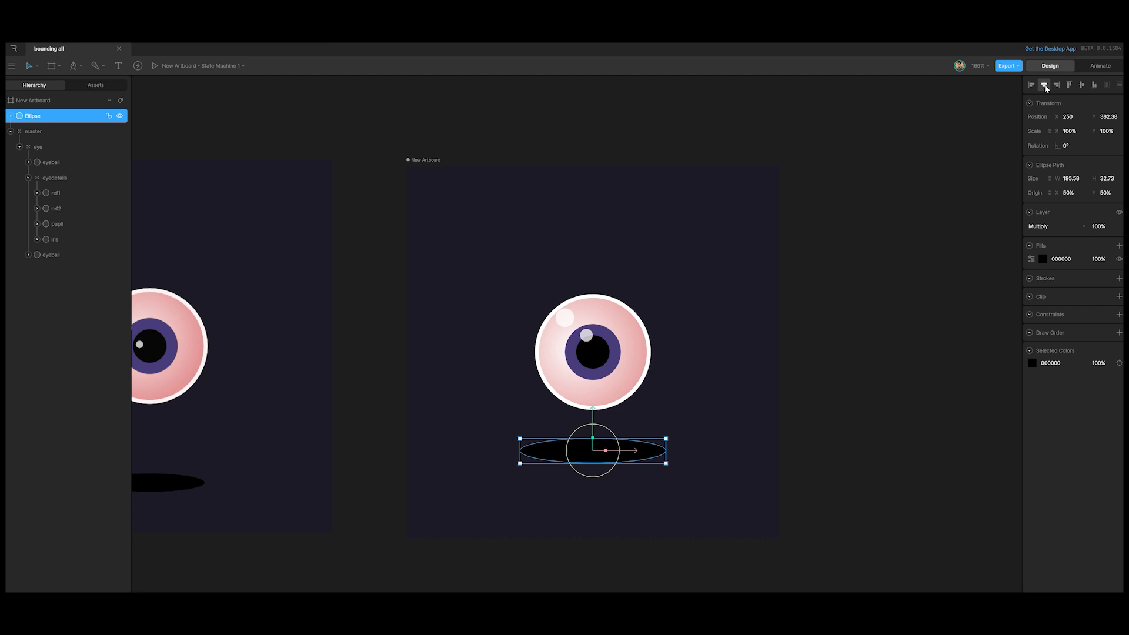
Rename the black ellipse as shadow and place it inside the master group, below the eye group.
{"action": "double_click", "coordinate": [38, 117]}
{"action": "type", "text": "shadow"}
{"action": "left_click_drag", "start_coordinate": [39, 118], "coordinate": [43, 151]}
{"action": "left_click", "coordinate": [20, 147]}
Lower the eye group to Y about 137 onto the shadow, and move both down together until the eye is at Y about 209.
{"action": "left_click", "coordinate": [38, 132]}
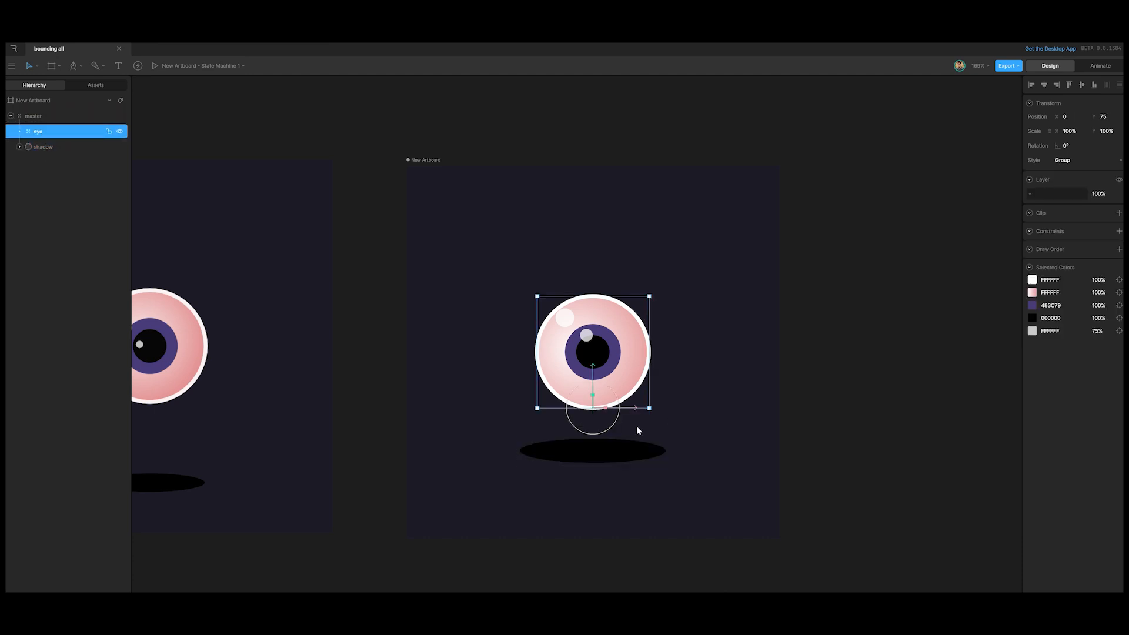
{"action": "left_click_drag", "start_coordinate": [593, 379], "coordinate": [596, 428]}
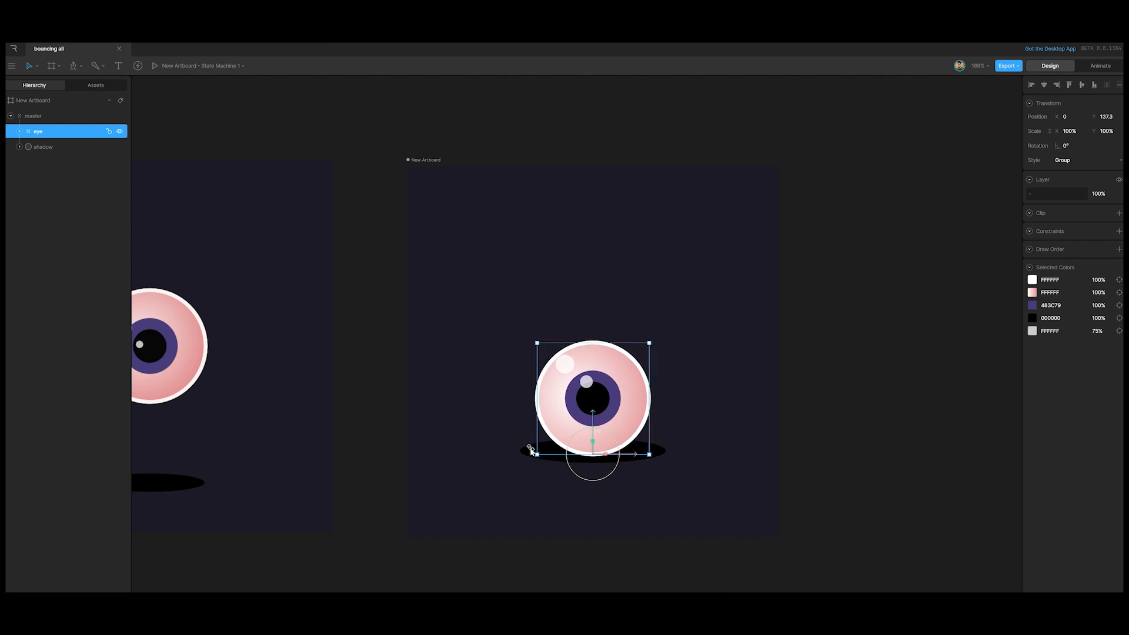
{"action": "left_click", "coordinate": [44, 147], "text": "shift"}
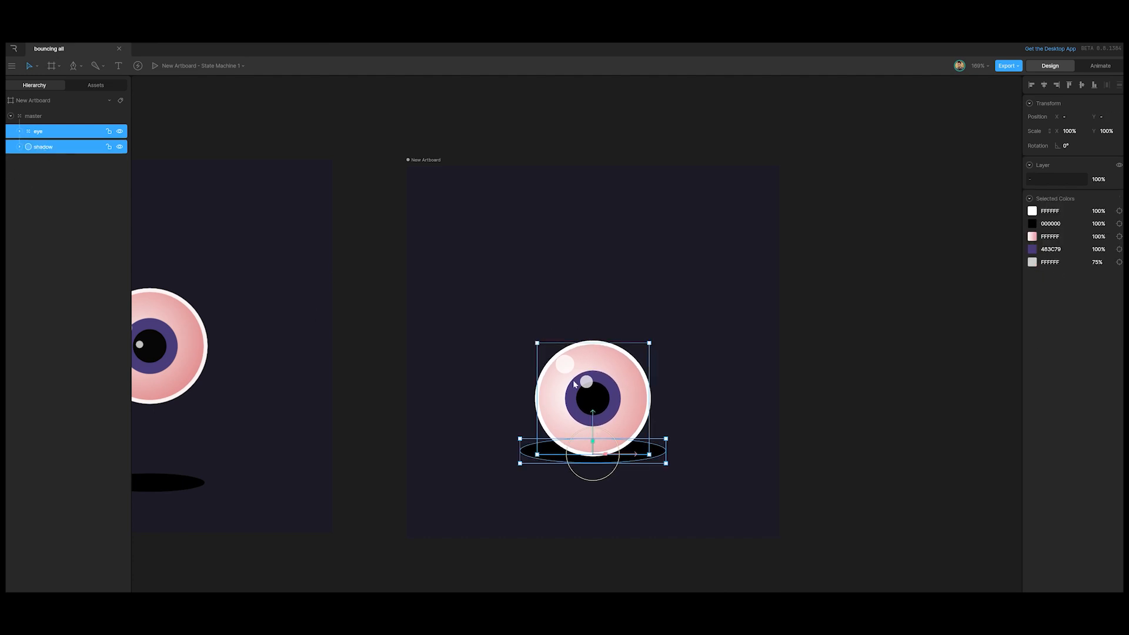
{"action": "left_click_drag", "start_coordinate": [592, 420], "coordinate": [590, 478]}
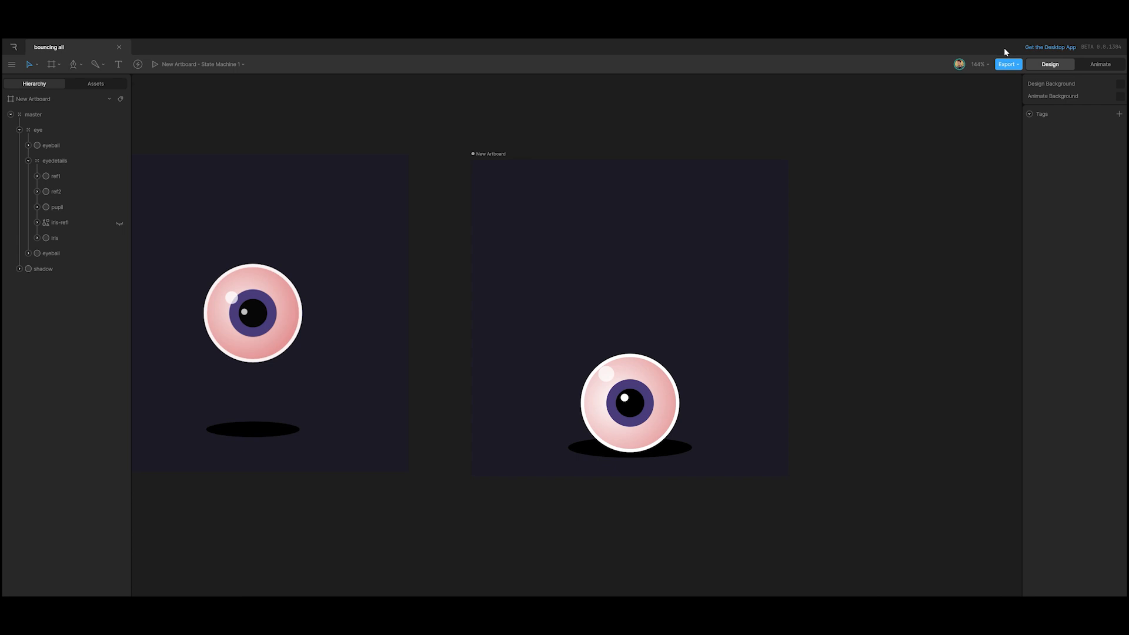
Switch to animation mode, set Timeline 1 to Loop and enable its work area.
{"action": "left_click", "coordinate": [1105, 65]}
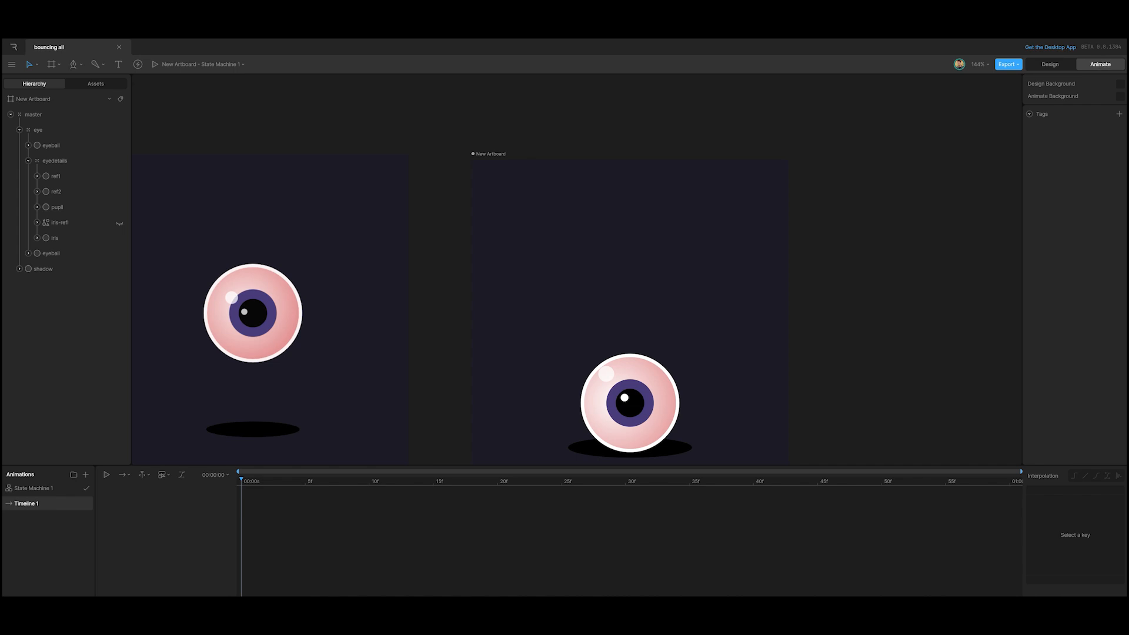
{"action": "left_click", "coordinate": [130, 476]}
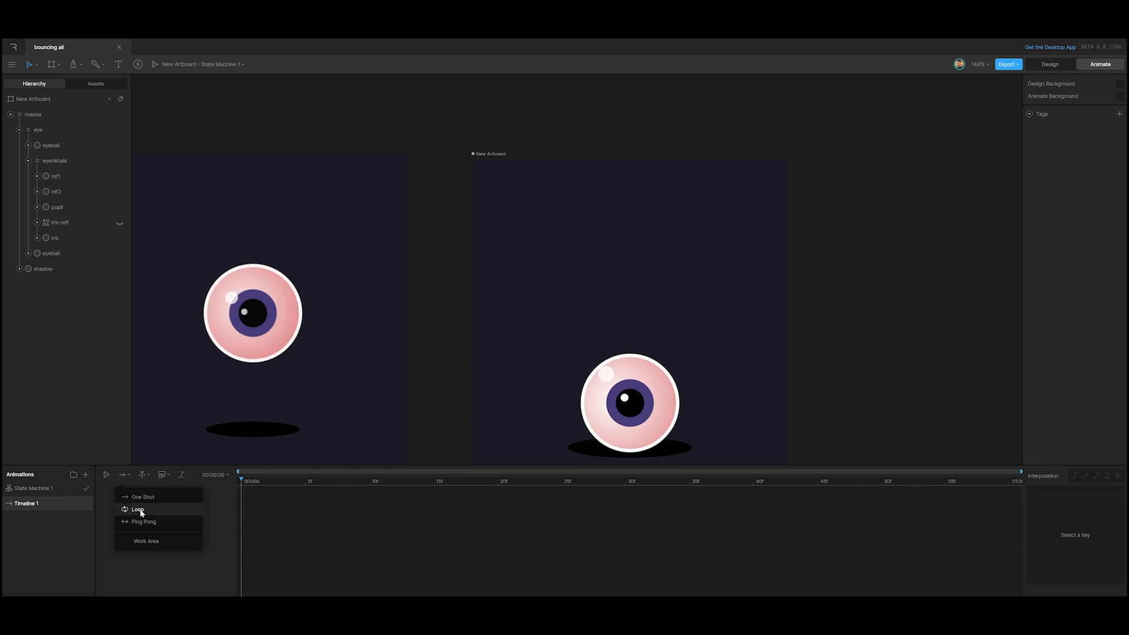
{"action": "left_click", "coordinate": [141, 512]}
{"action": "left_click", "coordinate": [129, 475]}
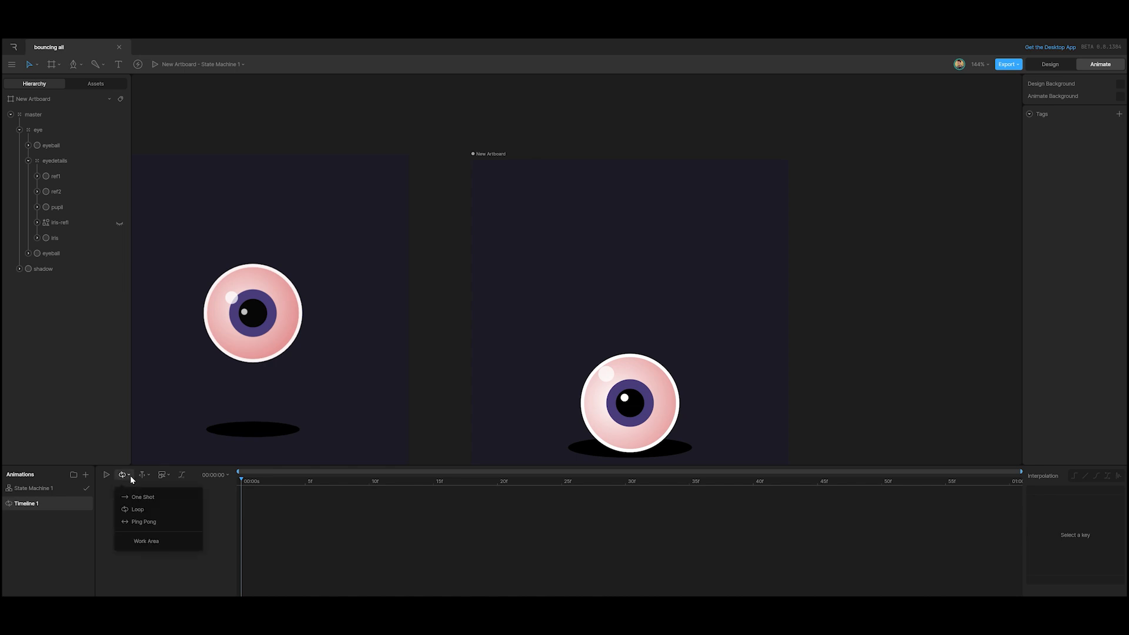
{"action": "left_click", "coordinate": [136, 541]}
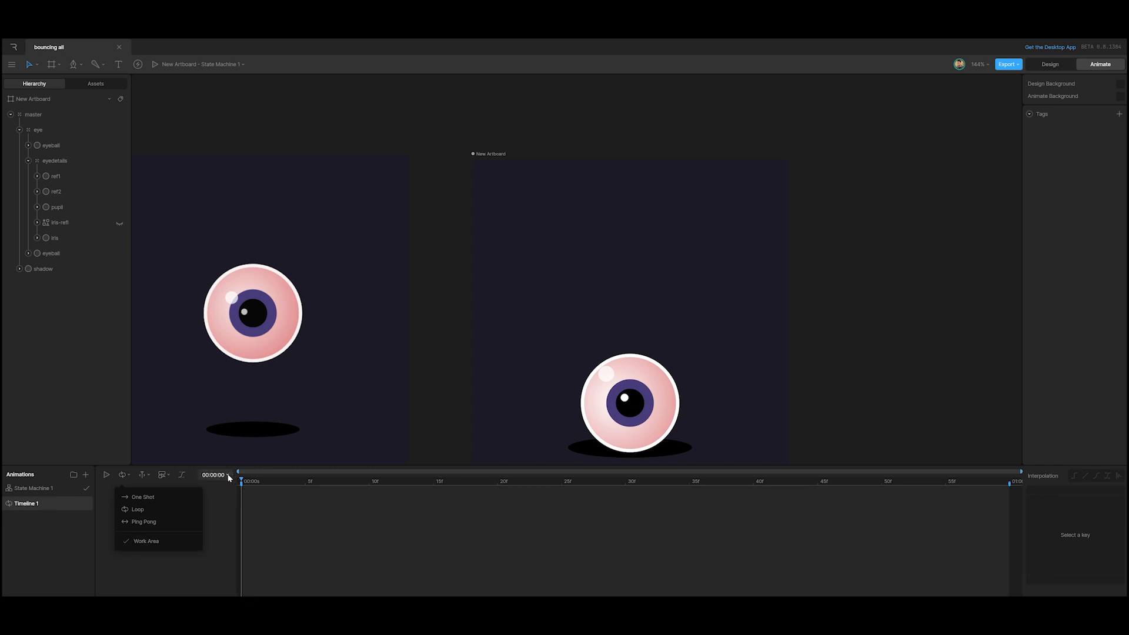
Set the duration of Timeline 1 to 3 seconds.
{"action": "left_click", "coordinate": [228, 477]}
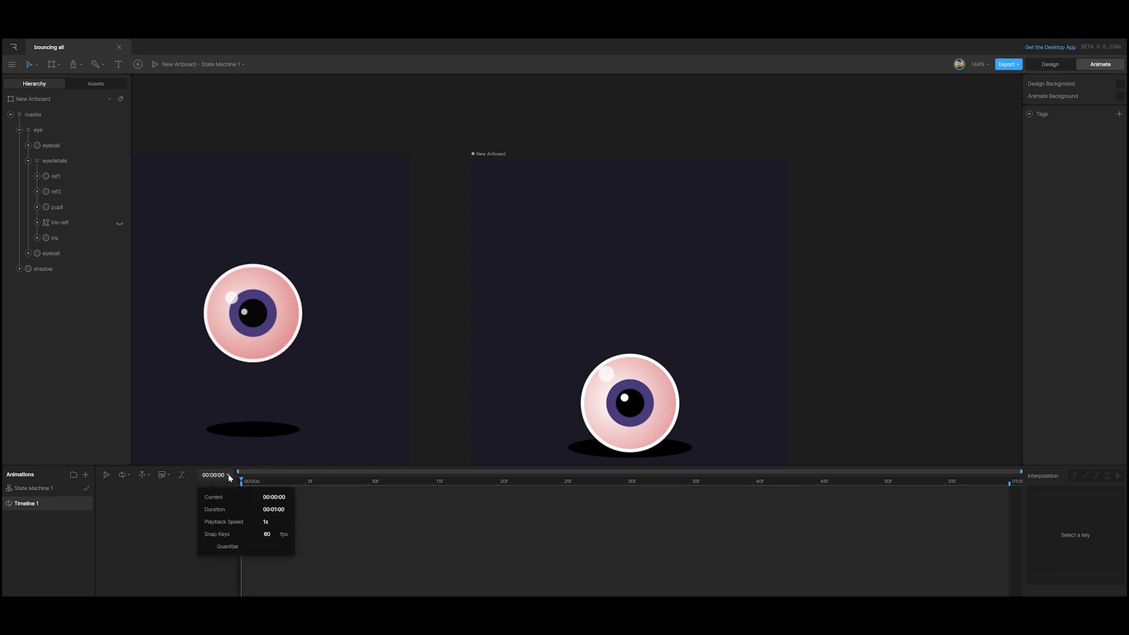
{"action": "left_click", "coordinate": [274, 509]}
{"action": "key", "text": "BackSpace"}
{"action": "type", "text": "3"}
{"action": "left_click", "coordinate": [482, 518]}
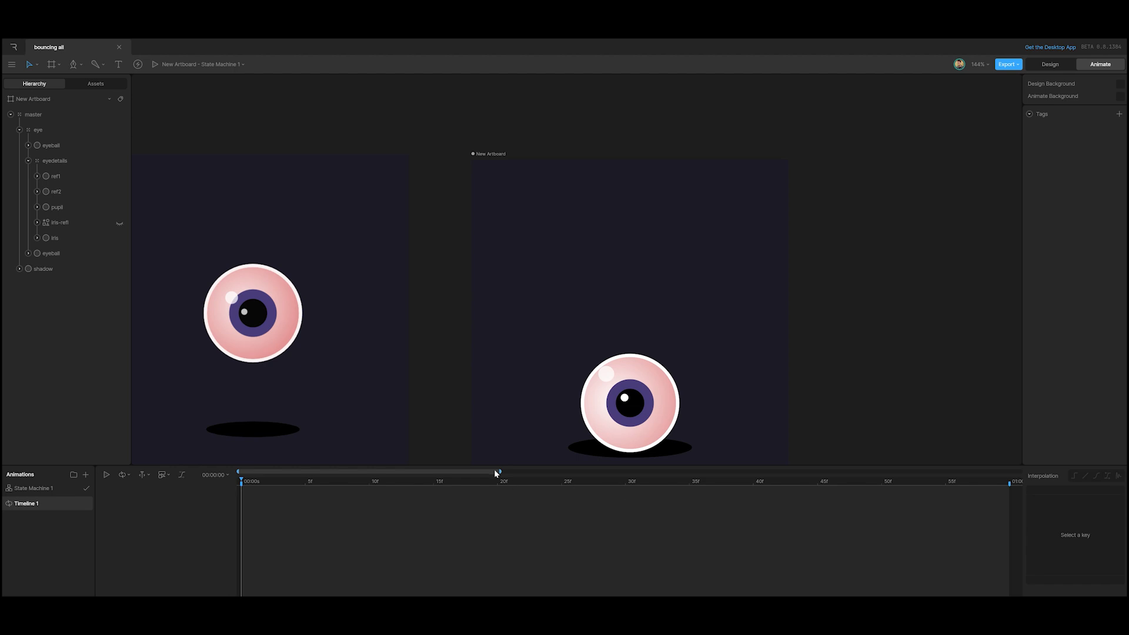
{"action": "left_click_drag", "start_coordinate": [498, 471], "coordinate": [1031, 468]}
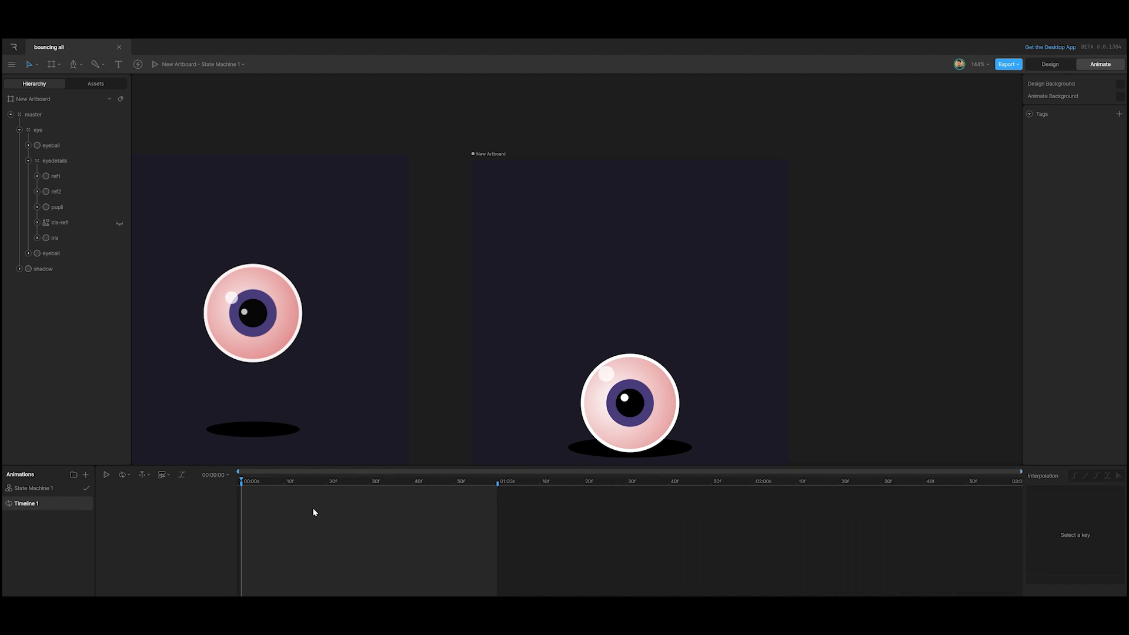
Set the timeline's work area to run from 1 second to 2 seconds and preview the loop.
{"action": "mouse_move", "coordinate": [540, 482]}
{"action": "left_mouse_down"}
{"action": "mouse_move", "coordinate": [483, 506]}
{"action": "mouse_move", "coordinate": [630, 492]}
{"action": "mouse_move", "coordinate": [754, 509]}
{"action": "left_mouse_up"}
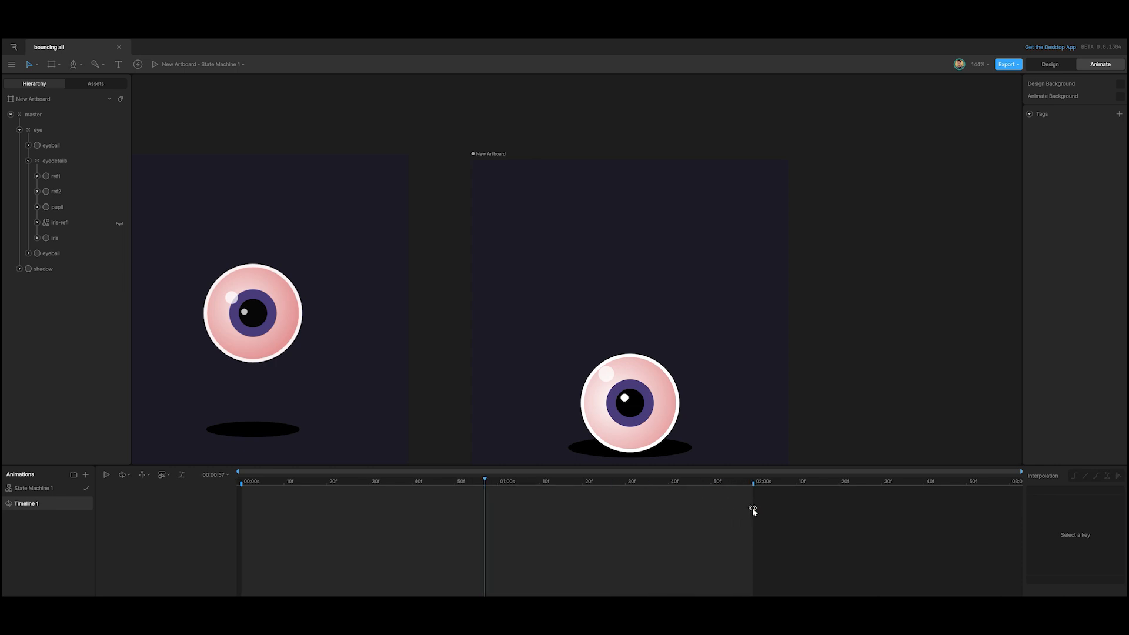
{"action": "left_click_drag", "start_coordinate": [241, 485], "coordinate": [496, 490]}
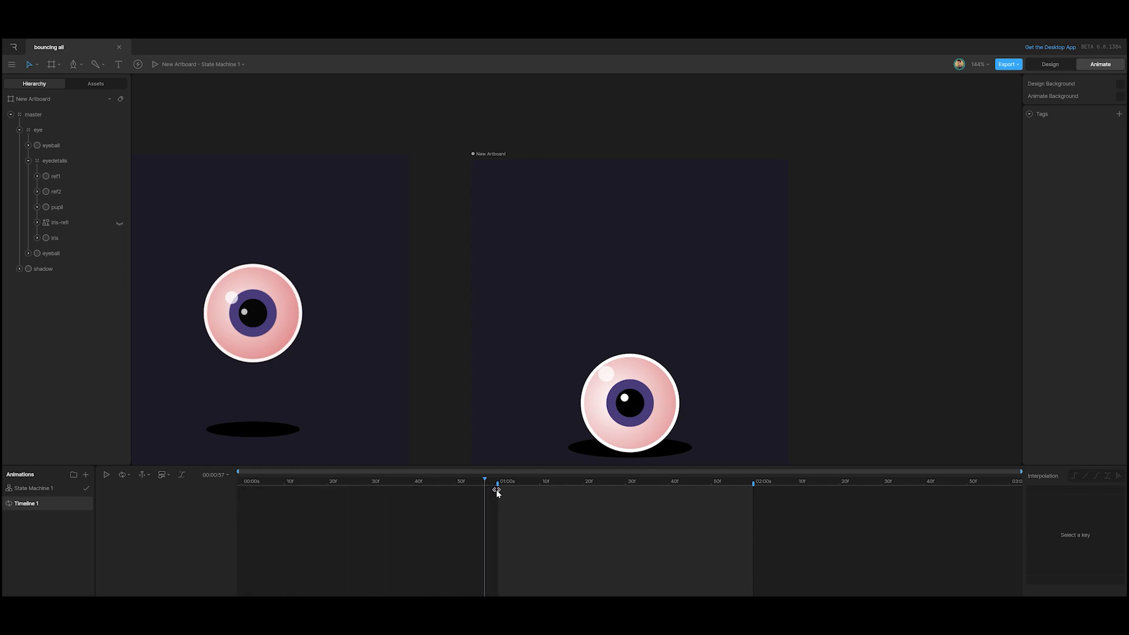
{"action": "key", "text": "space"}
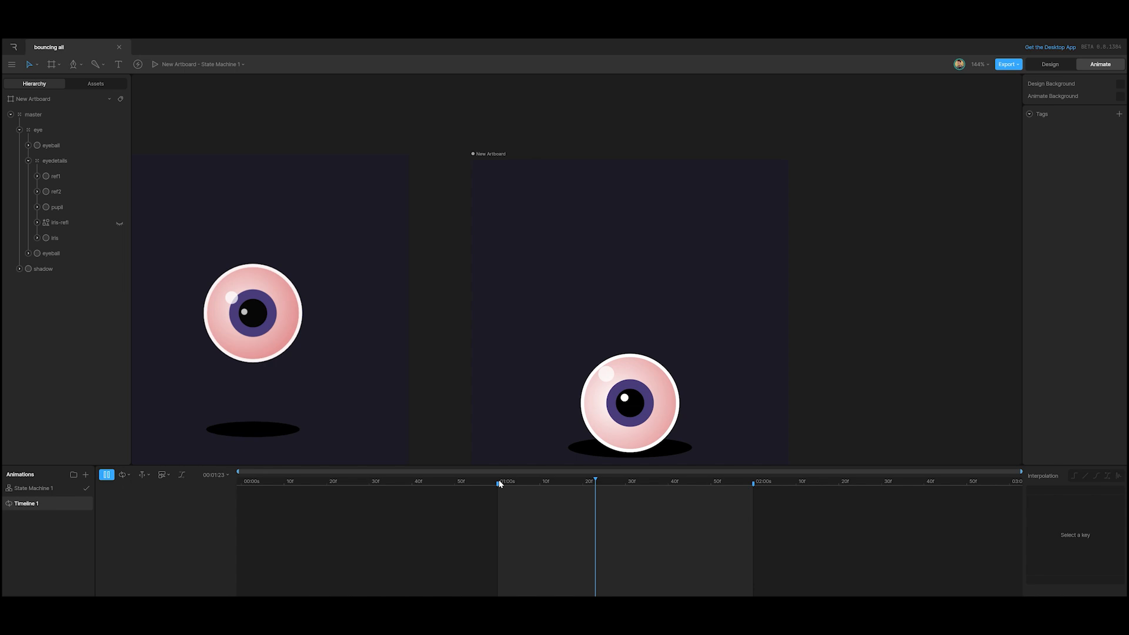
{"action": "key", "text": "space"}
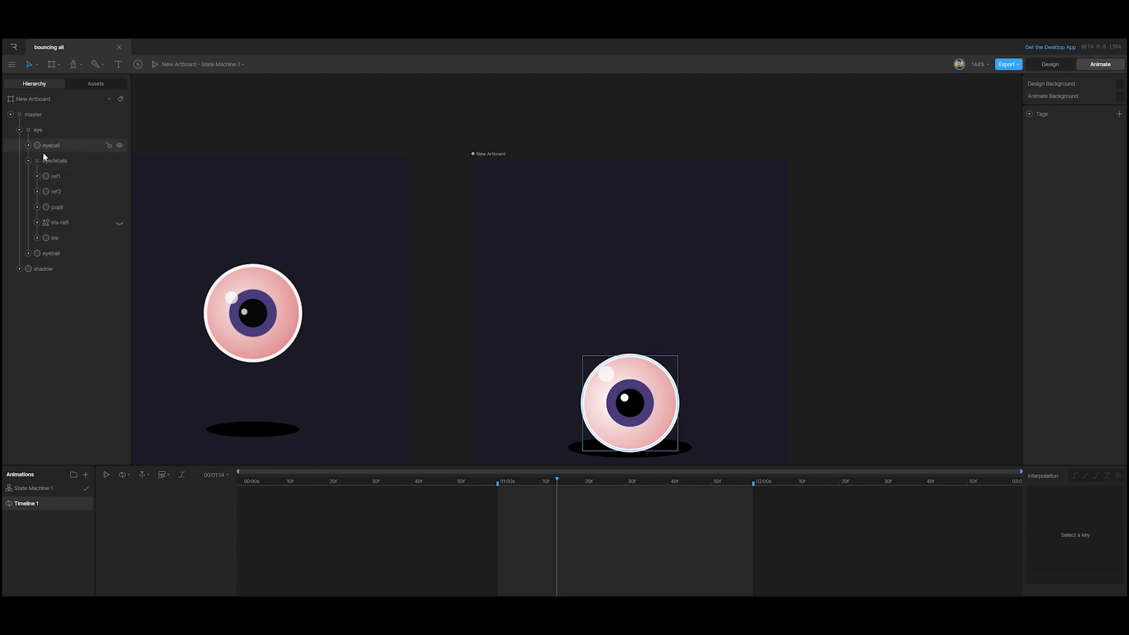
Key the eye group's Y position at 1 second, the start of the work area.
{"action": "left_click", "coordinate": [42, 131]}
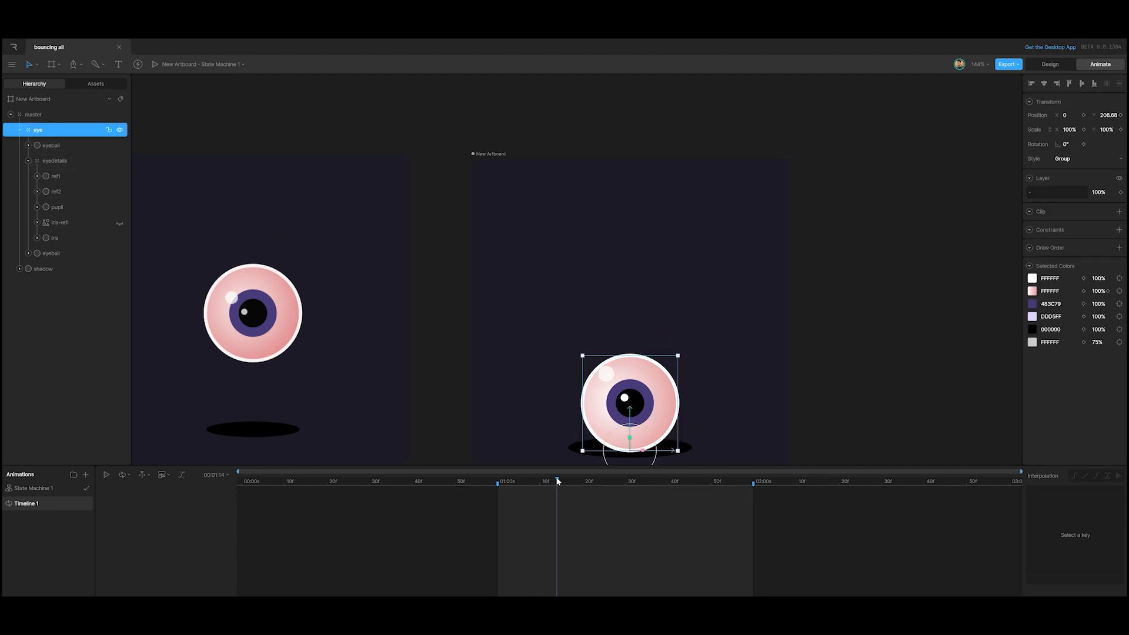
{"action": "left_click_drag", "start_coordinate": [559, 481], "coordinate": [499, 488]}
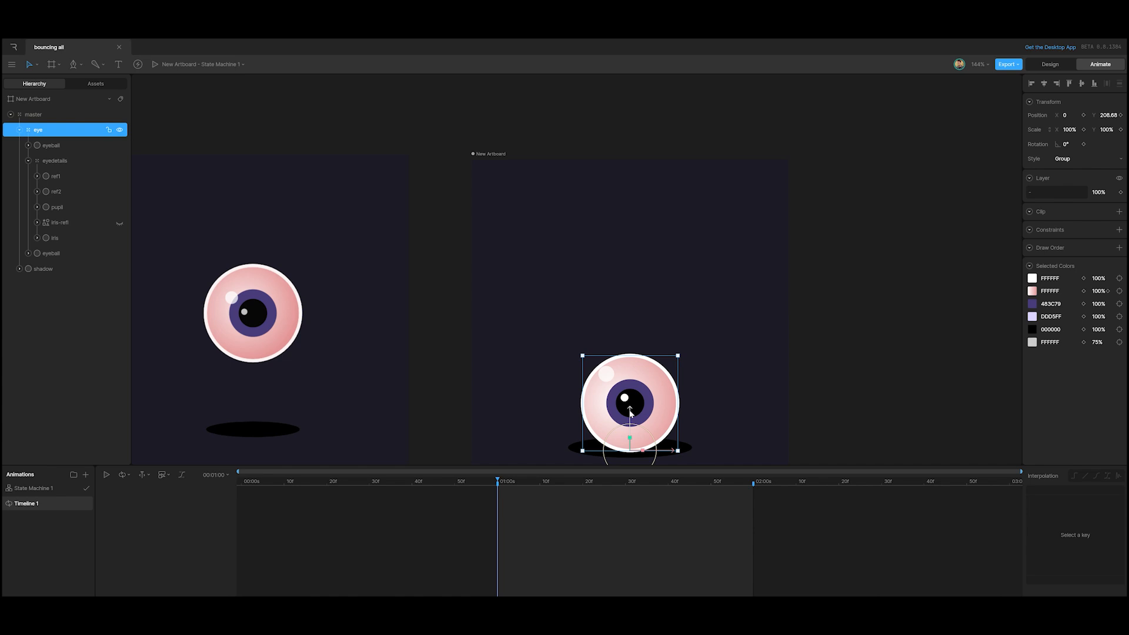
{"action": "left_click", "coordinate": [1121, 115]}
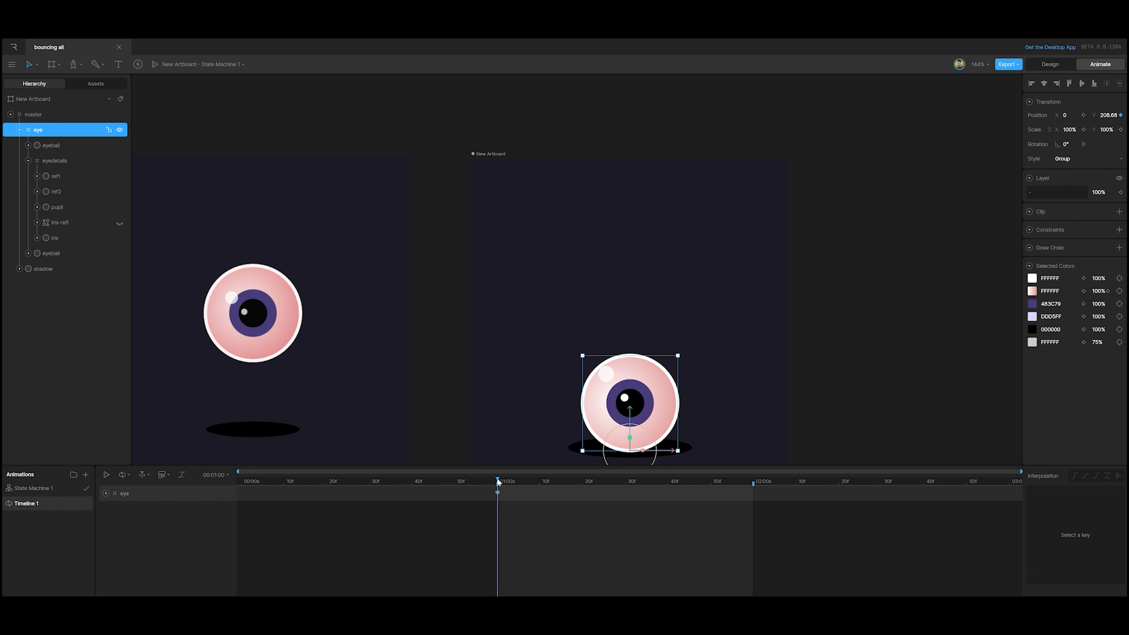
Key the eye group's Y position at -74.66 at 1:30, and copy the starting key to 1:59.
{"action": "left_click_drag", "start_coordinate": [499, 479], "coordinate": [626, 481]}
{"action": "left_click_drag", "start_coordinate": [1118, 115], "coordinate": [1101, 243]}
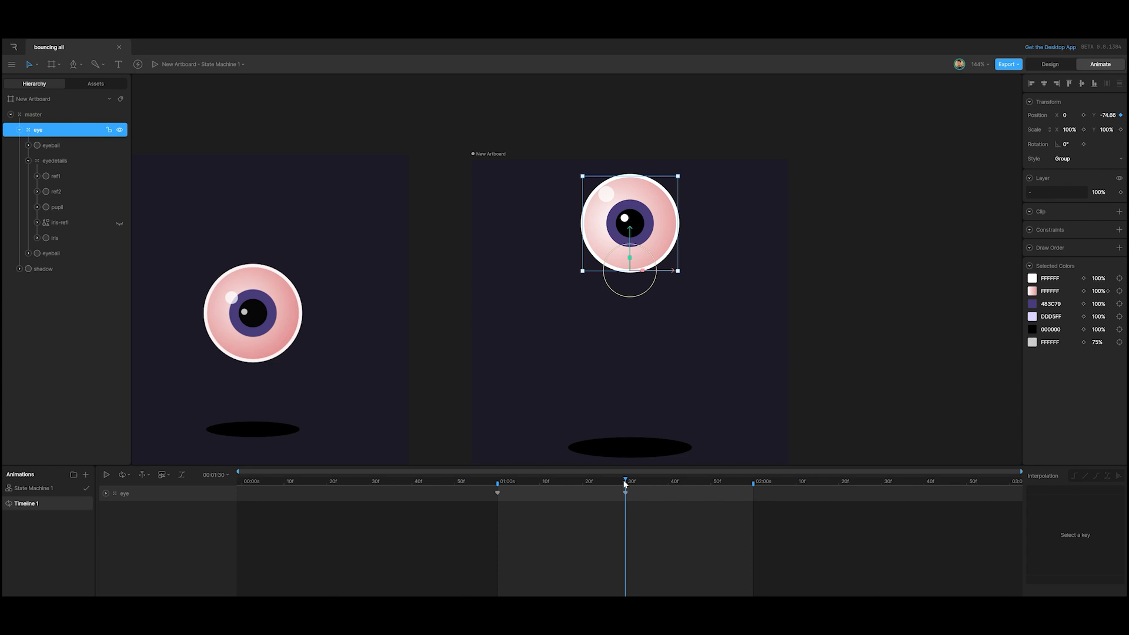
{"action": "left_click_drag", "start_coordinate": [623, 479], "coordinate": [749, 484]}
{"action": "left_click_drag", "start_coordinate": [485, 490], "coordinate": [506, 500]}
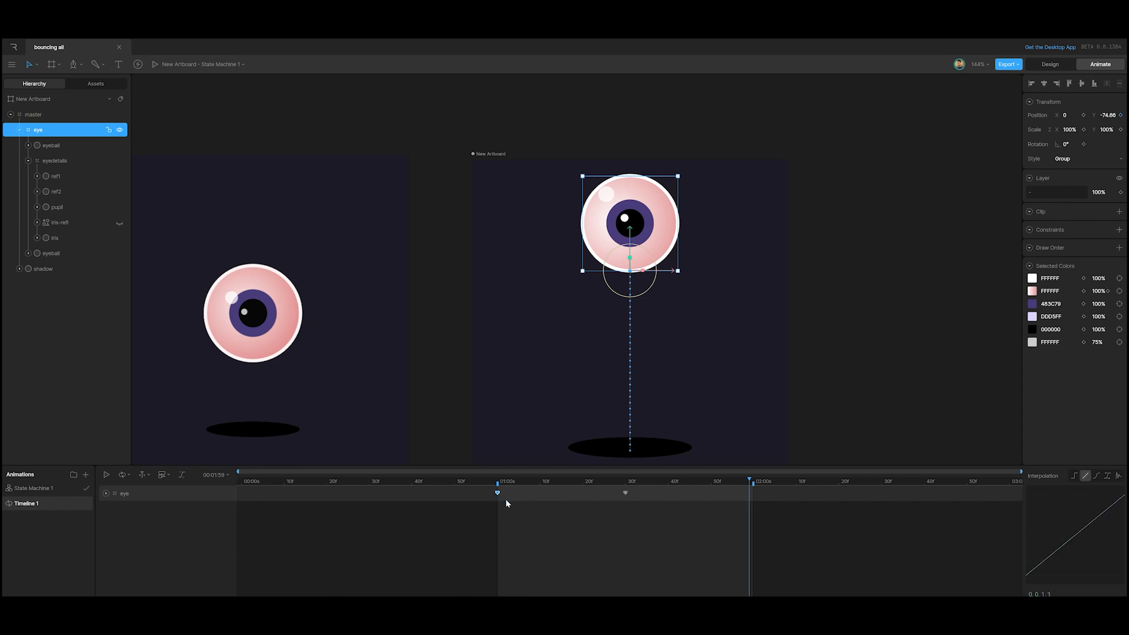
Play the loop and scrub between 1 second and 1:30 to examine the timing of the linear bounce.
{"action": "key", "text": "space"}
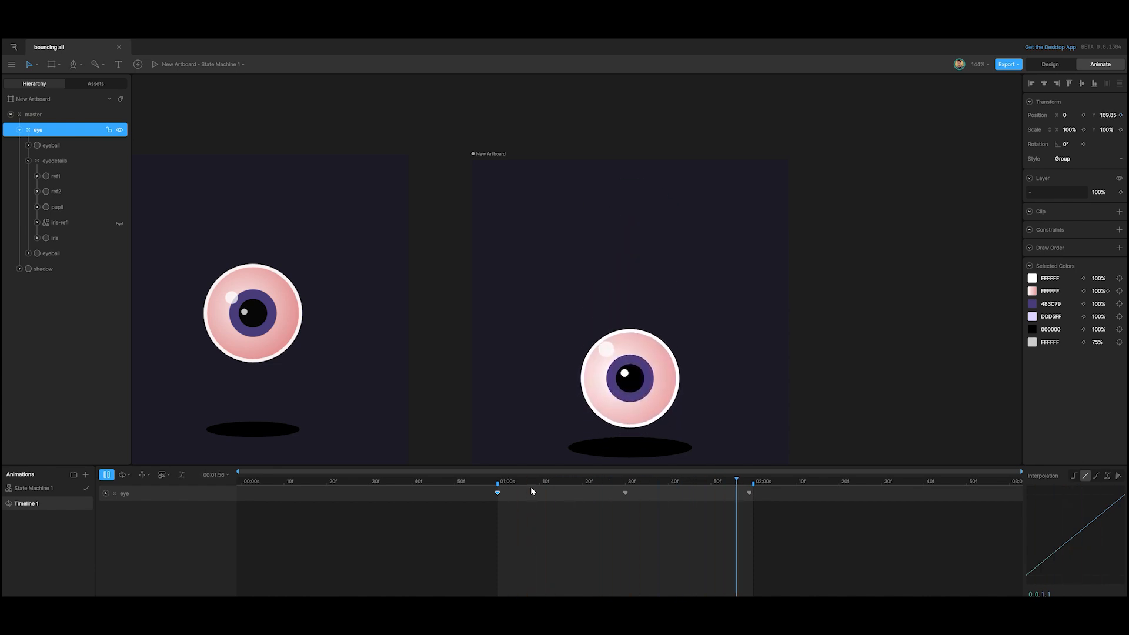
{"action": "key", "text": "space"}
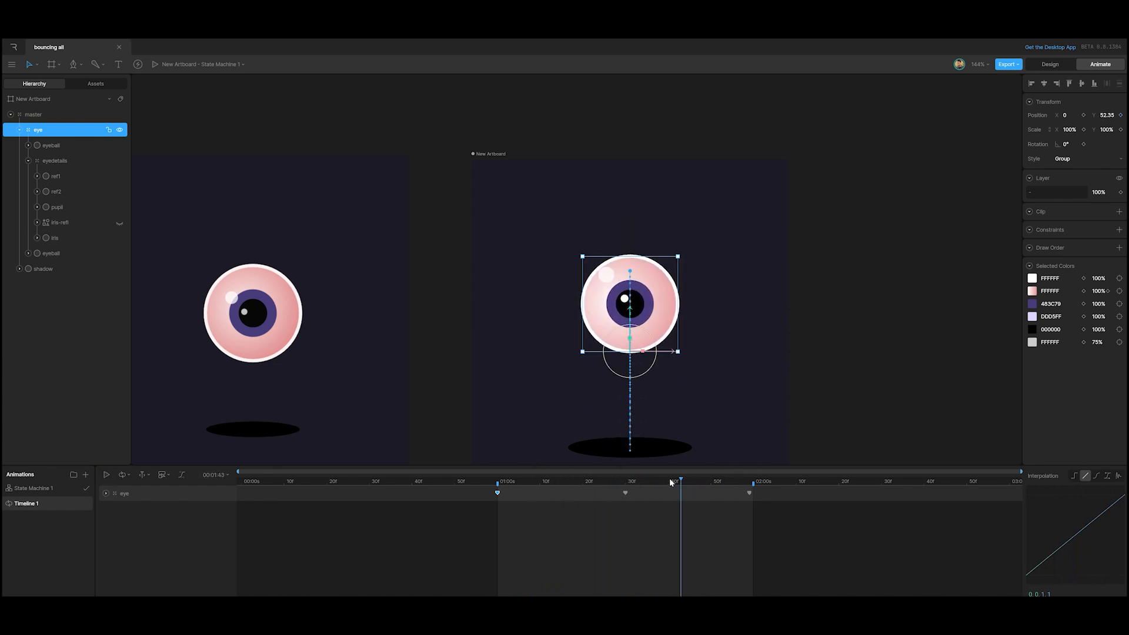
{"action": "key", "text": "space"}
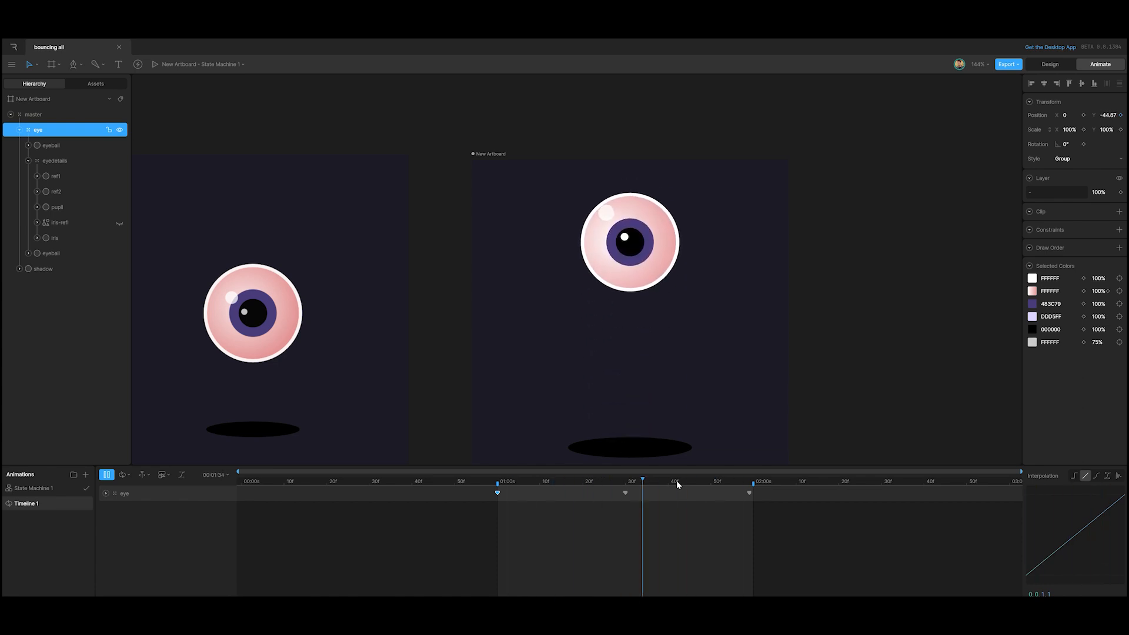
{"action": "key", "text": "space"}
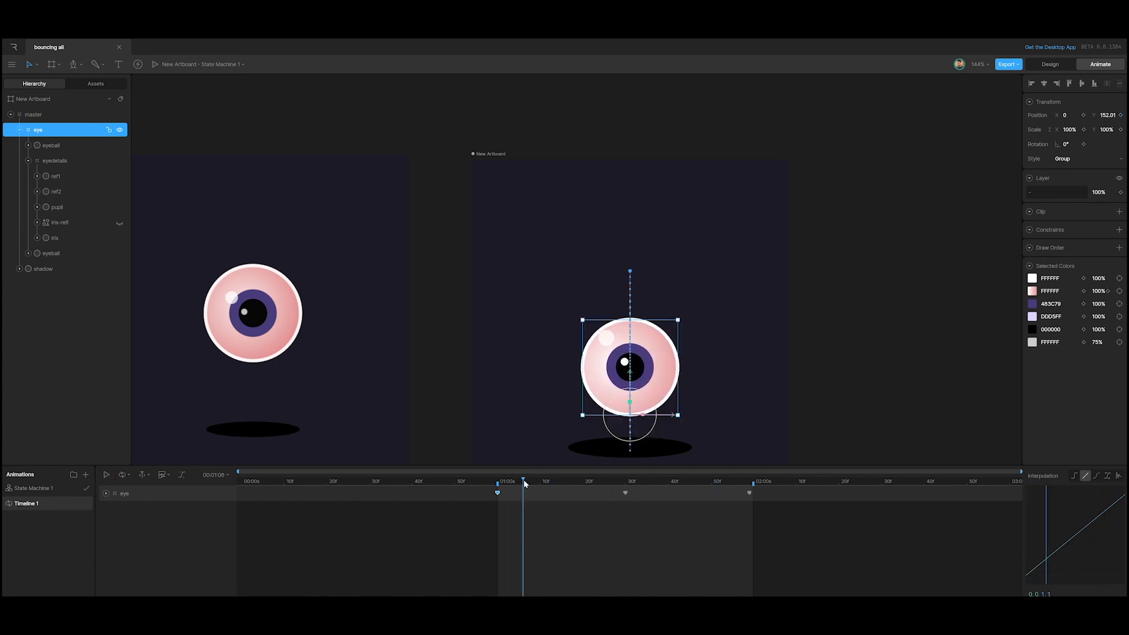
{"action": "left_click_drag", "start_coordinate": [520, 481], "coordinate": [626, 479]}
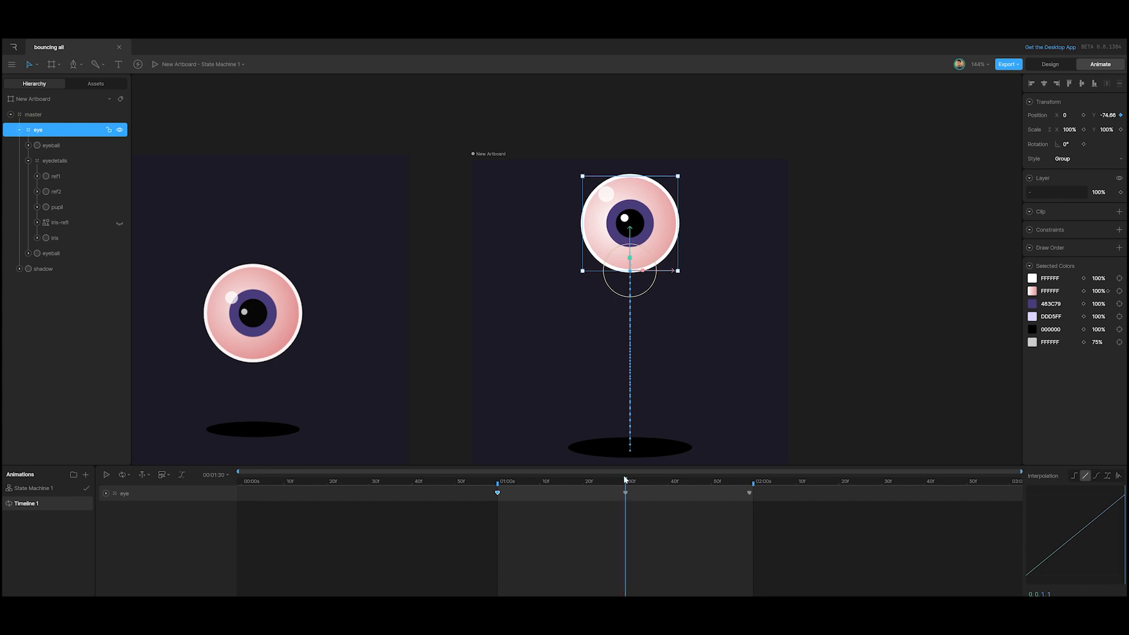
{"action": "left_click_drag", "start_coordinate": [625, 479], "coordinate": [497, 505]}
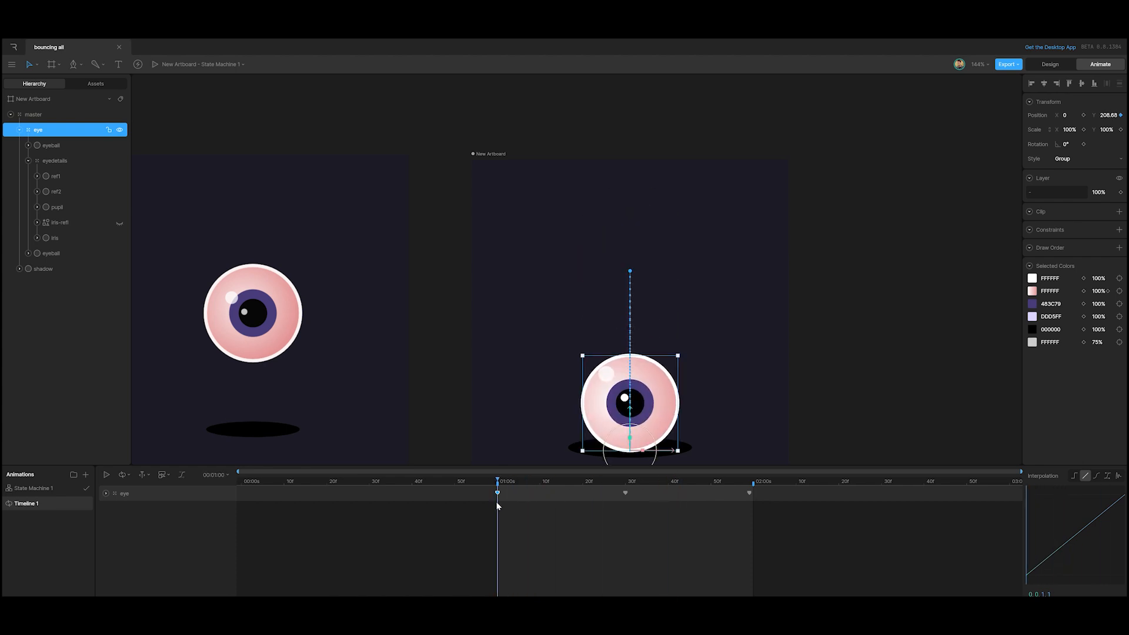
{"action": "key", "text": "space"}
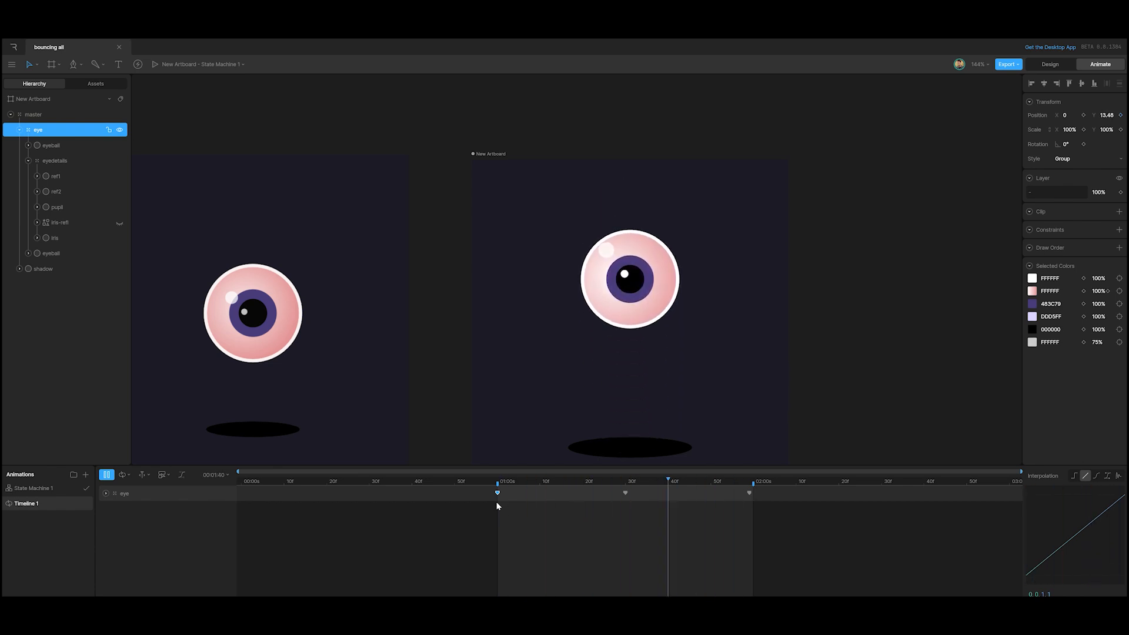
{"action": "key", "text": "space"}
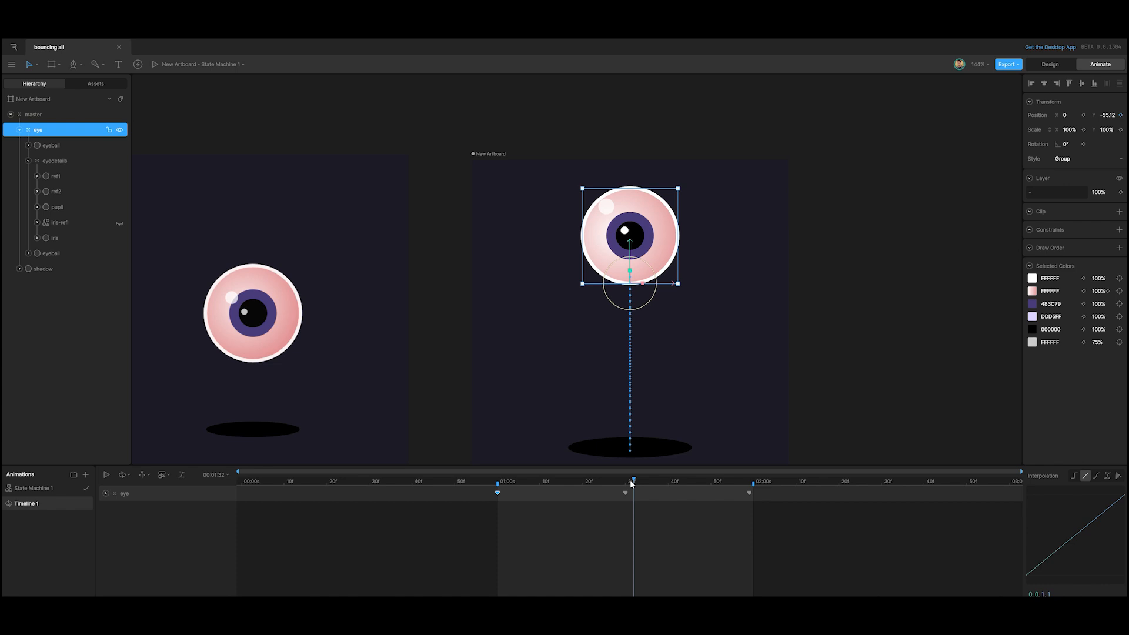
Apply cubic interpolation with .42, 0, .58, 1 to all three eye keys and preview the eased bounce.
{"action": "left_click_drag", "start_coordinate": [459, 531], "coordinate": [783, 484]}
{"action": "left_click", "coordinate": [1098, 476]}
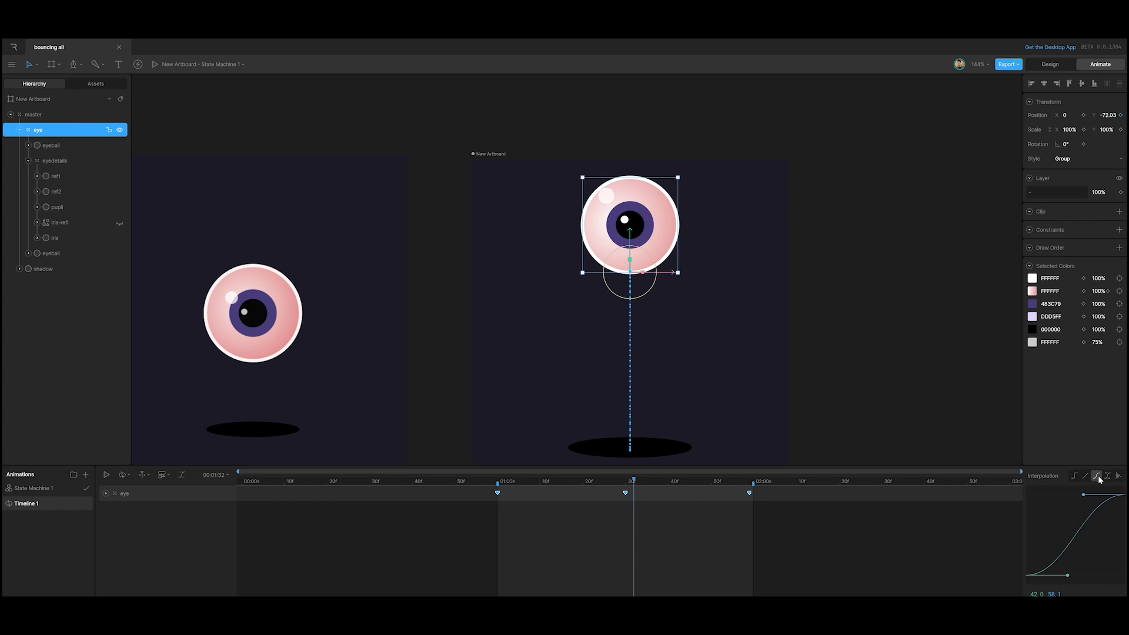
{"action": "left_click_drag", "start_coordinate": [633, 479], "coordinate": [501, 503]}
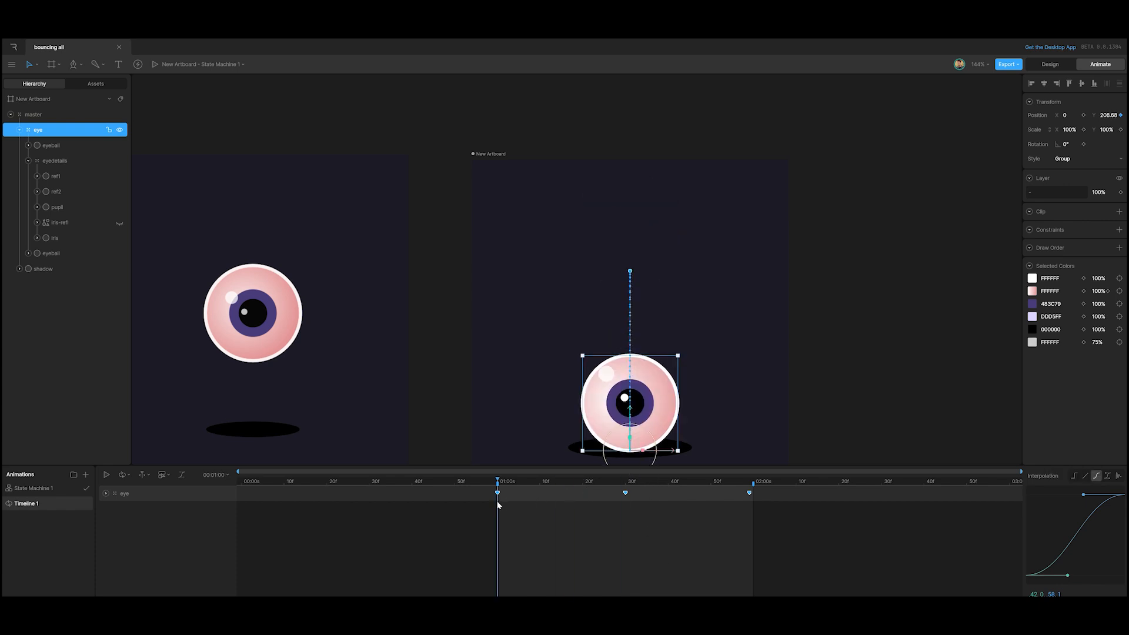
{"action": "key", "text": "space"}
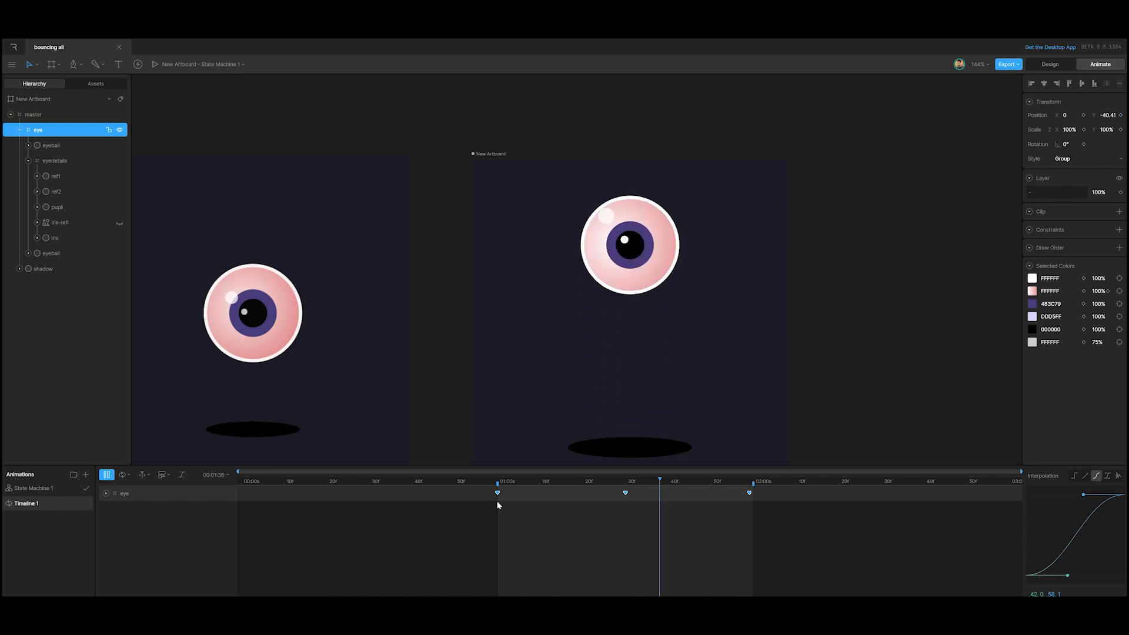
{"action": "left_click", "coordinate": [630, 481]}
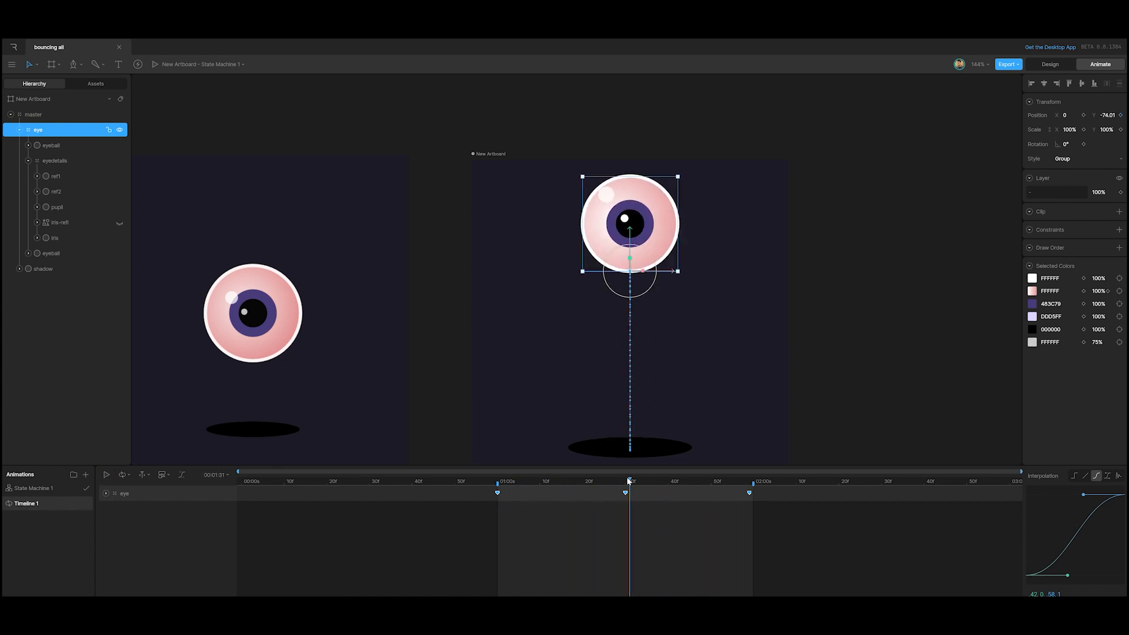
{"action": "mouse_move", "coordinate": [630, 481]}
{"action": "left_mouse_down"}
{"action": "mouse_move", "coordinate": [516, 494]}
{"action": "mouse_move", "coordinate": [498, 507]}
{"action": "mouse_move", "coordinate": [626, 491]}
{"action": "left_mouse_up"}
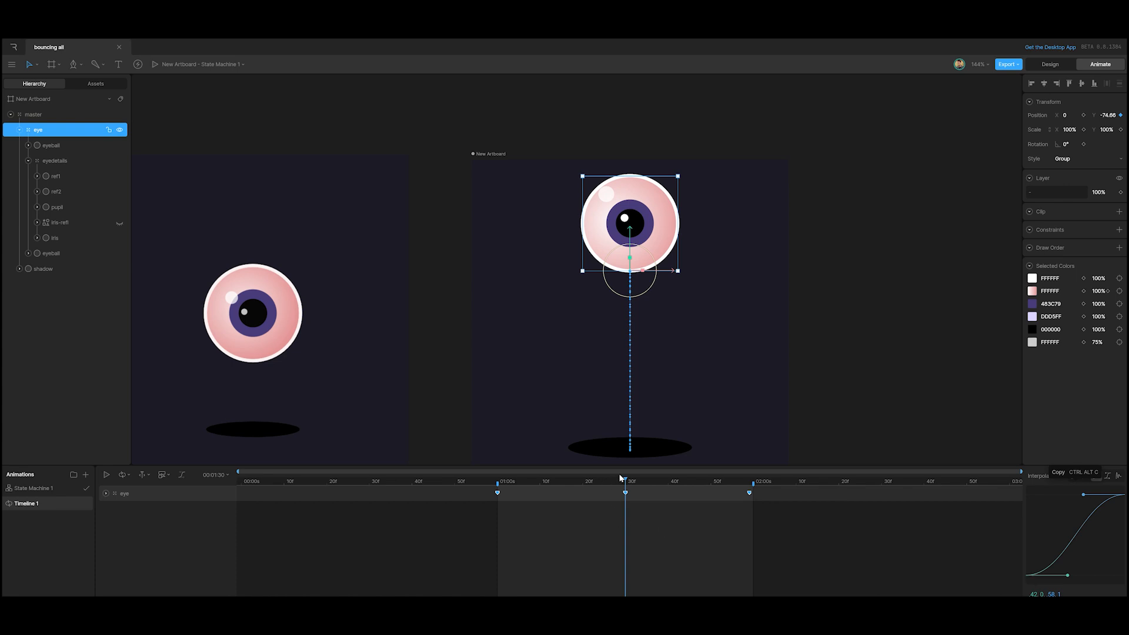
{"action": "left_click_drag", "start_coordinate": [627, 482], "coordinate": [504, 503]}
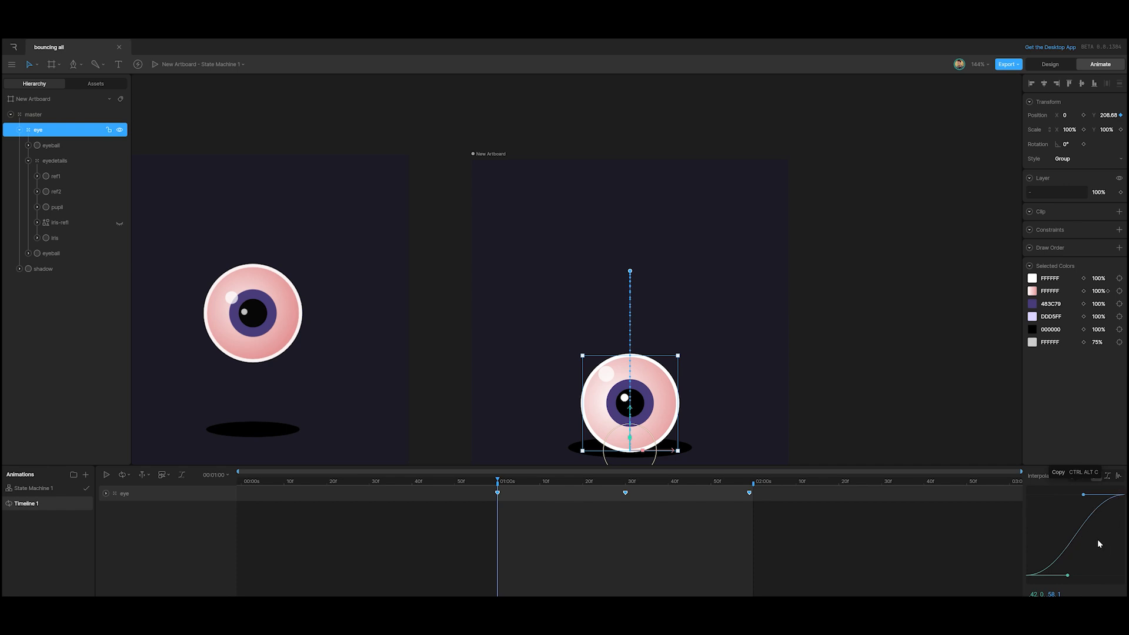
Expand the eye's Position track and show its Y curve in the graph editor.
{"action": "mouse_move", "coordinate": [1067, 575]}
{"action": "left_mouse_down"}
{"action": "mouse_move", "coordinate": [1098, 543]}
{"action": "mouse_move", "coordinate": [1092, 532]}
{"action": "mouse_move", "coordinate": [1098, 544]}
{"action": "mouse_move", "coordinate": [1071, 576]}
{"action": "left_mouse_up"}
{"action": "left_click", "coordinate": [183, 474]}
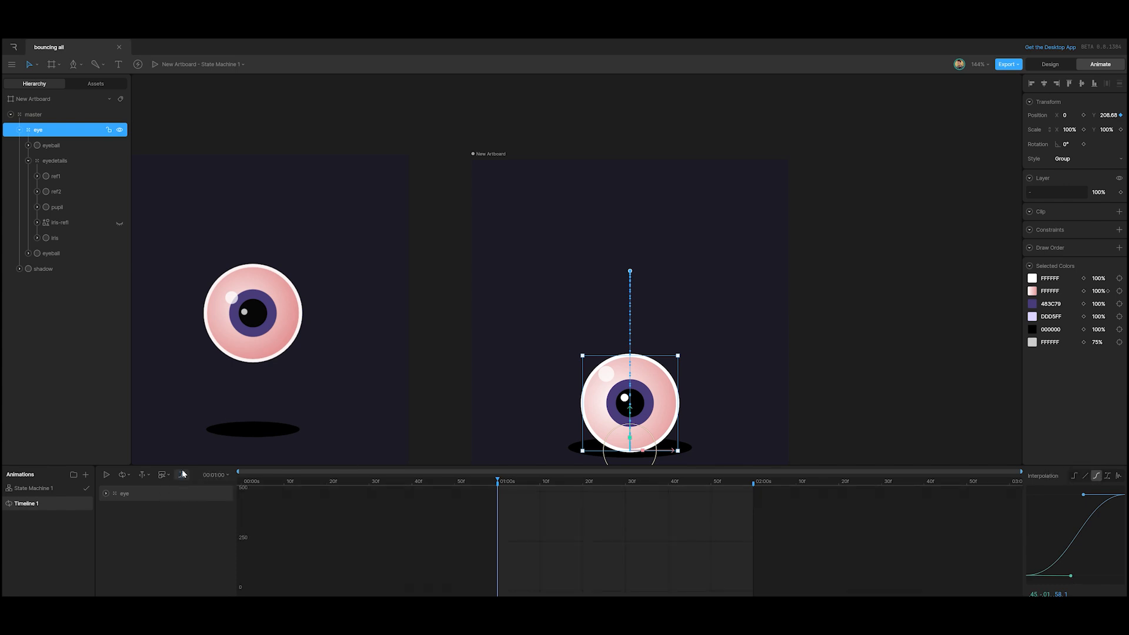
{"action": "left_click", "coordinate": [106, 496]}
{"action": "left_click", "coordinate": [182, 476]}
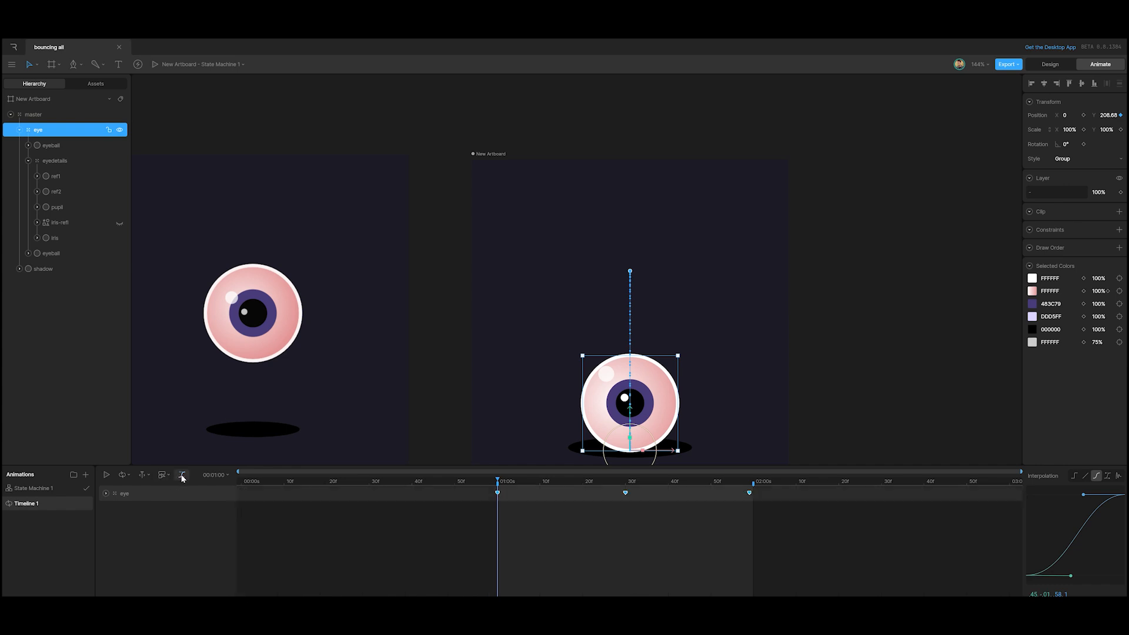
{"action": "left_click", "coordinate": [106, 494]}
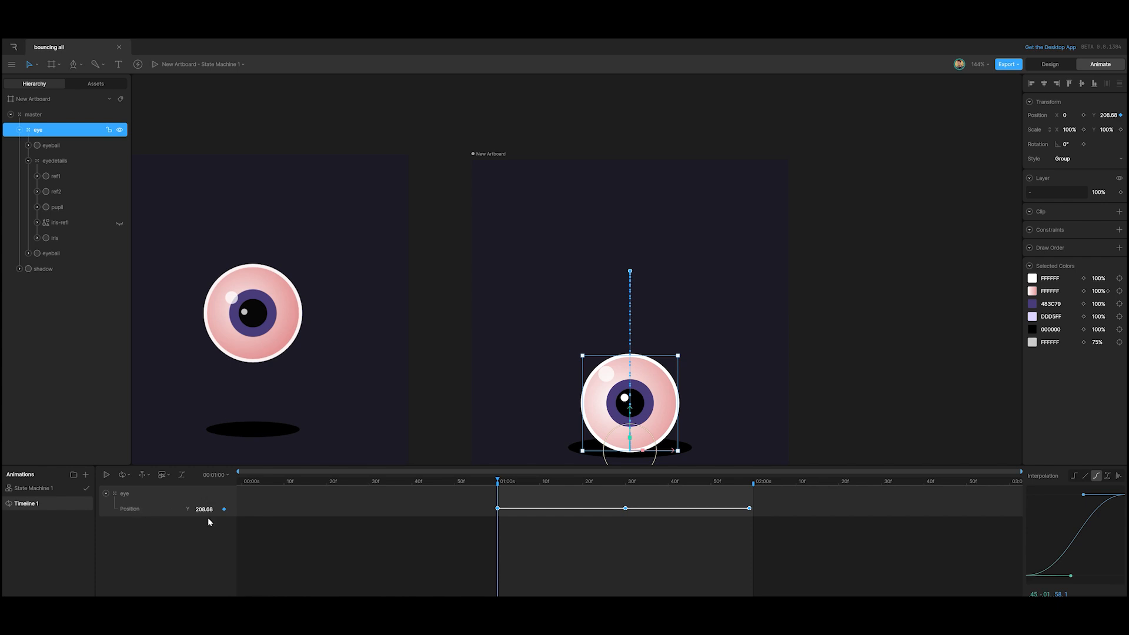
{"action": "left_click", "coordinate": [183, 477]}
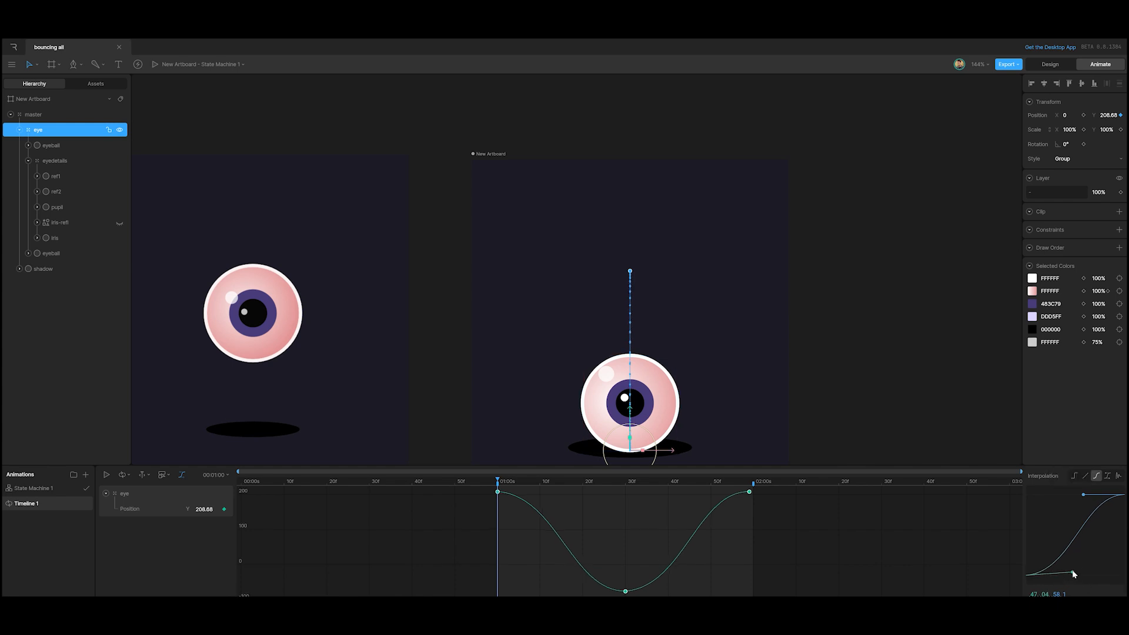
Reshape the bounce curve, easing the start key to 0, .61, .58, 1 and the peak key to .78, 0, .84, .46.
{"action": "left_click_drag", "start_coordinate": [1070, 576], "coordinate": [1026, 528]}
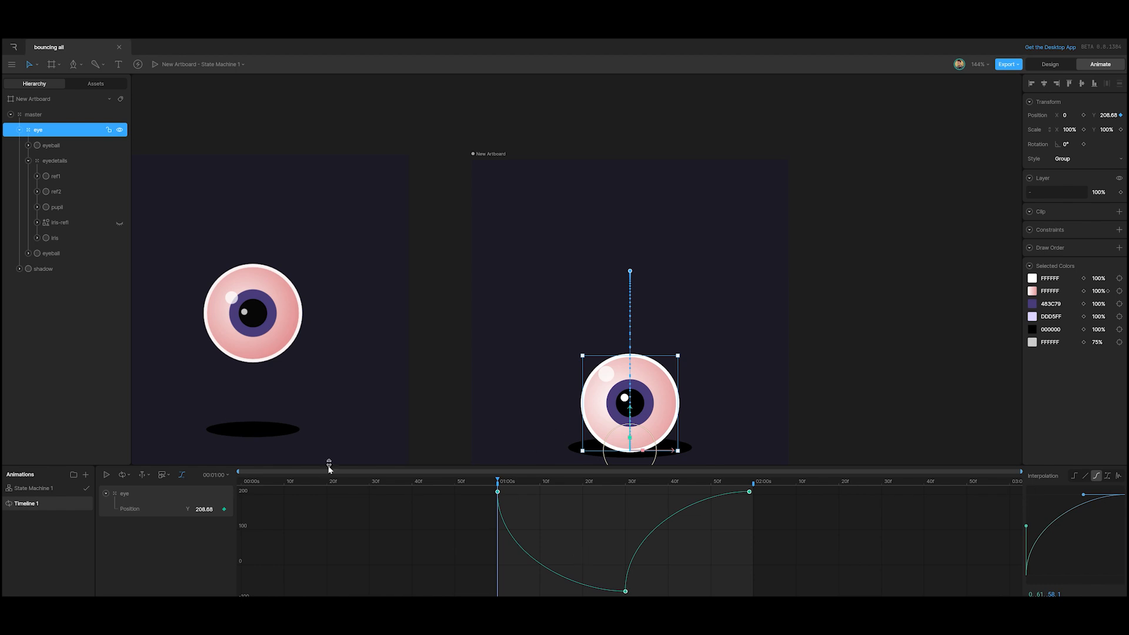
{"action": "left_click_drag", "start_coordinate": [579, 535], "coordinate": [652, 596]}
{"action": "left_click_drag", "start_coordinate": [1028, 530], "coordinate": [1104, 578]}
{"action": "left_click_drag", "start_coordinate": [1084, 495], "coordinate": [1112, 539]}
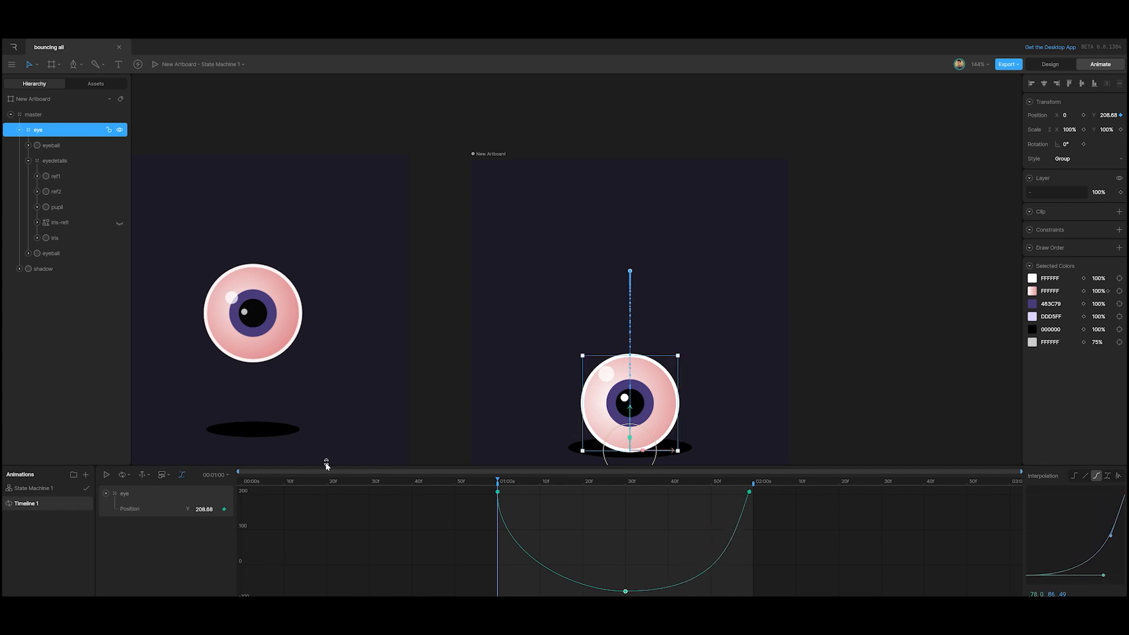
{"action": "left_click", "coordinate": [497, 492]}
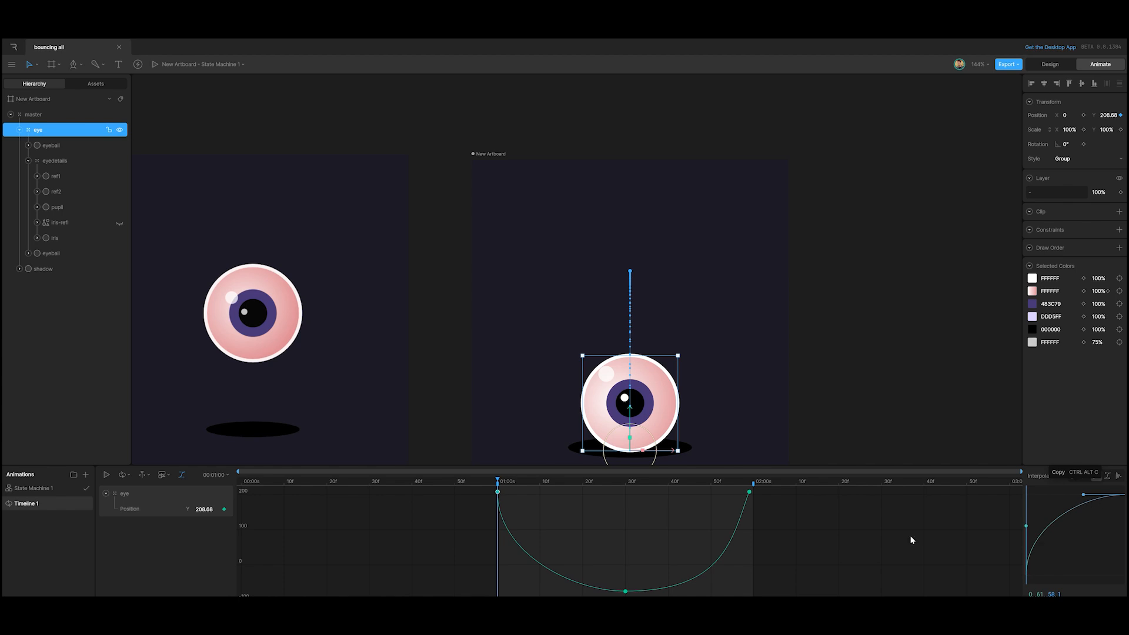
{"action": "left_click", "coordinate": [626, 592]}
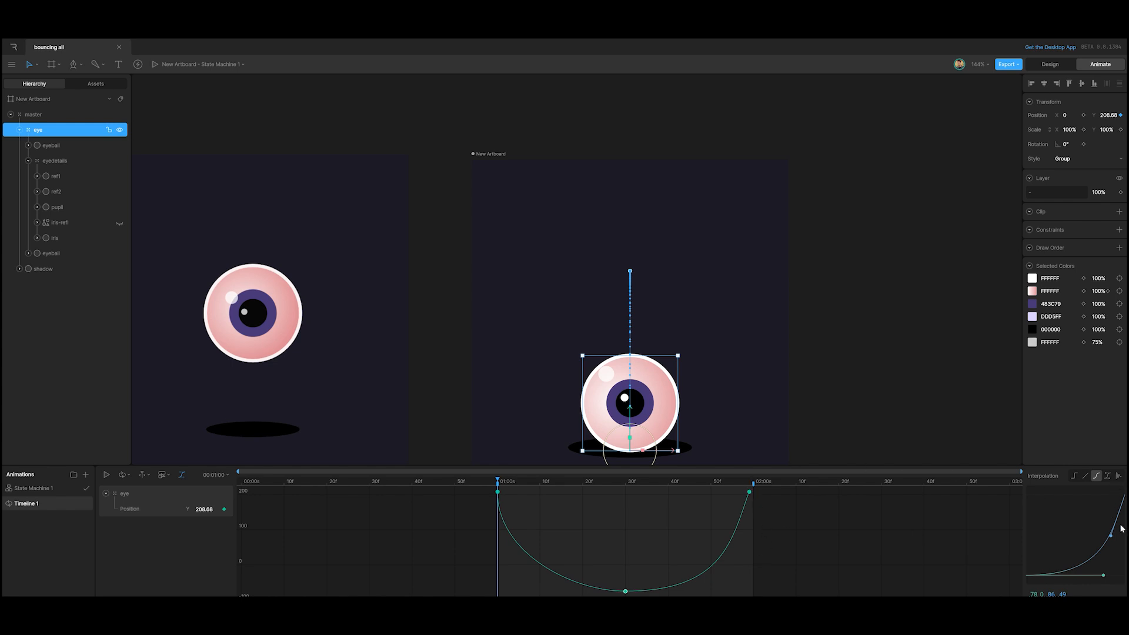
{"action": "left_click_drag", "start_coordinate": [1112, 540], "coordinate": [1110, 542]}
Set the eye's Y position to -81.99 at 1:30 and change the second handle of the peak key's easing to .96, .44.
{"action": "left_click_drag", "start_coordinate": [498, 481], "coordinate": [625, 488]}
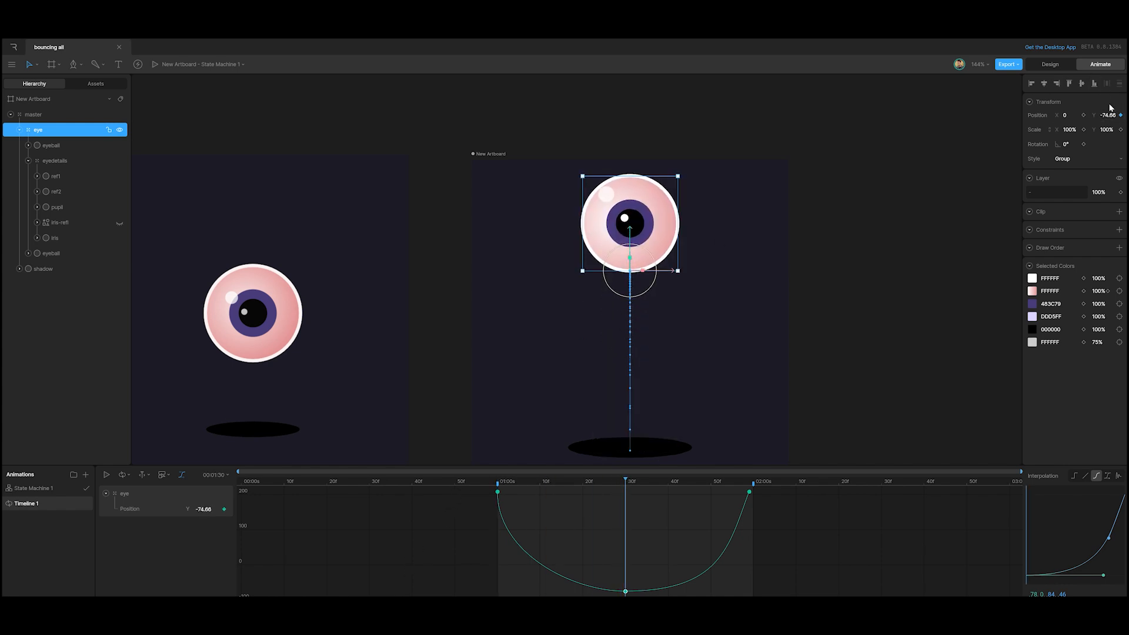
{"action": "left_click_drag", "start_coordinate": [1108, 117], "coordinate": [1109, 120]}
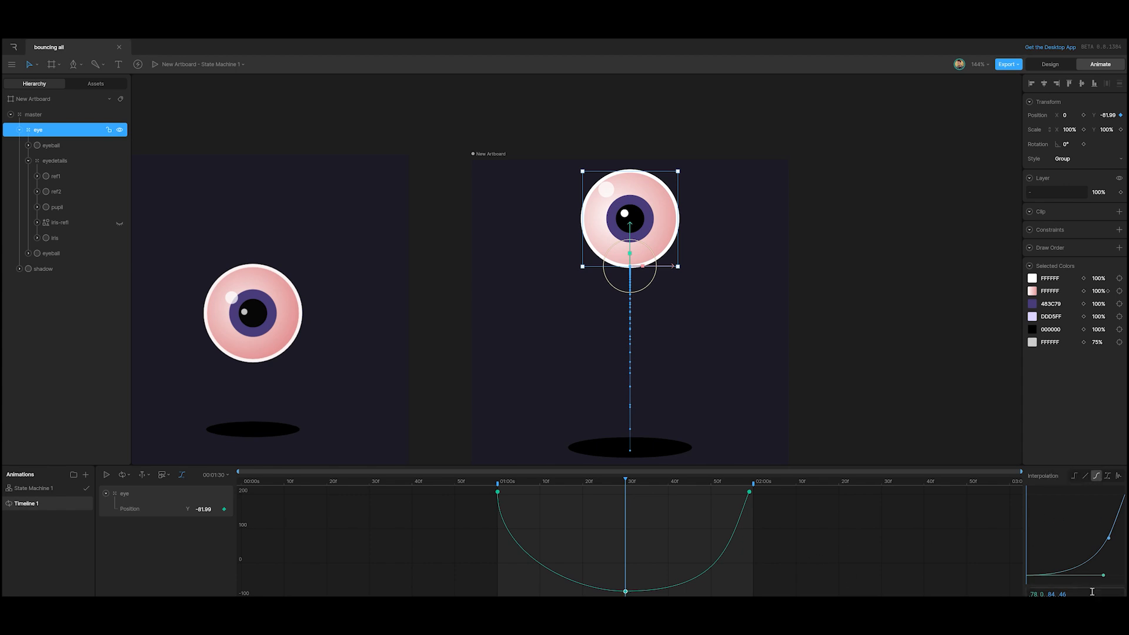
{"action": "left_click_drag", "start_coordinate": [1119, 540], "coordinate": [1122, 543]}
Preview the bounce and soften the start key's easing to .12, .65, .58, 1.
{"action": "left_click", "coordinate": [498, 492]}
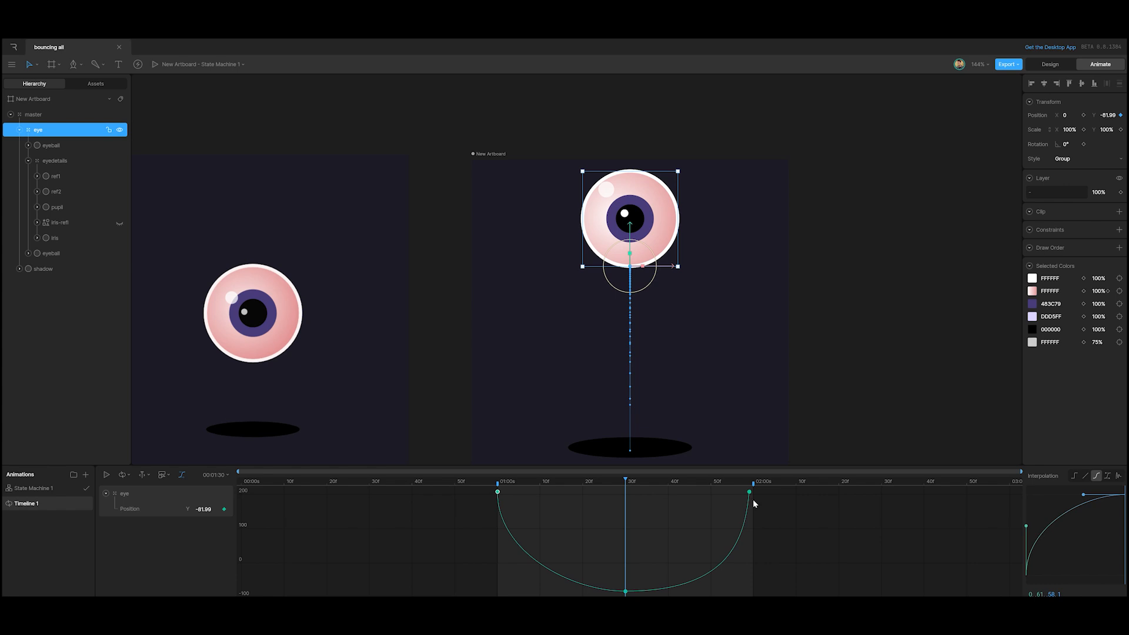
{"action": "key", "text": "space"}
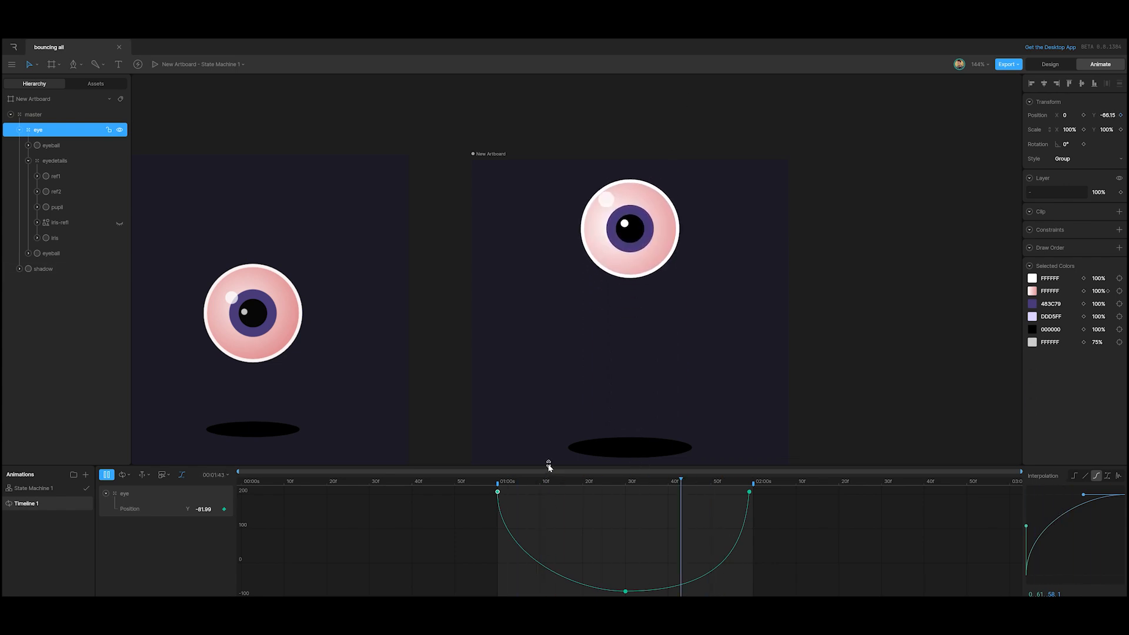
{"action": "left_click", "coordinate": [575, 481]}
{"action": "left_click_drag", "start_coordinate": [581, 481], "coordinate": [499, 490]}
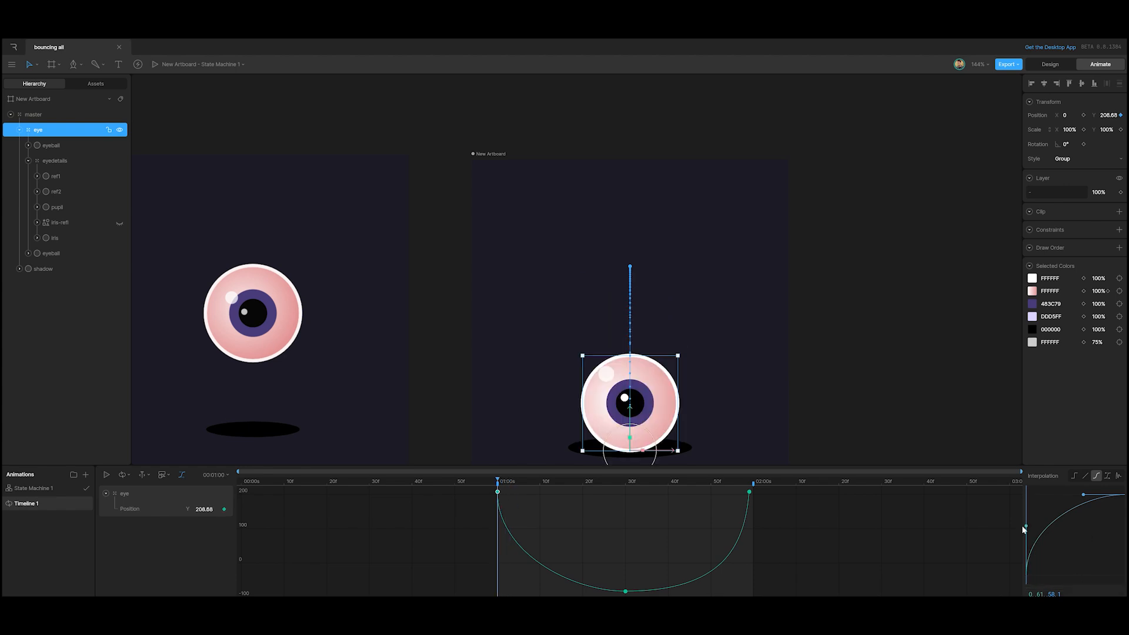
{"action": "mouse_move", "coordinate": [1027, 526]}
{"action": "left_mouse_down"}
{"action": "mouse_move", "coordinate": [1051, 527]}
{"action": "mouse_move", "coordinate": [1032, 531]}
{"action": "left_mouse_up"}
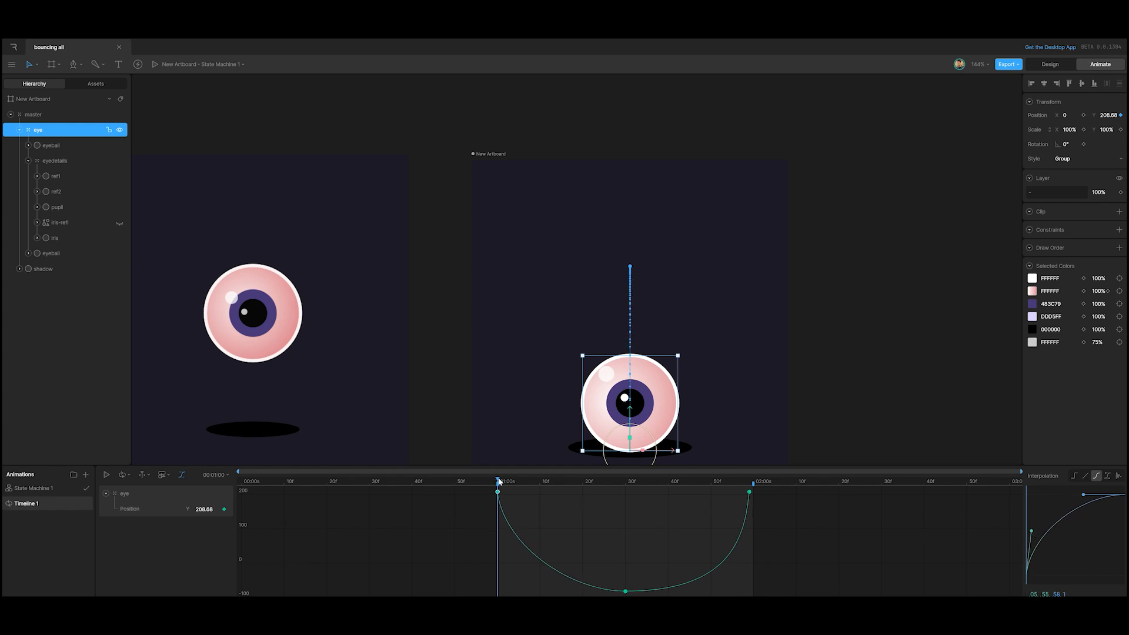
{"action": "left_click_drag", "start_coordinate": [496, 484], "coordinate": [750, 504]}
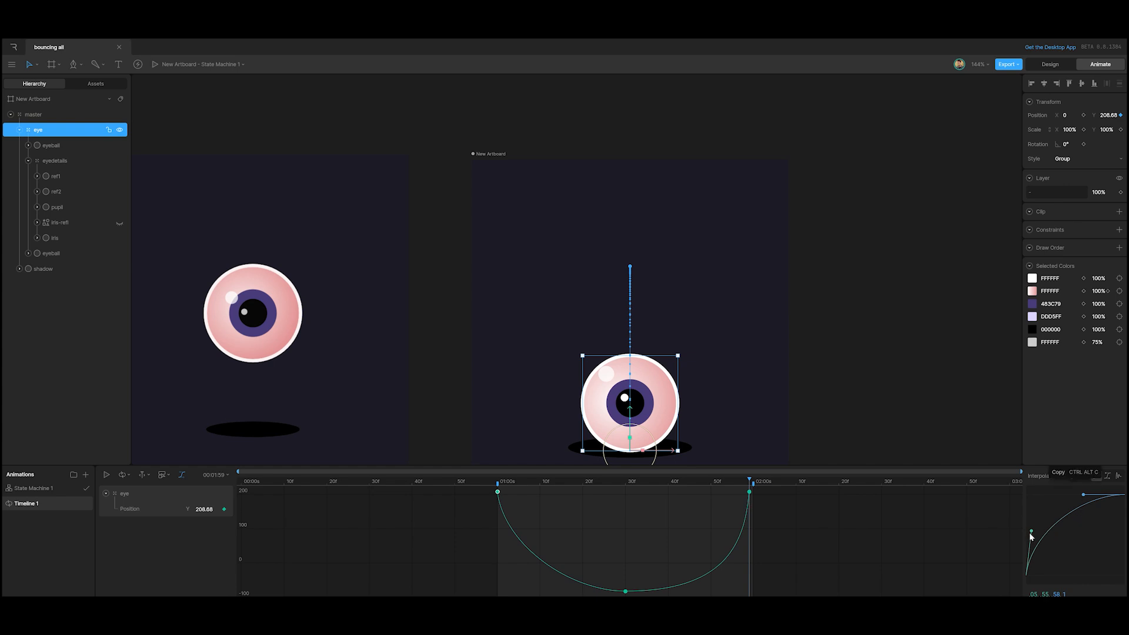
{"action": "left_click_drag", "start_coordinate": [1031, 531], "coordinate": [1032, 520]}
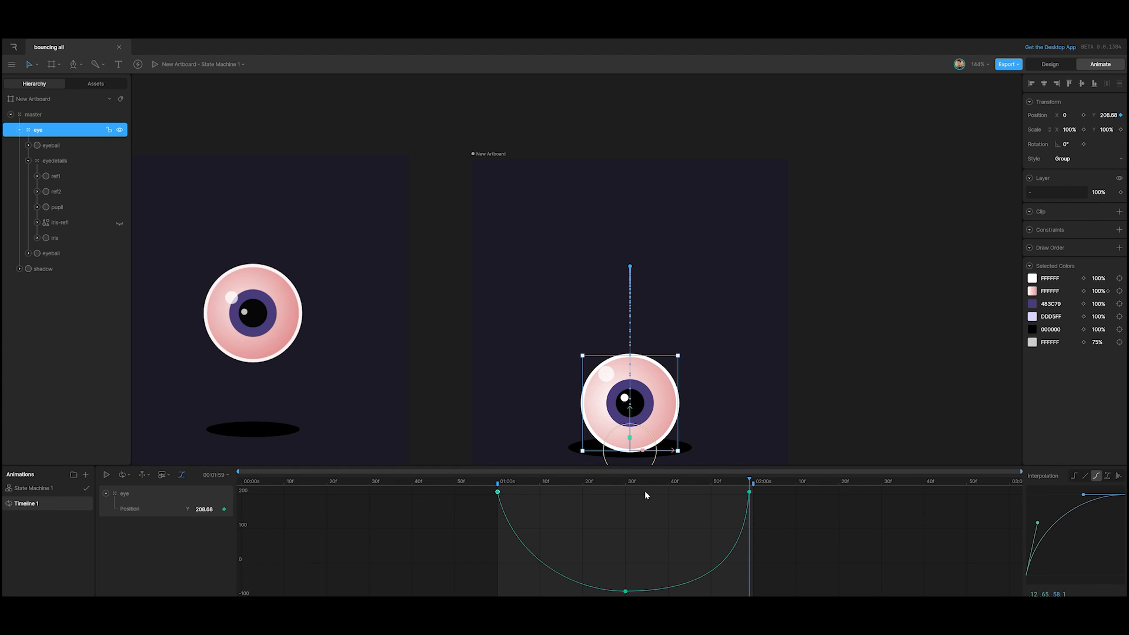
Shorten the first easing handle of the peak key slightly and preview the bounce loop.
{"action": "left_click", "coordinate": [627, 591]}
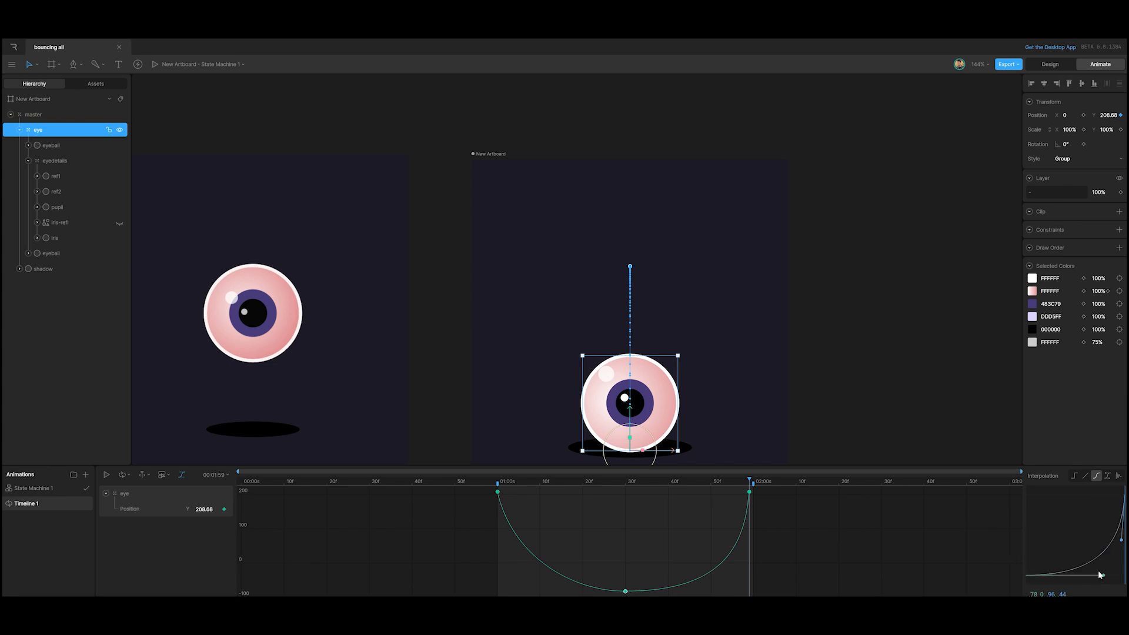
{"action": "left_click_drag", "start_coordinate": [1104, 576], "coordinate": [1093, 577]}
{"action": "key", "text": "space"}
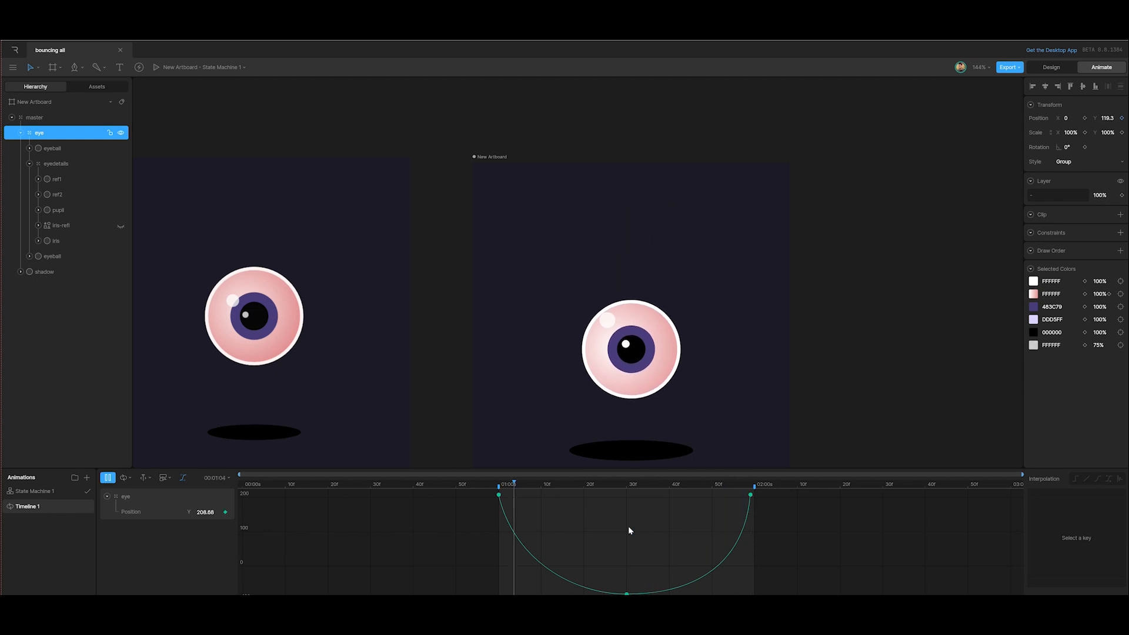
{"action": "key", "text": "space"}
{"action": "left_click_drag", "start_coordinate": [566, 482], "coordinate": [527, 498]}
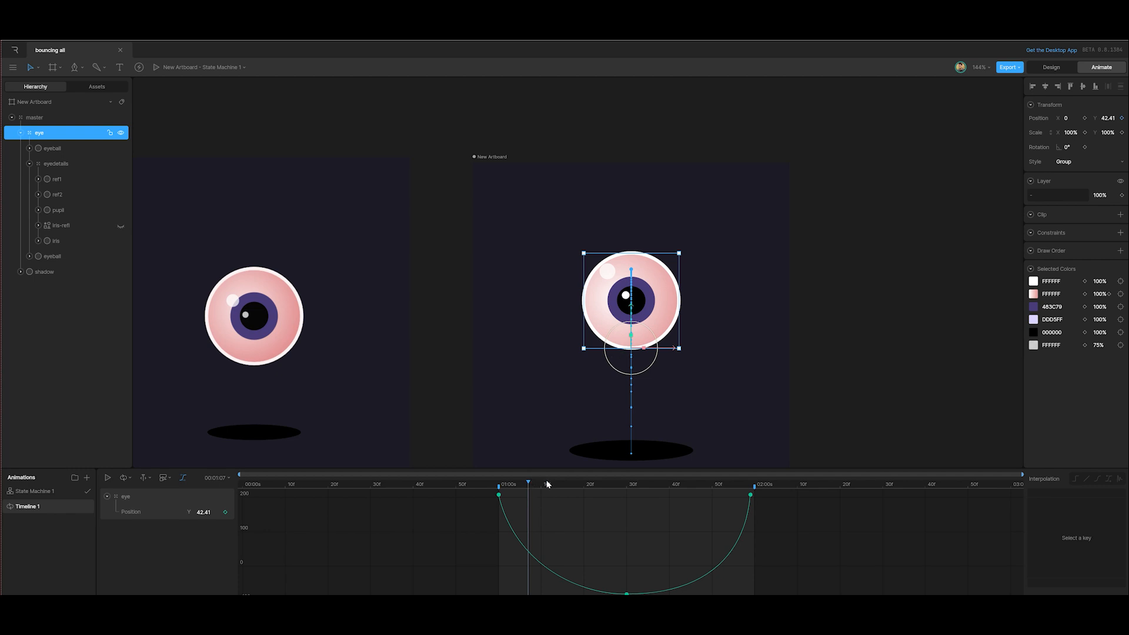
Key the eye's scale at 1:00 as a squash with X 120% and Y 80%.
{"action": "left_click_drag", "start_coordinate": [531, 482], "coordinate": [498, 493]}
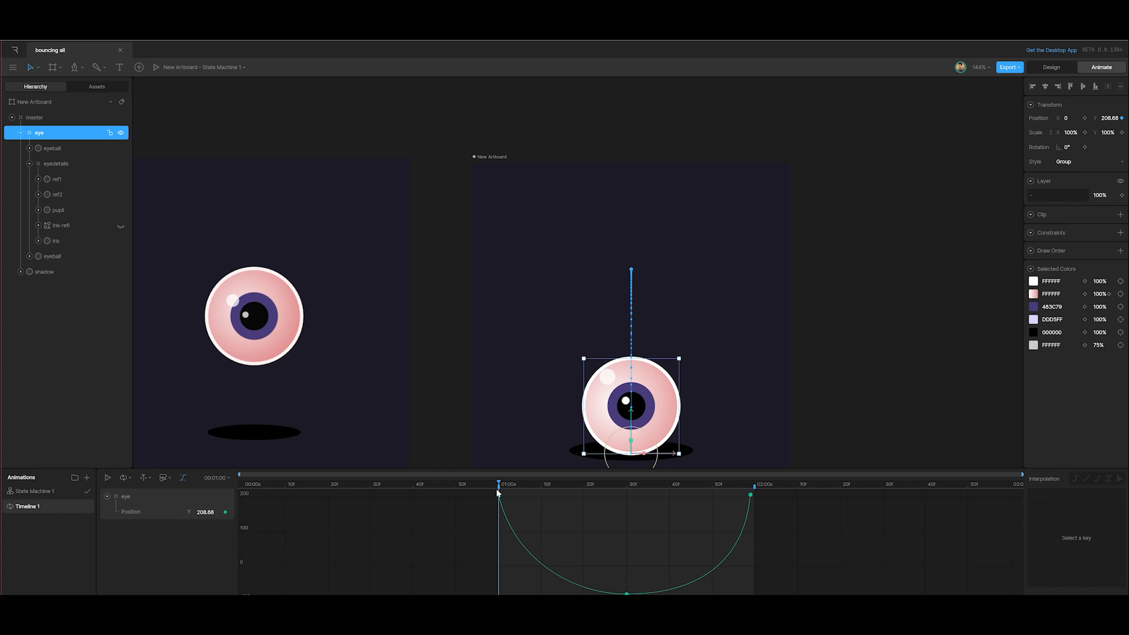
{"action": "left_click_drag", "start_coordinate": [499, 493], "coordinate": [523, 490]}
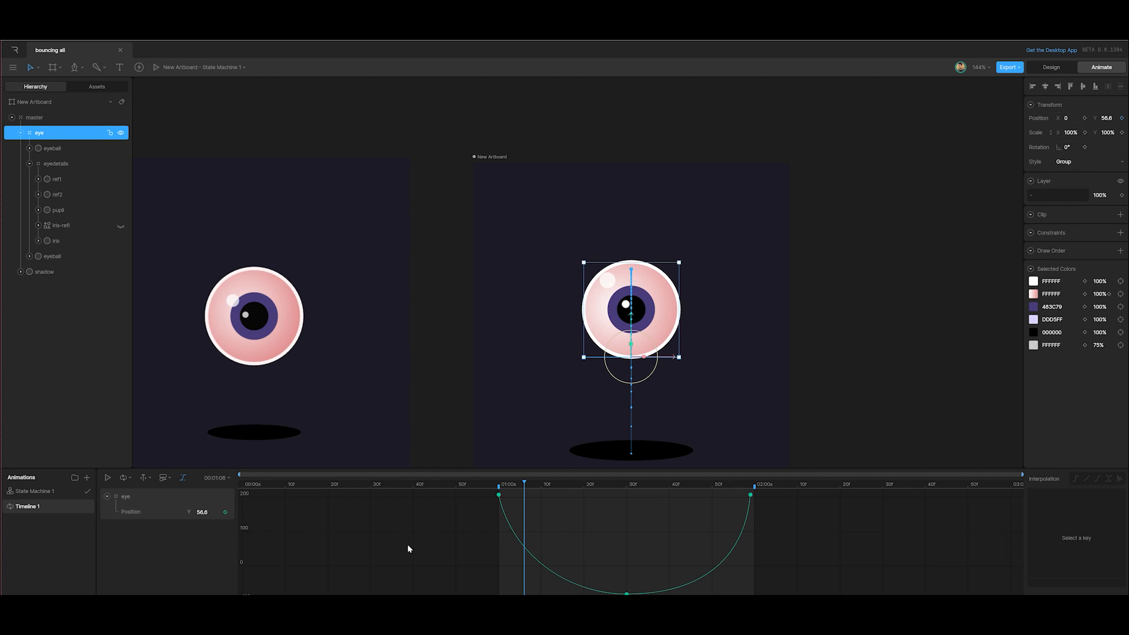
{"action": "left_click_drag", "start_coordinate": [533, 485], "coordinate": [500, 490]}
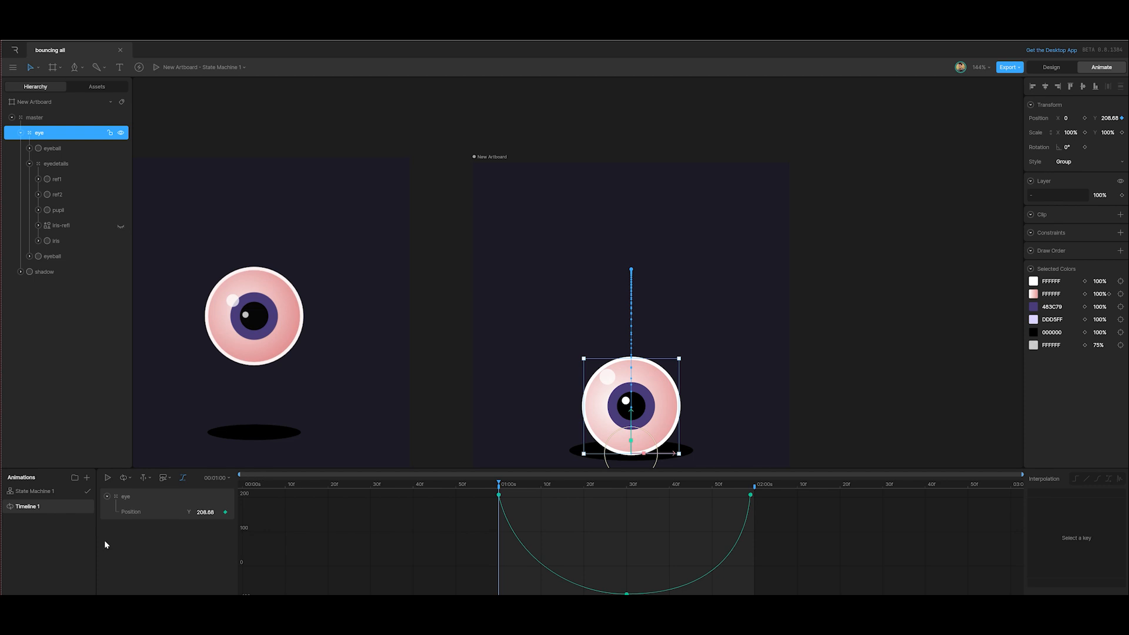
{"action": "left_click", "coordinate": [1085, 133]}
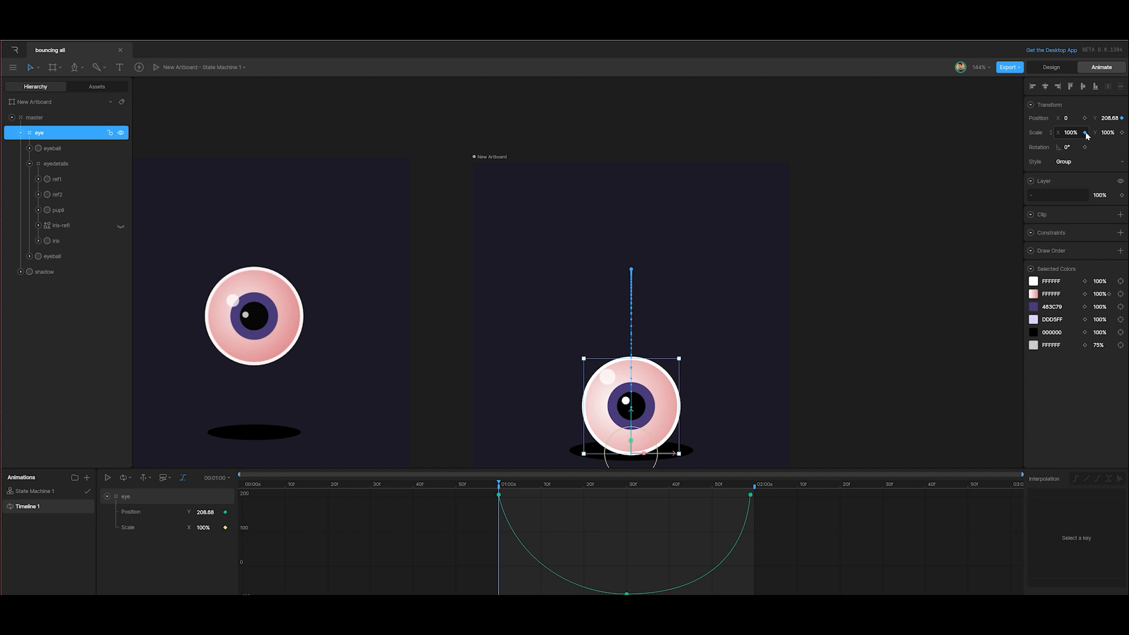
{"action": "left_click", "coordinate": [1121, 133]}
{"action": "left_click", "coordinate": [1080, 132]}
{"action": "type", "text": "120"}
{"action": "key", "text": "Return"}
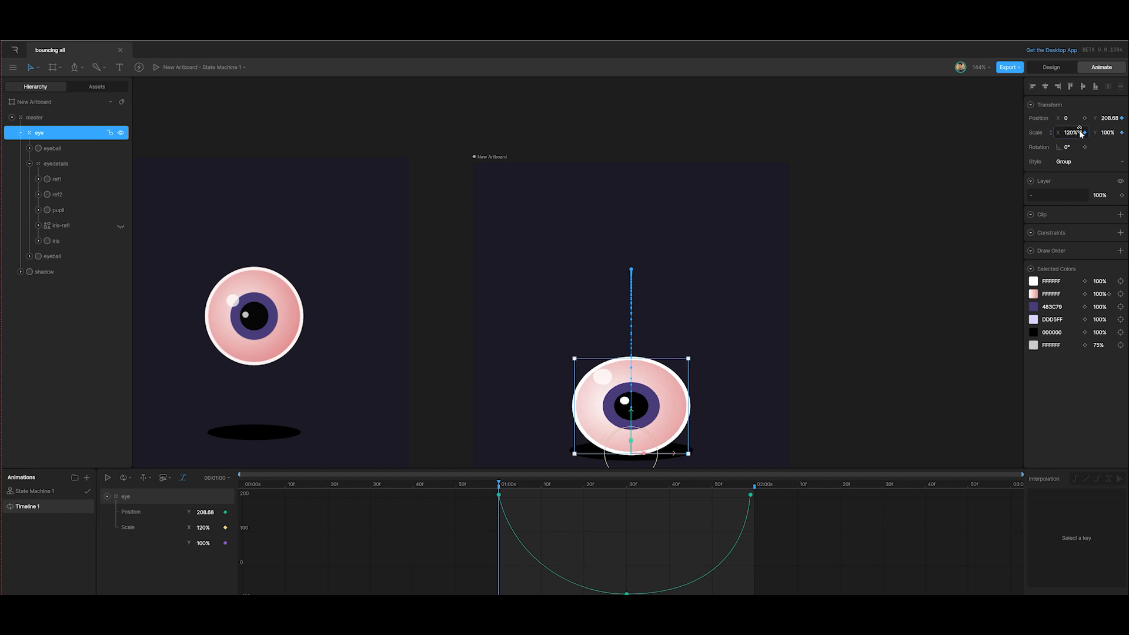
{"action": "left_click", "coordinate": [1106, 132]}
{"action": "type", "text": "80"}
{"action": "key", "text": "Return"}
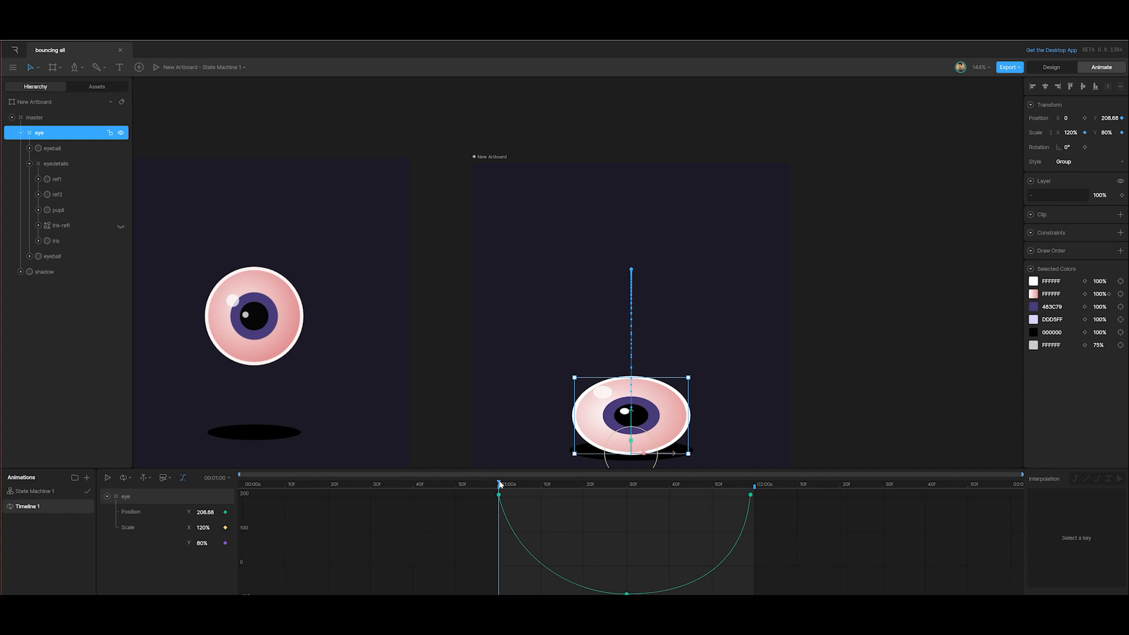
Key the eye's scale at 1:05 as a stretch with X 80% and Y 120%.
{"action": "left_click_drag", "start_coordinate": [499, 484], "coordinate": [520, 479]}
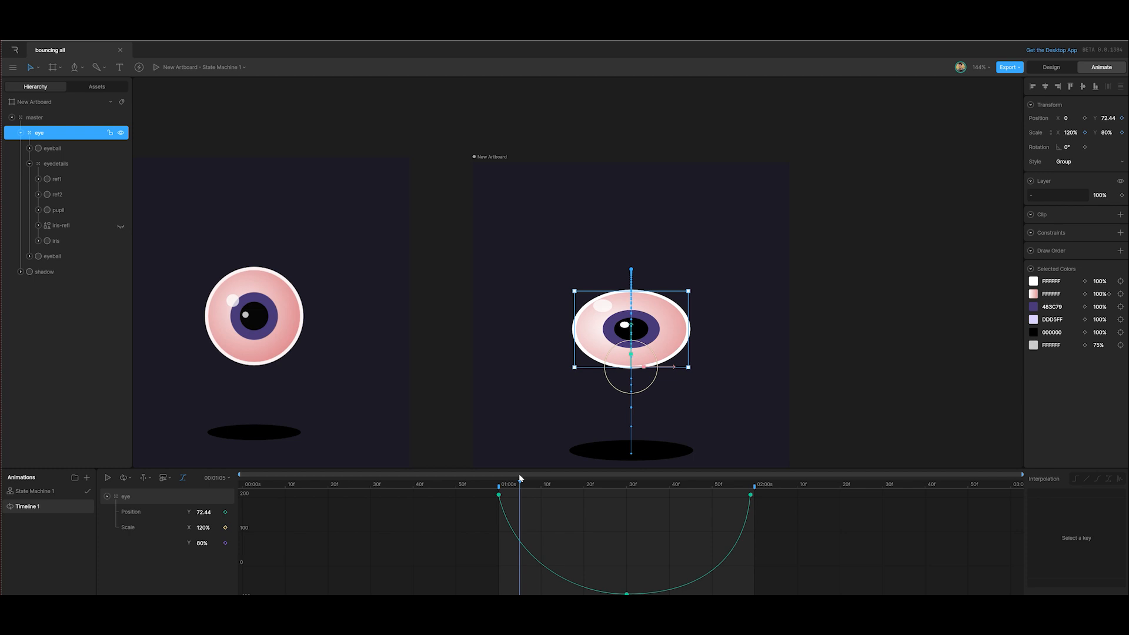
{"action": "left_click_drag", "start_coordinate": [519, 479], "coordinate": [522, 478]}
{"action": "left_click", "coordinate": [1081, 133]}
{"action": "type", "text": "80"}
{"action": "key", "text": "Return"}
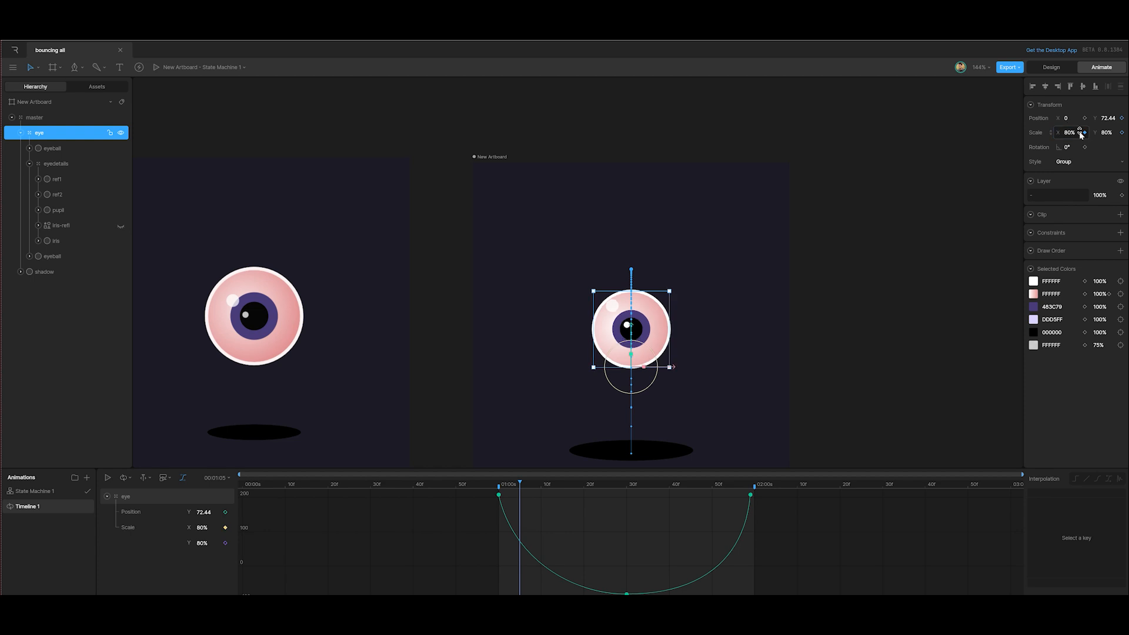
{"action": "left_click", "coordinate": [1108, 133]}
{"action": "type", "text": "120"}
{"action": "key", "text": "Return"}
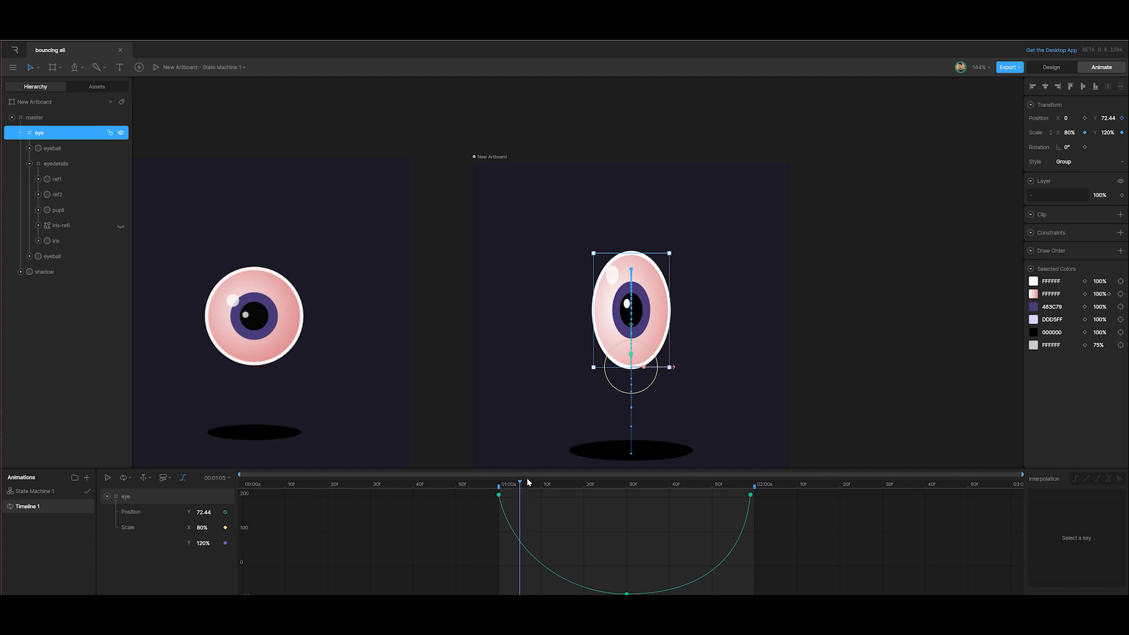
Key the eye's scale at the 1:30 peak with X and Y at 100%.
{"action": "left_click_drag", "start_coordinate": [521, 484], "coordinate": [629, 494]}
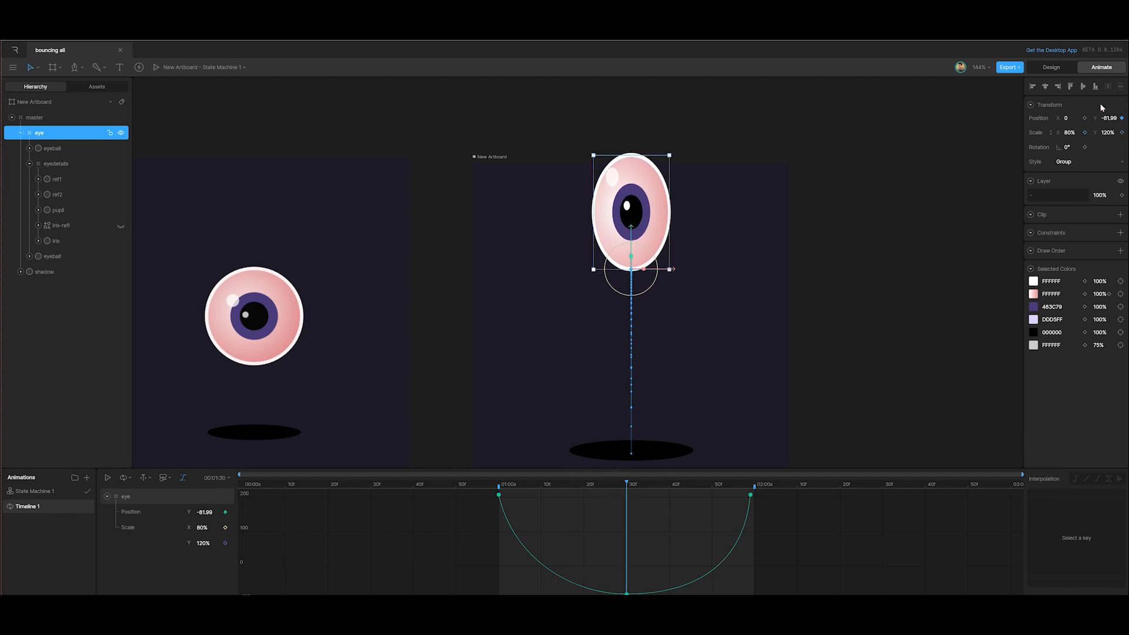
{"action": "left_click", "coordinate": [1072, 132]}
{"action": "type", "text": "100"}
{"action": "left_click", "coordinate": [1102, 133]}
{"action": "type", "text": "1"}
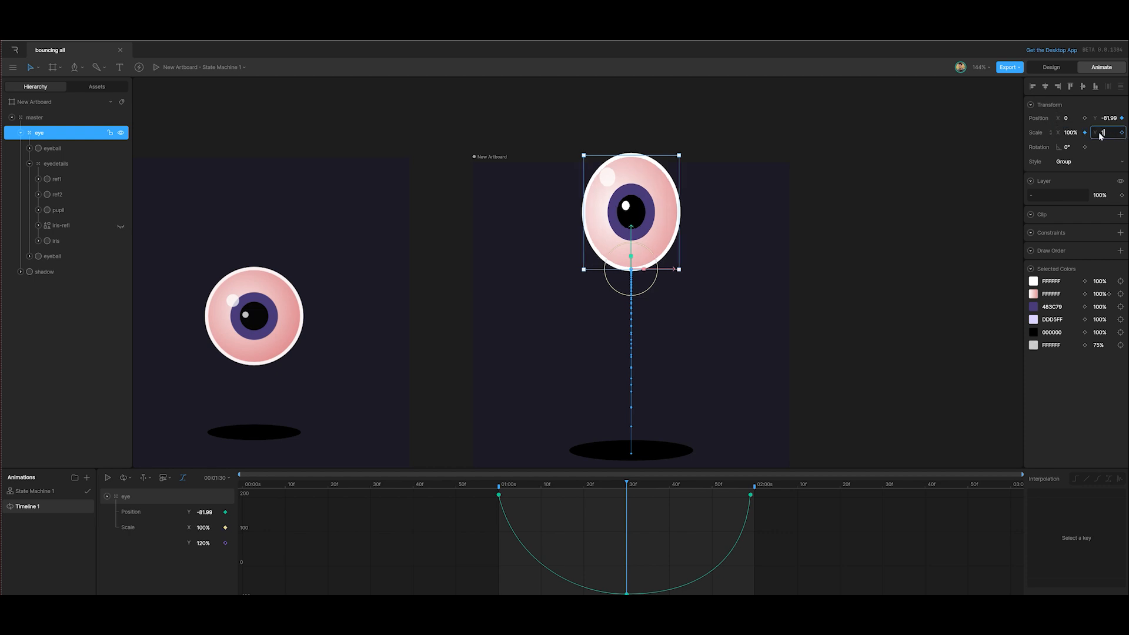
{"action": "type", "text": "00"}
{"action": "key", "text": "Return"}
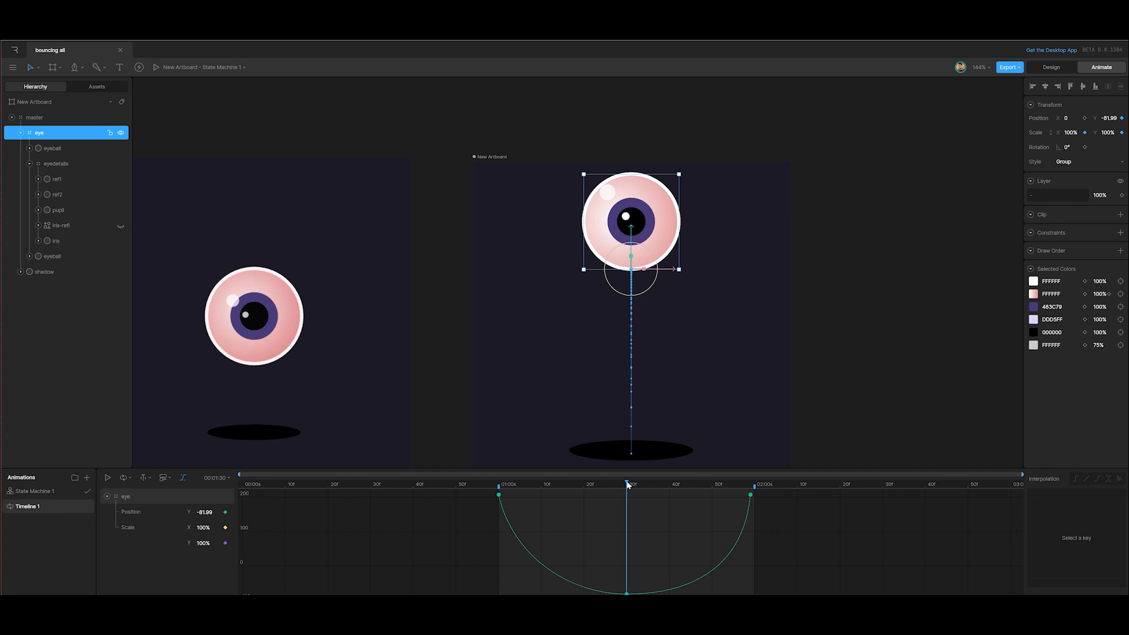
Switch the timeline from curves to keys and copy the 1:05 stretch scale keys to 1:52.
{"action": "left_click_drag", "start_coordinate": [627, 484], "coordinate": [711, 485]}
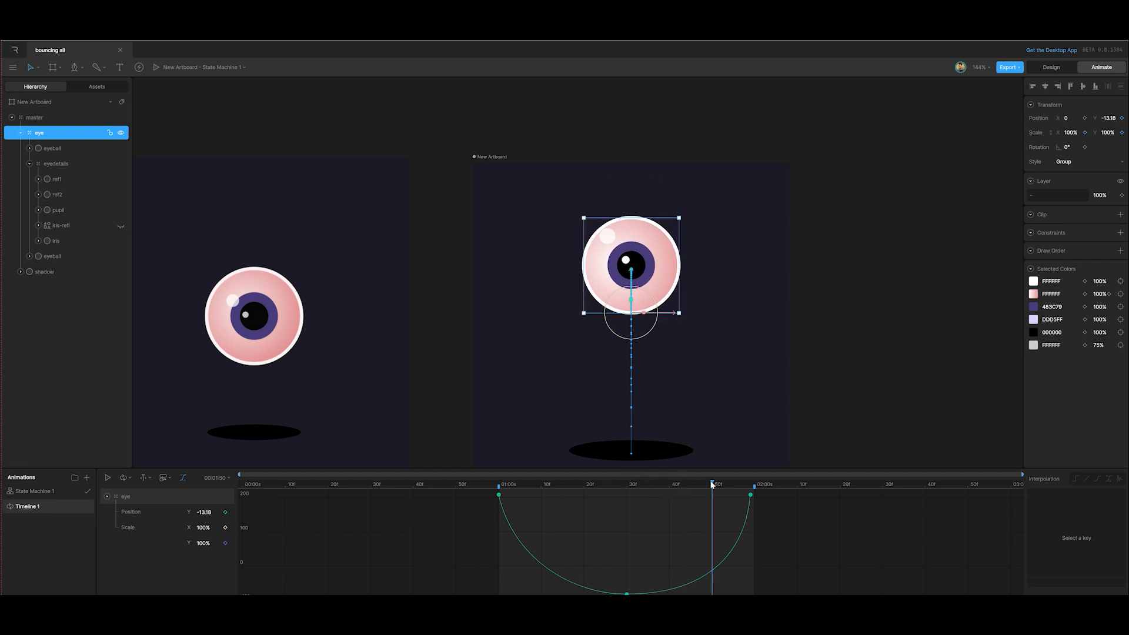
{"action": "left_click", "coordinate": [183, 479]}
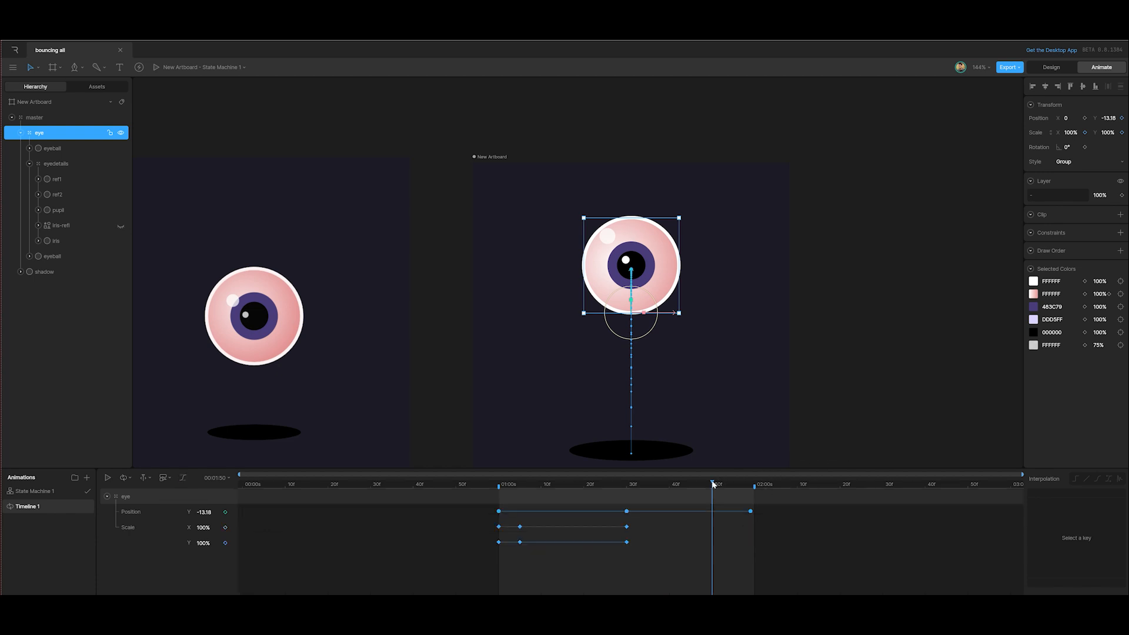
{"action": "left_click_drag", "start_coordinate": [713, 484], "coordinate": [721, 485]}
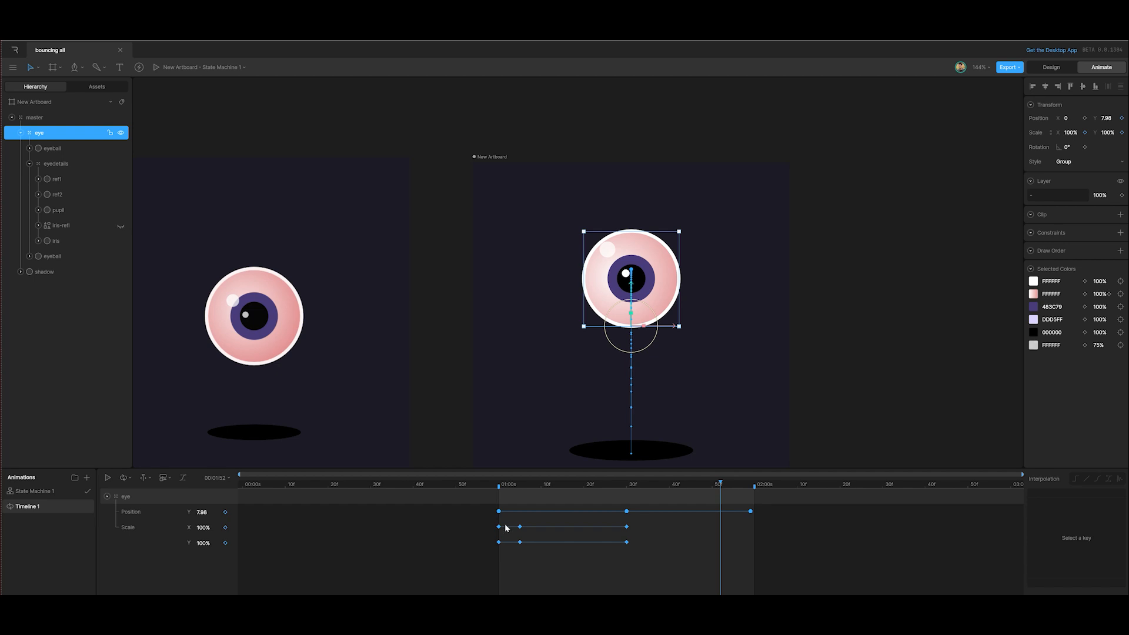
{"action": "left_click_drag", "start_coordinate": [511, 520], "coordinate": [529, 554]}
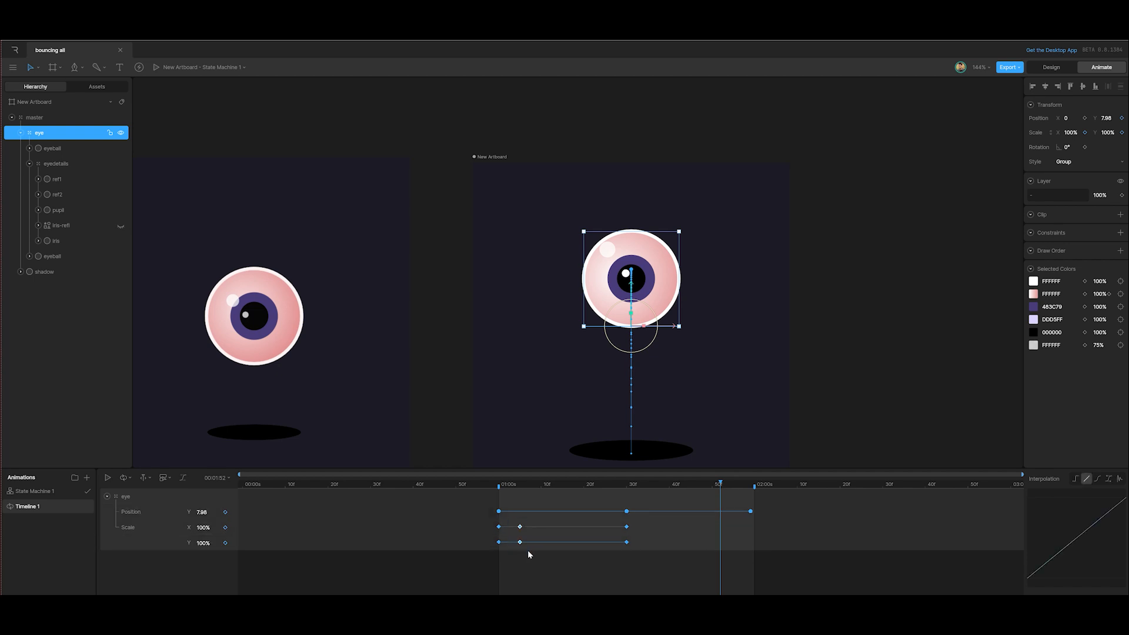
{"action": "key", "text": "ctrl+v"}
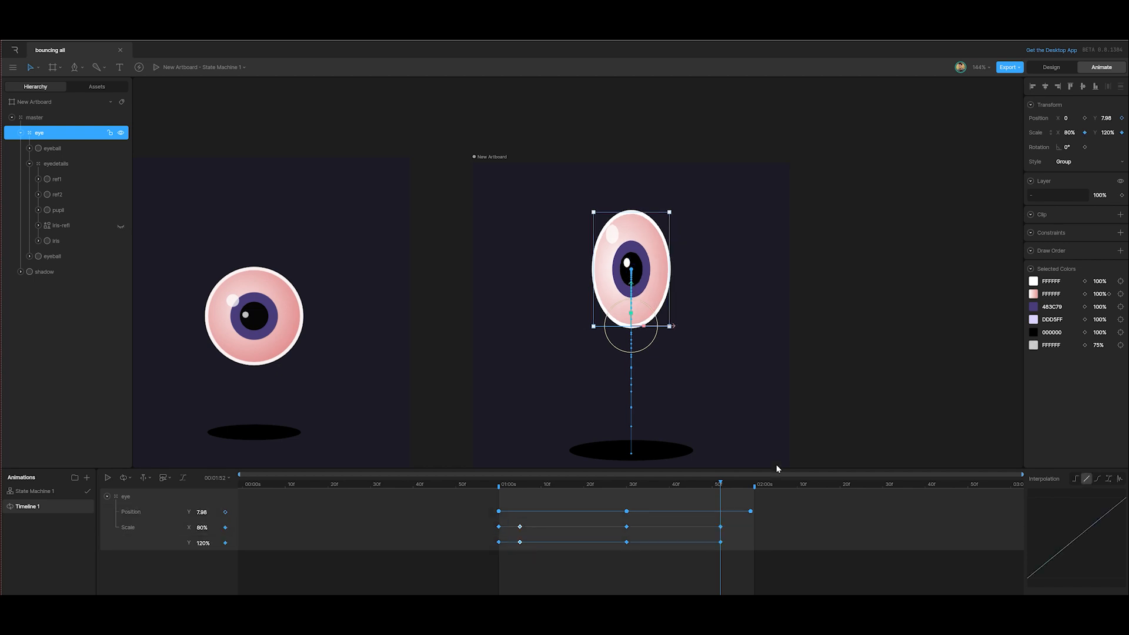
Copy the squash scale keys from 1:00 to the landing at 1:59.
{"action": "left_click_drag", "start_coordinate": [722, 484], "coordinate": [749, 490]}
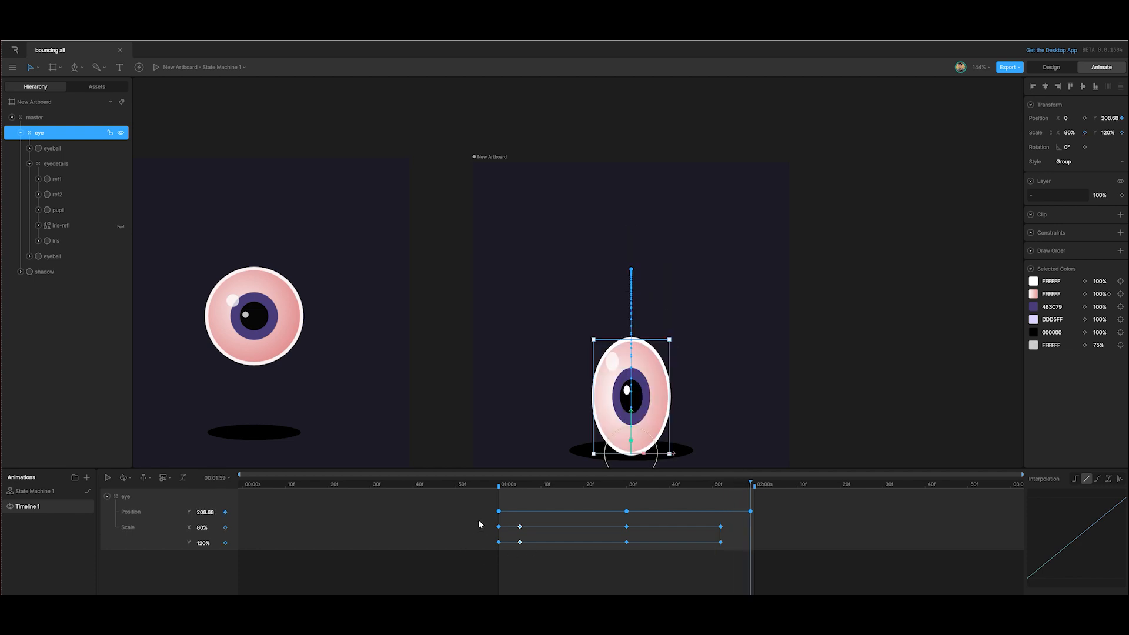
{"action": "left_click_drag", "start_coordinate": [478, 520], "coordinate": [504, 548]}
{"action": "key", "text": "ctrl+v"}
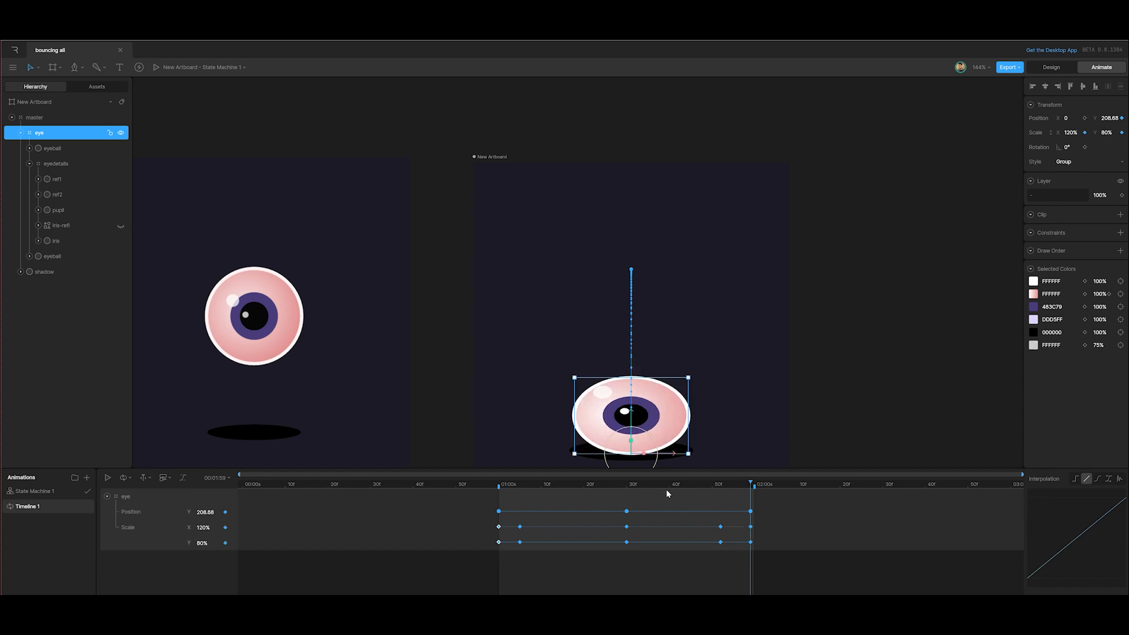
Apply cubic interpolation to all of the eye's scale keys and preview the bounce from 1:00.
{"action": "left_click_drag", "start_coordinate": [483, 564], "coordinate": [766, 524]}
{"action": "left_click", "coordinate": [1098, 478]}
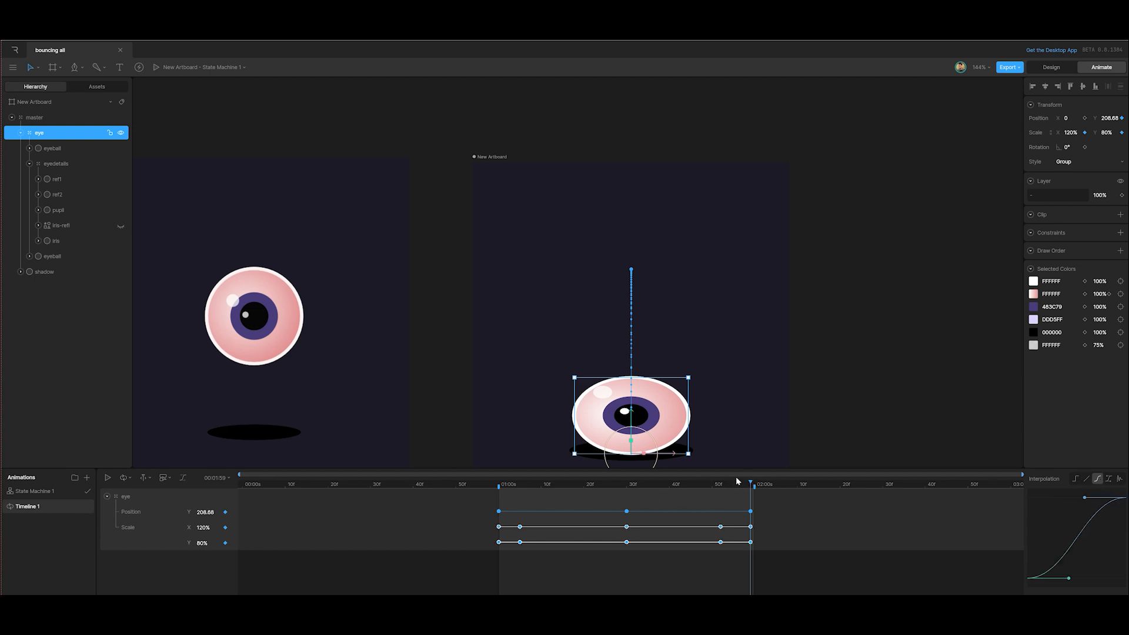
{"action": "left_click_drag", "start_coordinate": [751, 483], "coordinate": [497, 496]}
{"action": "key", "text": "space"}
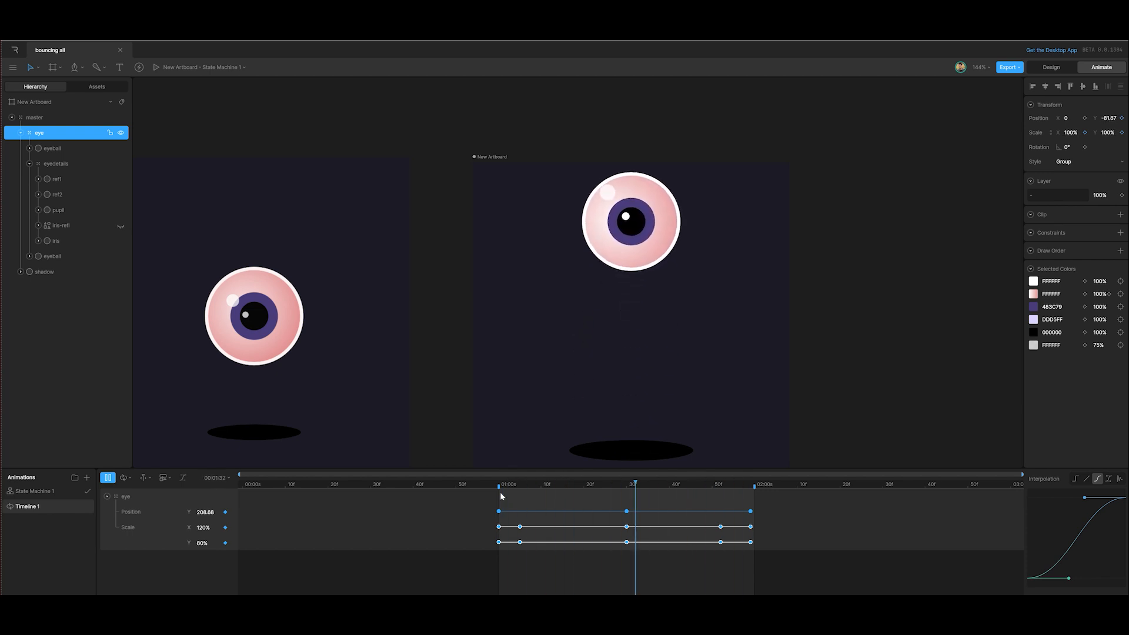
{"action": "key", "text": "space"}
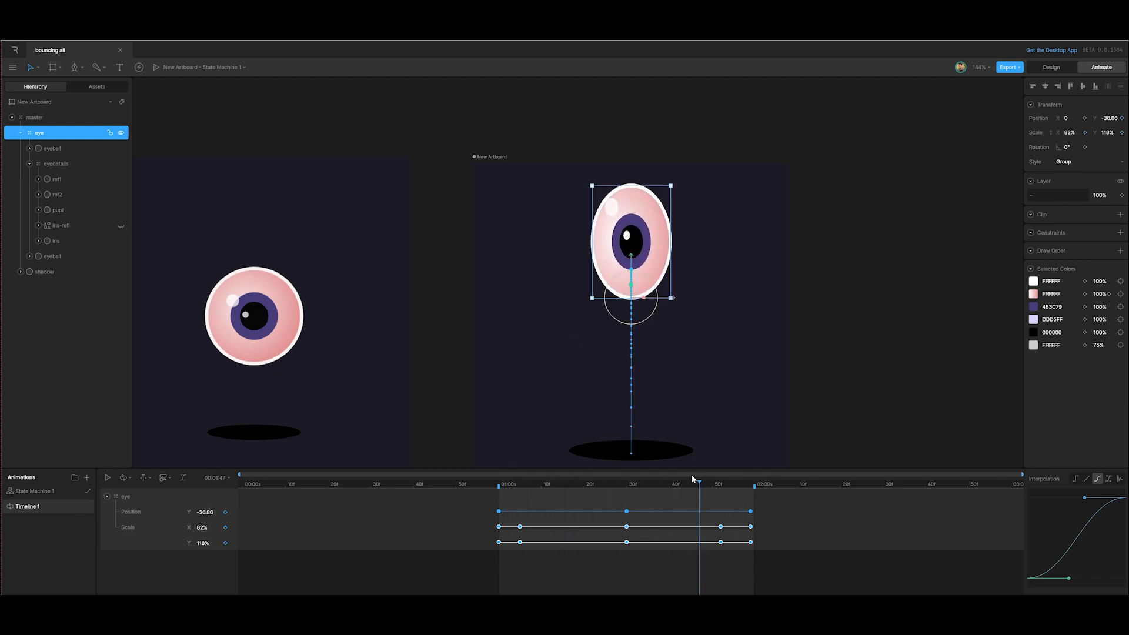
Move the 100% scale keys from 1:30 to about 1:24 and place a copy of them at about 1:38.
{"action": "left_click_drag", "start_coordinate": [700, 483], "coordinate": [628, 498]}
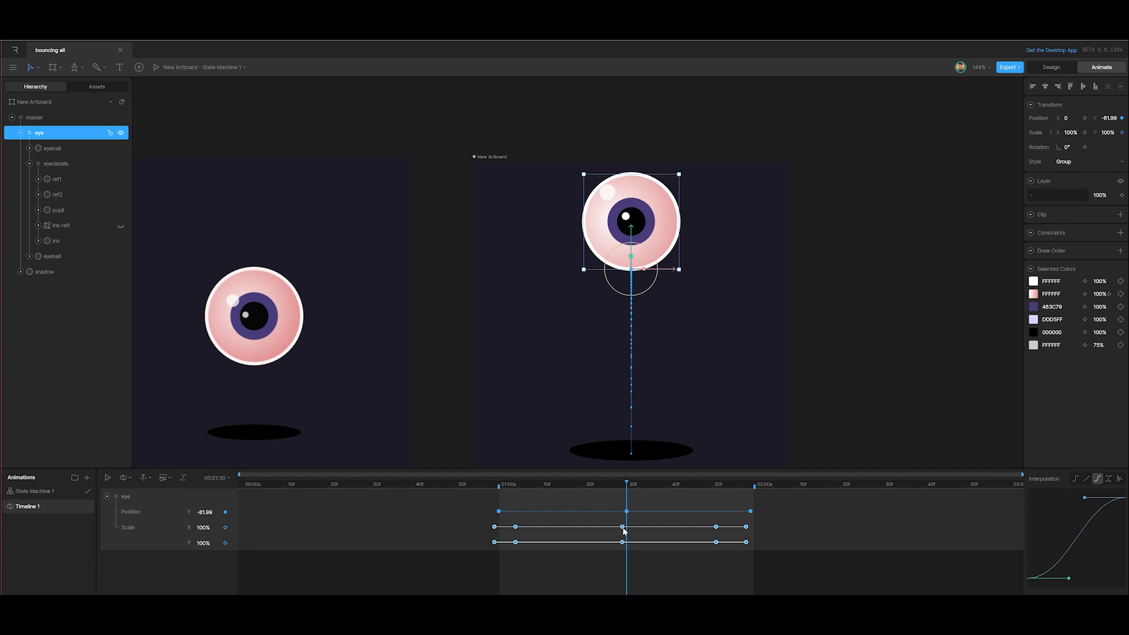
{"action": "left_click_drag", "start_coordinate": [613, 518], "coordinate": [634, 563]}
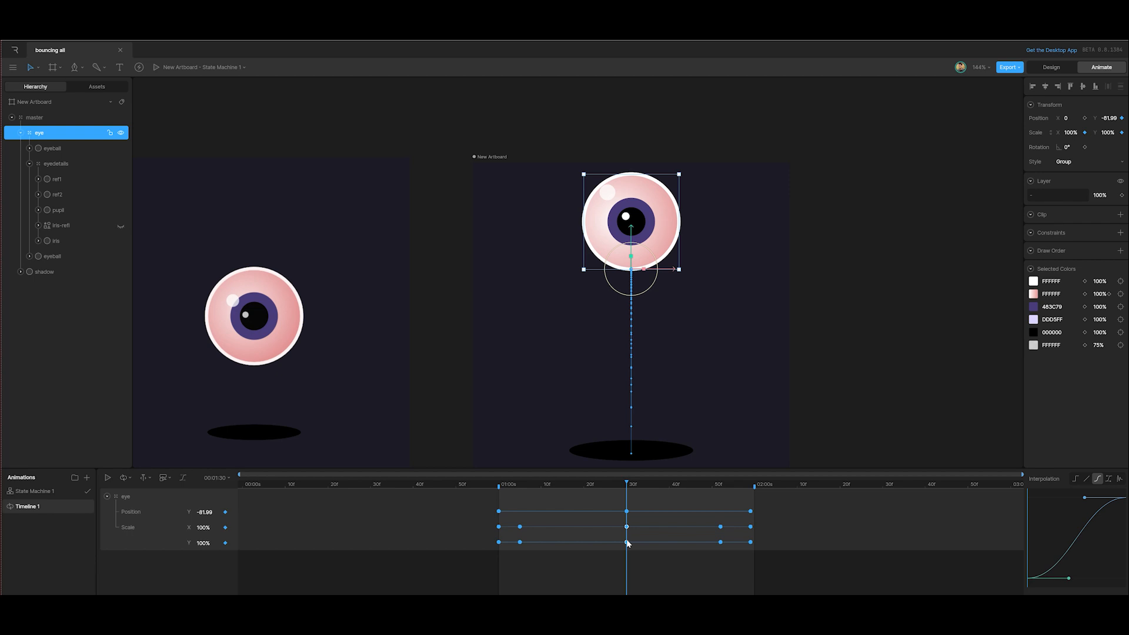
{"action": "left_click_drag", "start_coordinate": [615, 525], "coordinate": [616, 554]}
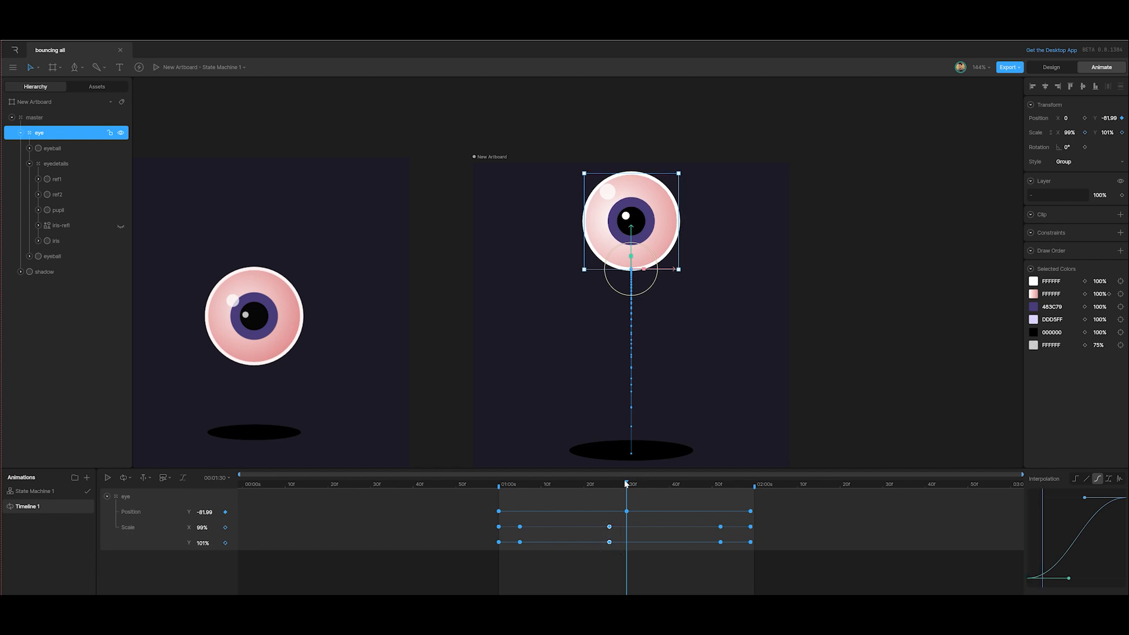
{"action": "left_click_drag", "start_coordinate": [626, 484], "coordinate": [601, 528]}
{"action": "key", "text": "ctrl+v"}
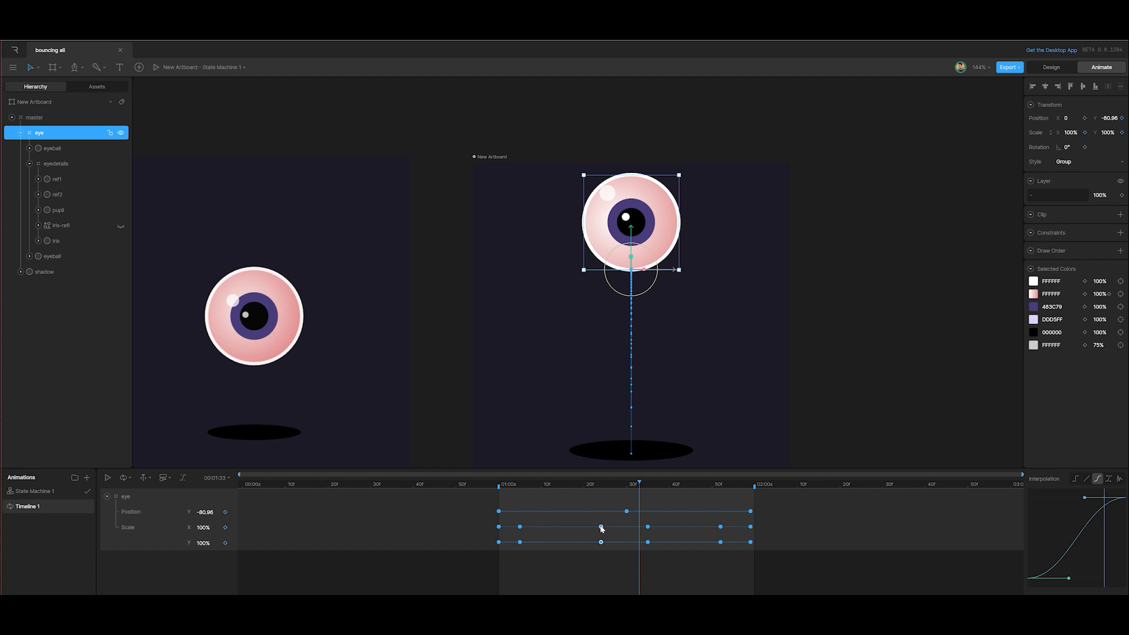
{"action": "left_click", "coordinate": [648, 527]}
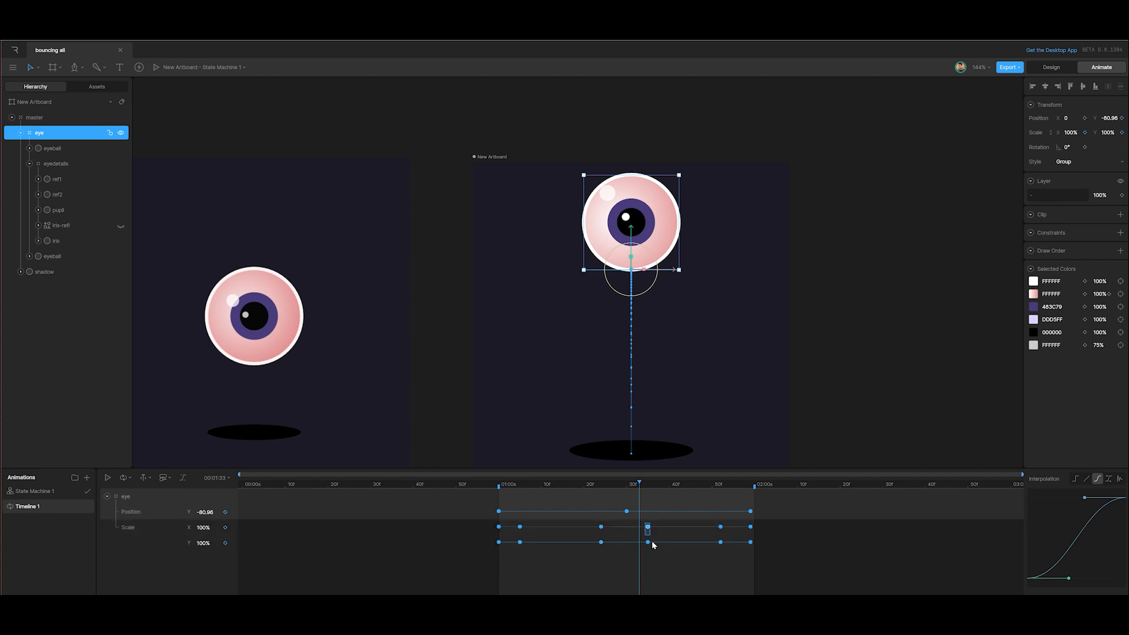
{"action": "left_click_drag", "start_coordinate": [648, 528], "coordinate": [661, 528]}
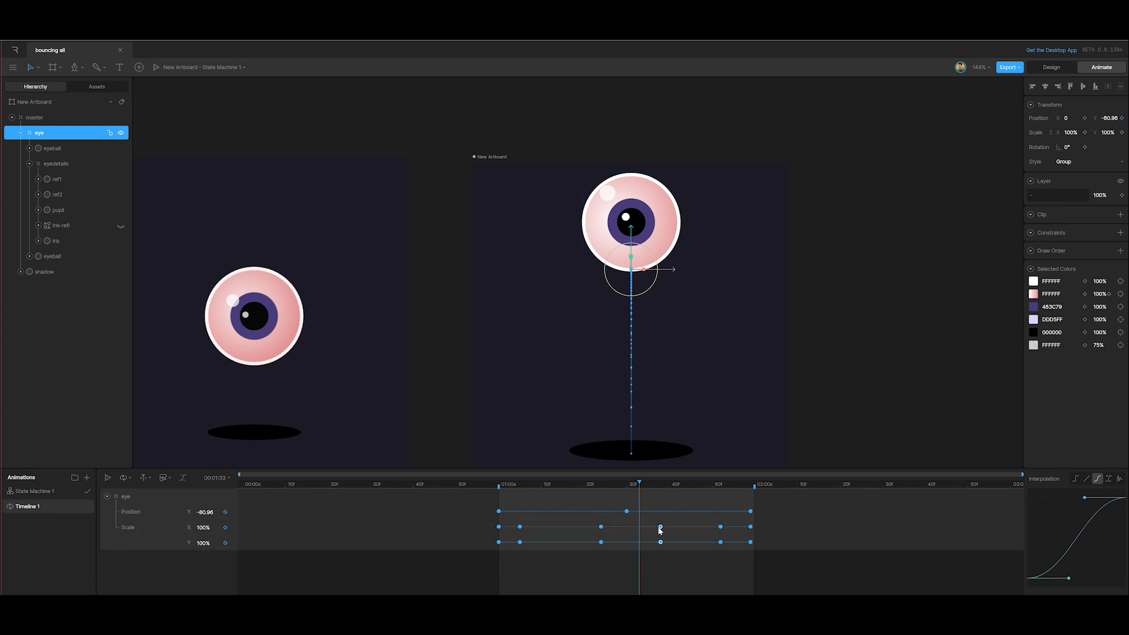
Key the eye's scale at the 1:30 peak with X 102% and Y 98%.
{"action": "left_click", "coordinate": [627, 485]}
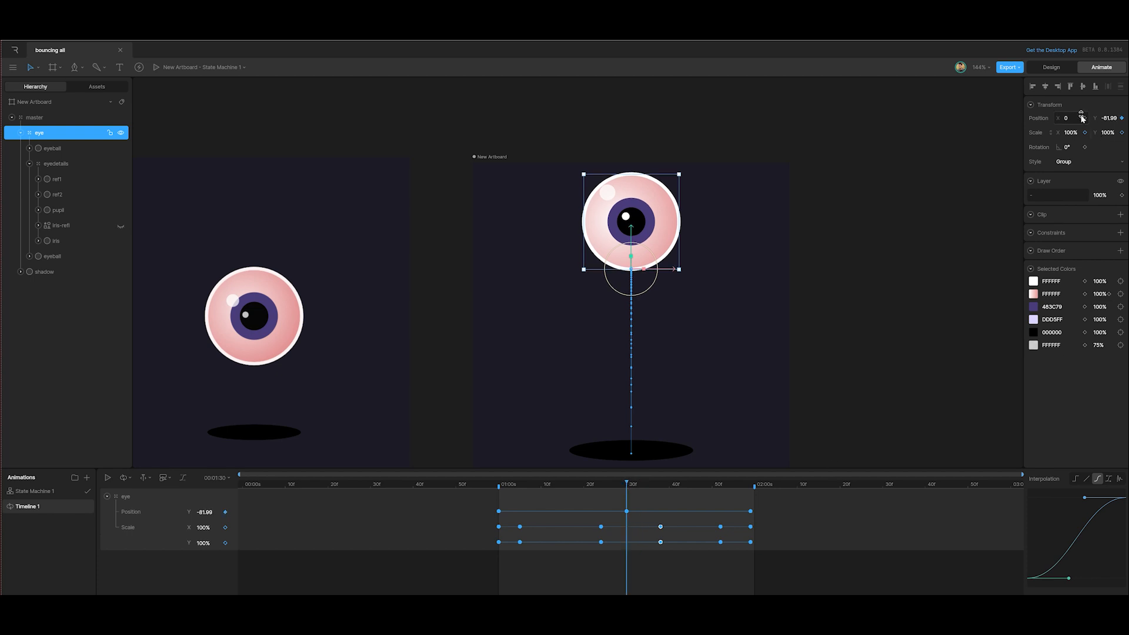
{"action": "left_click", "coordinate": [1082, 133]}
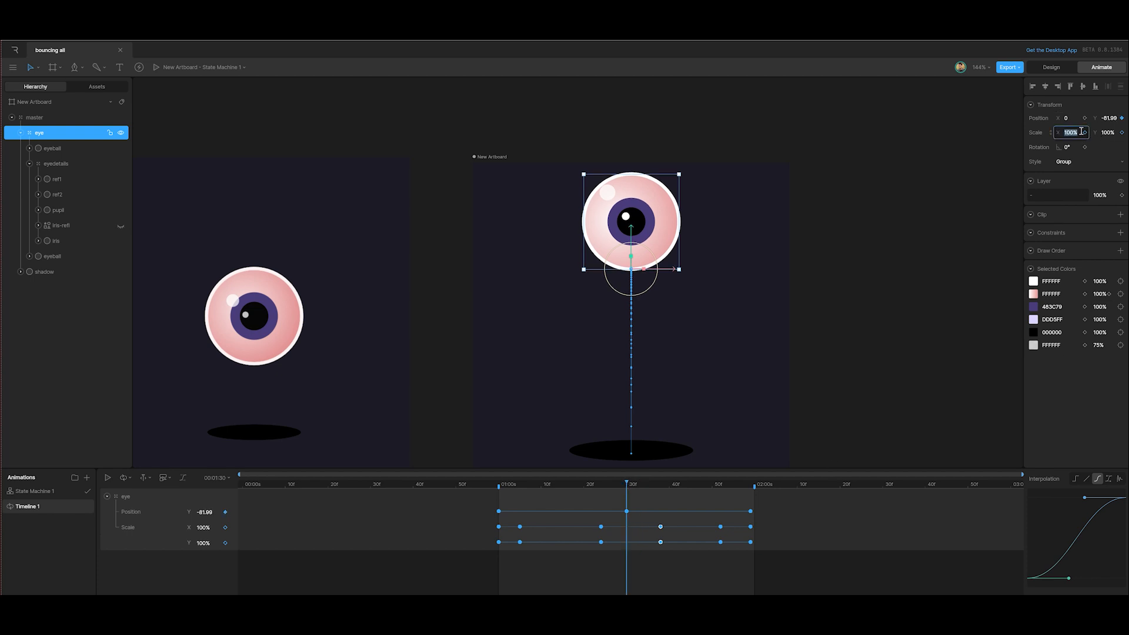
{"action": "type", "text": "102"}
{"action": "key", "text": "Return"}
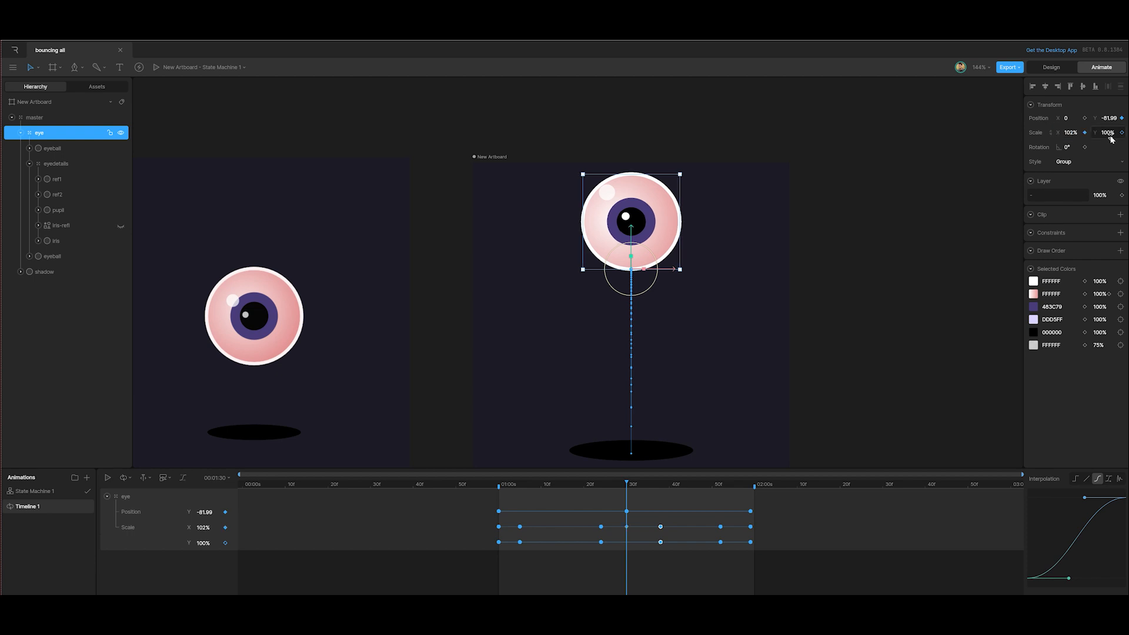
{"action": "left_click", "coordinate": [1110, 133]}
{"action": "type", "text": "09"}
{"action": "key", "text": "Return"}
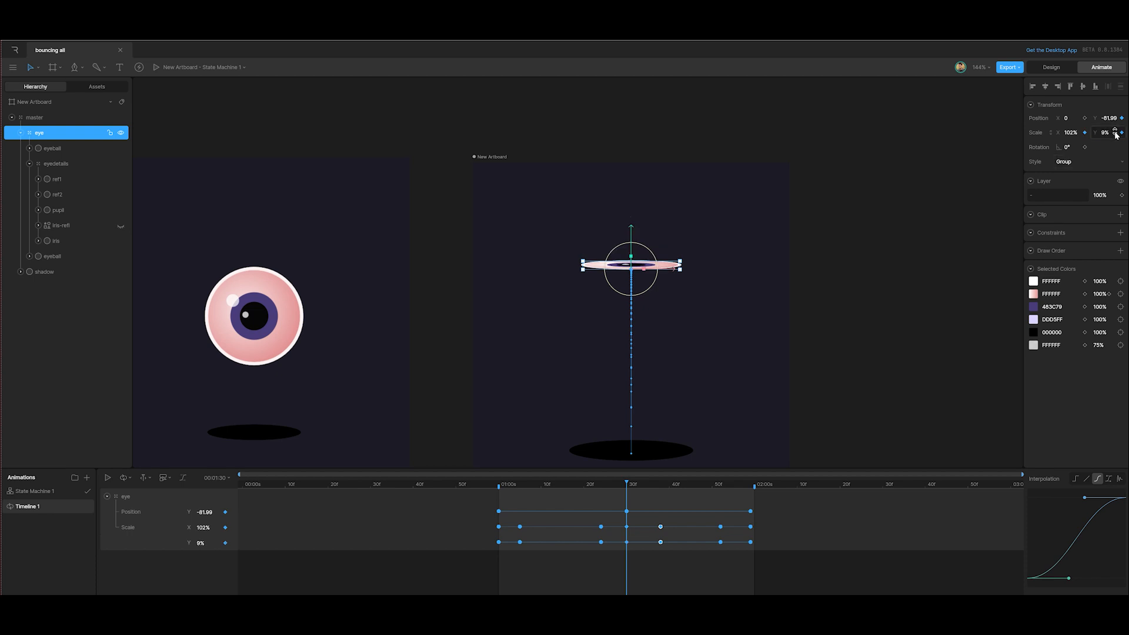
{"action": "left_click", "coordinate": [1113, 133]}
{"action": "type", "text": "98"}
{"action": "key", "text": "Return"}
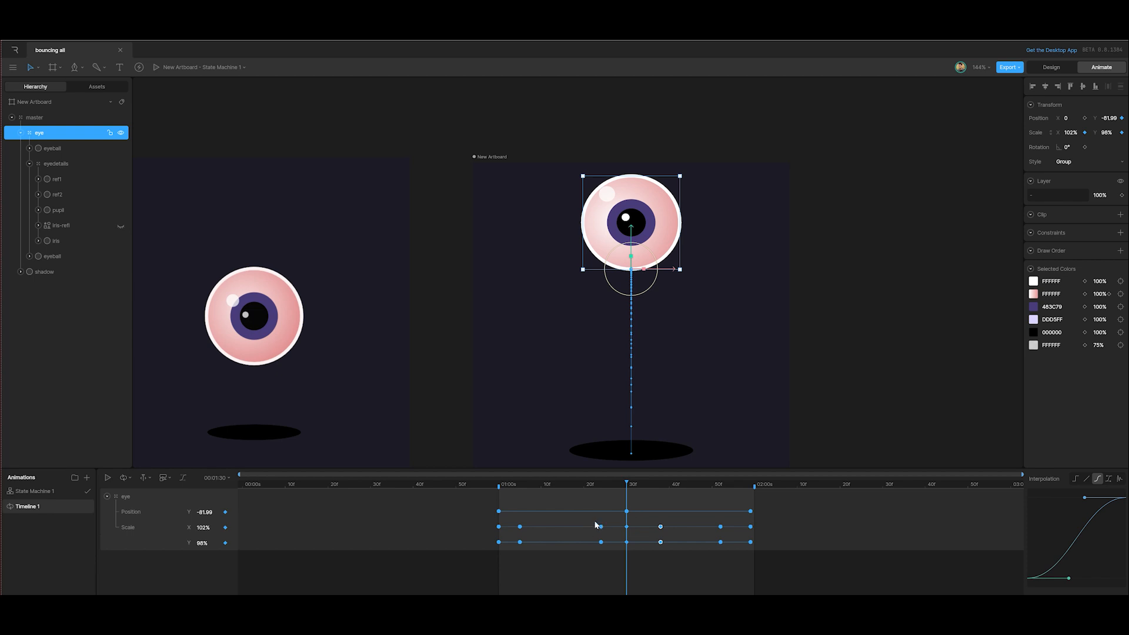
Move the 100% scale keys before the peak to about 1:22 and return the playhead to 1:00.
{"action": "left_click_drag", "start_coordinate": [595, 522], "coordinate": [594, 546]}
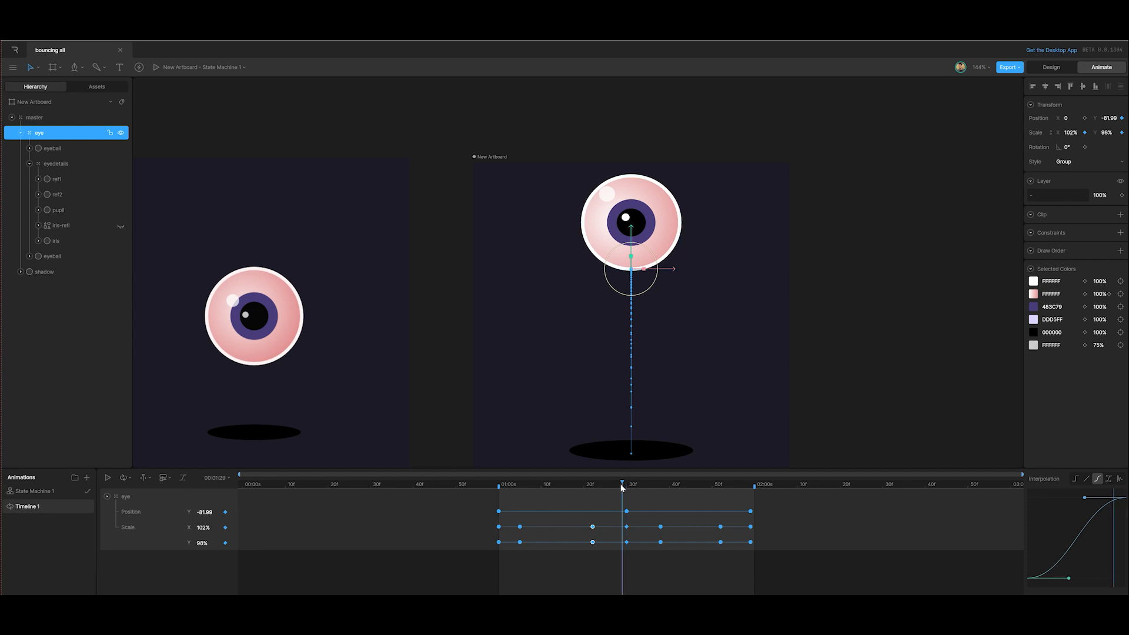
{"action": "left_click_drag", "start_coordinate": [626, 483], "coordinate": [500, 514]}
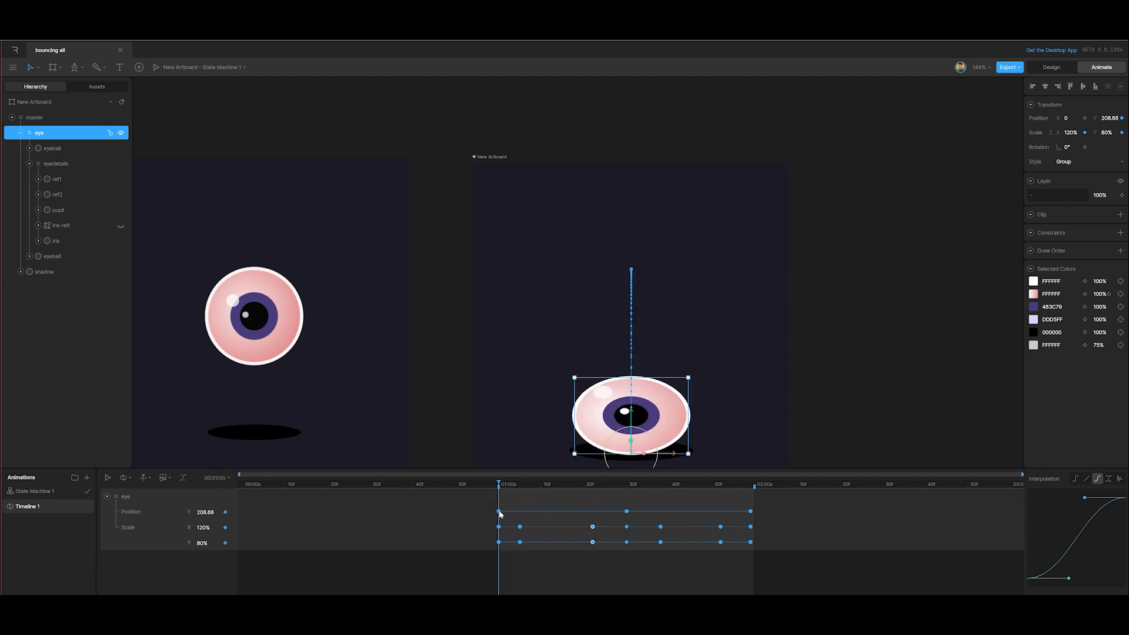
Preview the bounce from 1:00 and scrub up to the 1:30 peak to examine the squash and stretch timing.
{"action": "key", "text": "space"}
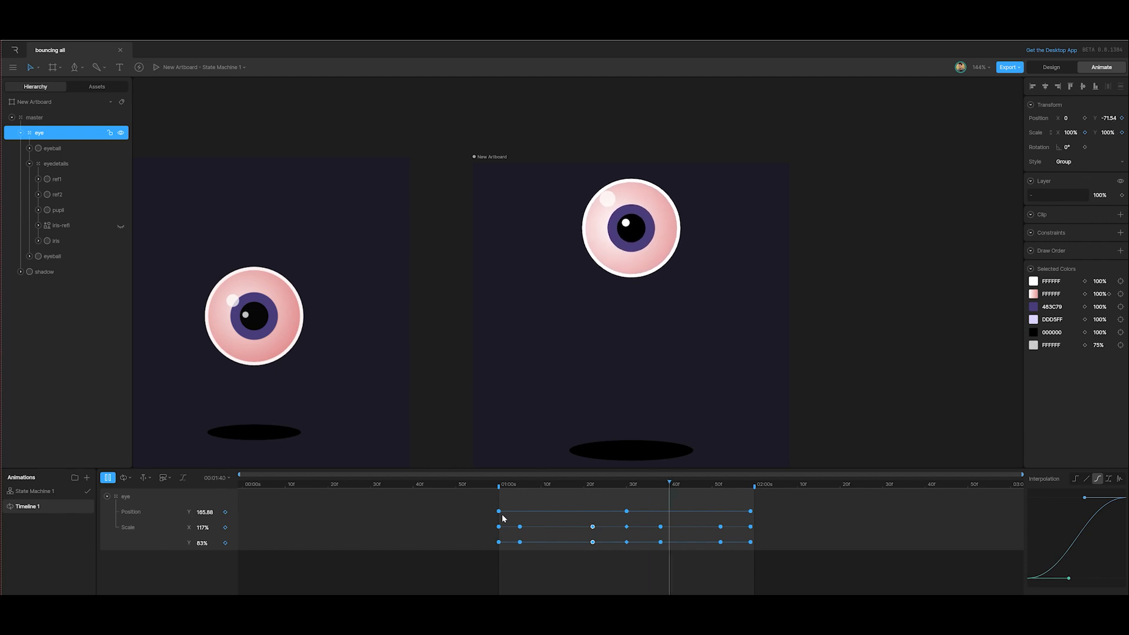
{"action": "key", "text": "space"}
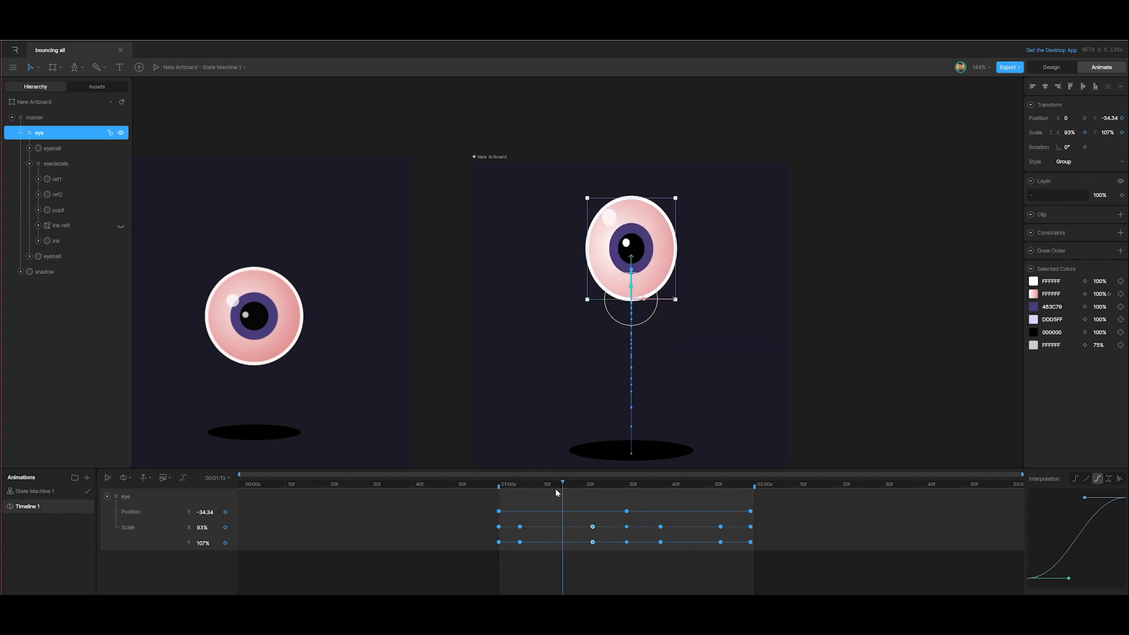
{"action": "mouse_move", "coordinate": [566, 482]}
{"action": "left_mouse_down"}
{"action": "mouse_move", "coordinate": [503, 497]}
{"action": "mouse_move", "coordinate": [574, 492]}
{"action": "left_mouse_up"}
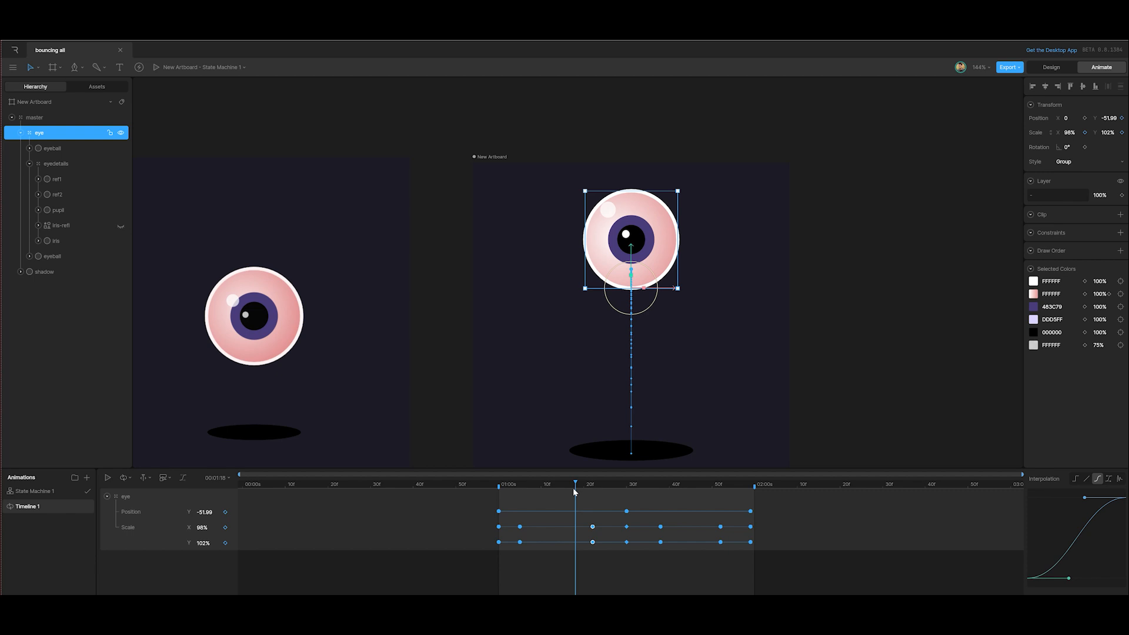
{"action": "left_click_drag", "start_coordinate": [574, 492], "coordinate": [626, 492]}
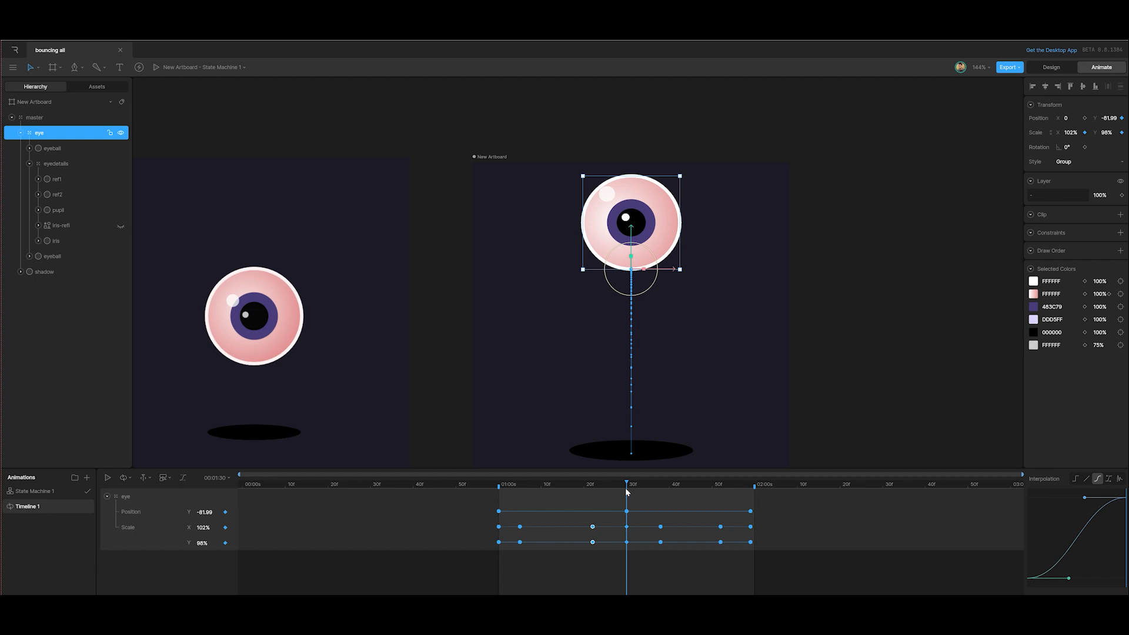
{"action": "mouse_move", "coordinate": [626, 491]}
{"action": "left_mouse_down"}
{"action": "mouse_move", "coordinate": [500, 499]}
{"action": "mouse_move", "coordinate": [499, 521]}
{"action": "mouse_move", "coordinate": [628, 496]}
{"action": "mouse_move", "coordinate": [492, 524]}
{"action": "mouse_move", "coordinate": [627, 479]}
{"action": "left_mouse_up"}
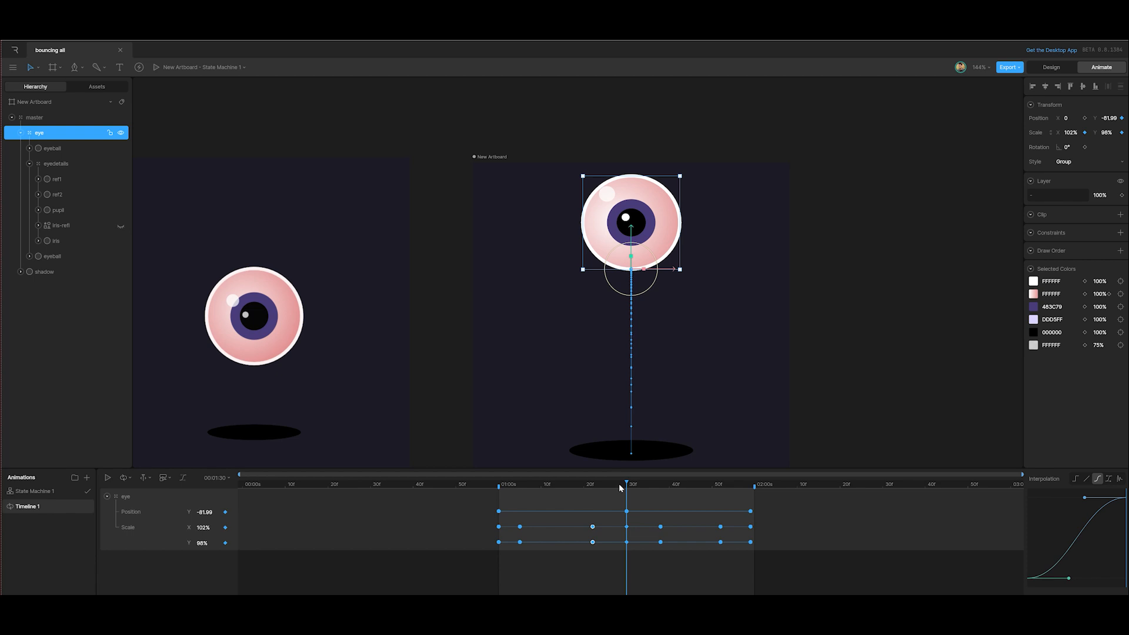
{"action": "left_click_drag", "start_coordinate": [626, 484], "coordinate": [498, 517]}
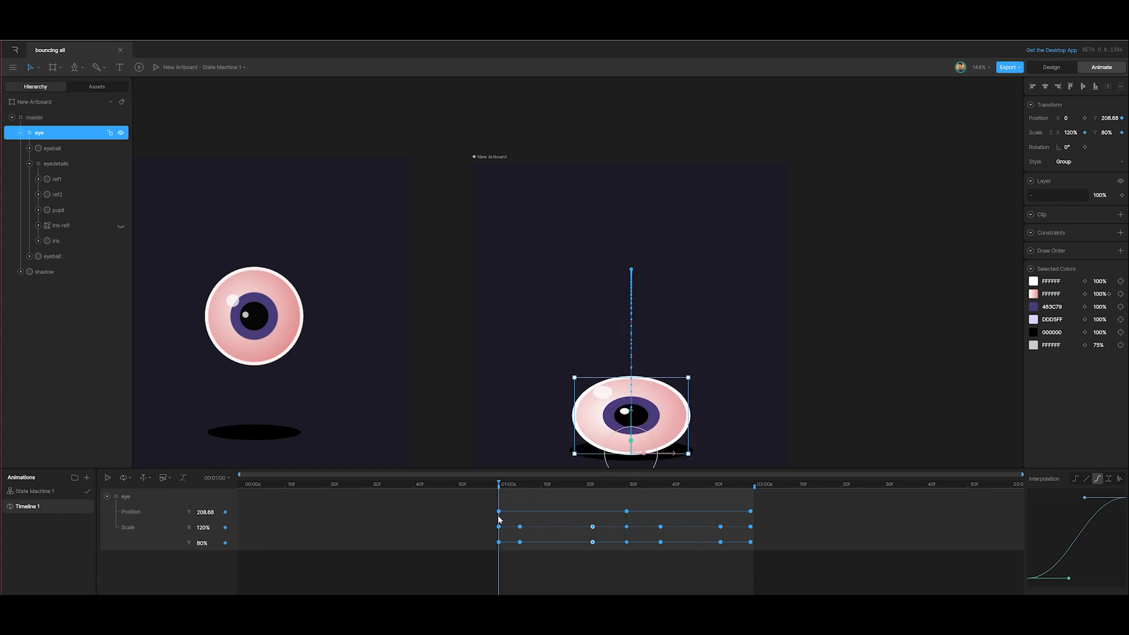
{"action": "key", "text": "space"}
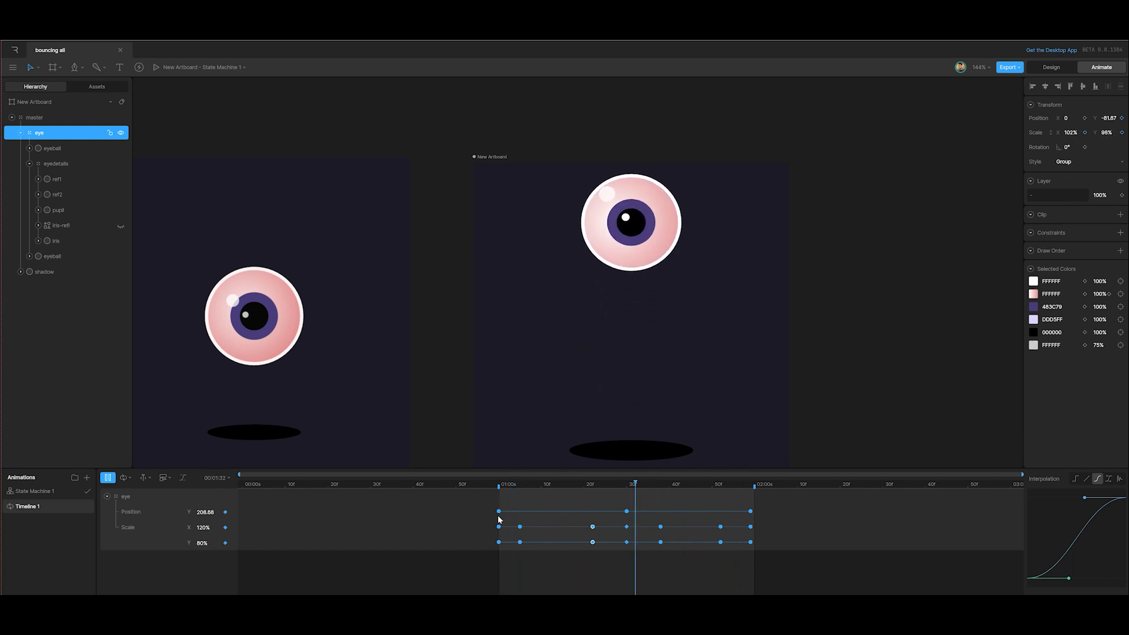
{"action": "key", "text": "space"}
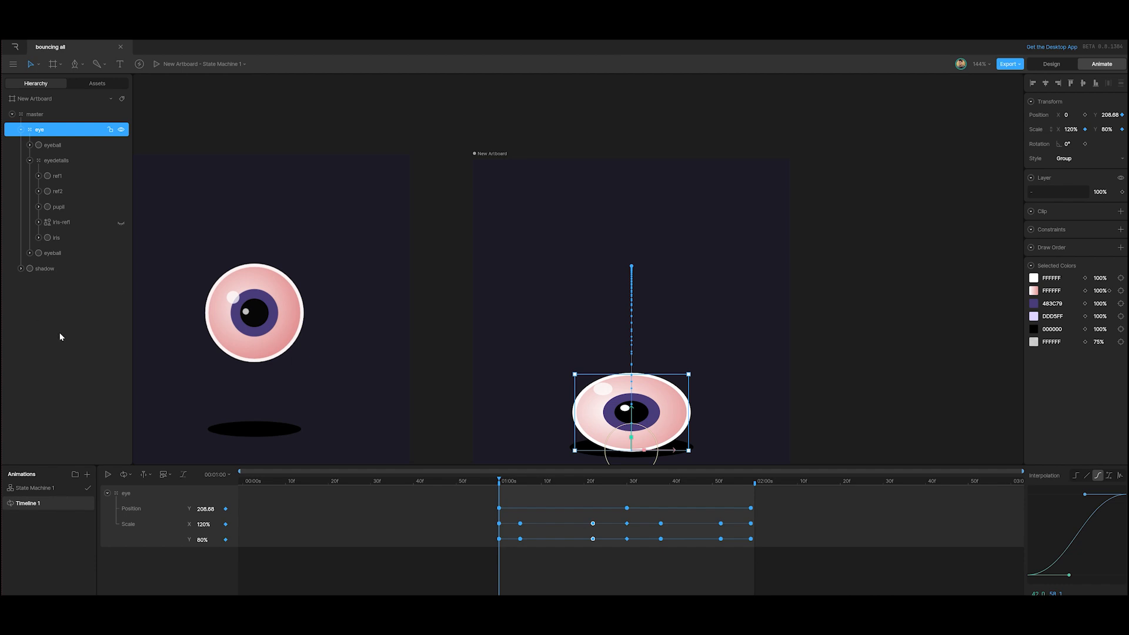
Key the eyedetails group's position at 1:00 with the details lowered to a Y of about -23.
{"action": "left_click", "coordinate": [57, 163]}
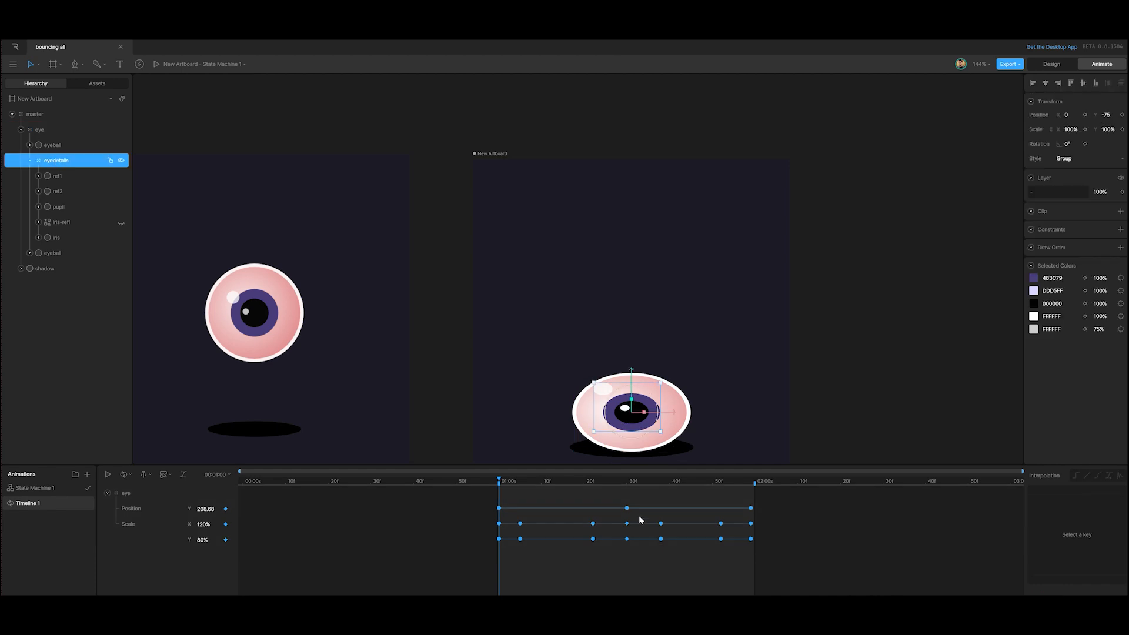
{"action": "left_click", "coordinate": [1122, 115]}
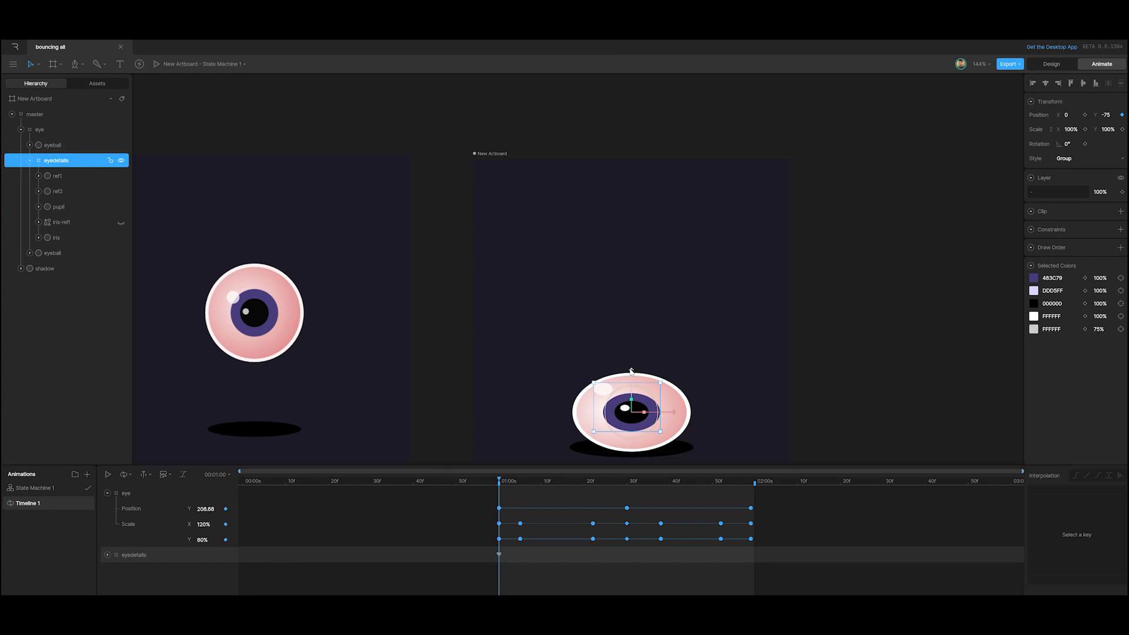
{"action": "left_click_drag", "start_coordinate": [631, 371], "coordinate": [633, 397]}
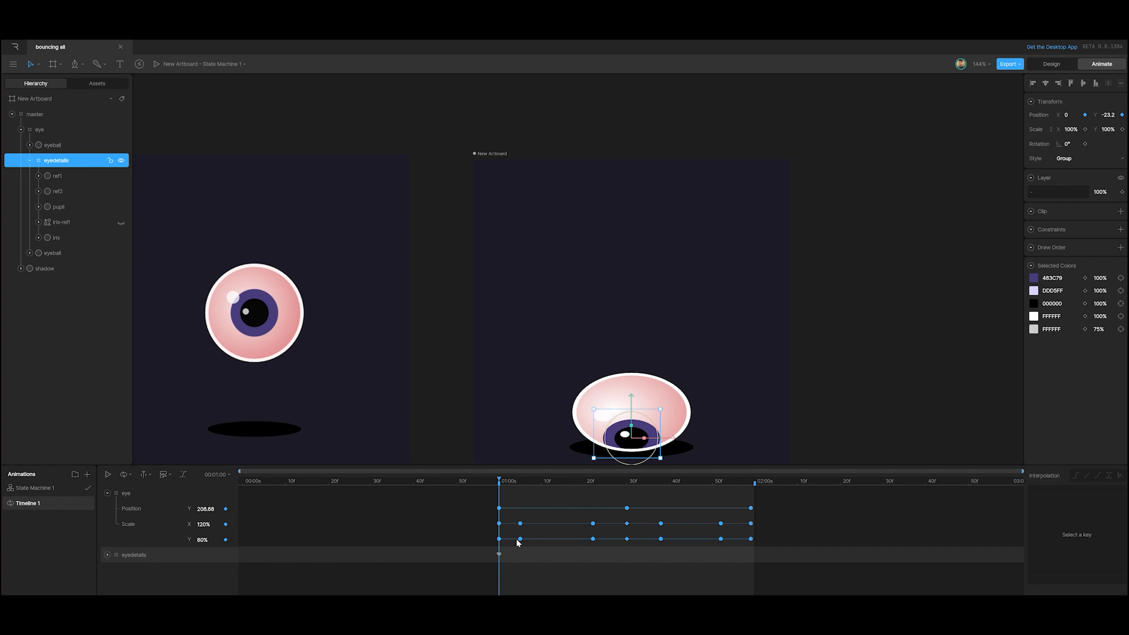
Copy the eyedetails key to the loop end at about 1:59 and key a Y position of about -119 at 1:30.
{"action": "left_click_drag", "start_coordinate": [489, 548], "coordinate": [507, 562]}
{"action": "left_click_drag", "start_coordinate": [501, 481], "coordinate": [751, 506]}
{"action": "key", "text": "ctrl+v"}
{"action": "left_click_drag", "start_coordinate": [751, 480], "coordinate": [627, 509]}
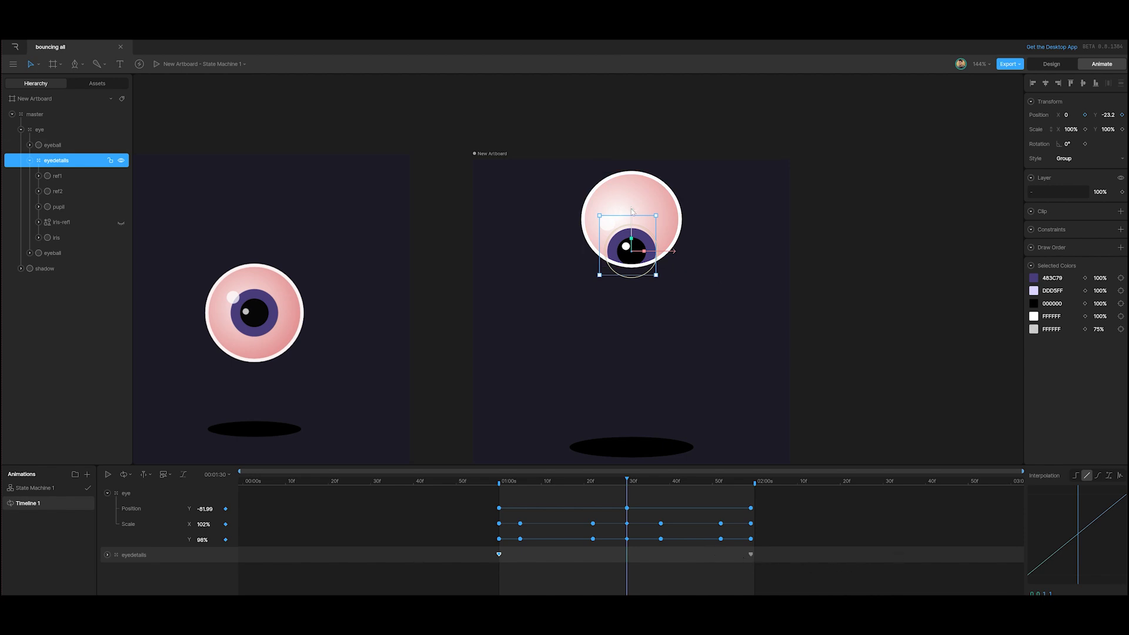
{"action": "left_click_drag", "start_coordinate": [632, 212], "coordinate": [637, 151]}
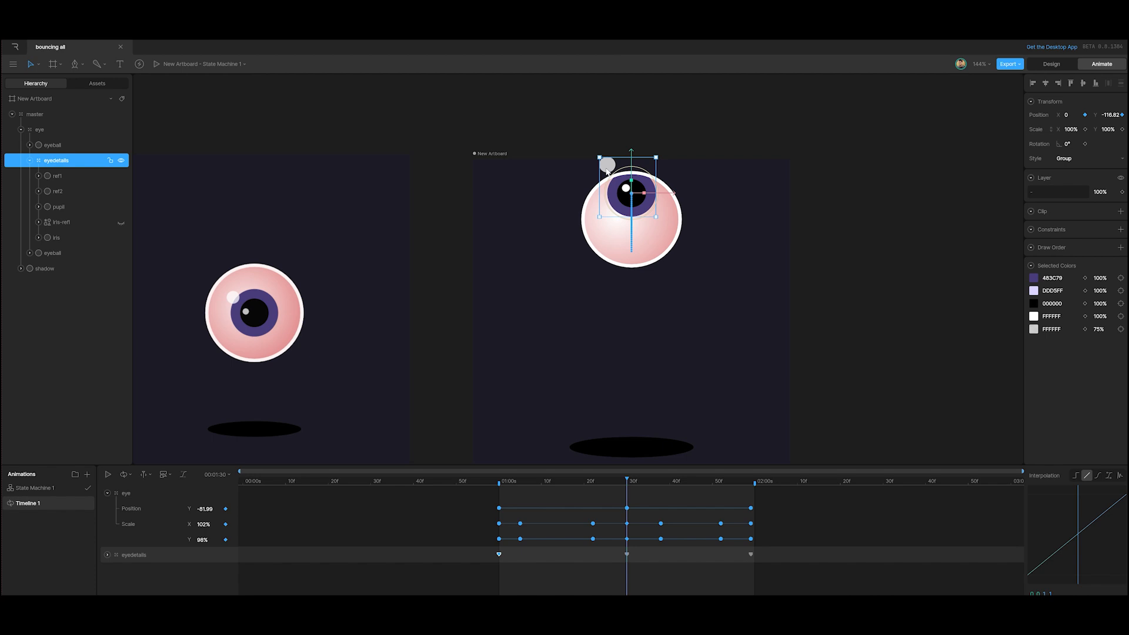
In design mode, clip the ref1 reflection with the lower eyeball shape in the eye group.
{"action": "left_click", "coordinate": [1052, 64]}
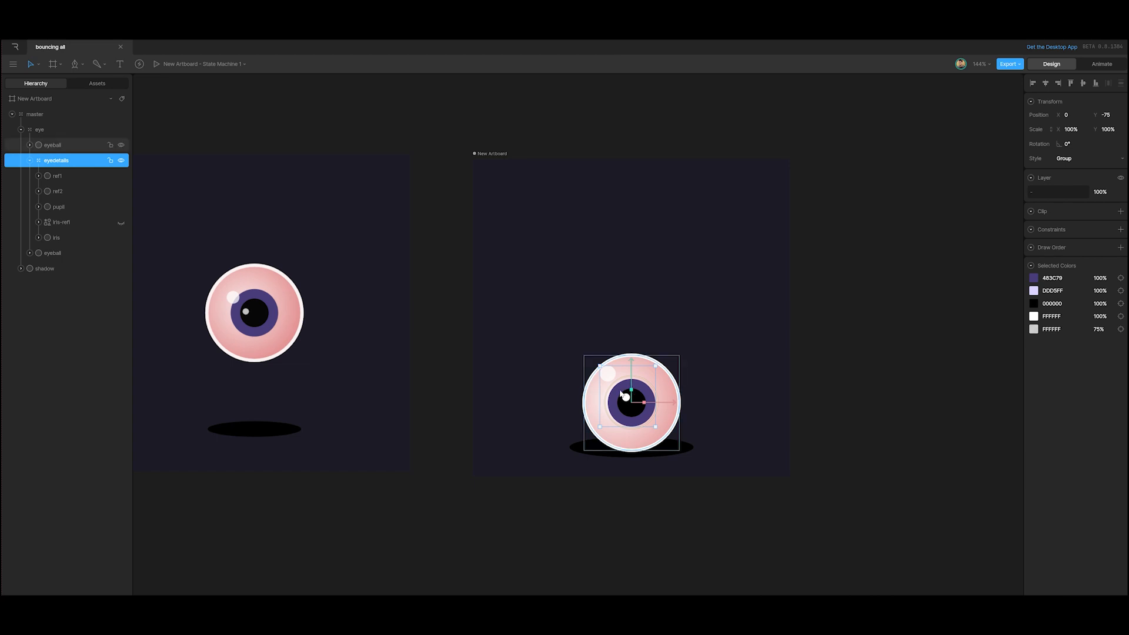
{"action": "left_click", "coordinate": [54, 180]}
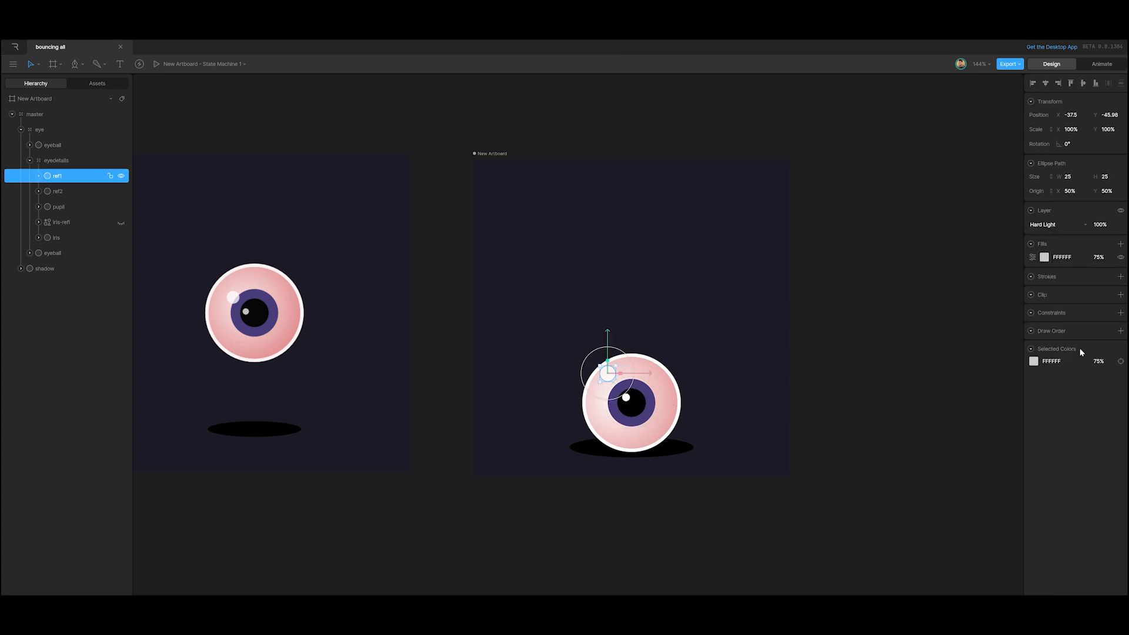
{"action": "left_click", "coordinate": [1121, 295]}
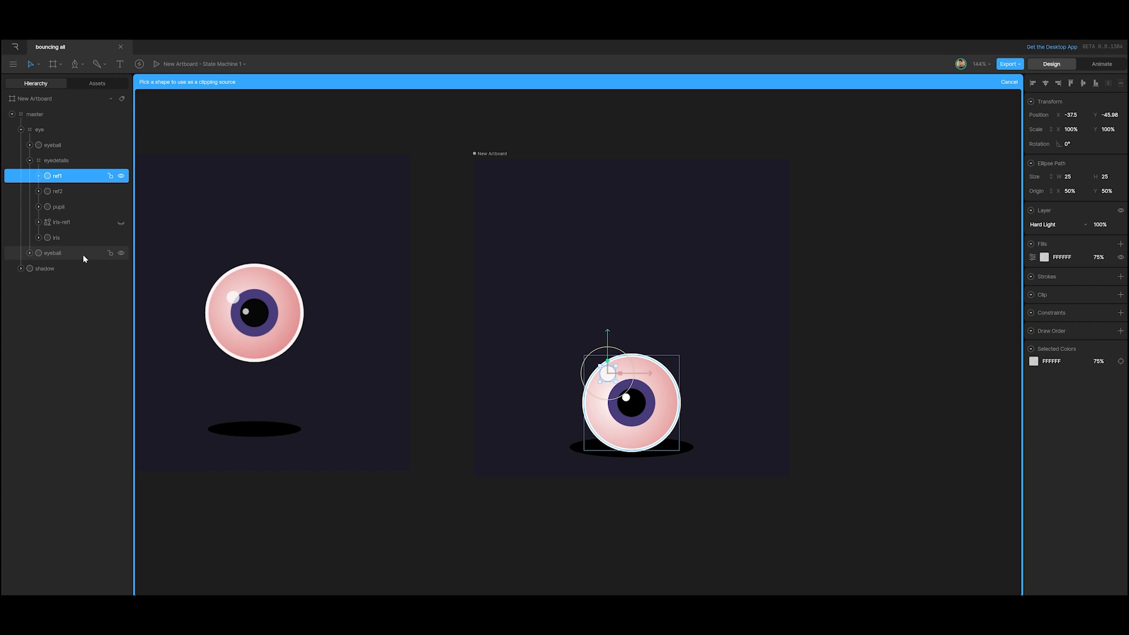
{"action": "left_click", "coordinate": [53, 254]}
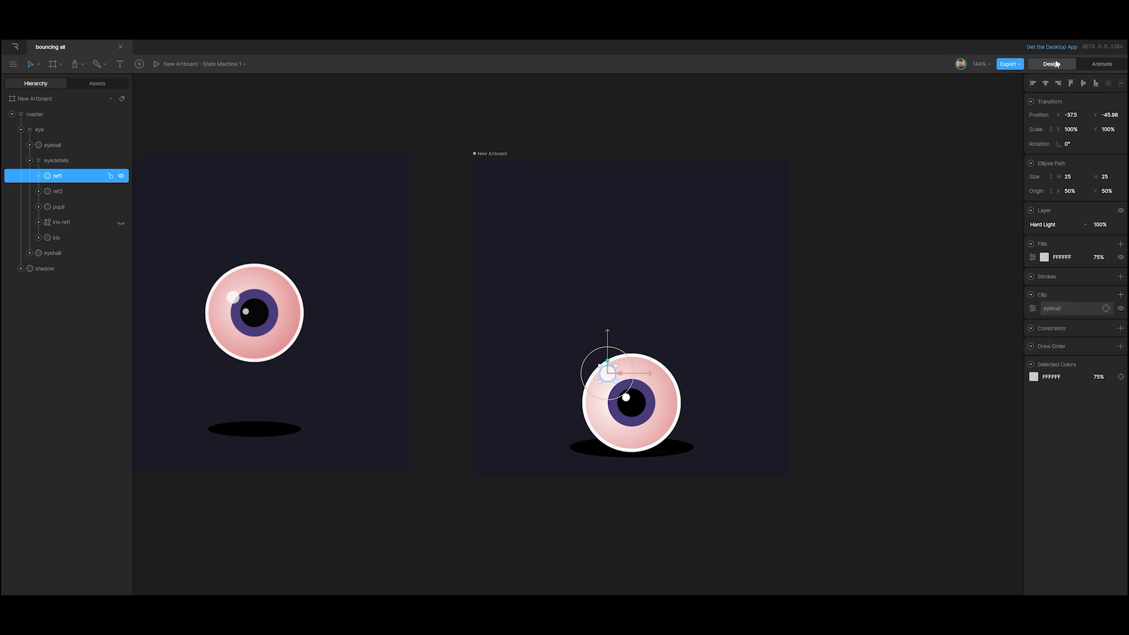
Apply cubic interpolation to all the eyedetails position keys in the timeline and preview the bounce from 1:00.
{"action": "left_click", "coordinate": [1095, 65]}
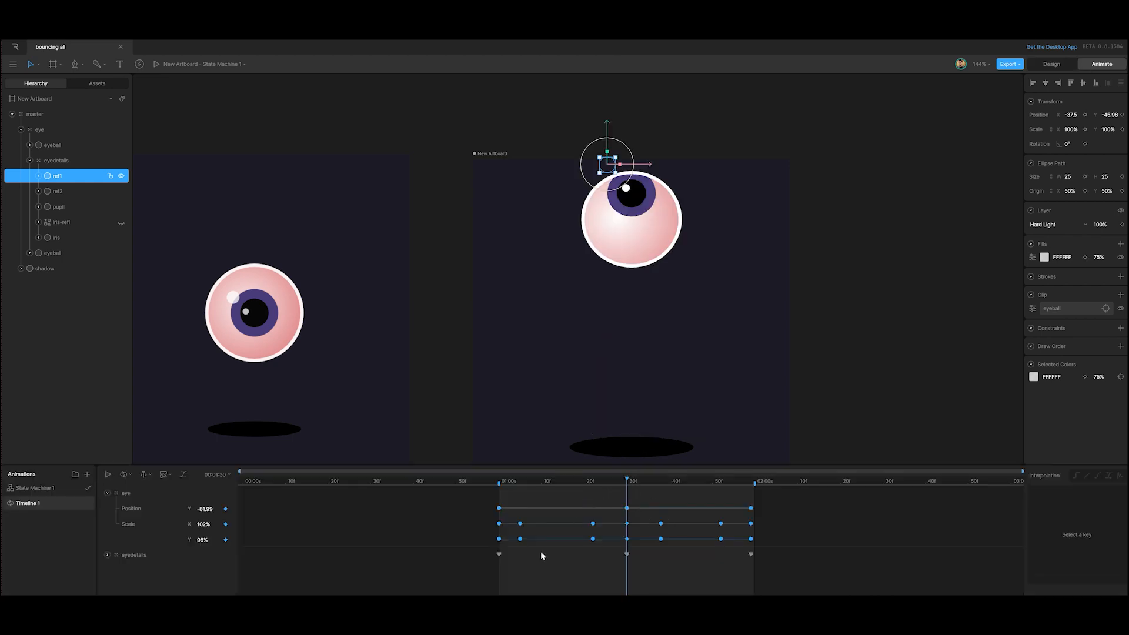
{"action": "left_click_drag", "start_coordinate": [474, 583], "coordinate": [787, 554]}
{"action": "left_click", "coordinate": [1100, 477]}
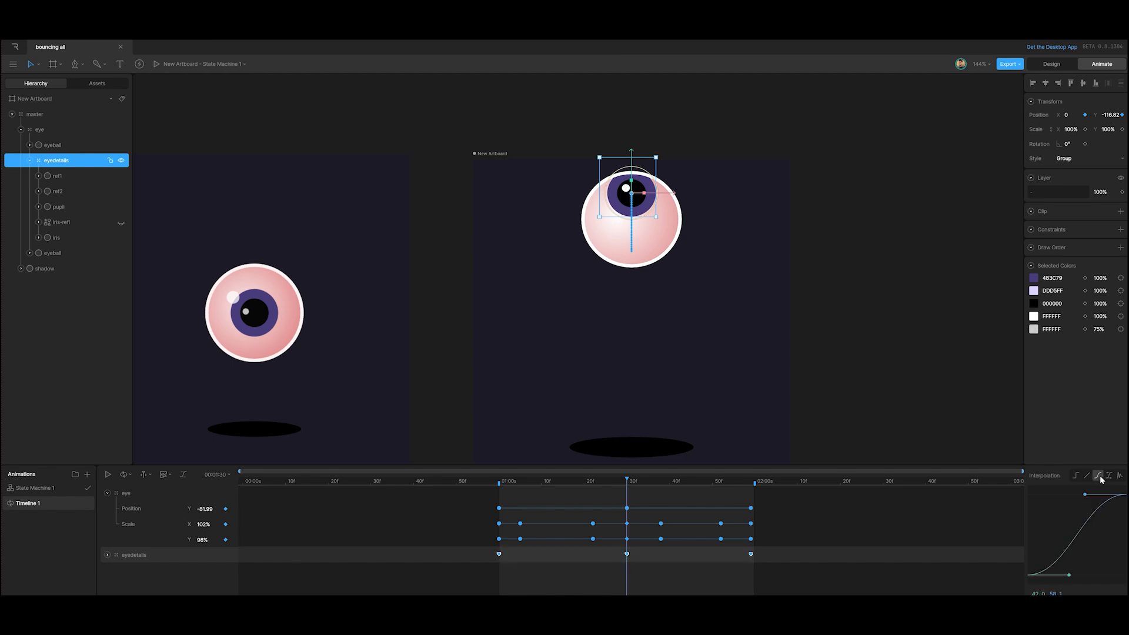
{"action": "left_click_drag", "start_coordinate": [624, 481], "coordinate": [504, 516]}
{"action": "key", "text": "space"}
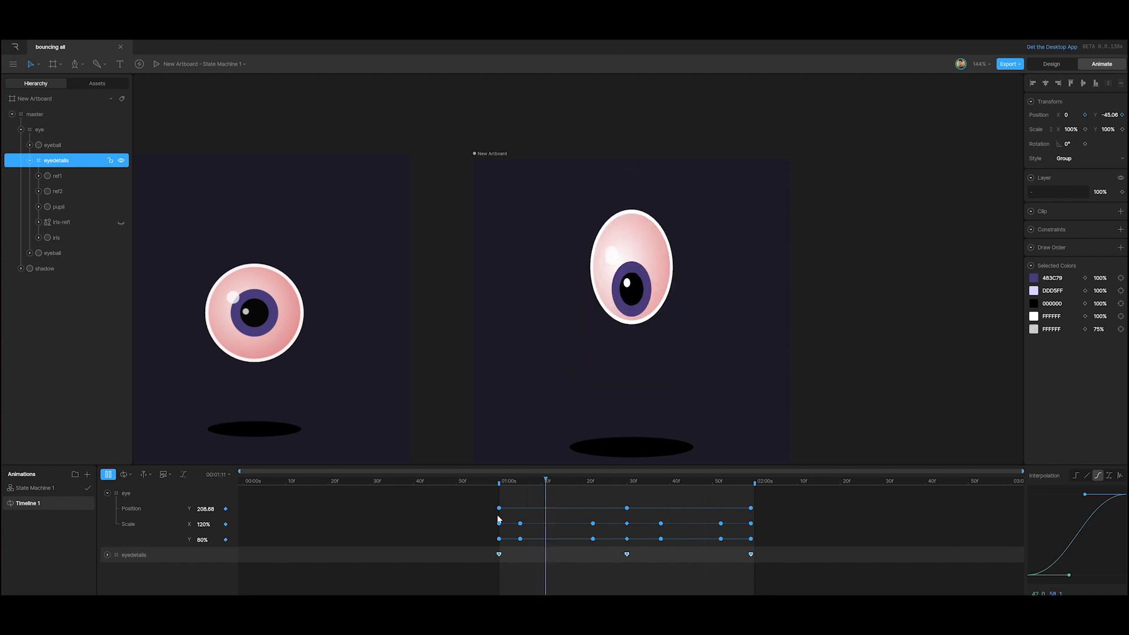
{"action": "key", "text": "space"}
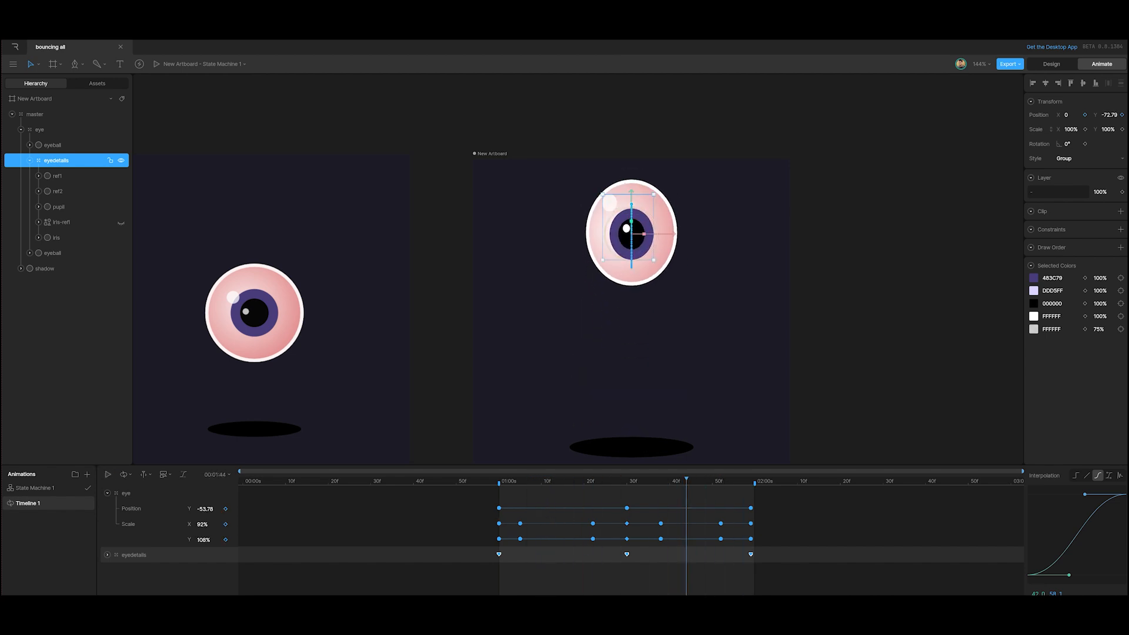
{"action": "left_click_drag", "start_coordinate": [689, 483], "coordinate": [498, 483]}
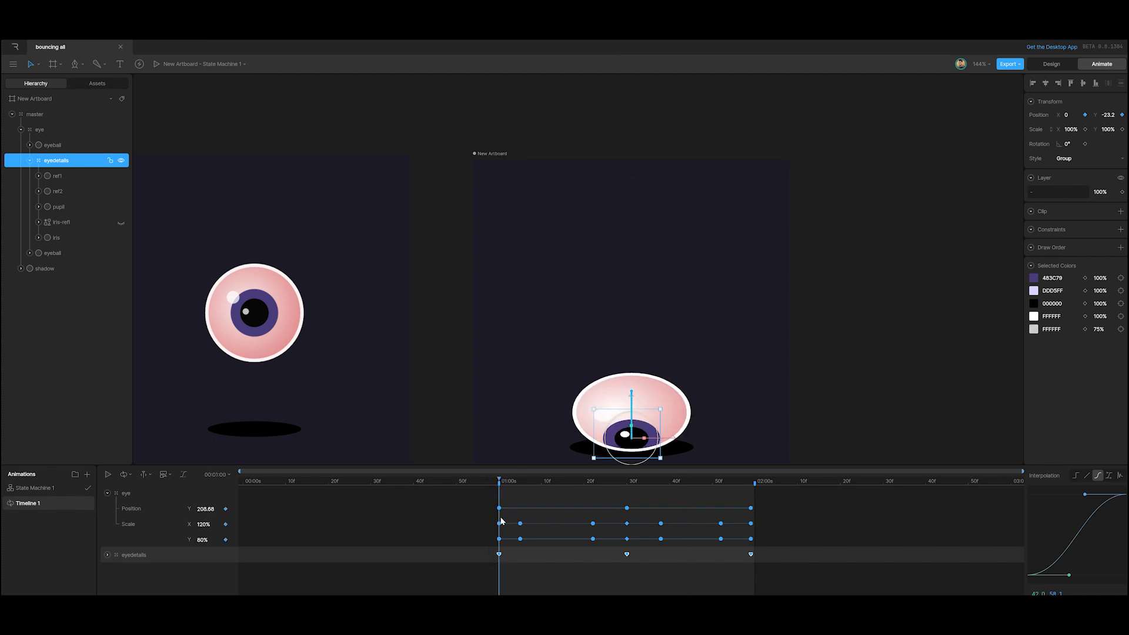
{"action": "key", "text": "space"}
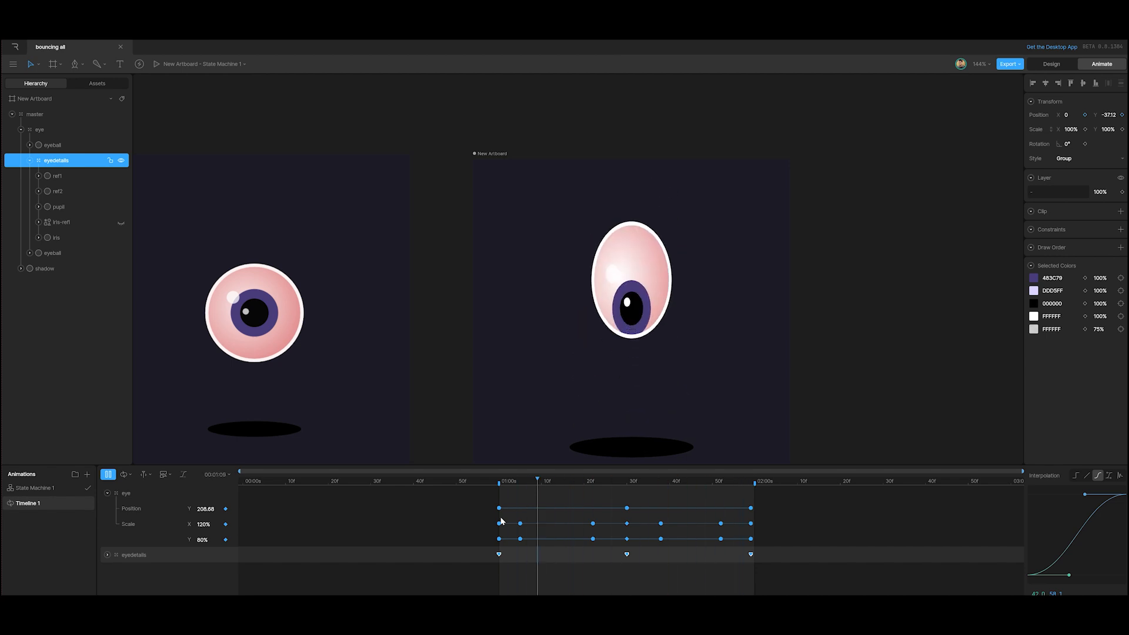
{"action": "key", "text": "space"}
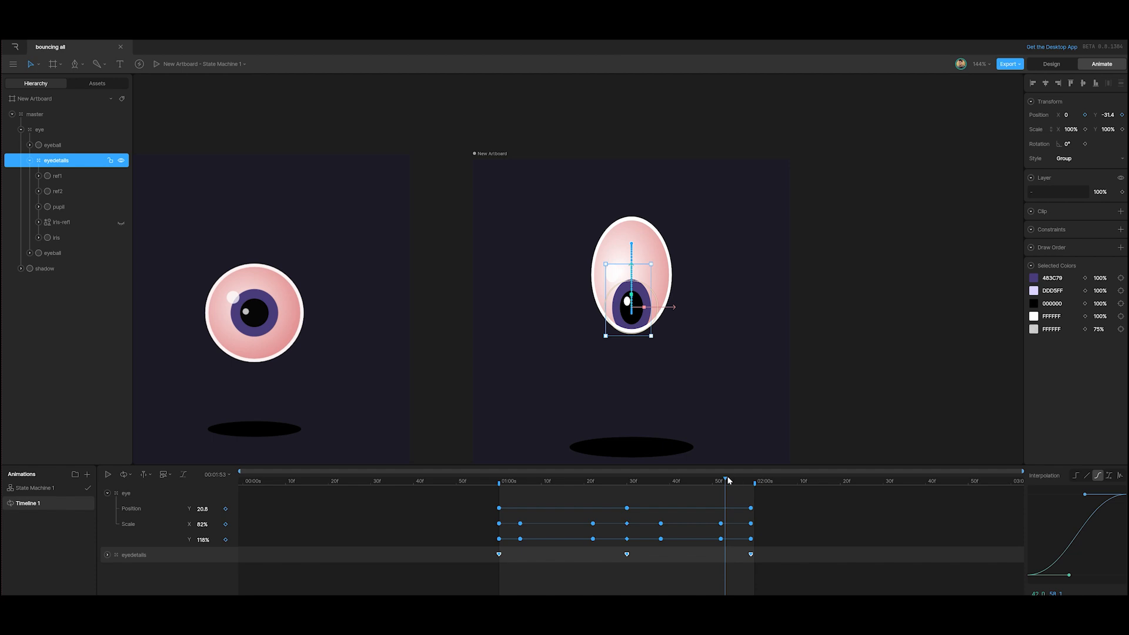
Copy the three eyedetails position keys from the loop range to a new set starting at 0:00.
{"action": "left_click_drag", "start_coordinate": [726, 479], "coordinate": [520, 523]}
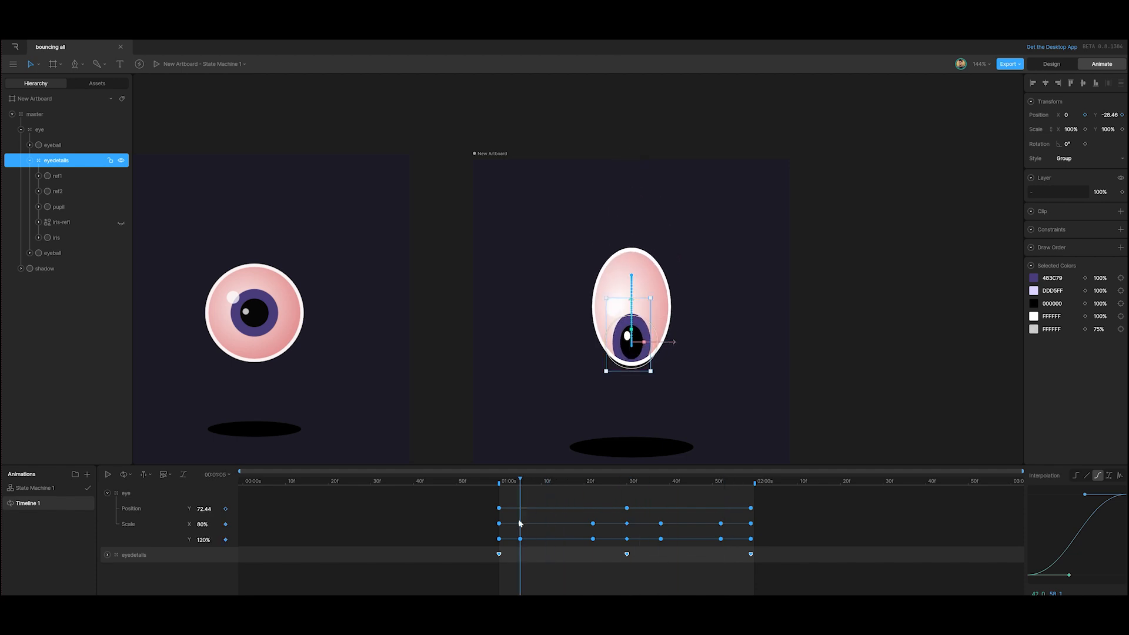
{"action": "left_click_drag", "start_coordinate": [519, 523], "coordinate": [245, 547]}
{"action": "left_click_drag", "start_coordinate": [484, 551], "coordinate": [759, 569]}
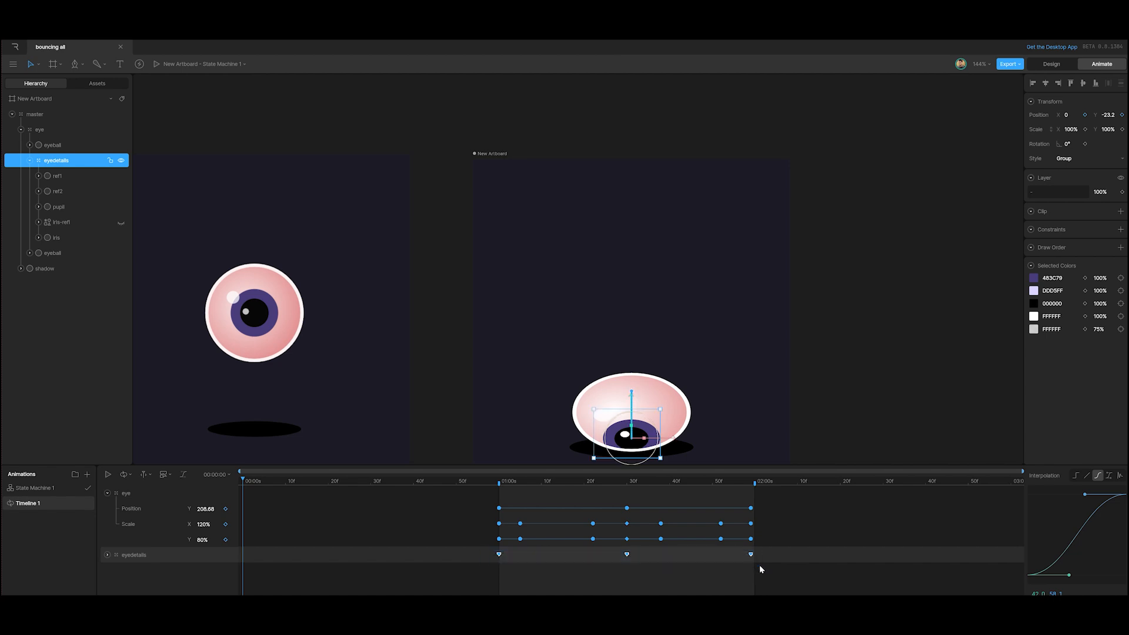
{"action": "left_click", "coordinate": [255, 557]}
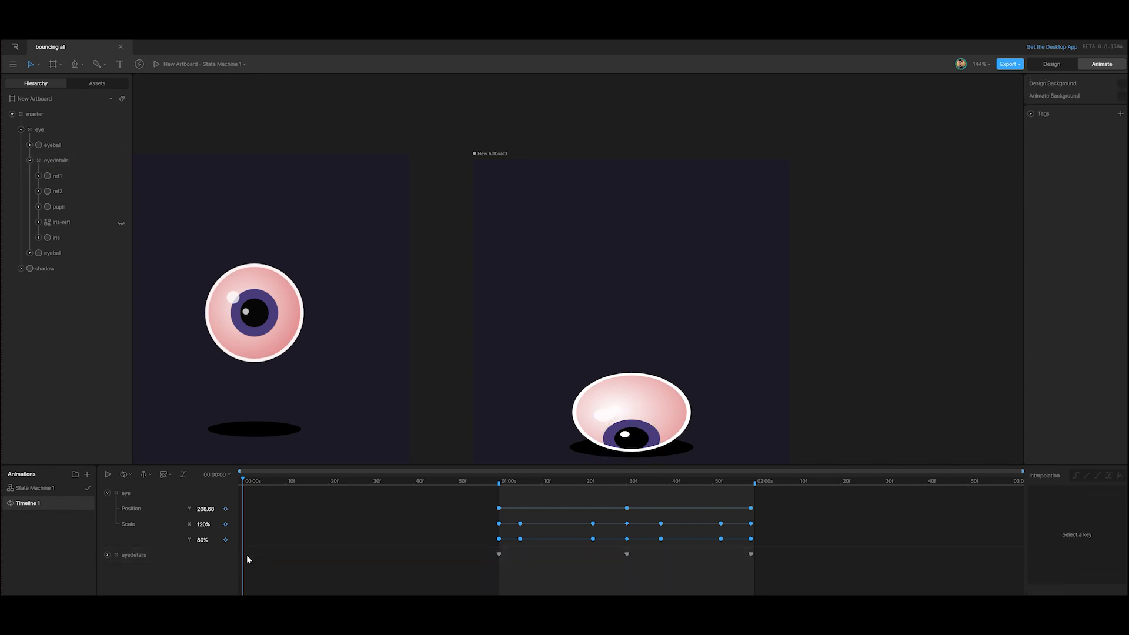
{"action": "left_click_drag", "start_coordinate": [465, 569], "coordinate": [820, 551]}
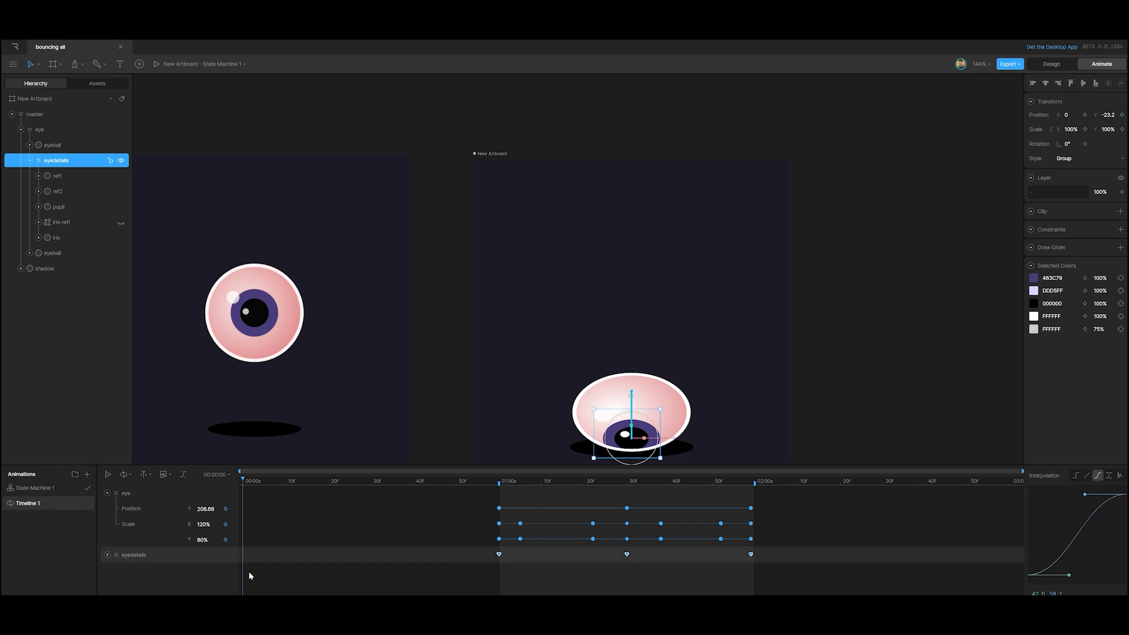
{"action": "left_click", "coordinate": [106, 556]}
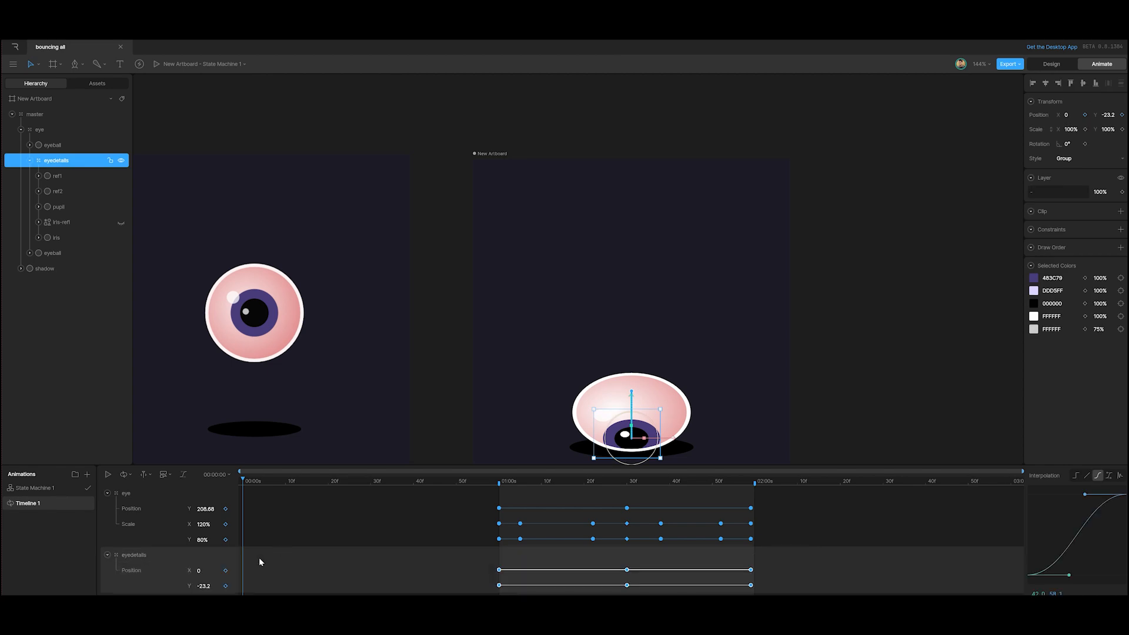
{"action": "left_click", "coordinate": [226, 586]}
{"action": "key", "text": "ctrl+v"}
Shift the copied eyedetails Y keys to start at 0:01 and delete all of the group's X position keys.
{"action": "left_click_drag", "start_coordinate": [491, 595], "coordinate": [239, 585]}
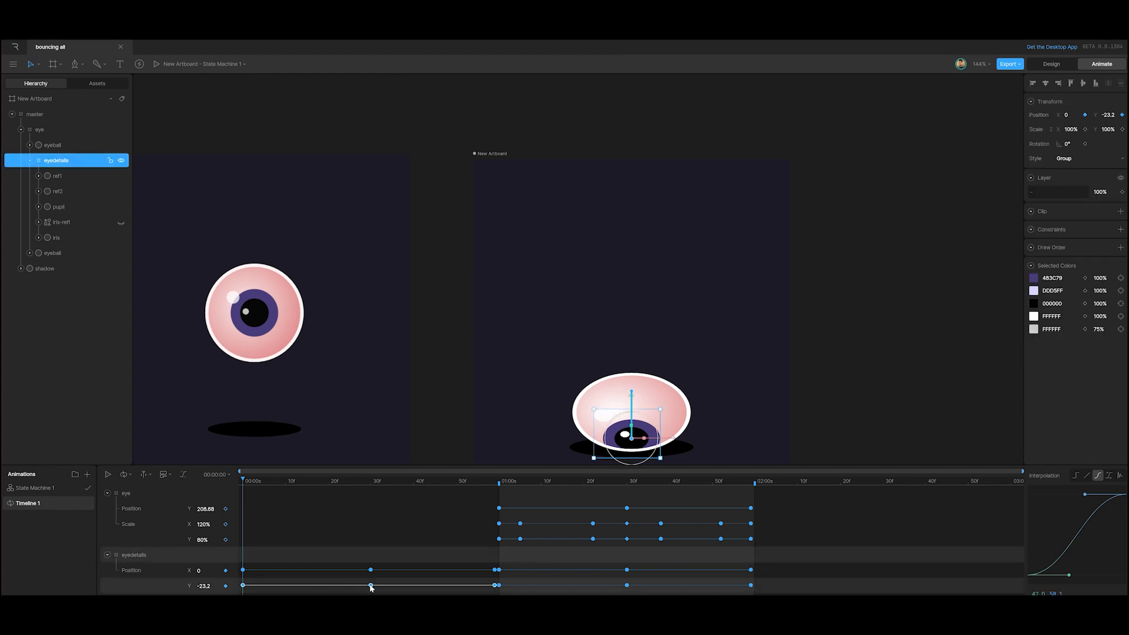
{"action": "left_click_drag", "start_coordinate": [371, 586], "coordinate": [375, 586]}
{"action": "left_click_drag", "start_coordinate": [770, 573], "coordinate": [244, 572]}
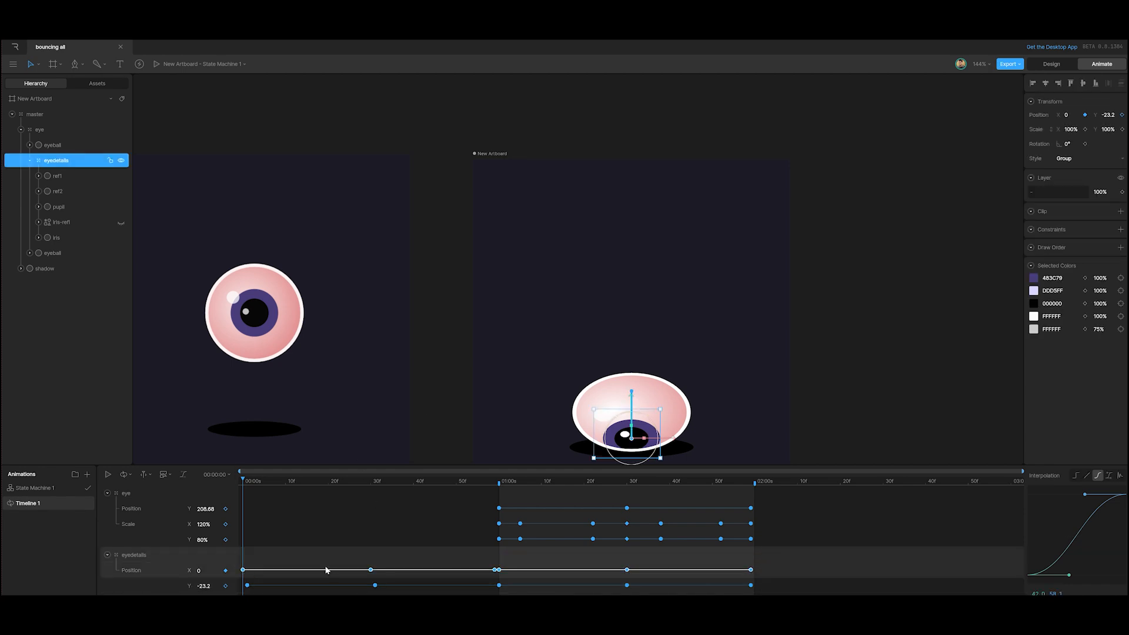
{"action": "key", "text": "Delete"}
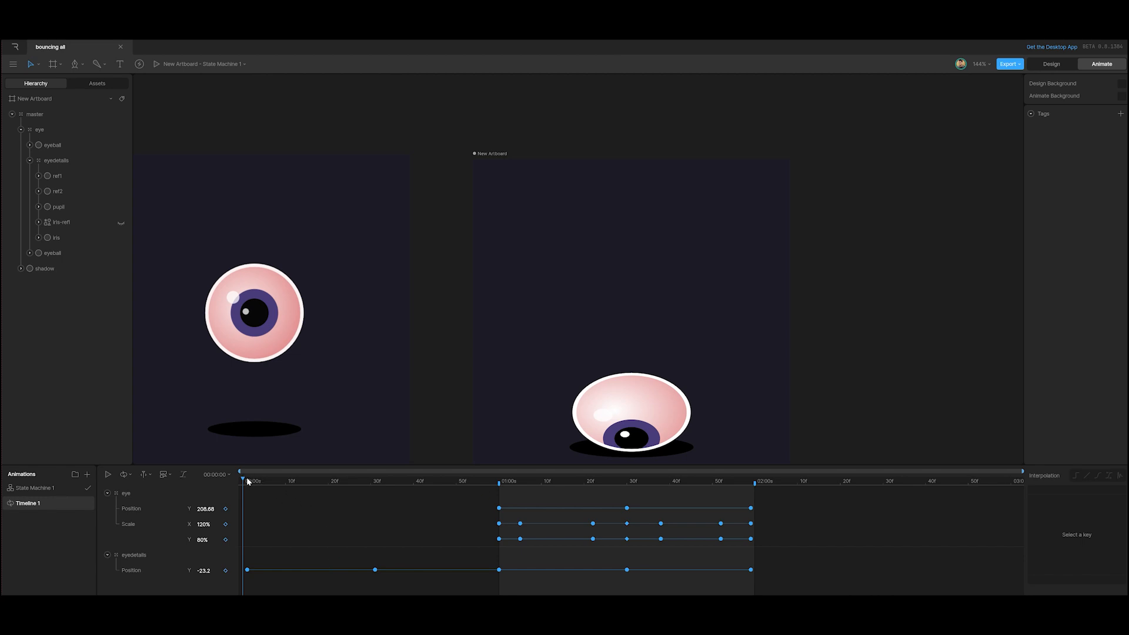
Offset all the eyedetails Y position keys five frames later with cubic interpolation and preview the loop from 1:00.
{"action": "left_click_drag", "start_coordinate": [247, 481], "coordinate": [247, 551]}
{"action": "left_click_drag", "start_coordinate": [767, 583], "coordinate": [240, 563]}
{"action": "left_click", "coordinate": [1098, 475]}
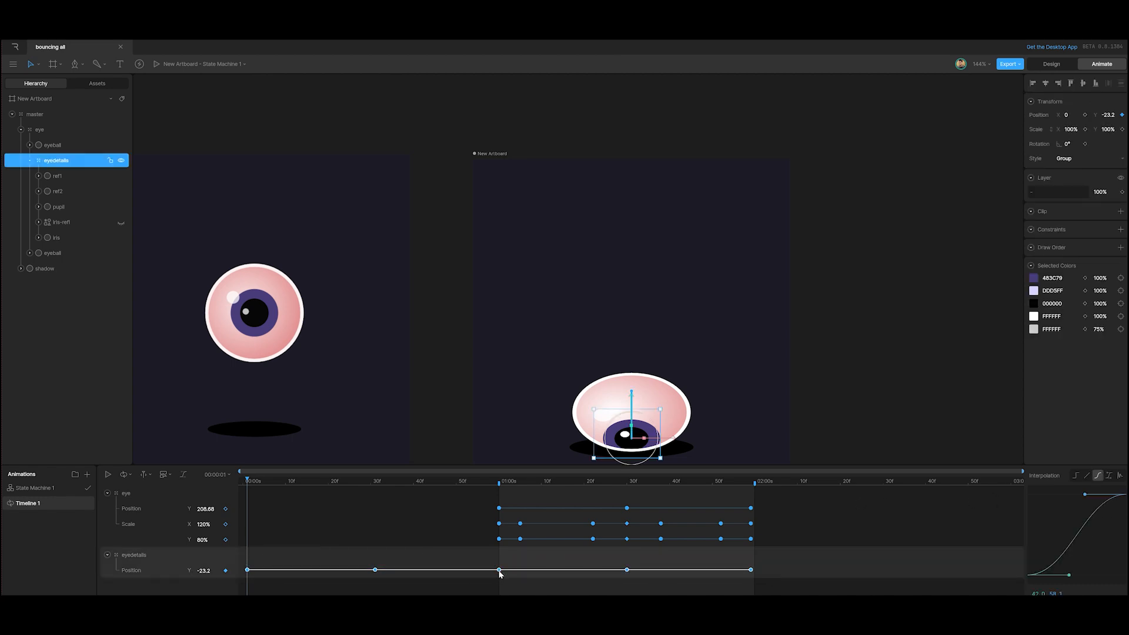
{"action": "left_click_drag", "start_coordinate": [499, 570], "coordinate": [520, 572]}
{"action": "left_click_drag", "start_coordinate": [248, 494], "coordinate": [500, 504]}
{"action": "key", "text": "space"}
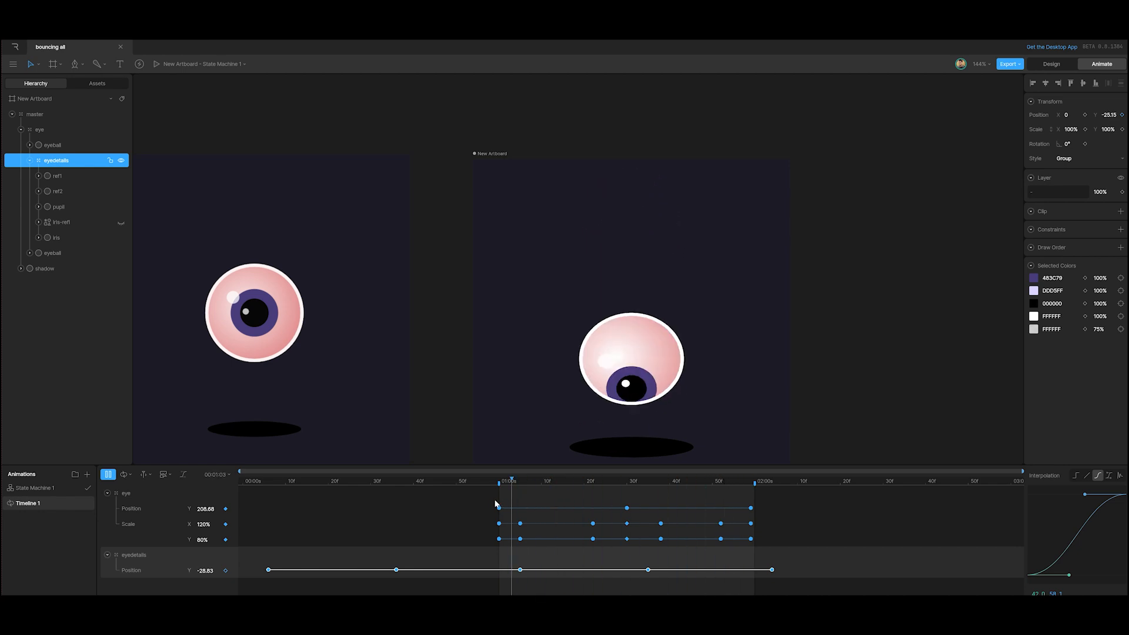
{"action": "left_click_drag", "start_coordinate": [640, 481], "coordinate": [500, 531]}
{"action": "key", "text": "space"}
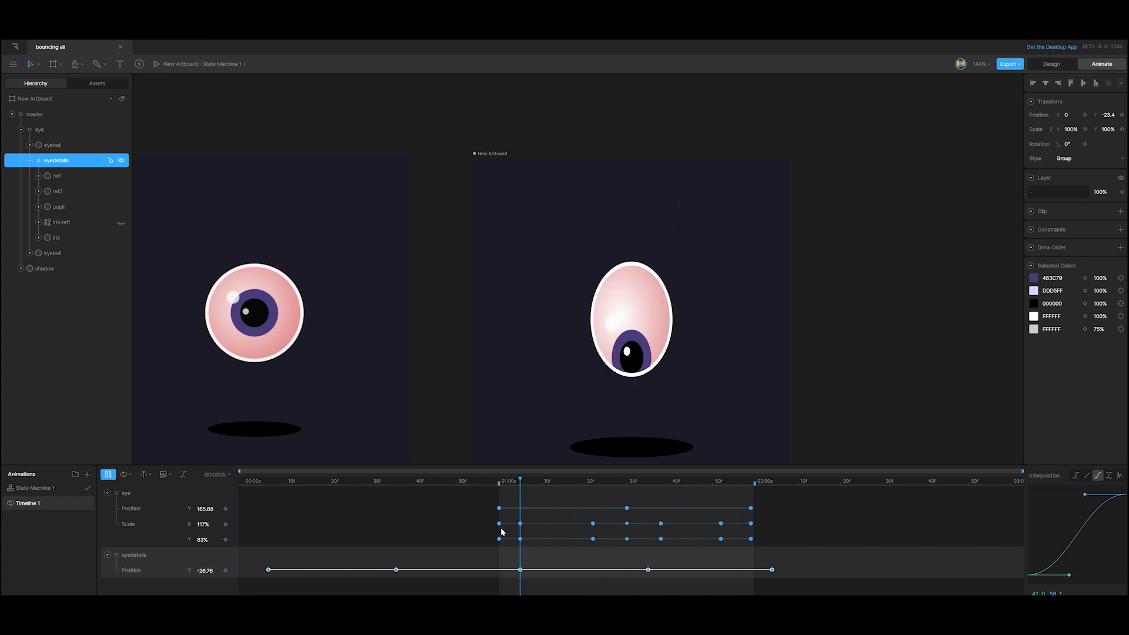
Set scale keys of 100% on X and Y for the shadow ellipse at 1:00.
{"action": "mouse_move", "coordinate": [656, 480]}
{"action": "left_mouse_down"}
{"action": "mouse_move", "coordinate": [677, 480]}
{"action": "mouse_move", "coordinate": [658, 480]}
{"action": "left_mouse_up"}
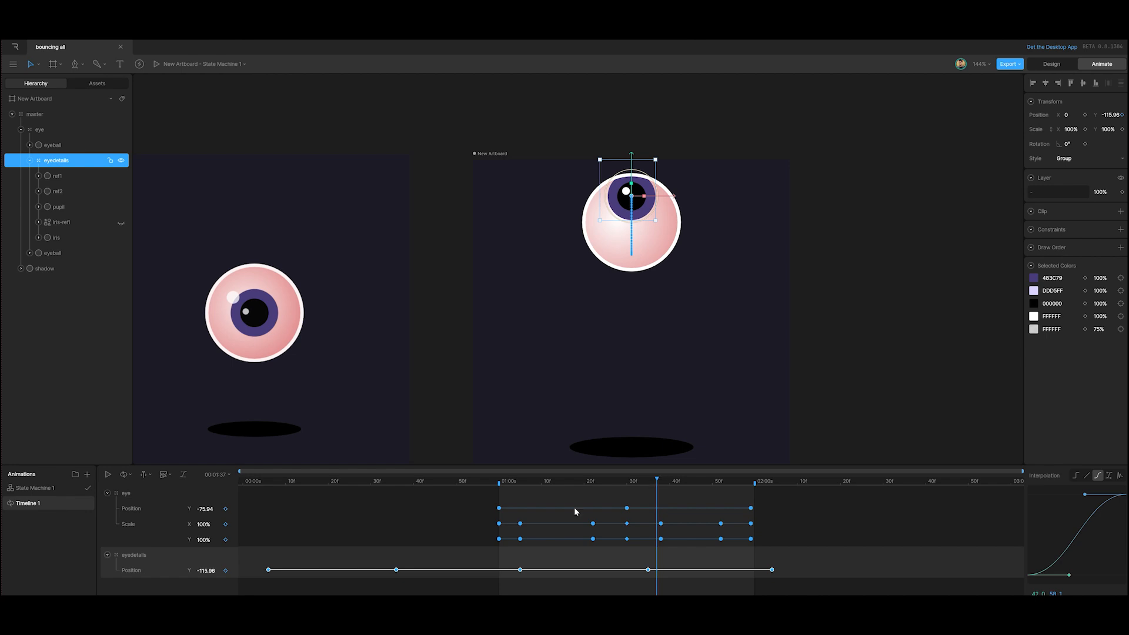
{"action": "left_click_drag", "start_coordinate": [658, 479], "coordinate": [499, 525]}
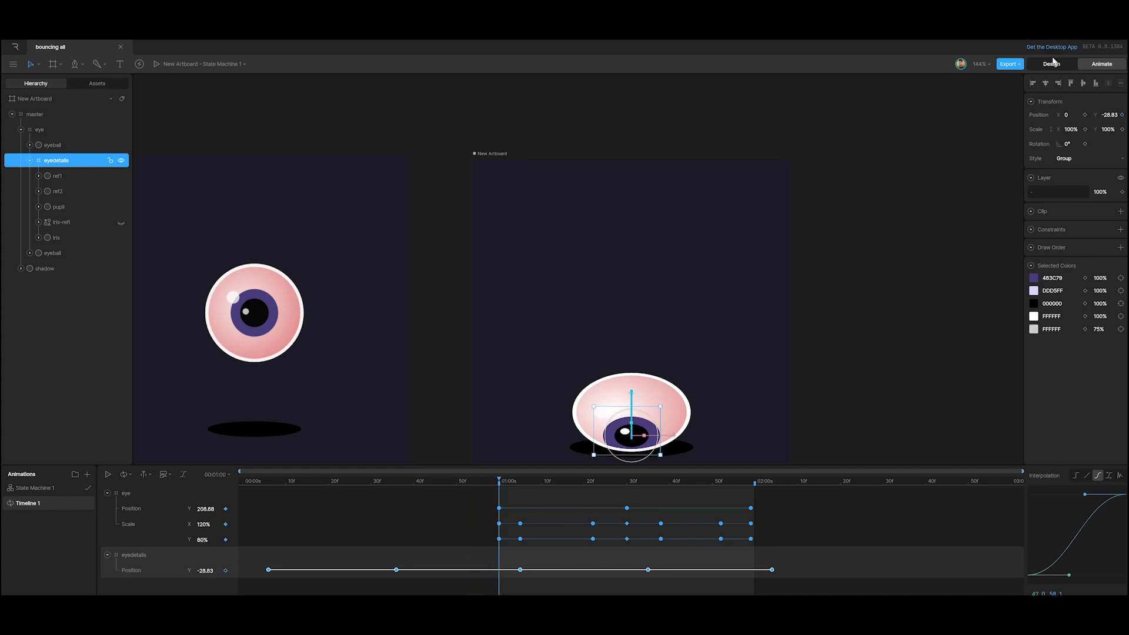
{"action": "left_click", "coordinate": [584, 452]}
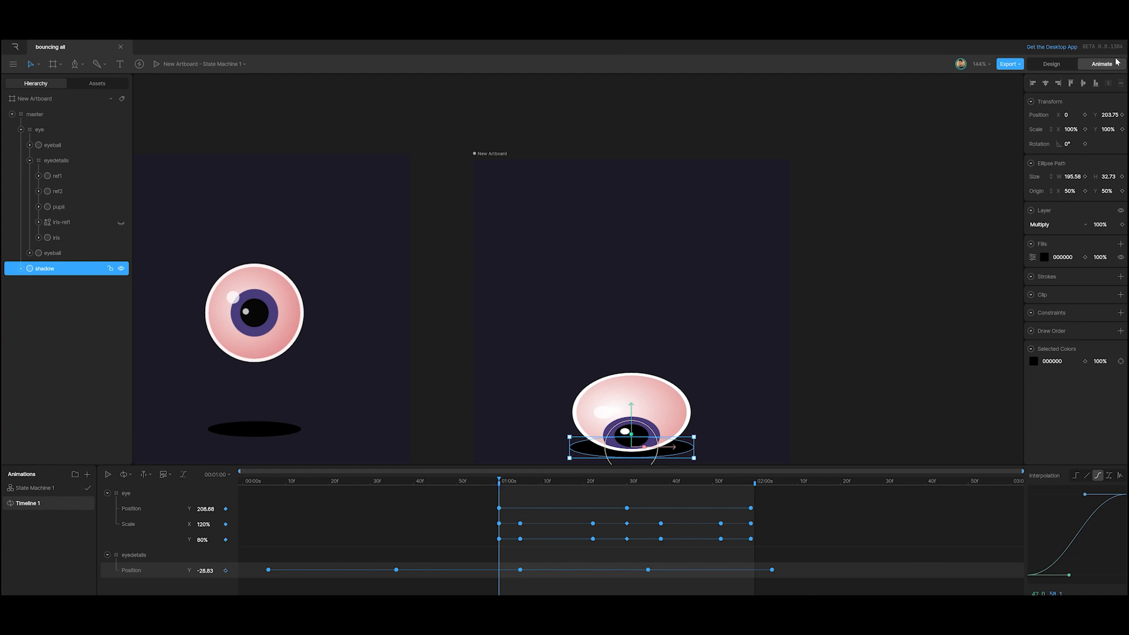
{"action": "left_click", "coordinate": [1085, 130]}
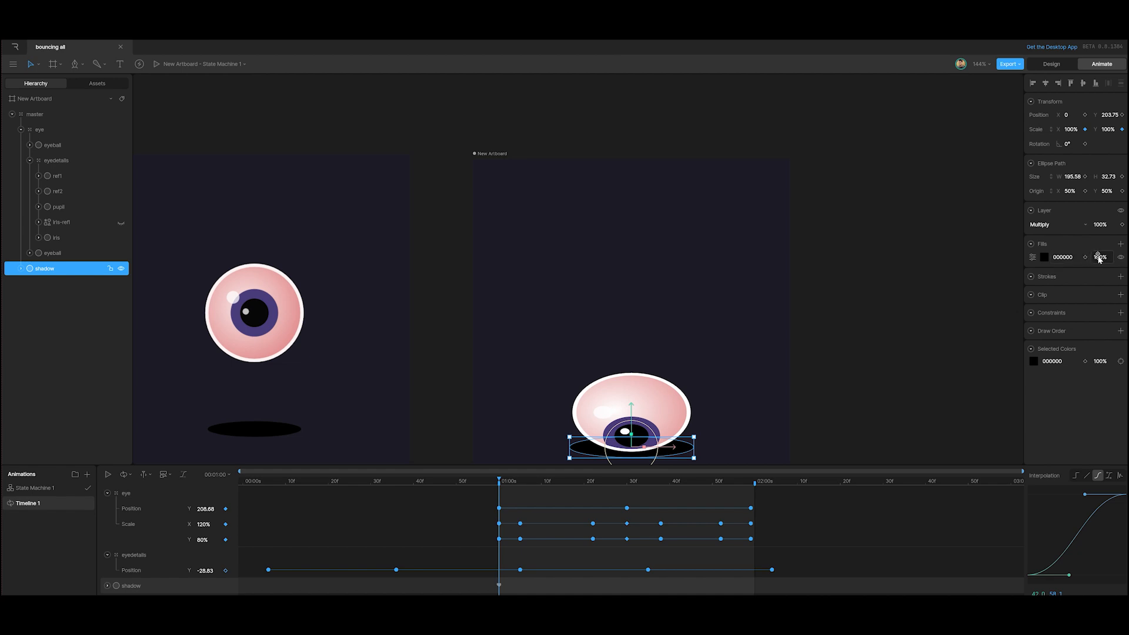
Key the shadow's fill opacity at 40% at 1:00.
{"action": "left_click_drag", "start_coordinate": [1095, 258], "coordinate": [1082, 318]}
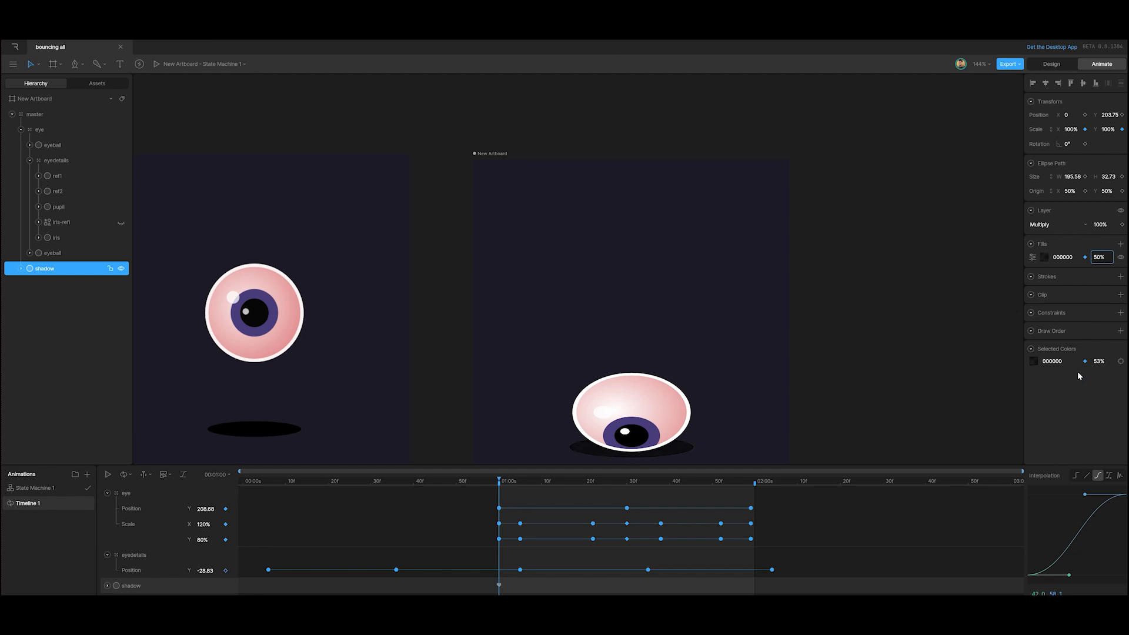
{"action": "mouse_move", "coordinate": [1079, 376]}
{"action": "left_mouse_down"}
{"action": "mouse_move", "coordinate": [1068, 448]}
{"action": "mouse_move", "coordinate": [1093, 385]}
{"action": "left_mouse_up"}
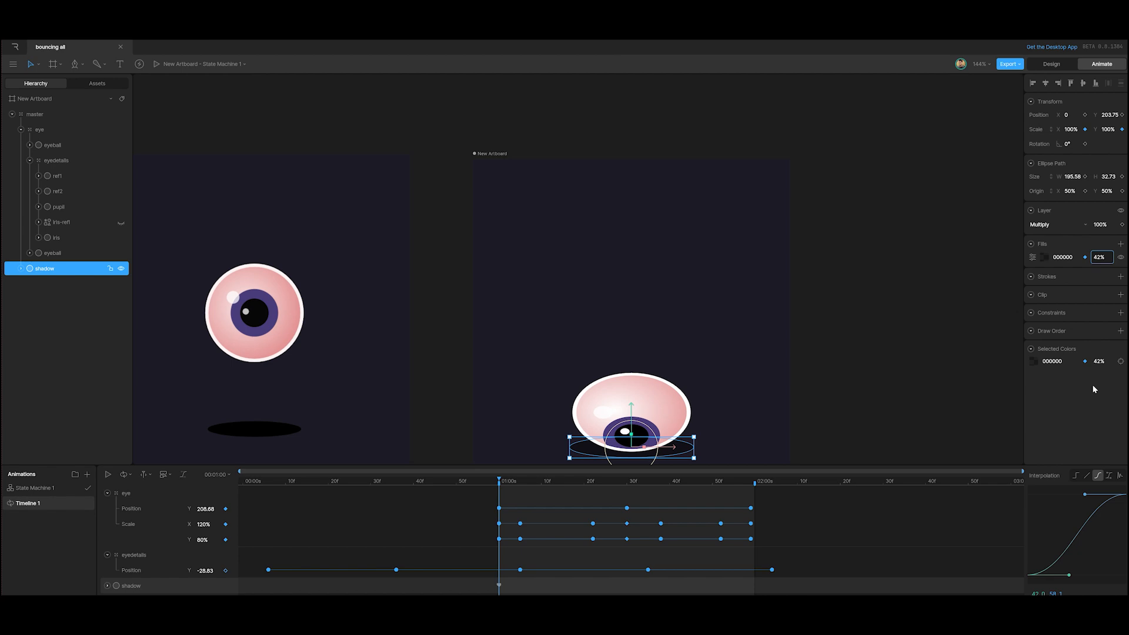
{"action": "key", "text": "Down"}
{"action": "key", "text": "Down"}
{"action": "key", "text": "Return"}
Copy the shadow's scale and fill keys from 1:00 to the end of the loop, aligned with the eye's last keys.
{"action": "left_click", "coordinate": [499, 585]}
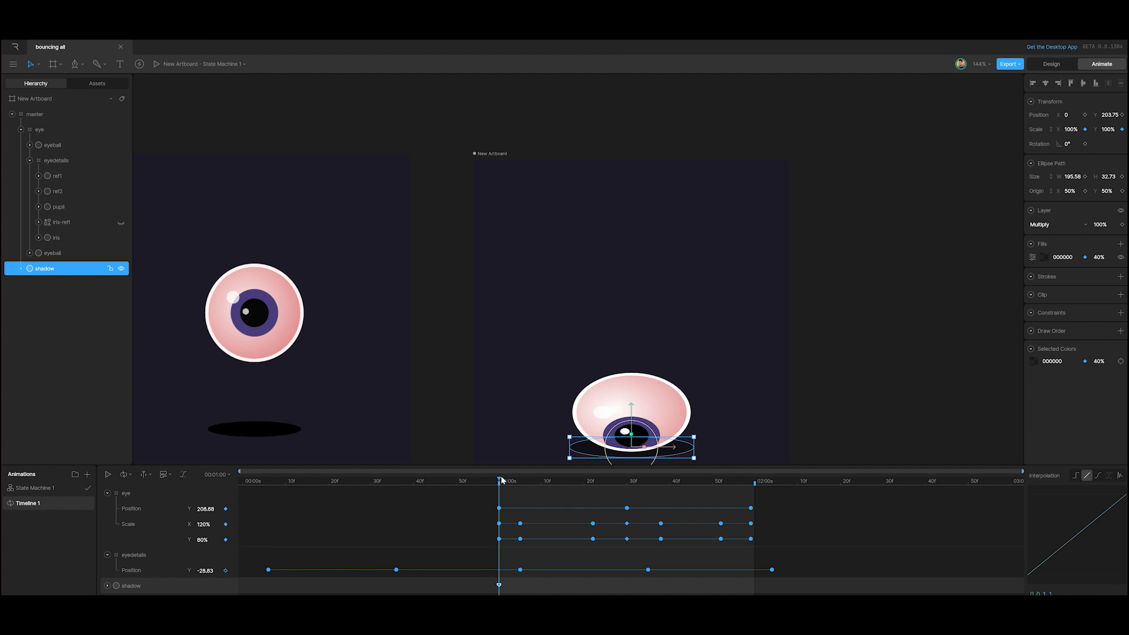
{"action": "left_click_drag", "start_coordinate": [501, 481], "coordinate": [751, 491]}
{"action": "left_click", "coordinate": [107, 587]}
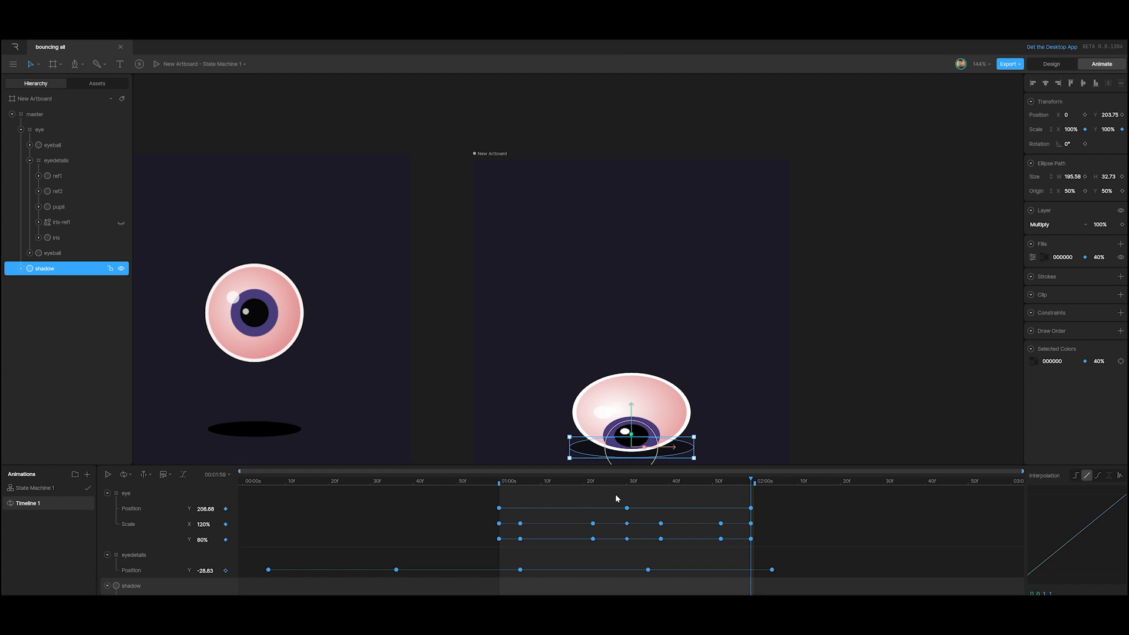
{"action": "scroll", "coordinate": [588, 529], "scroll_direction": "down", "scroll_amount": 2}
{"action": "scroll", "coordinate": [578, 540], "scroll_direction": "down", "scroll_amount": 1}
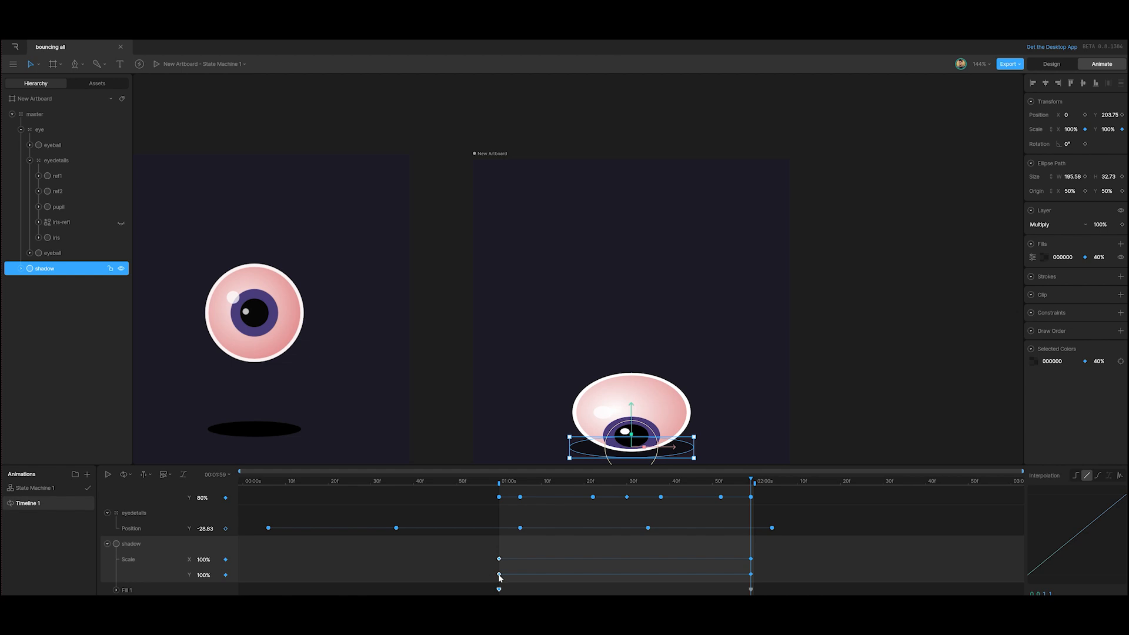
At 1:30, set the shadow's fill opacity to 20% and scale the shadow down to about 87%.
{"action": "left_click_drag", "start_coordinate": [751, 481], "coordinate": [628, 499]}
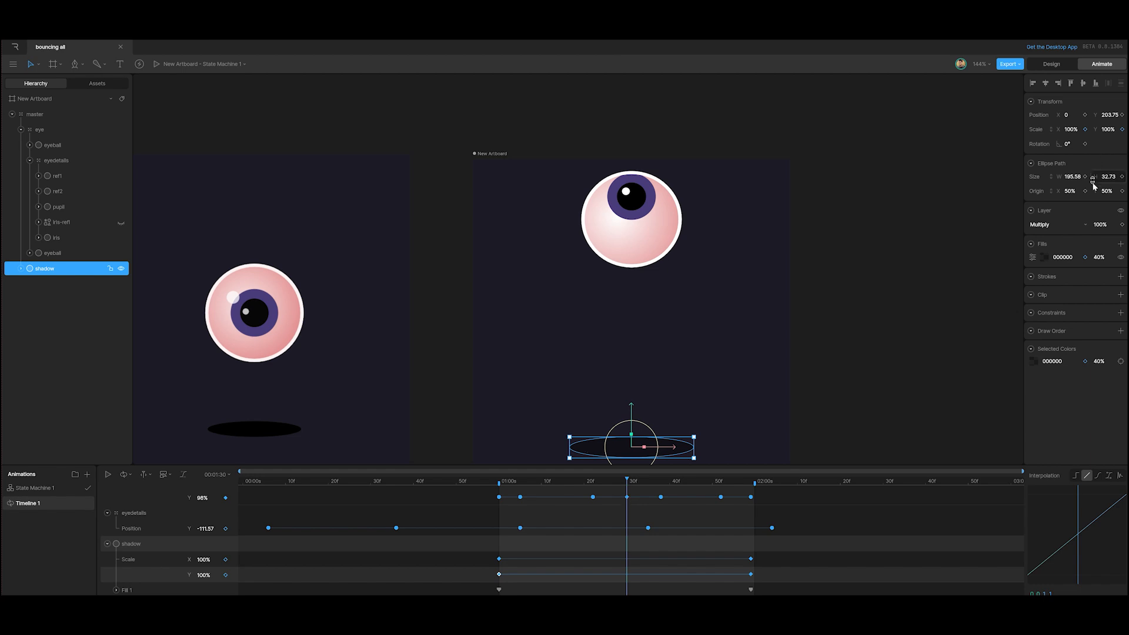
{"action": "left_click", "coordinate": [1108, 257]}
{"action": "type", "text": "25"}
{"action": "key", "text": "Return"}
{"action": "left_click", "coordinate": [1100, 257]}
{"action": "type", "text": "20"}
{"action": "key", "text": "Return"}
{"action": "left_click_drag", "start_coordinate": [1072, 126], "coordinate": [1110, 118]}
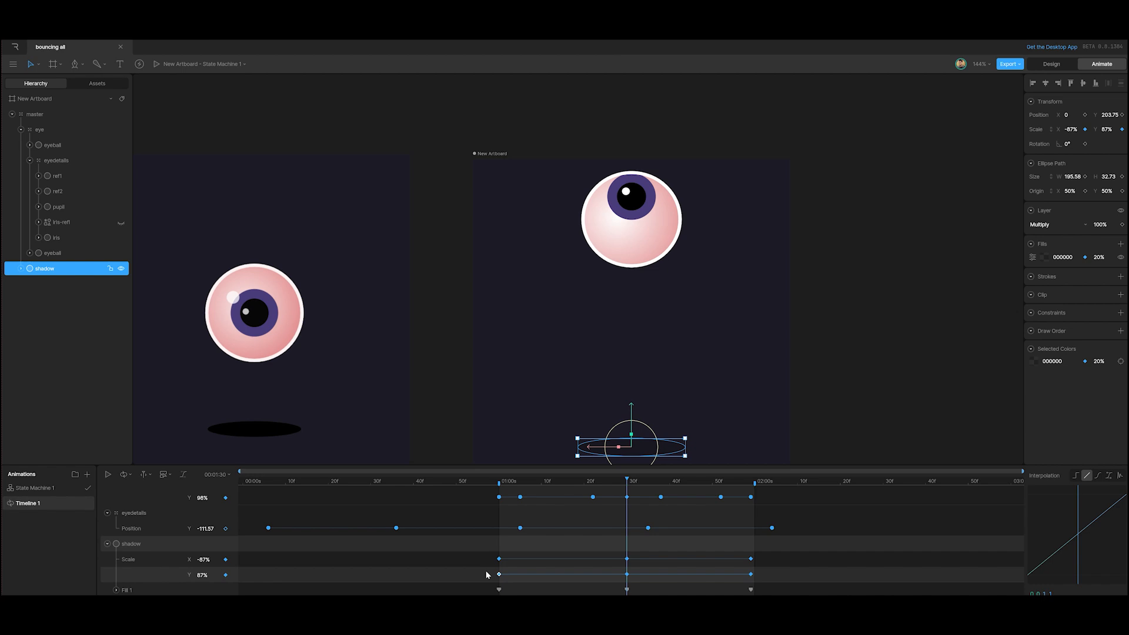
Play the loop from 1:00 and inspect the shadow's scale and opacity at 1:30.
{"action": "left_click_drag", "start_coordinate": [487, 575], "coordinate": [765, 596]}
{"action": "right_click", "coordinate": [764, 595]}
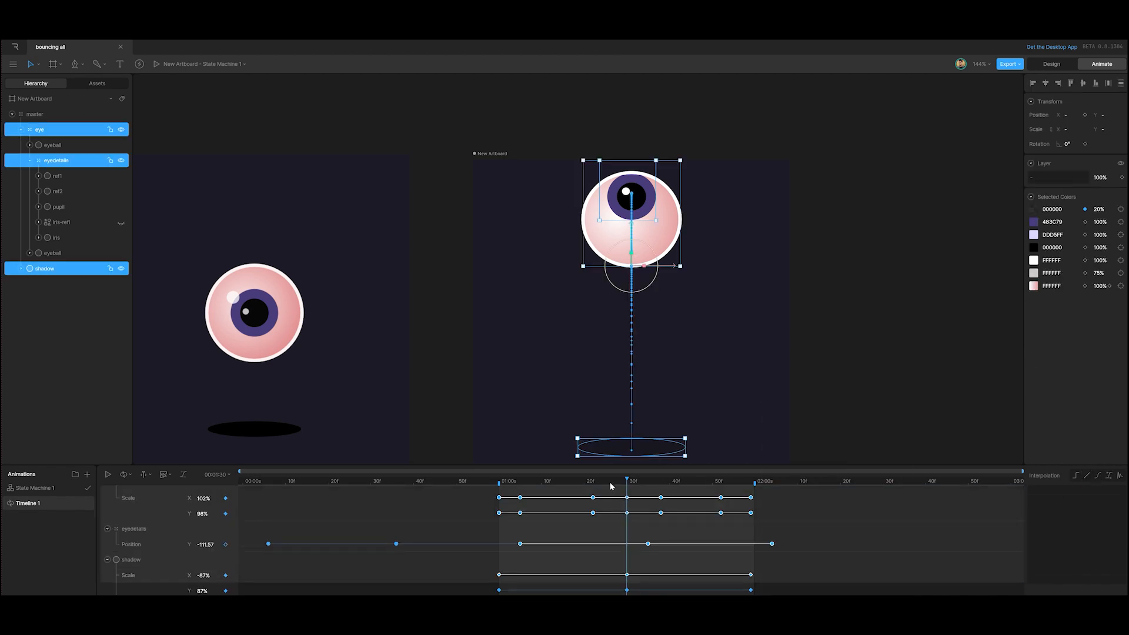
{"action": "left_click_drag", "start_coordinate": [627, 481], "coordinate": [500, 515]}
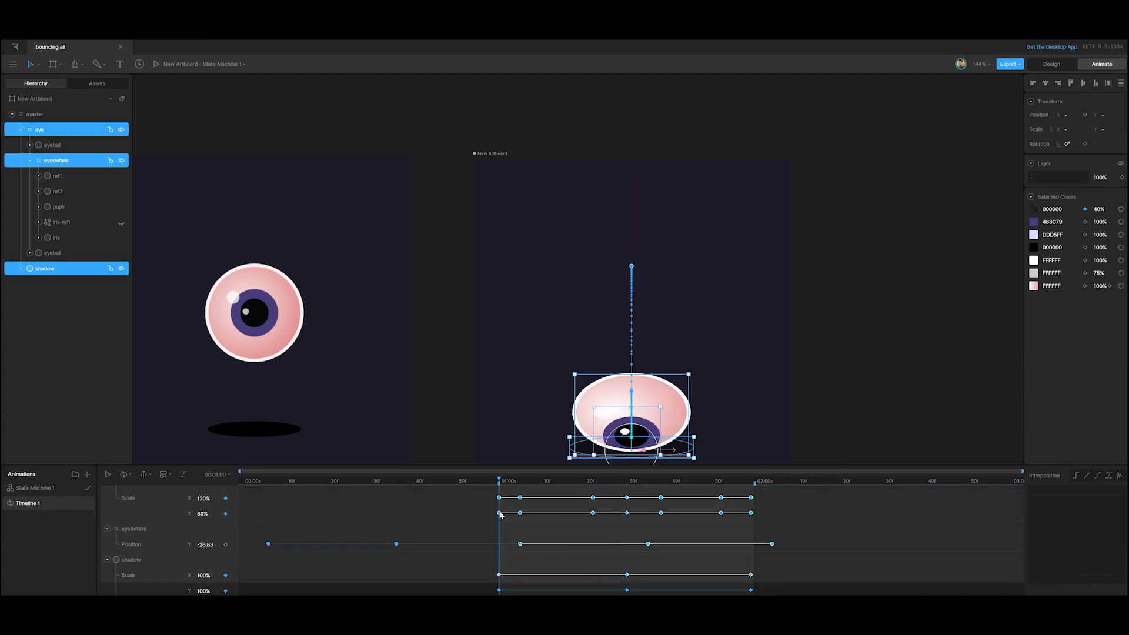
{"action": "key", "text": "space"}
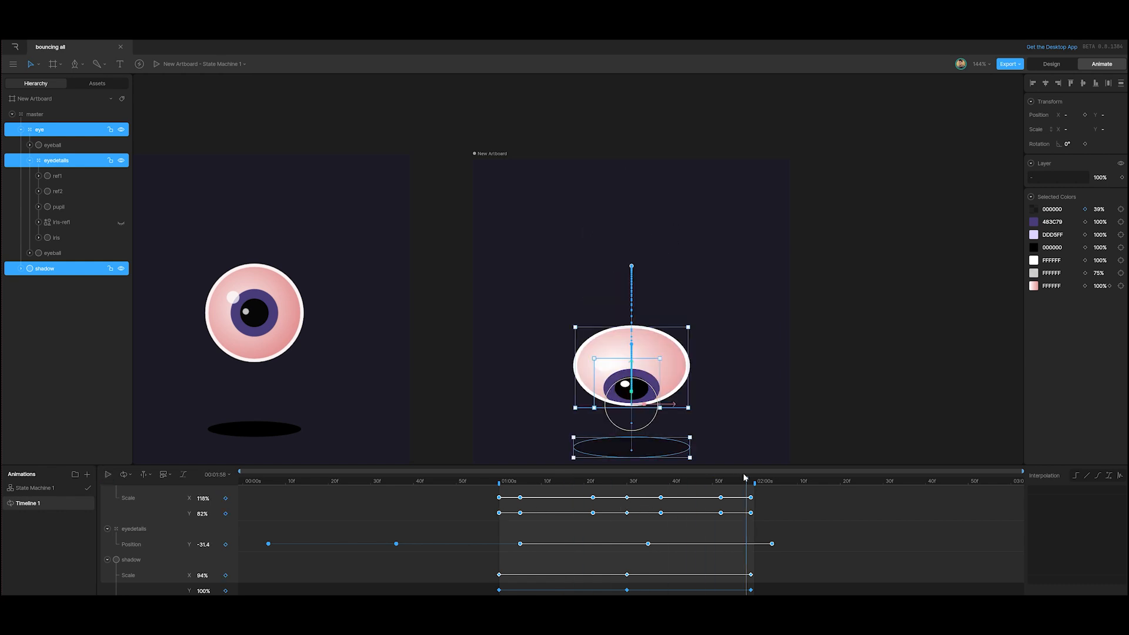
{"action": "left_click_drag", "start_coordinate": [745, 477], "coordinate": [627, 512]}
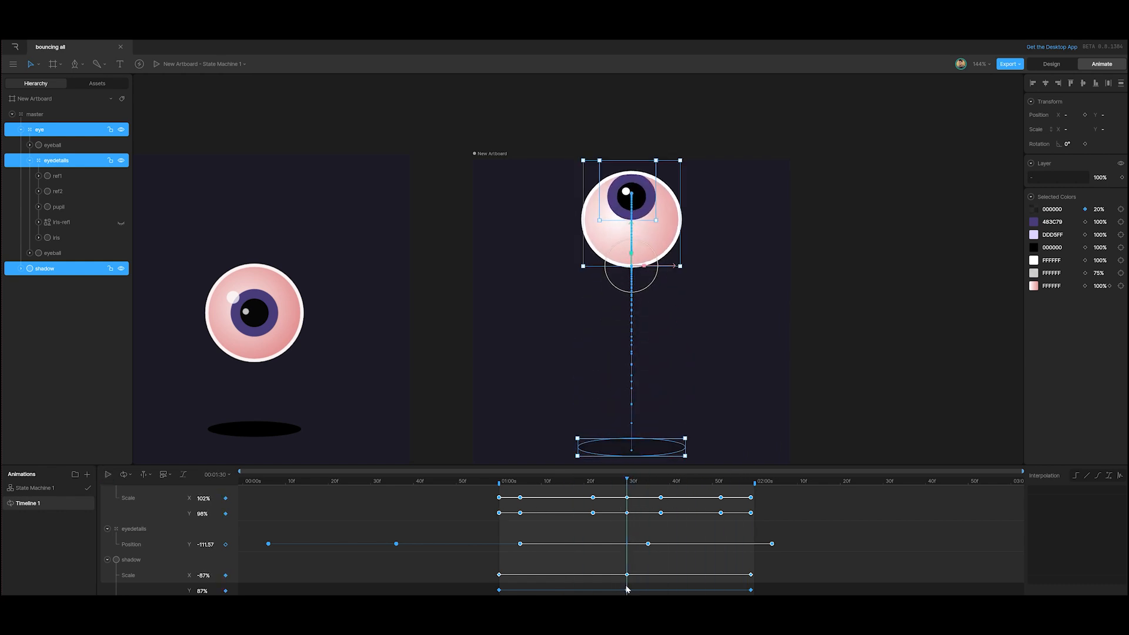
Set the shadow's X scale to 85% on its 1:30 key.
{"action": "key", "text": "Escape"}
{"action": "scroll", "coordinate": [637, 571], "scroll_direction": "down", "scroll_amount": 1}
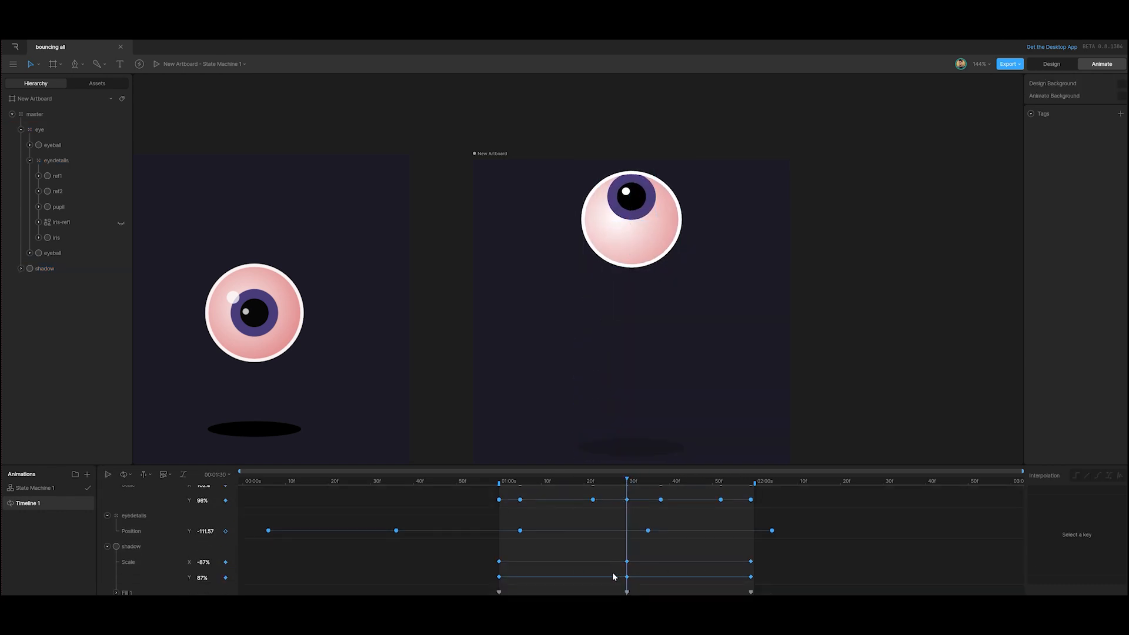
{"action": "left_click_drag", "start_coordinate": [617, 571], "coordinate": [640, 594]}
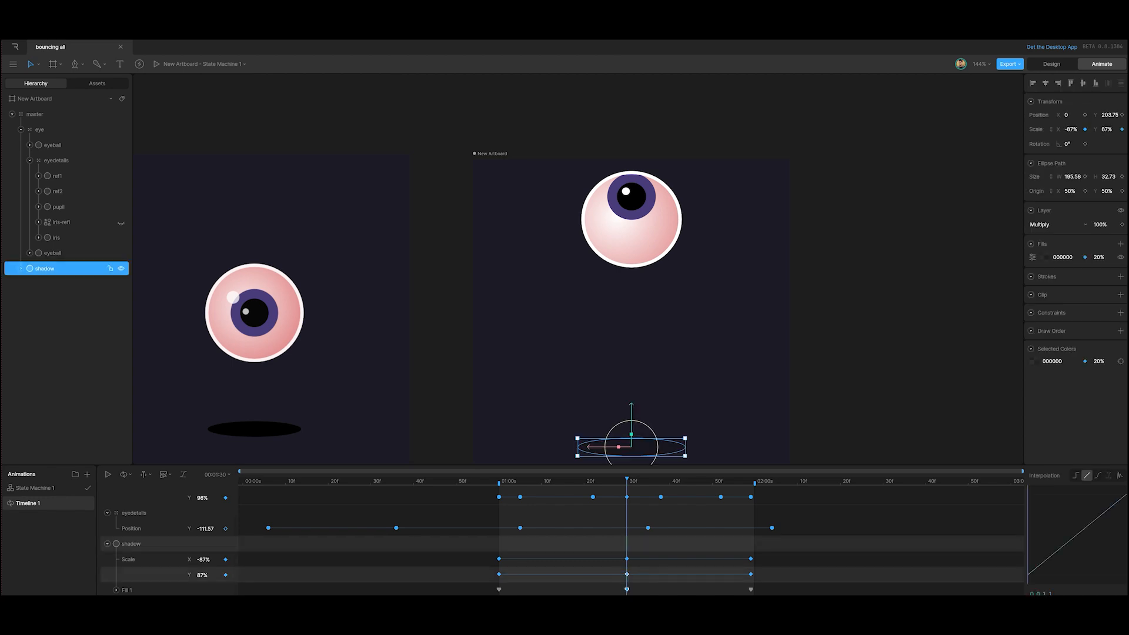
{"action": "left_click", "coordinate": [1074, 129]}
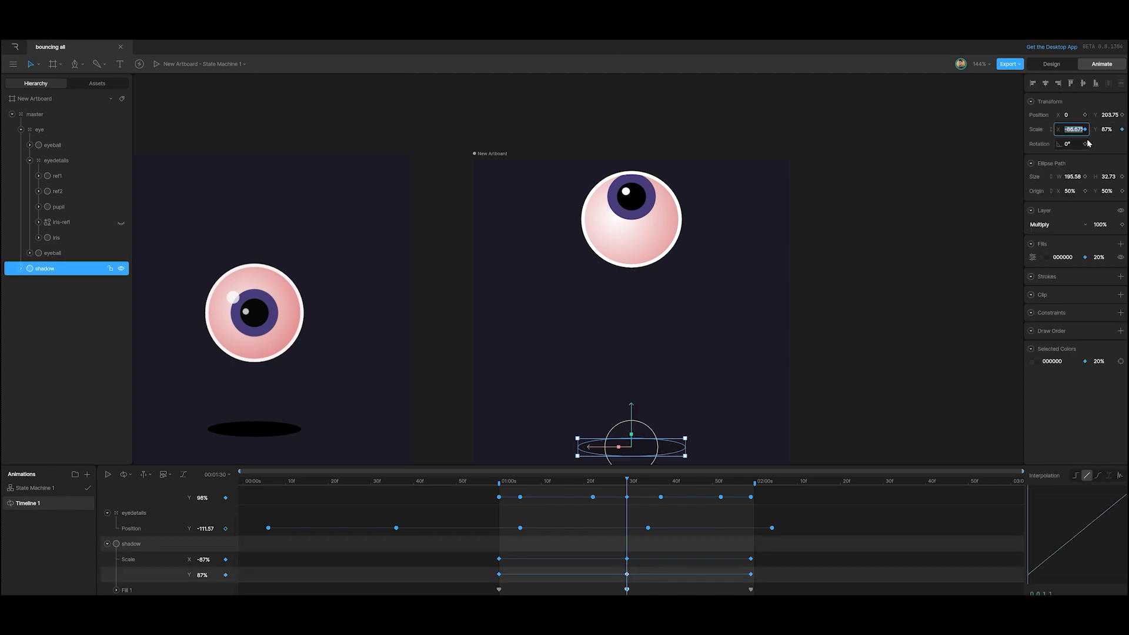
{"action": "type", "text": "85"}
{"action": "key", "text": "Return"}
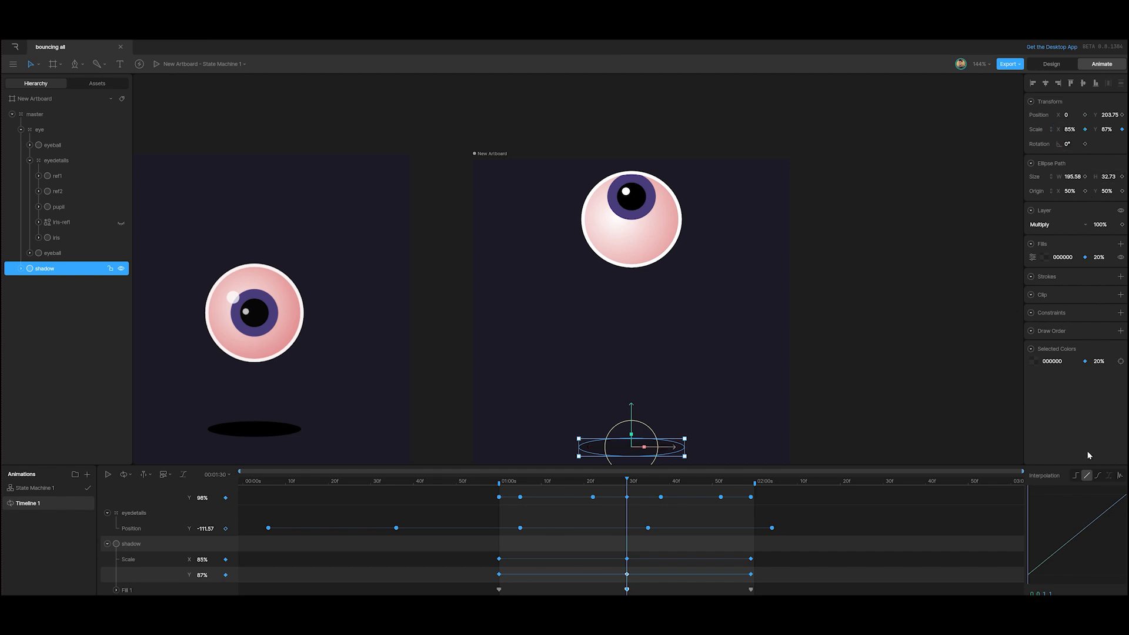
Scrub back to the start of the loop and preview the shadow shrinking and growing with the bounce.
{"action": "left_click_drag", "start_coordinate": [628, 484], "coordinate": [584, 493]}
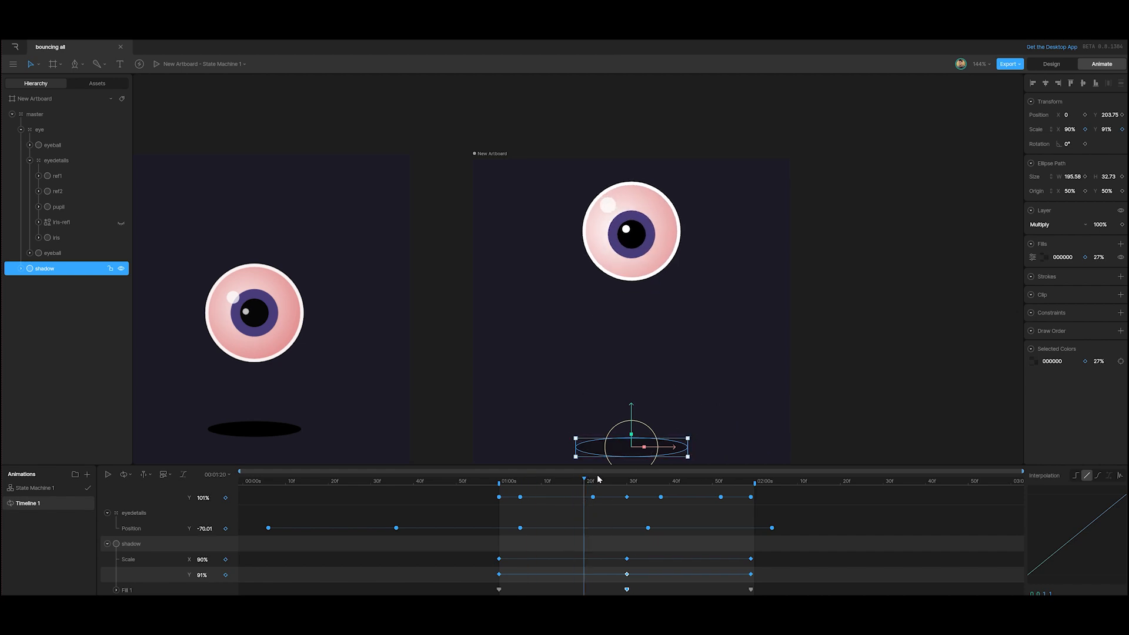
{"action": "left_click_drag", "start_coordinate": [584, 481], "coordinate": [498, 488]}
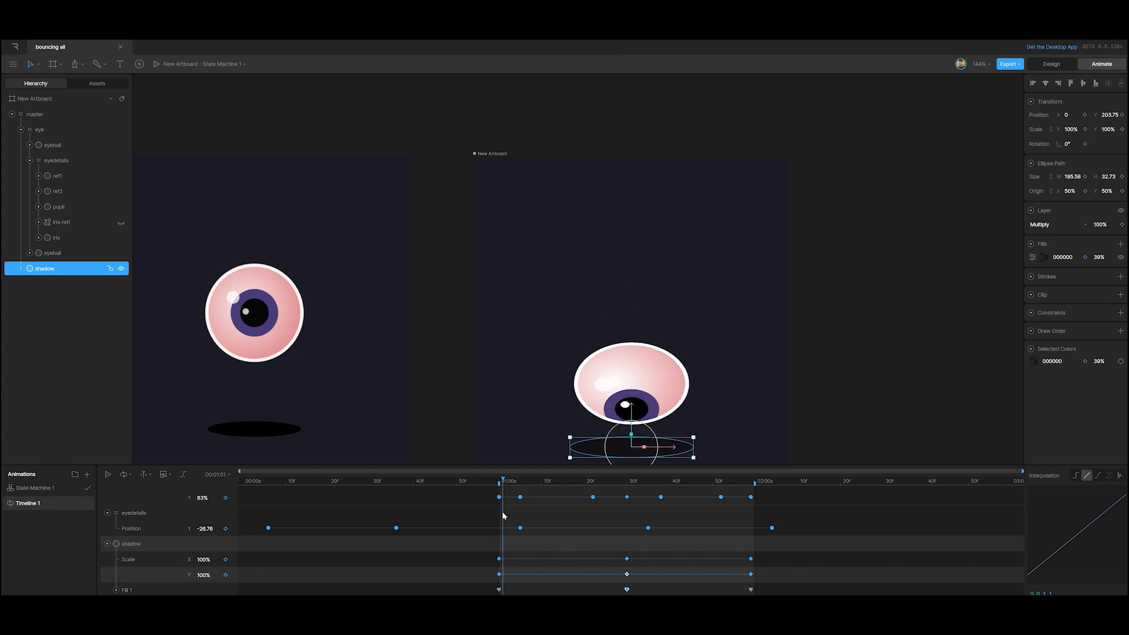
{"action": "key", "text": "space"}
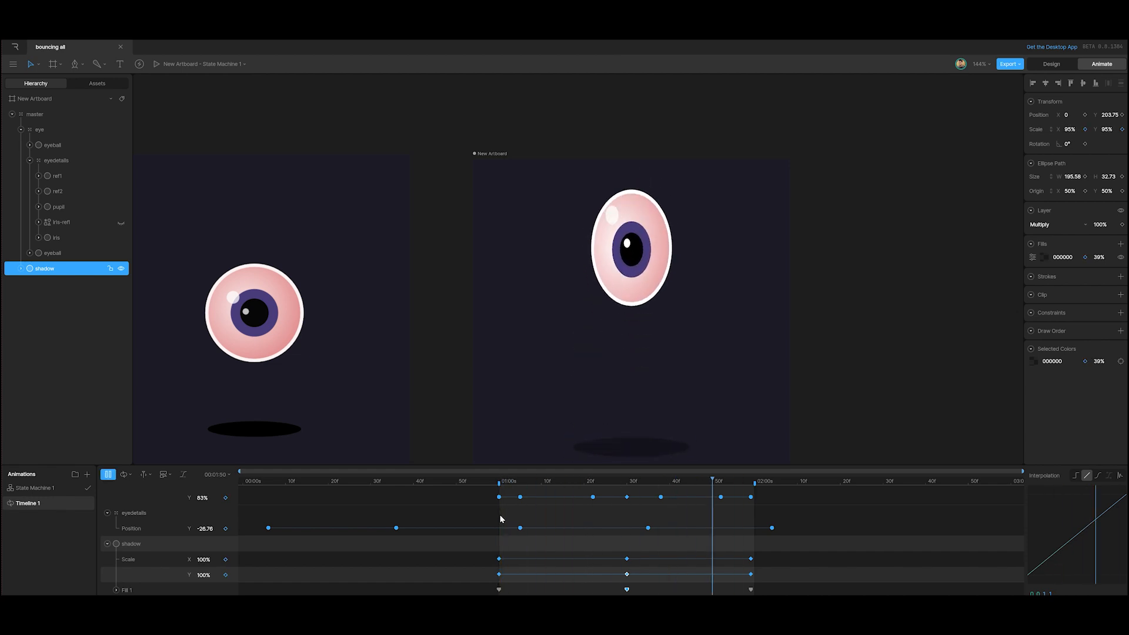
{"action": "key", "text": "space"}
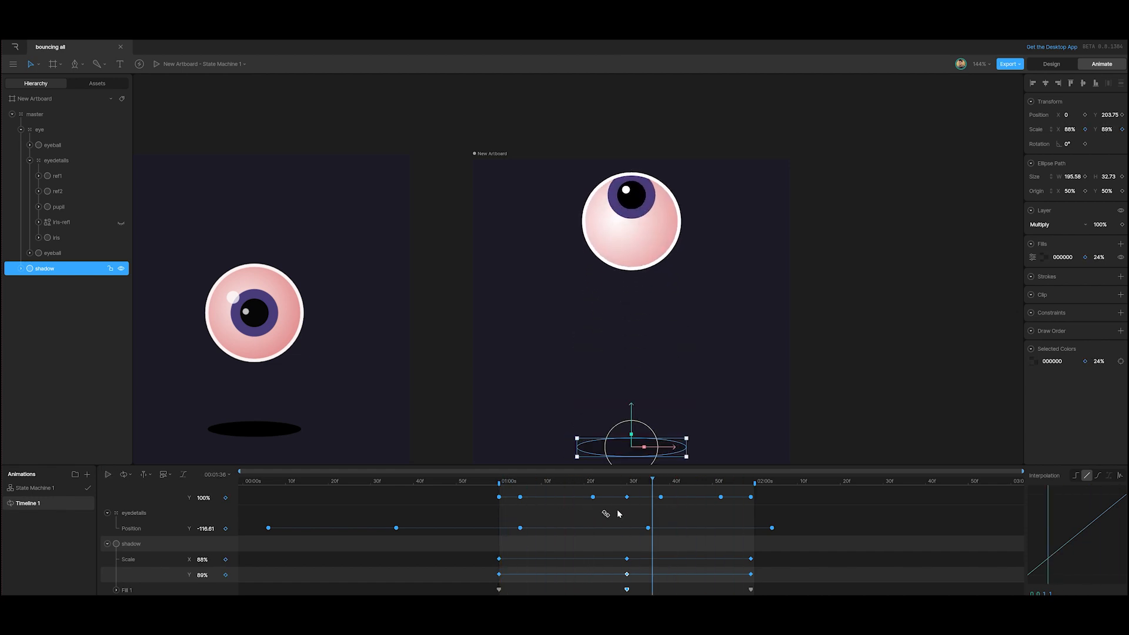
Try X scale values of 25% and 45% for the shadow at 1:30.
{"action": "left_click_drag", "start_coordinate": [652, 488], "coordinate": [627, 488]}
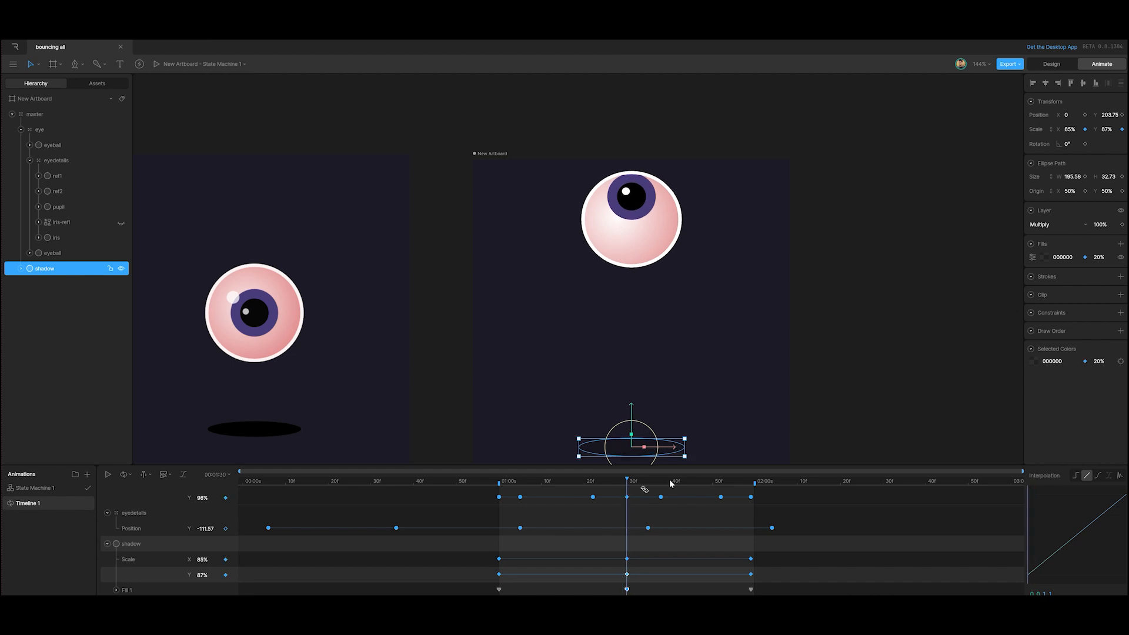
{"action": "left_click", "coordinate": [1070, 129]}
{"action": "type", "text": "25"}
{"action": "key", "text": "Return"}
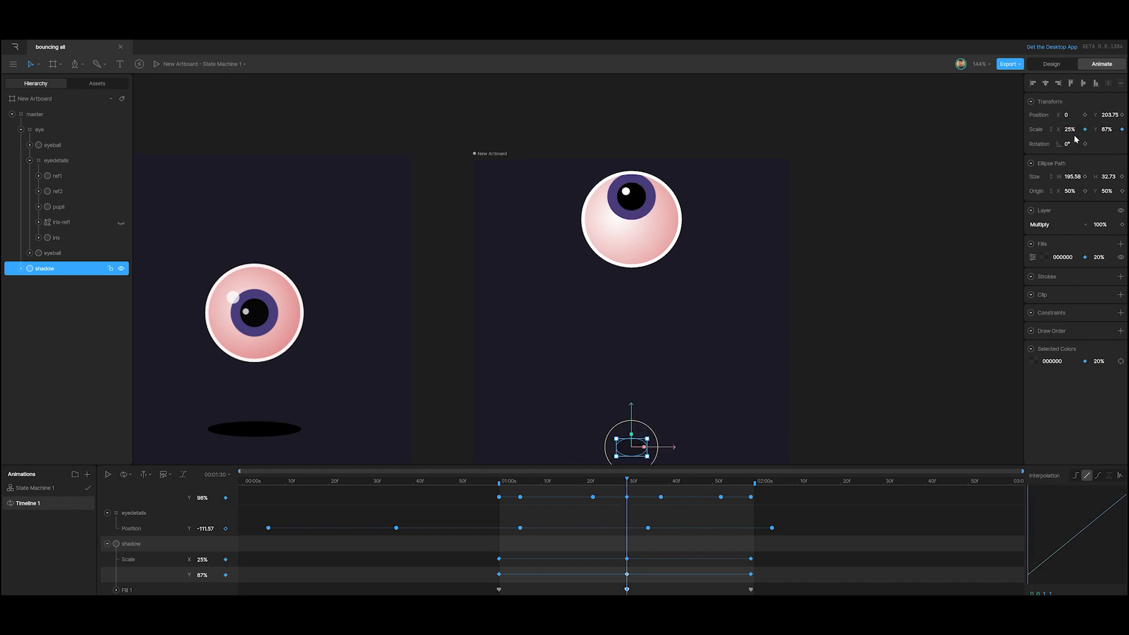
{"action": "left_click", "coordinate": [1071, 129]}
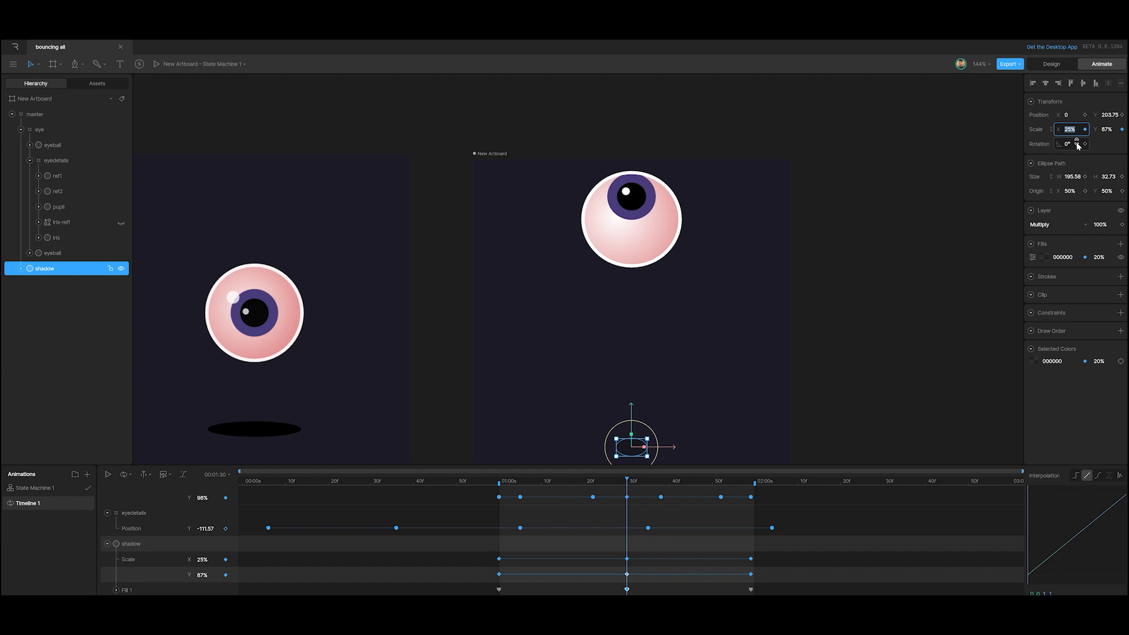
{"action": "type", "text": "45"}
{"action": "key", "text": "Return"}
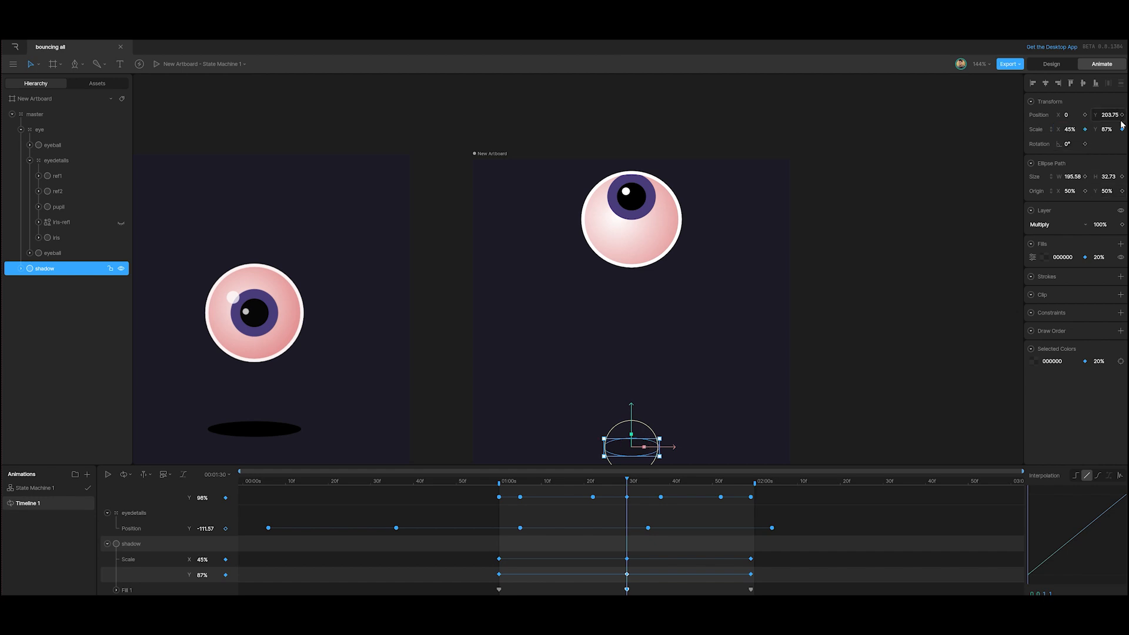
Set the shadow's scale at 1:30 to 55% on X and 60% on Y.
{"action": "left_click", "coordinate": [1071, 129]}
{"action": "type", "text": "55"}
{"action": "key", "text": "Tab"}
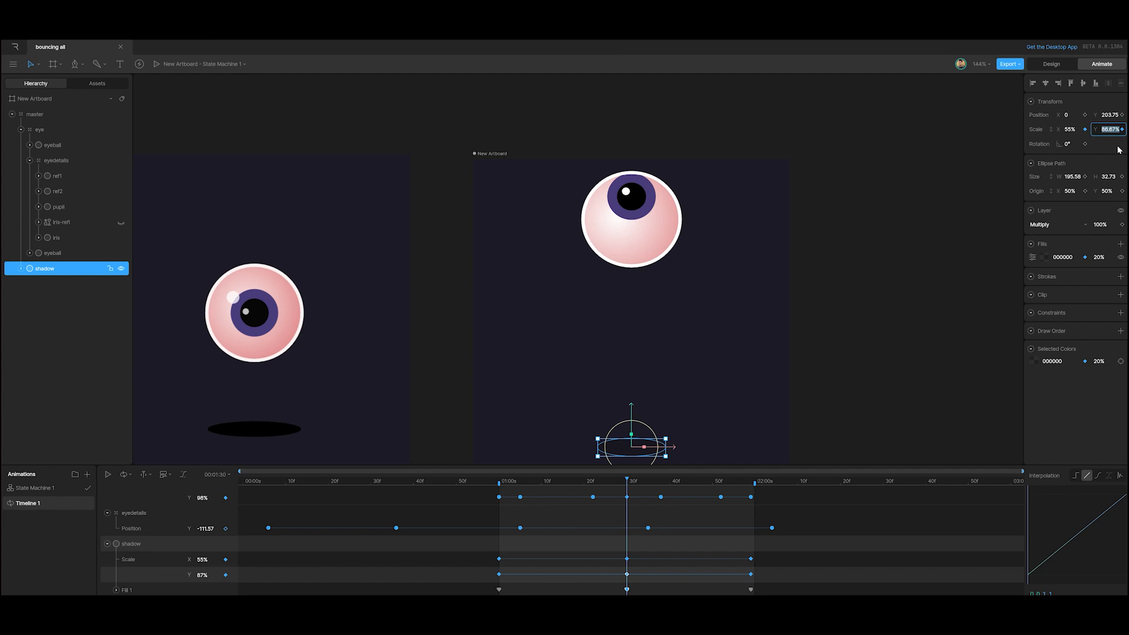
{"action": "type", "text": "60"}
{"action": "key", "text": "Return"}
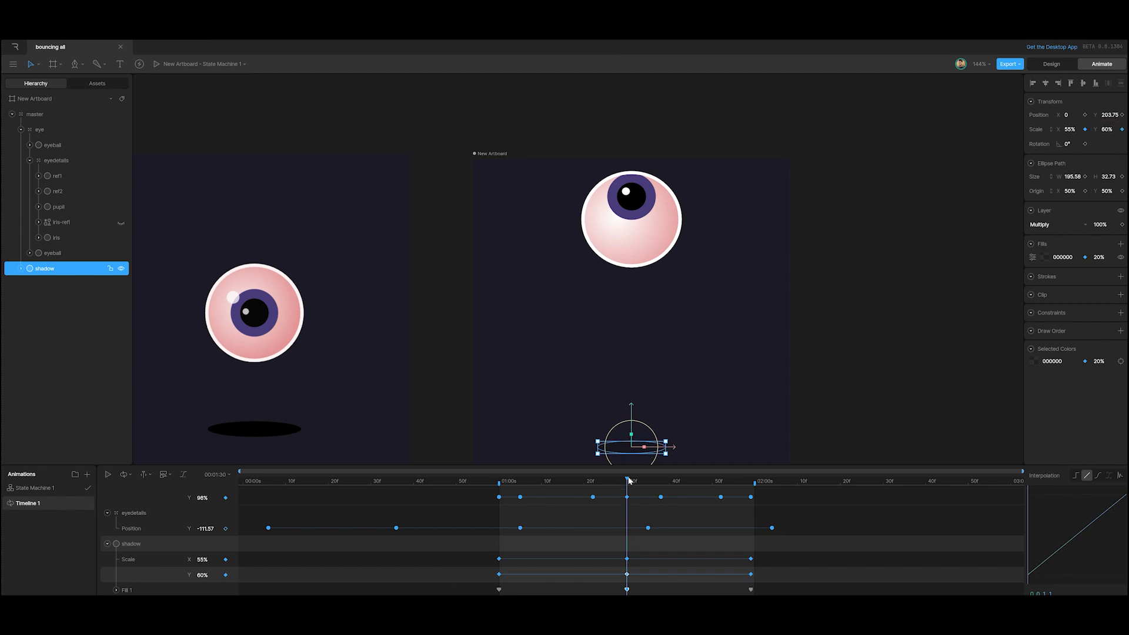
Preview the loop to check the smaller shadow at the bounce's peak and return to 1:30.
{"action": "key", "text": "space"}
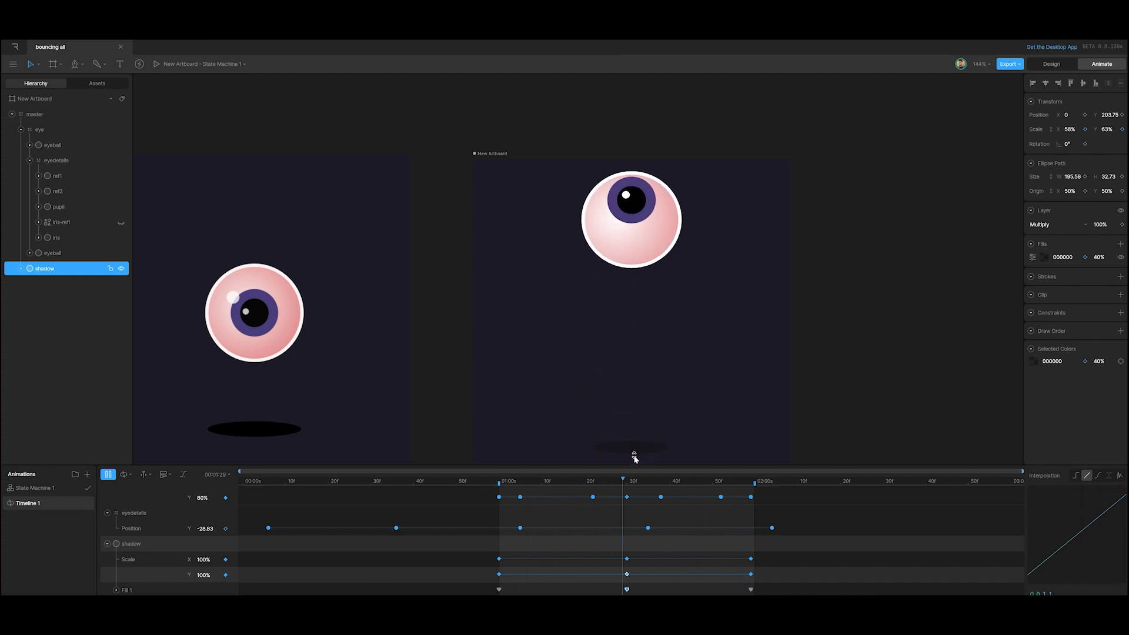
{"action": "key", "text": "space"}
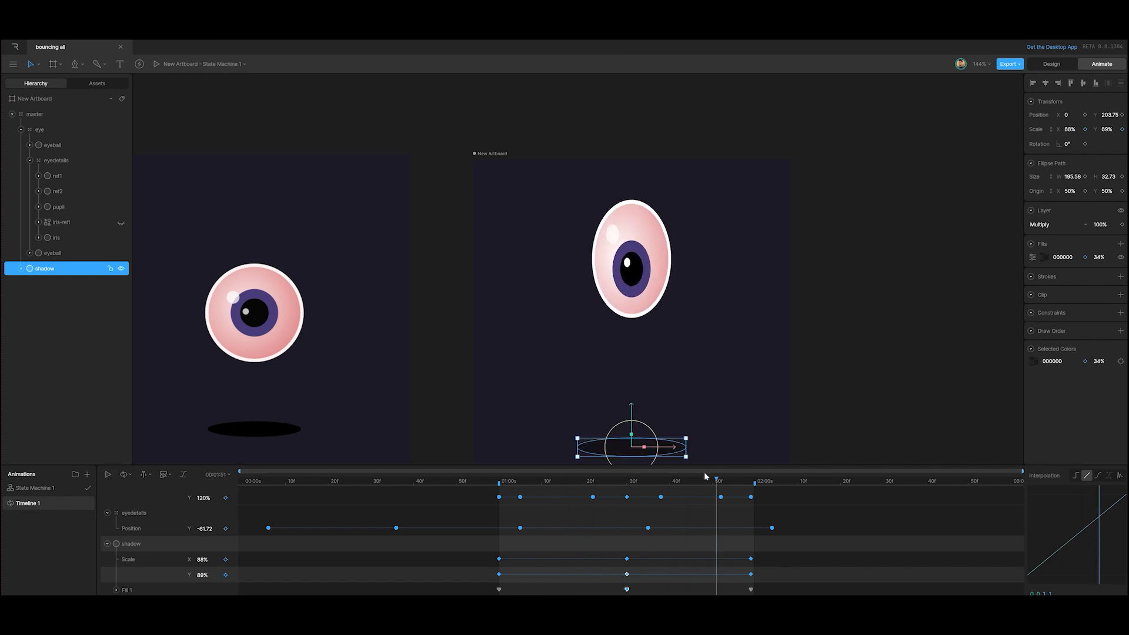
{"action": "left_click_drag", "start_coordinate": [714, 481], "coordinate": [627, 501]}
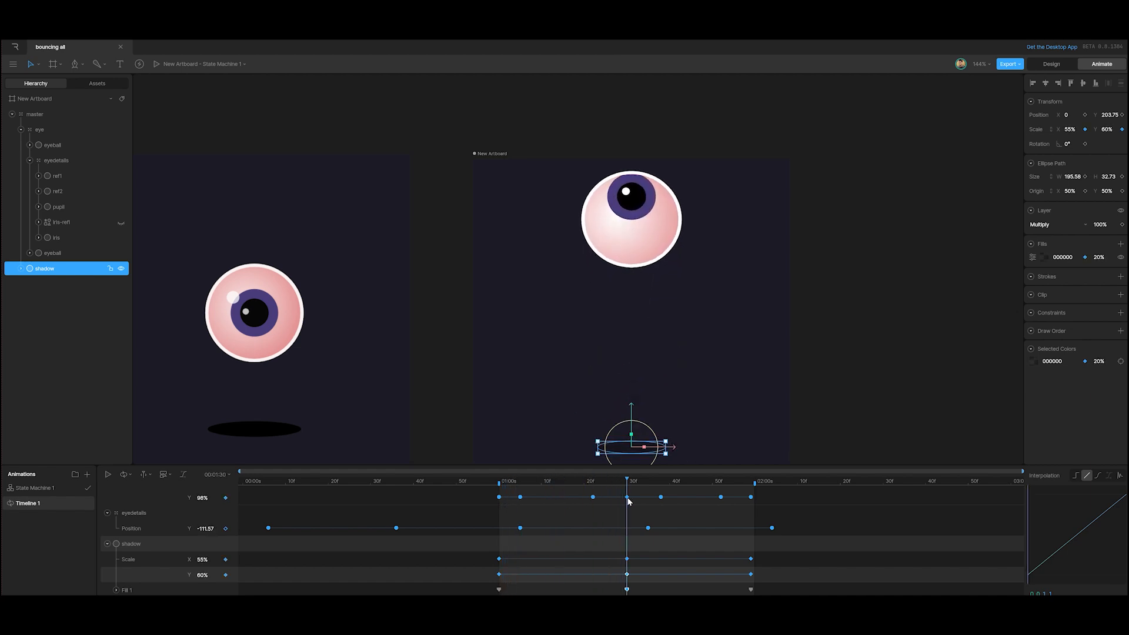
Apply cubic interpolation to all the shadow's scale and fill keys in the loop range.
{"action": "left_click_drag", "start_coordinate": [489, 555], "coordinate": [773, 596]}
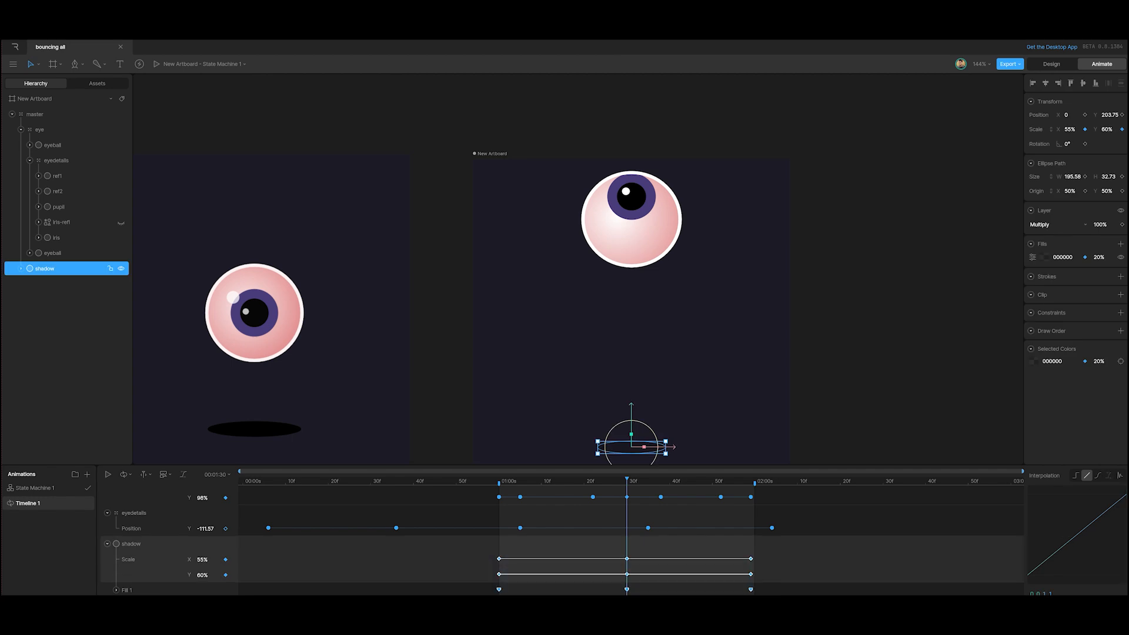
{"action": "left_click", "coordinate": [1098, 476]}
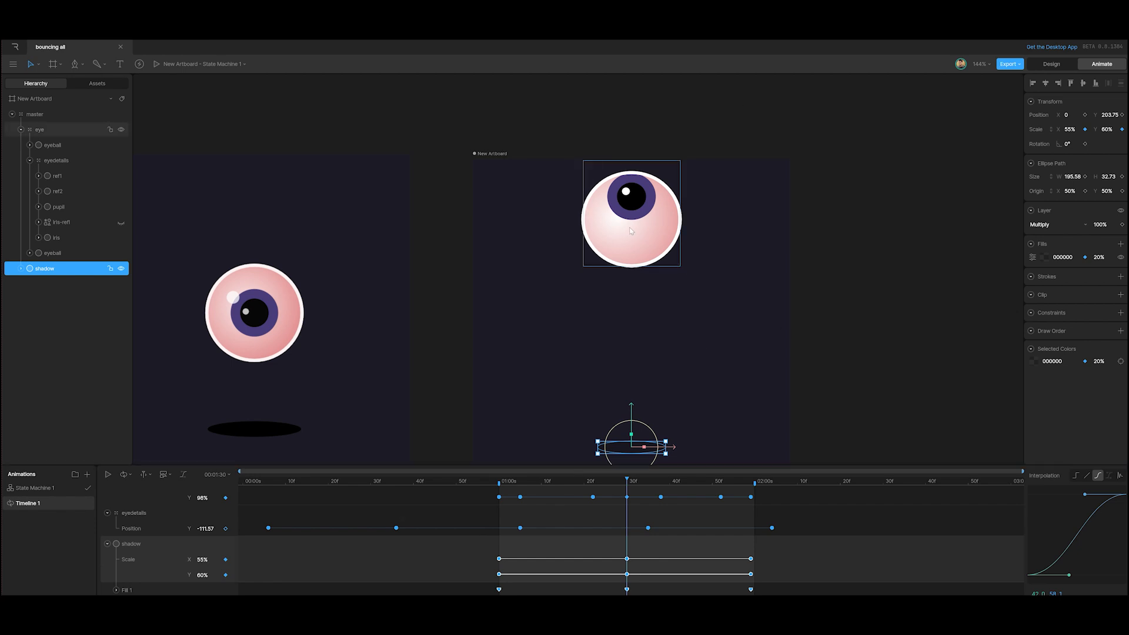
{"action": "left_click", "coordinate": [316, 572]}
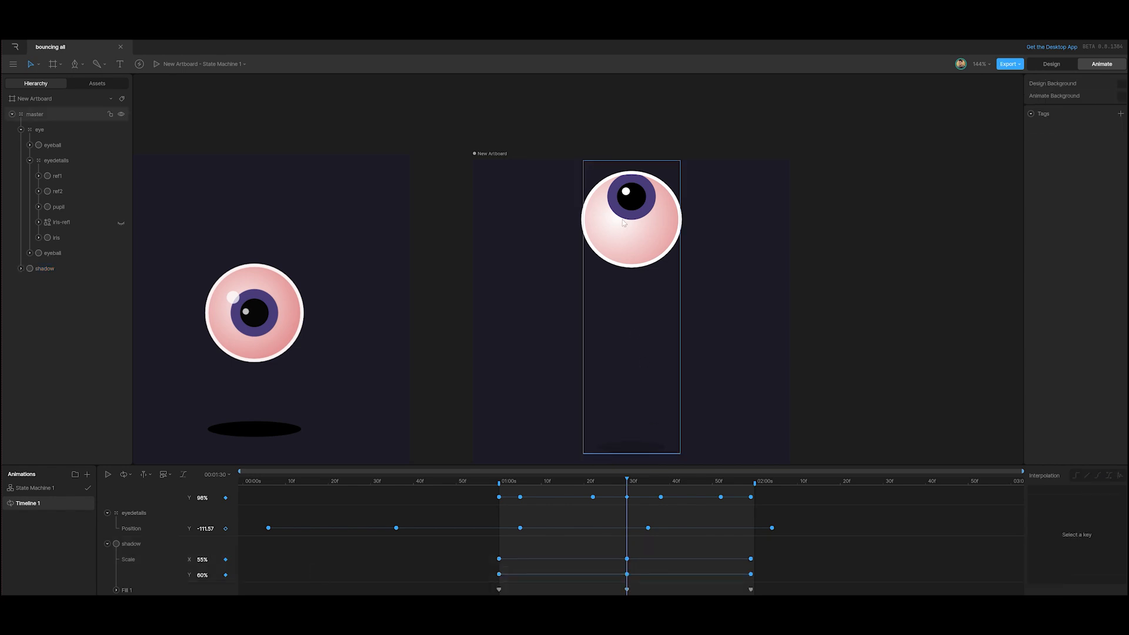
Look over the eye and eyedetails position tracks and open the shadow's X scale curve in the graph editor.
{"action": "scroll", "coordinate": [142, 522], "scroll_direction": "up", "scroll_amount": 2}
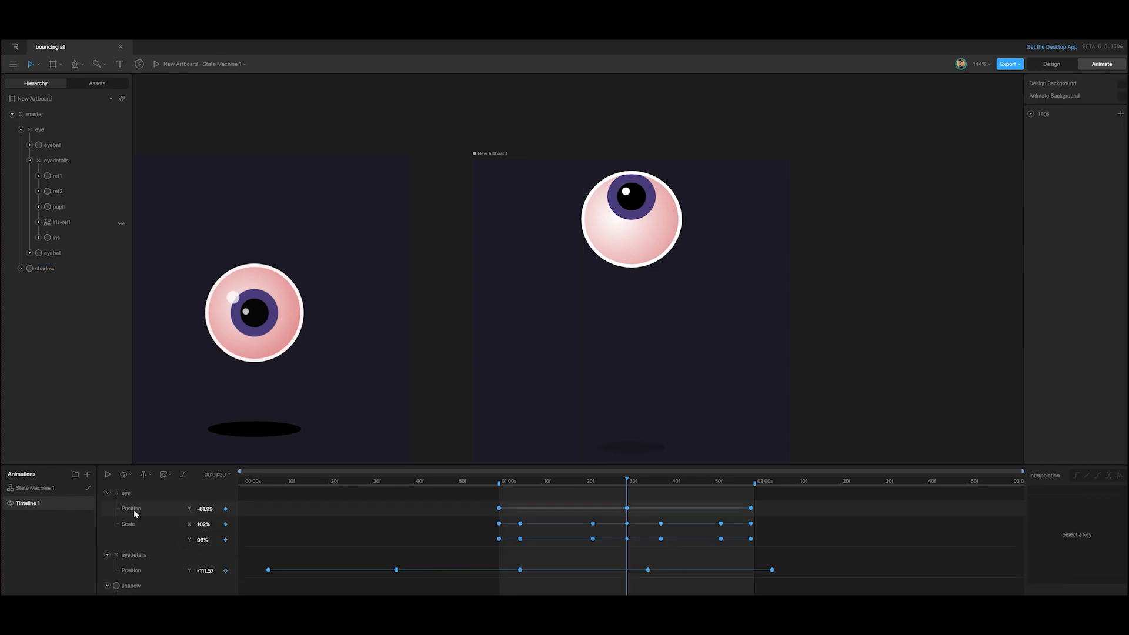
{"action": "left_click", "coordinate": [133, 509]}
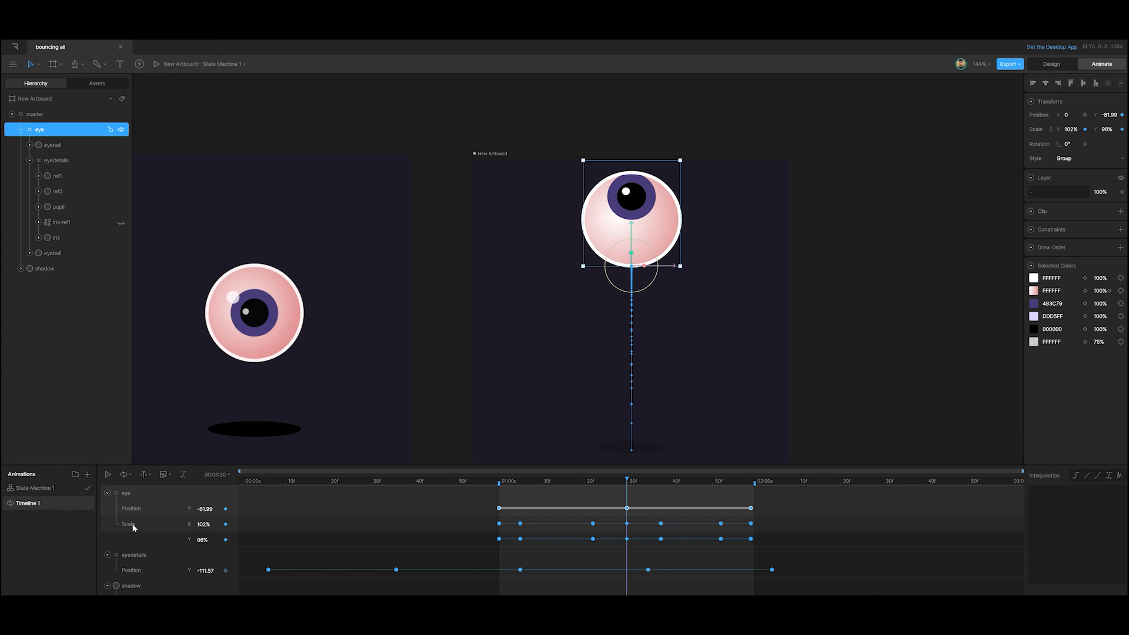
{"action": "scroll", "coordinate": [133, 528], "scroll_direction": "down", "scroll_amount": 1}
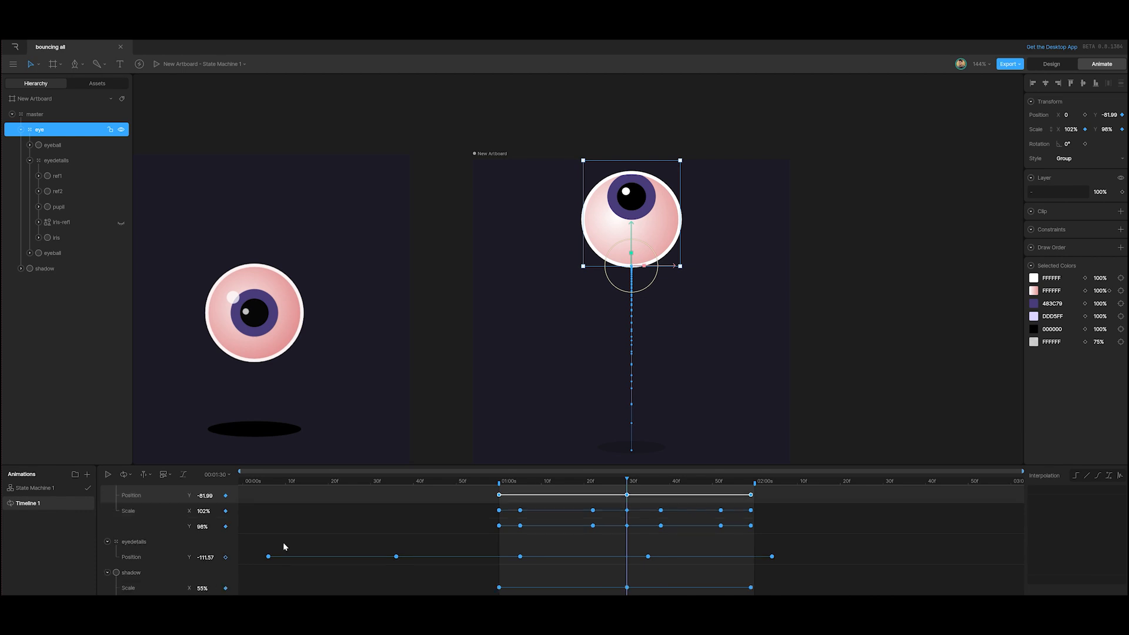
{"action": "left_click", "coordinate": [127, 563]}
{"action": "scroll", "coordinate": [345, 522], "scroll_direction": "up", "scroll_amount": 1}
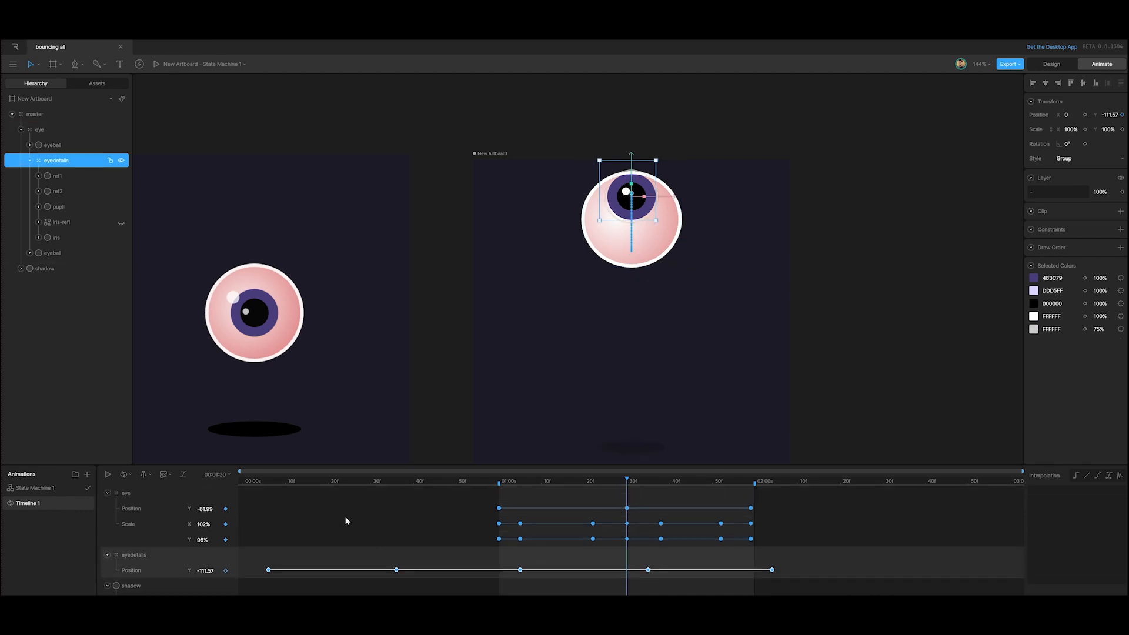
{"action": "scroll", "coordinate": [213, 516], "scroll_direction": "down", "scroll_amount": 3}
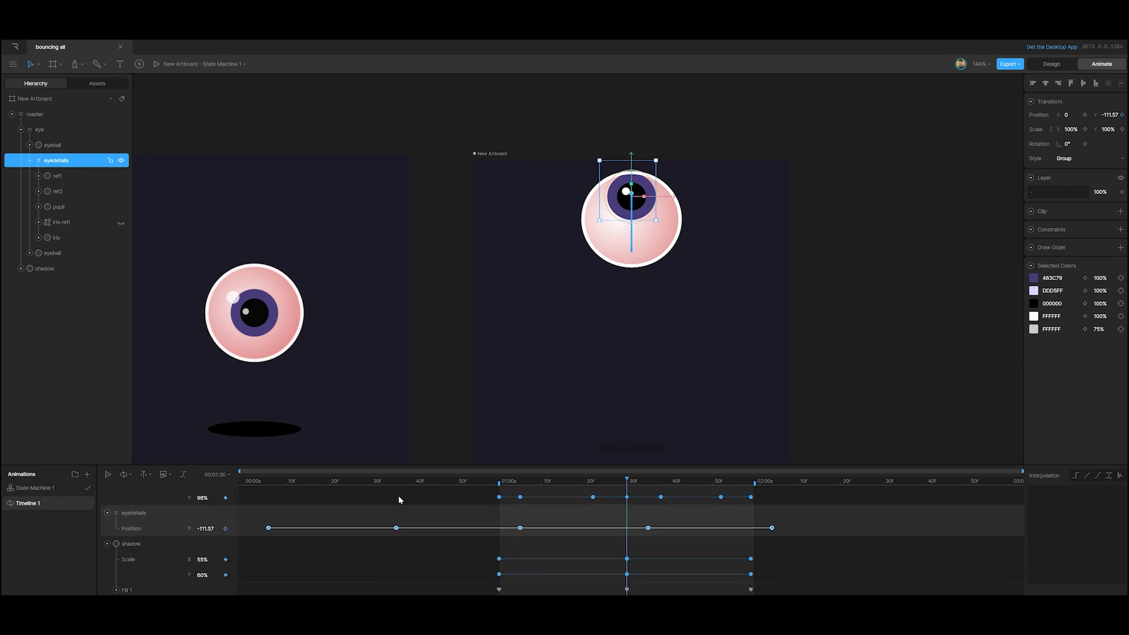
{"action": "left_click", "coordinate": [126, 559]}
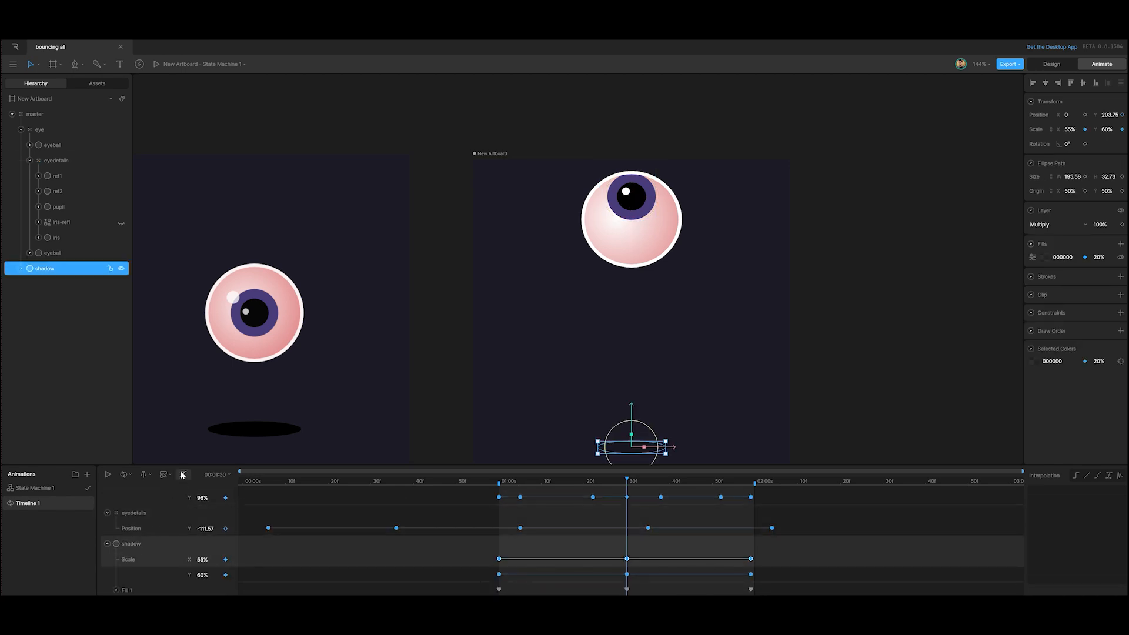
{"action": "left_click", "coordinate": [183, 475]}
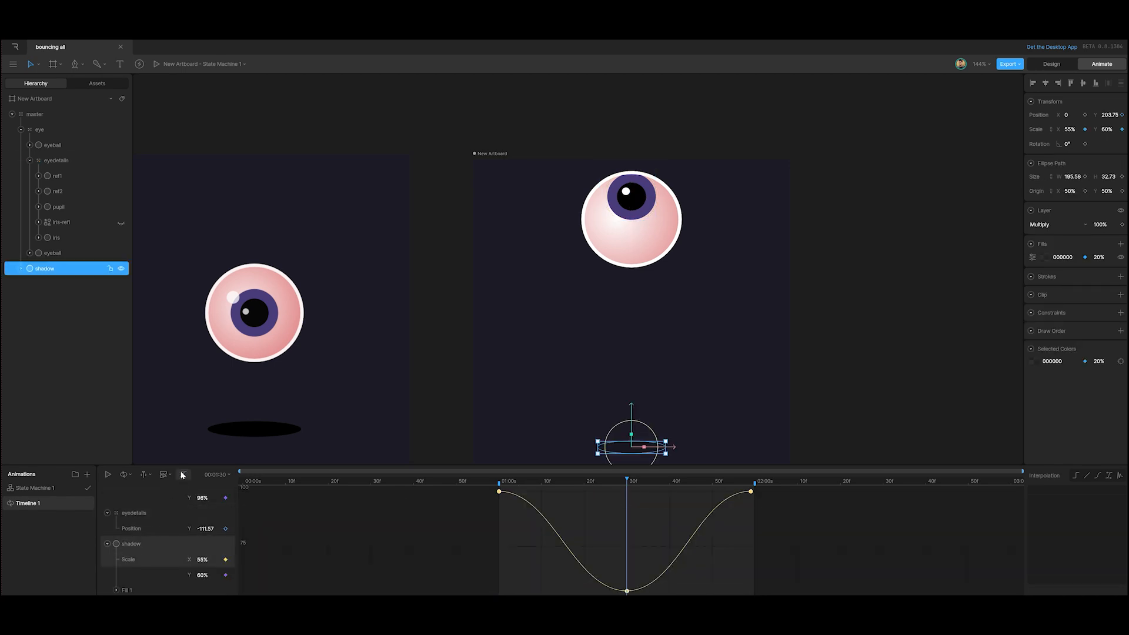
Shape the shadow's X scale easing from 1:00 into a steep start and soft landing, about 0, .45, .39, 1.01.
{"action": "left_click", "coordinate": [499, 492]}
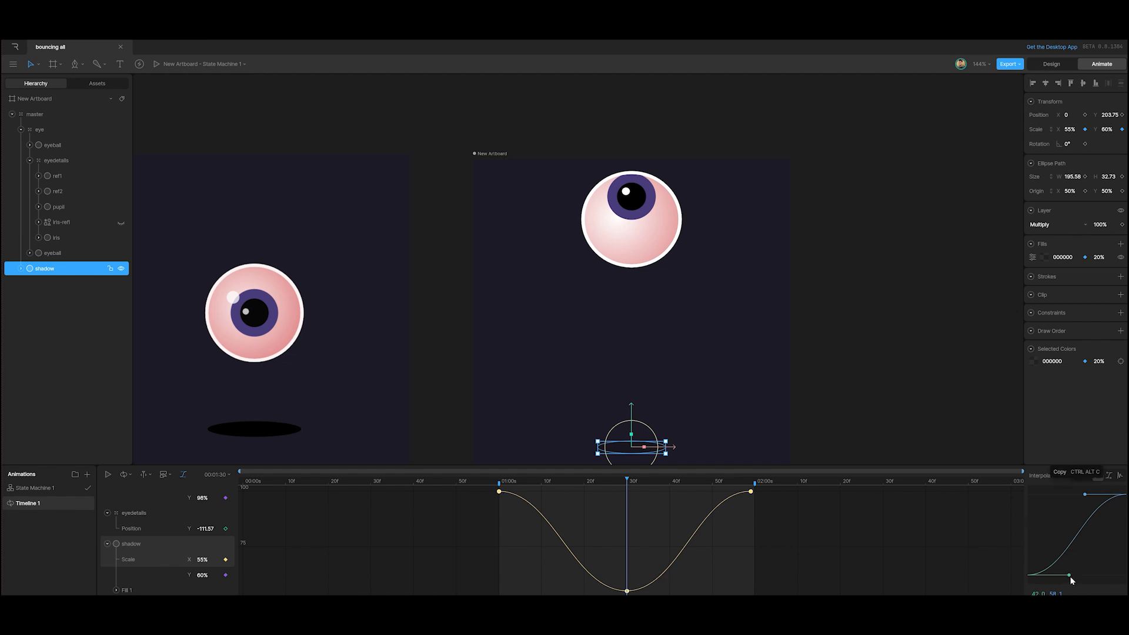
{"action": "left_click_drag", "start_coordinate": [1069, 575], "coordinate": [1028, 528]}
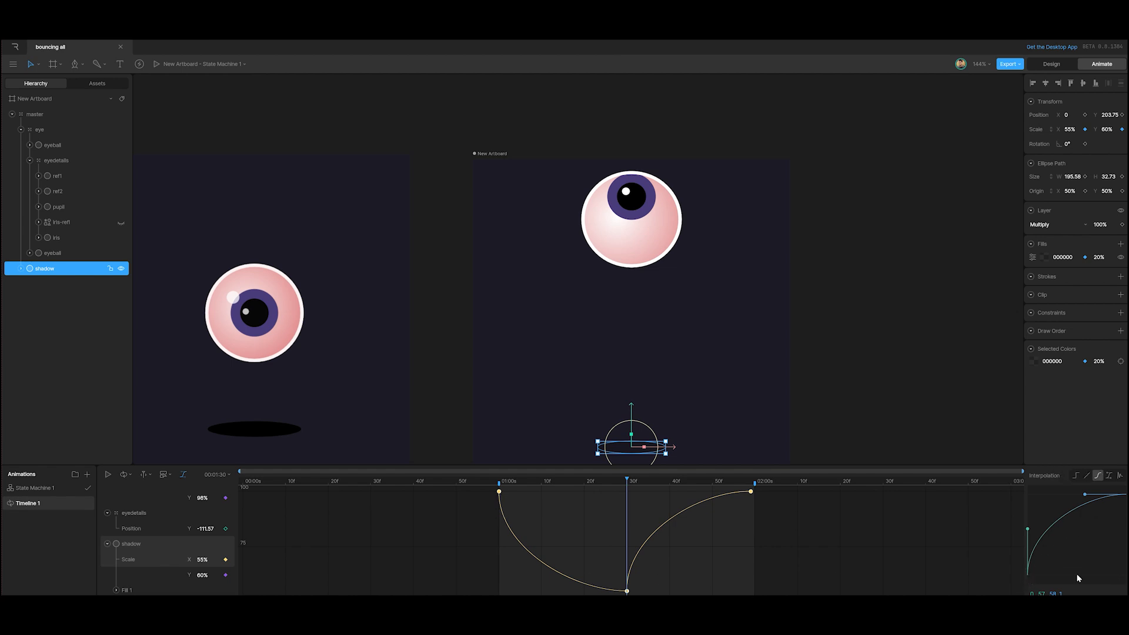
{"action": "left_click_drag", "start_coordinate": [1086, 496], "coordinate": [1066, 494]}
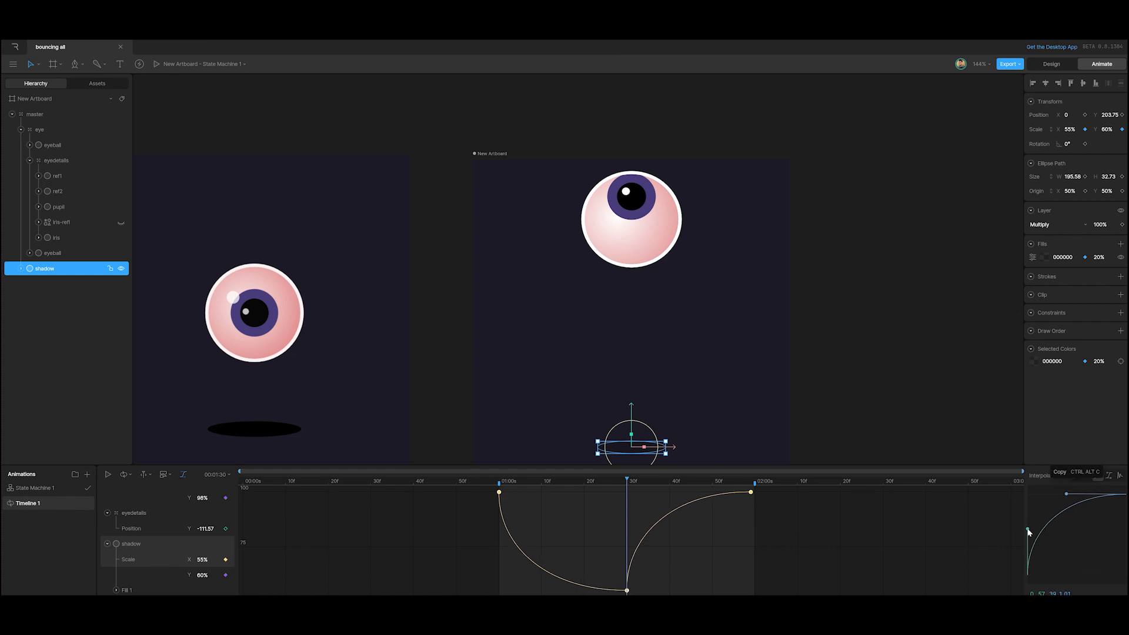
{"action": "mouse_move", "coordinate": [1028, 530]}
{"action": "left_mouse_down"}
{"action": "mouse_move", "coordinate": [1059, 543]}
{"action": "mouse_move", "coordinate": [1028, 538]}
{"action": "left_mouse_up"}
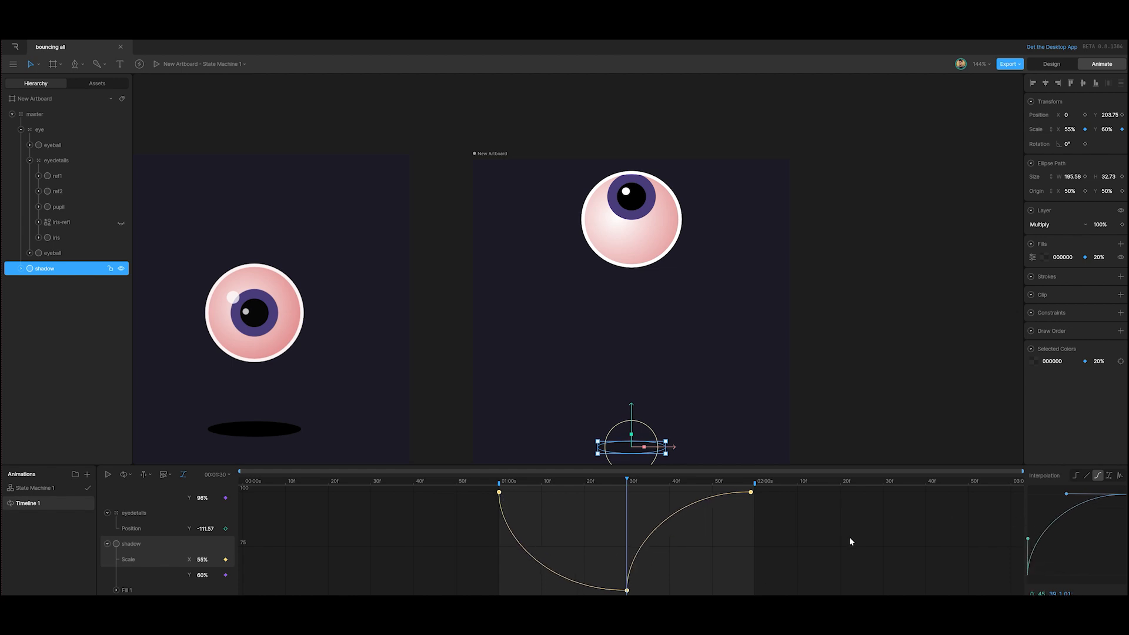
Shape the shadow's X scale easing from 1:30 into a slow start and steep finish, about .88, 0, .94, .63.
{"action": "left_click", "coordinate": [656, 565]}
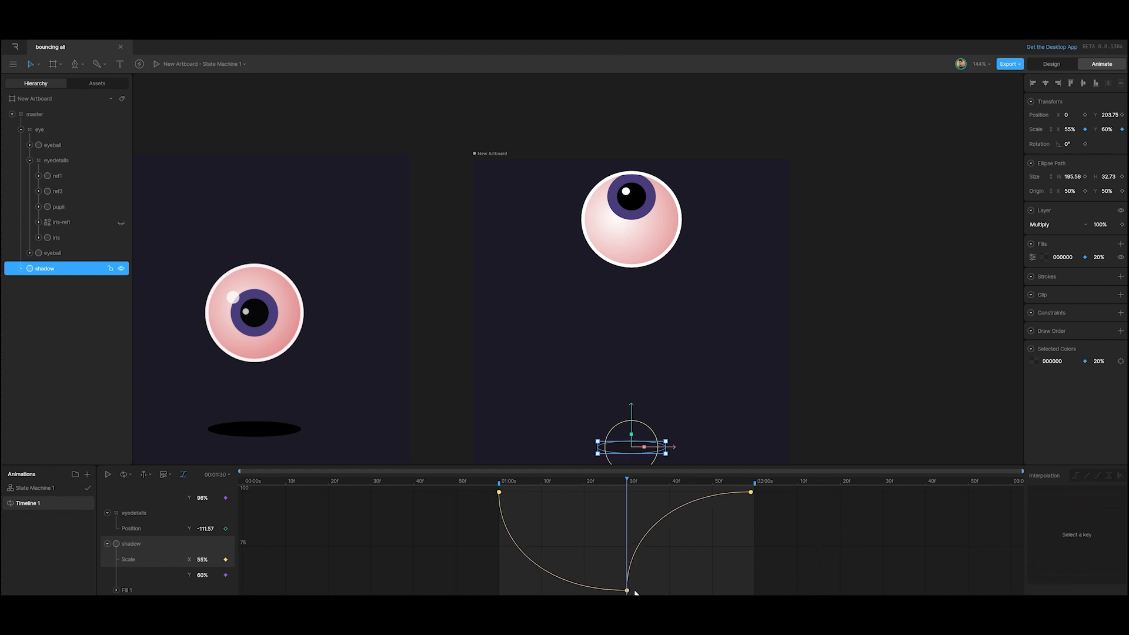
{"action": "left_click", "coordinate": [627, 590]}
{"action": "left_click_drag", "start_coordinate": [1029, 530], "coordinate": [1076, 563]}
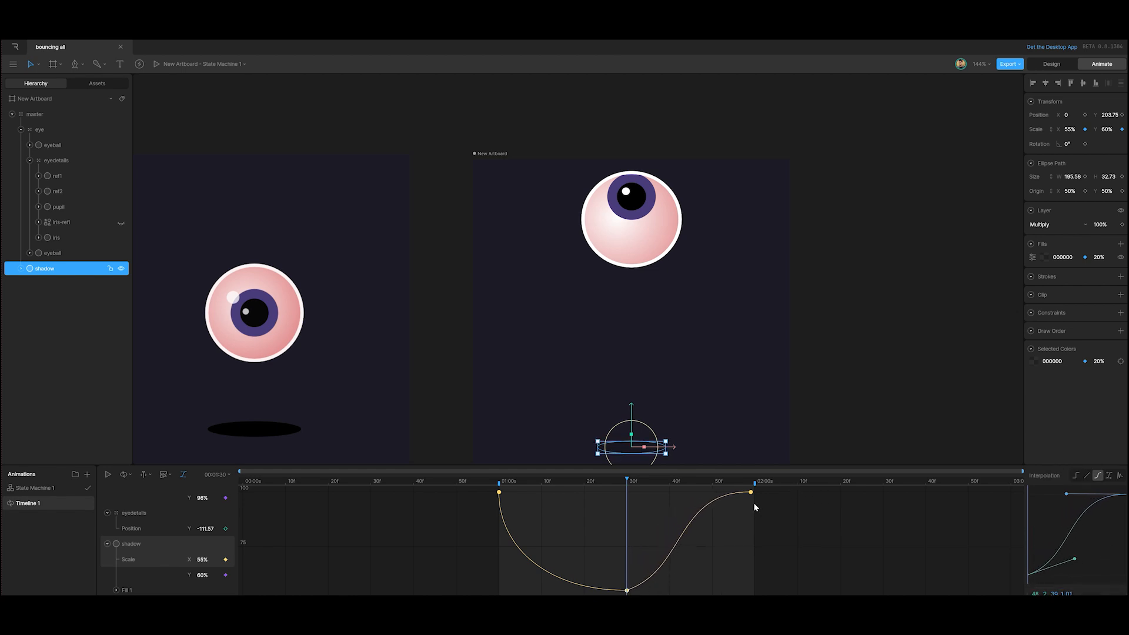
{"action": "left_click_drag", "start_coordinate": [1076, 560], "coordinate": [1114, 574]}
{"action": "left_click_drag", "start_coordinate": [1069, 496], "coordinate": [1121, 524]}
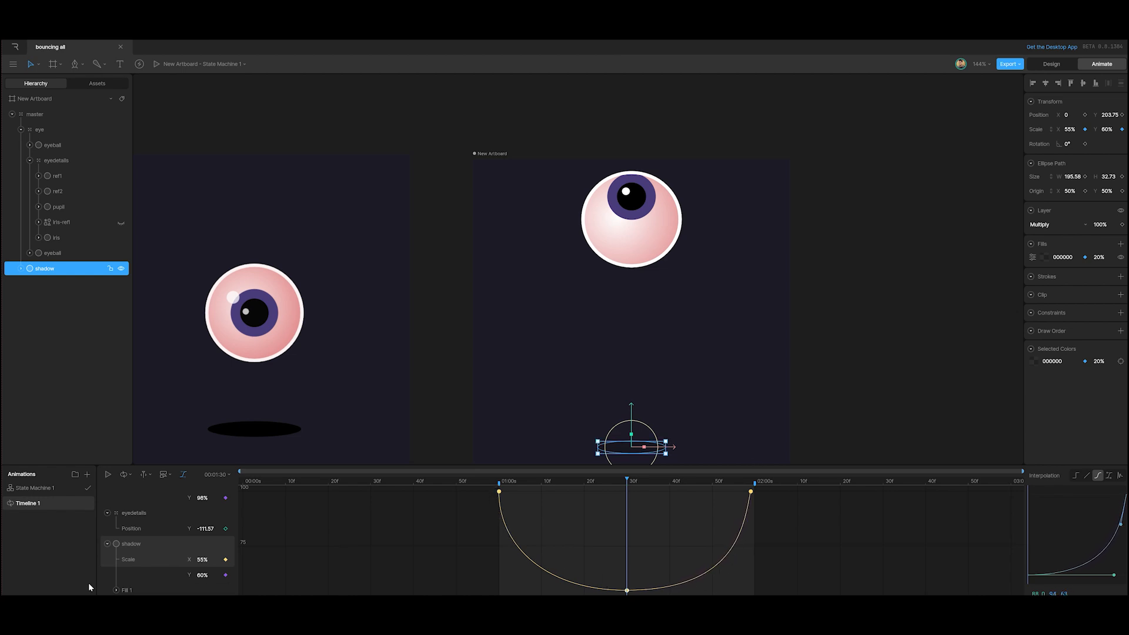
Shape the shadow's Y scale easing from 1:00 into a steep start and soft landing, about .03, .63, .42, 1.
{"action": "left_click", "coordinate": [178, 575]}
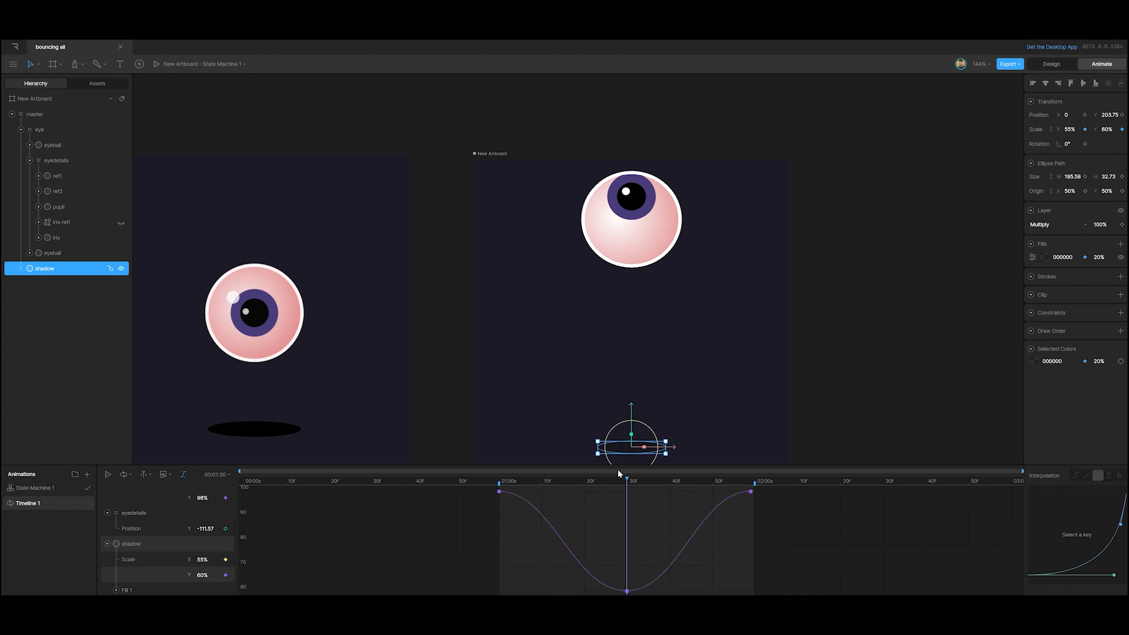
{"action": "left_click_drag", "start_coordinate": [631, 482], "coordinate": [499, 496]}
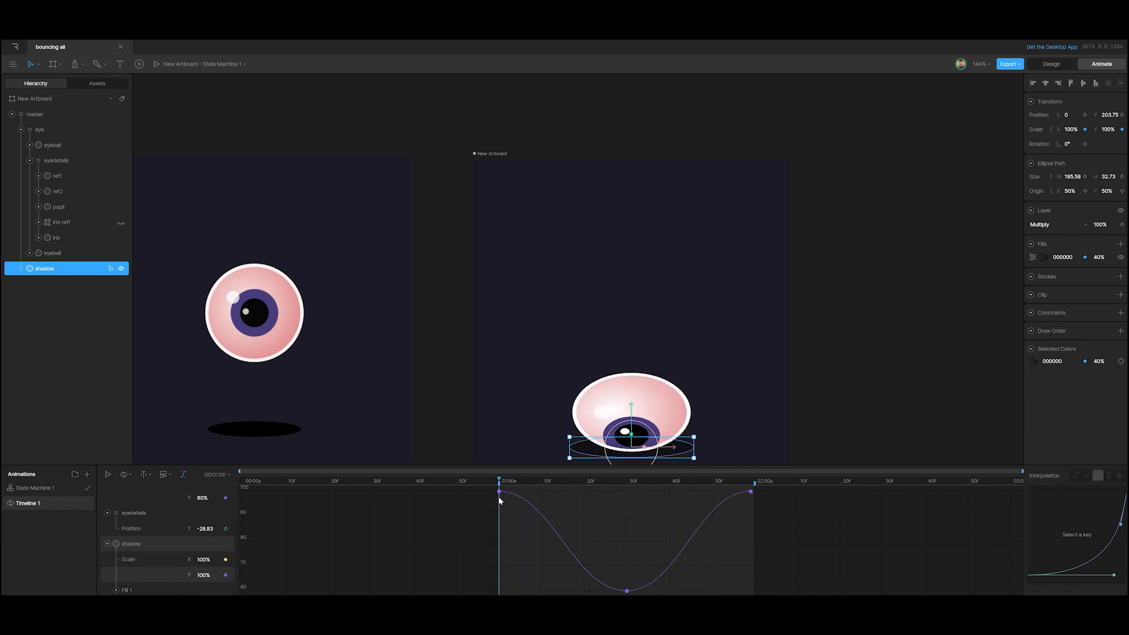
{"action": "left_click", "coordinate": [499, 492]}
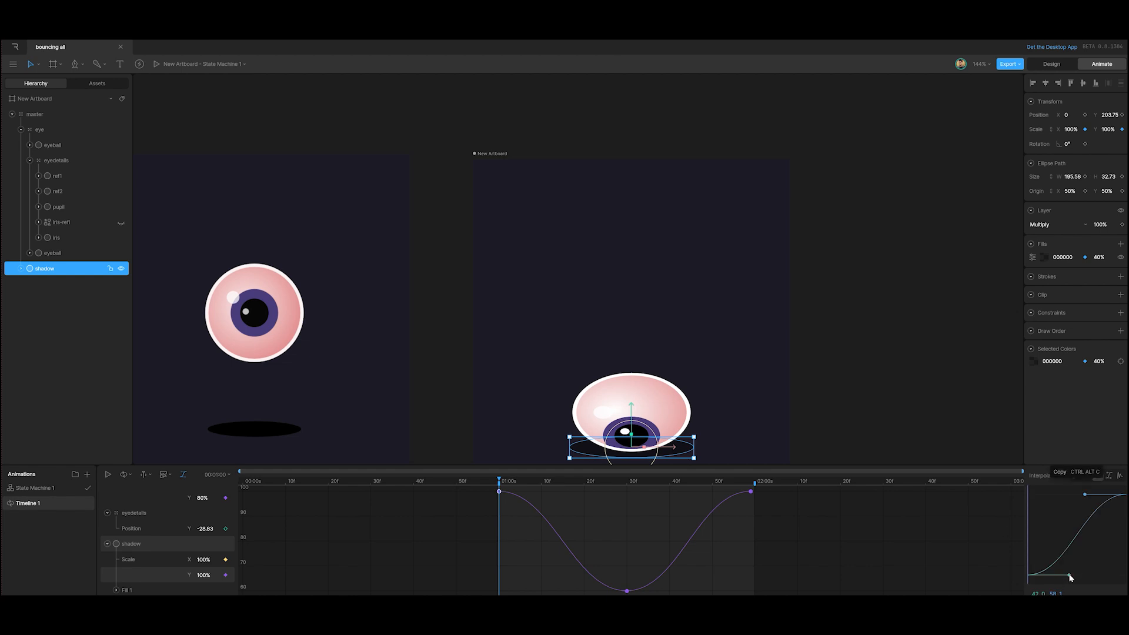
{"action": "left_click_drag", "start_coordinate": [1070, 576], "coordinate": [1030, 524]}
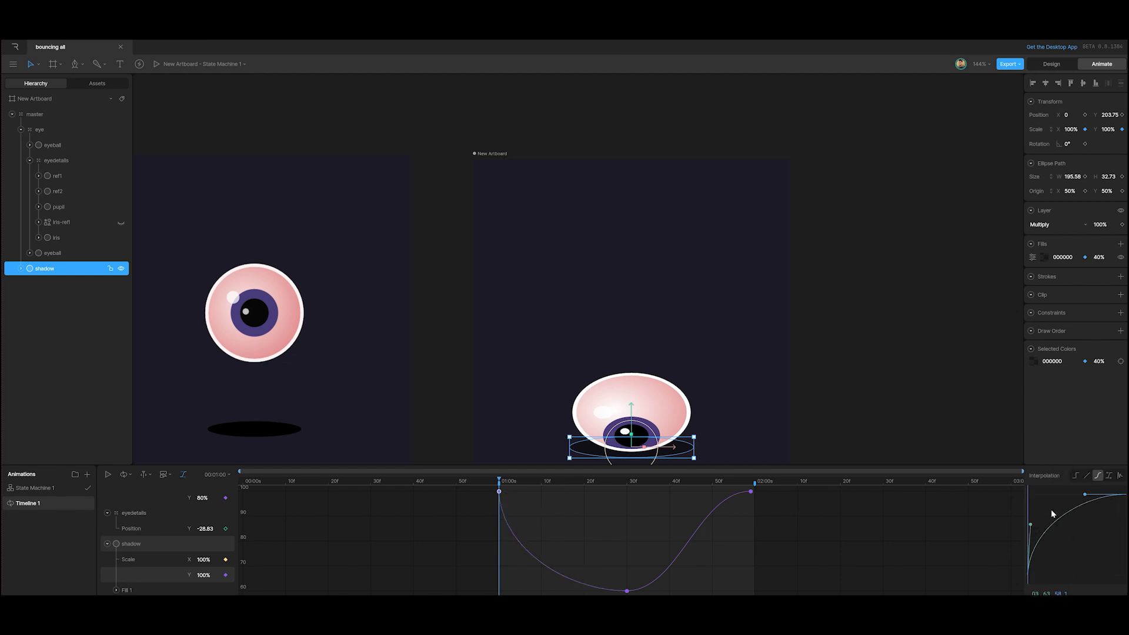
{"action": "left_click_drag", "start_coordinate": [1085, 495], "coordinate": [1070, 498]}
Shape the shadow's Y scale easing from 1:30 to about .7, 0, .9, .43 and preview the loop from 1:00.
{"action": "left_click_drag", "start_coordinate": [499, 481], "coordinate": [628, 504]}
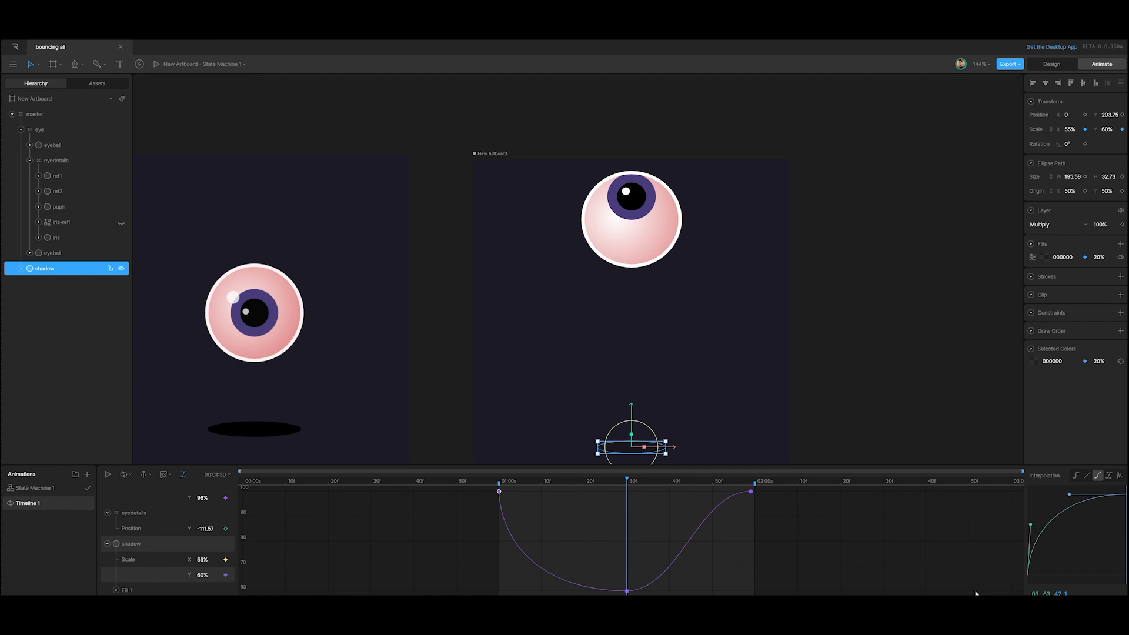
{"action": "left_click", "coordinate": [628, 591]}
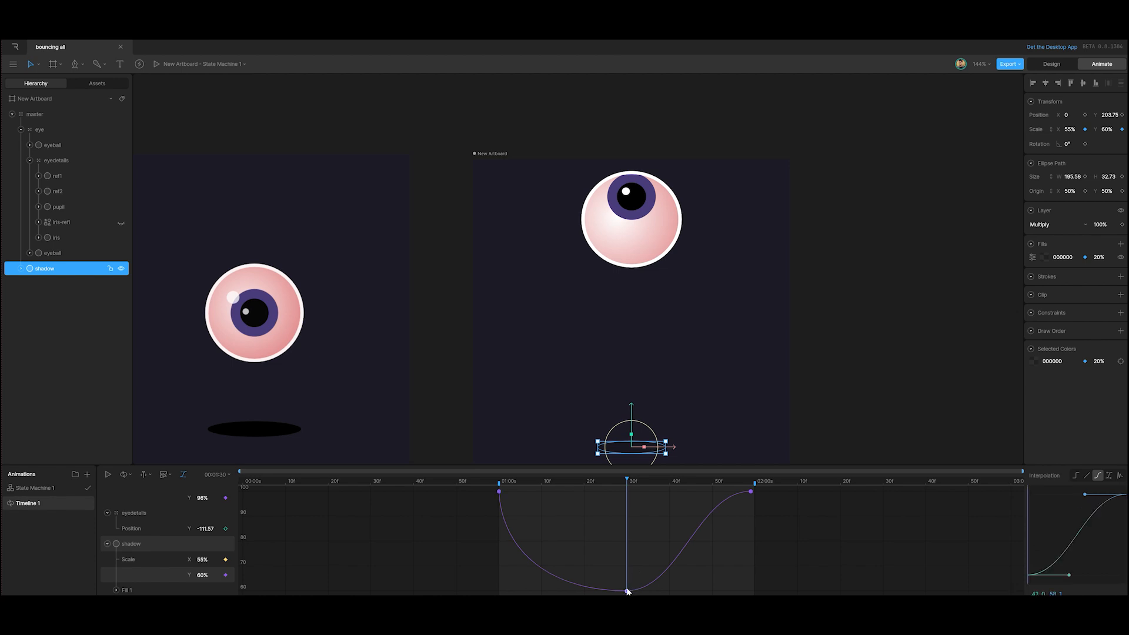
{"action": "left_click_drag", "start_coordinate": [1069, 580], "coordinate": [1096, 575]}
{"action": "left_click_drag", "start_coordinate": [1082, 496], "coordinate": [1110, 540]}
{"action": "left_click_drag", "start_coordinate": [1113, 541], "coordinate": [1118, 540]}
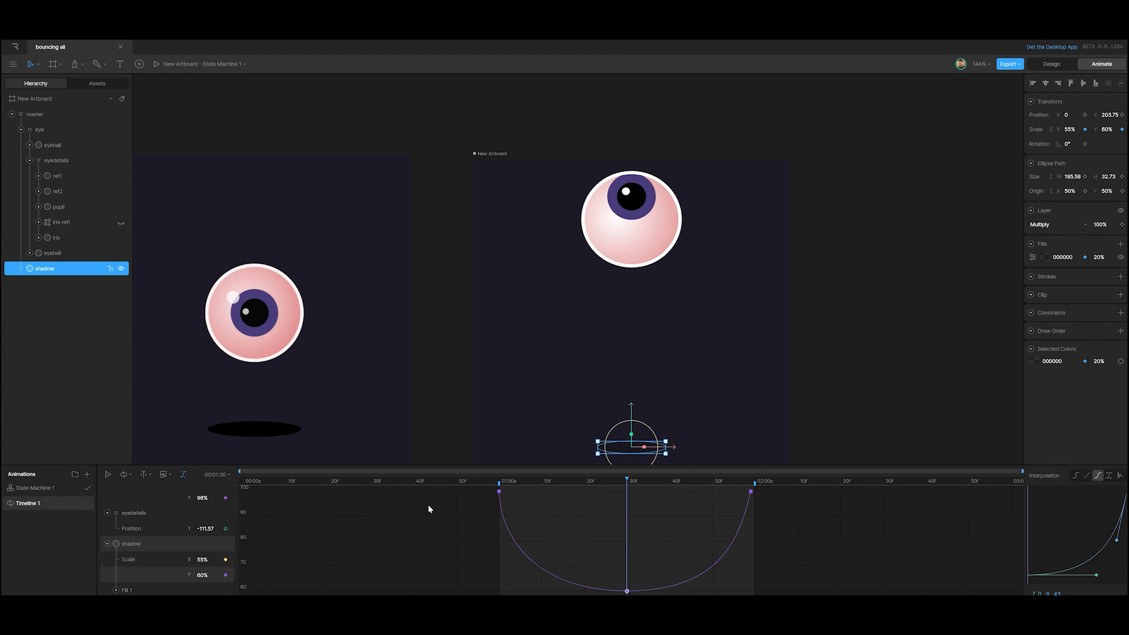
{"action": "left_click_drag", "start_coordinate": [629, 484], "coordinate": [500, 512]}
{"action": "key", "text": "space"}
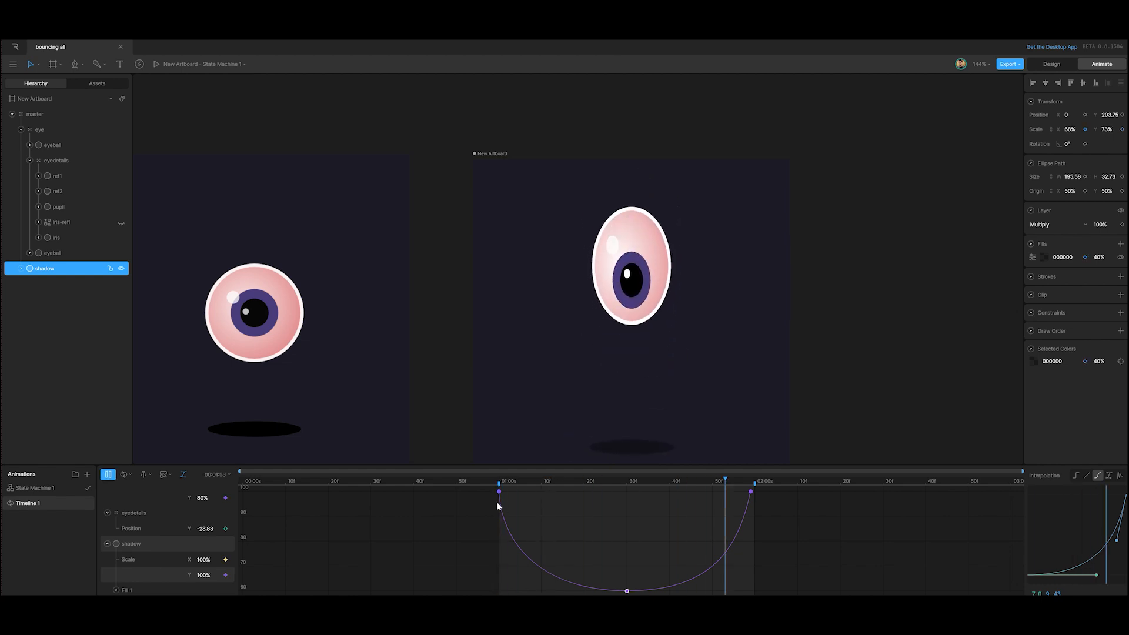